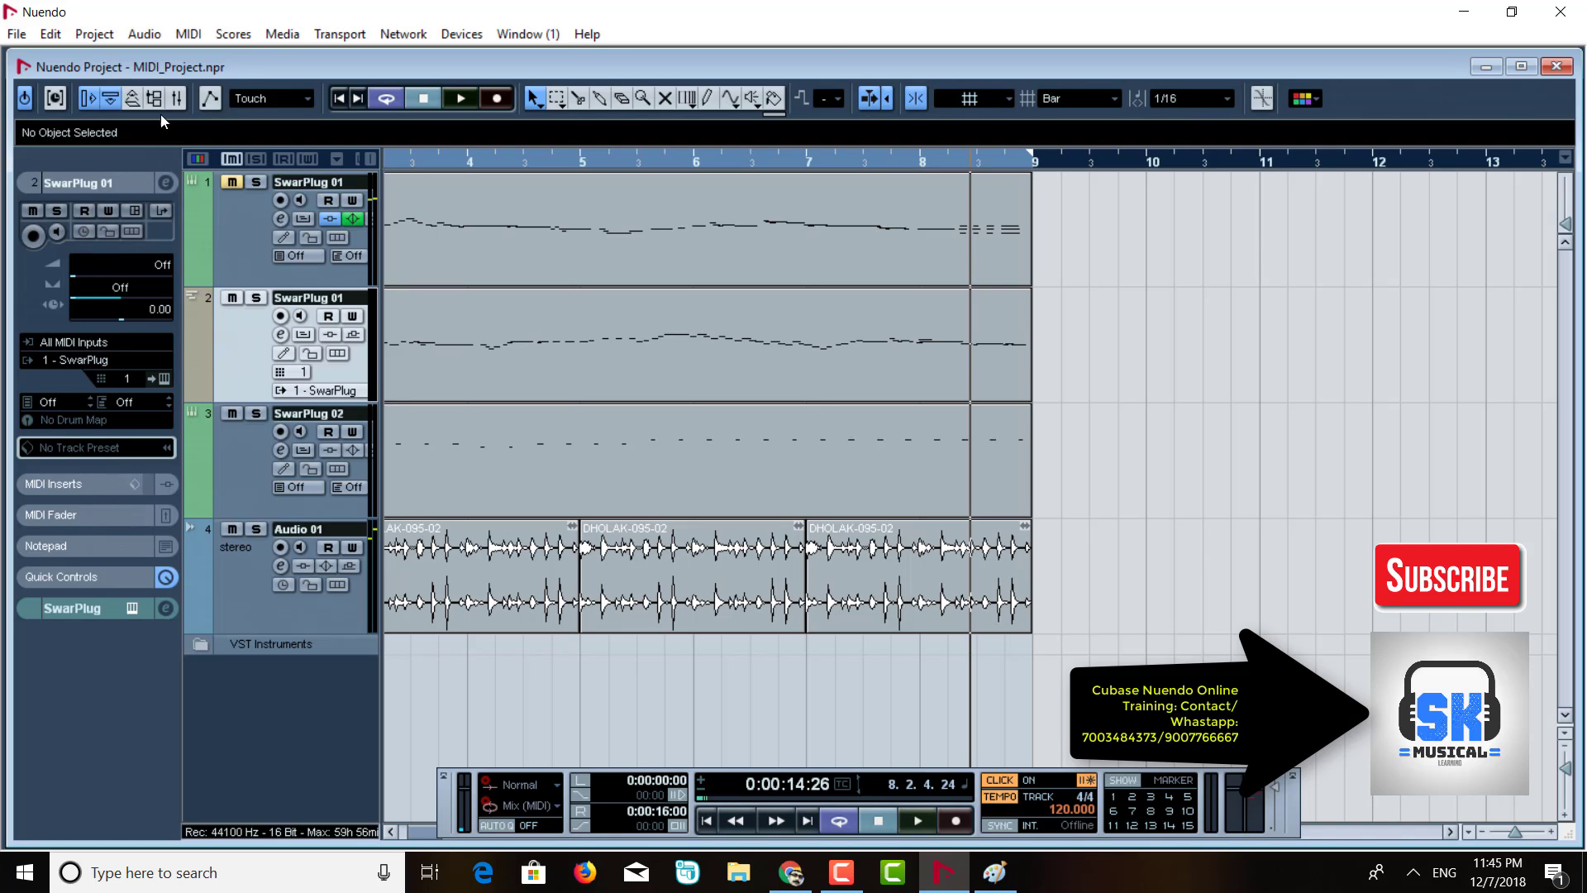
# Check the mixer, then solo MIDI track 2, SwarPlug 01, and open its part in the Key Editor.
pyautogui.click(177, 99)
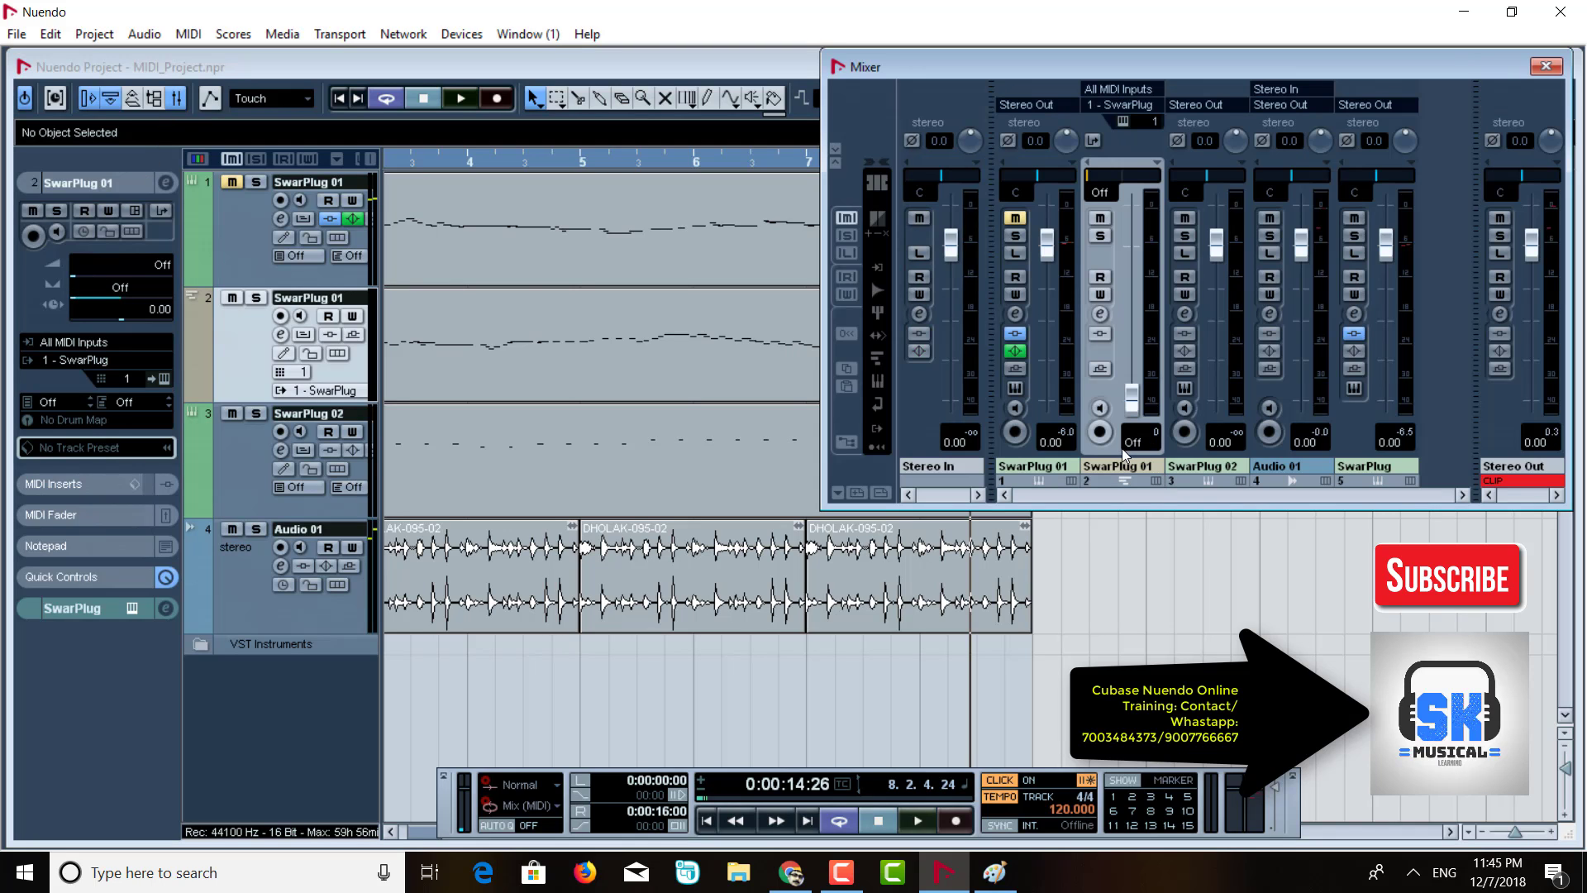
pyautogui.click(257, 298)
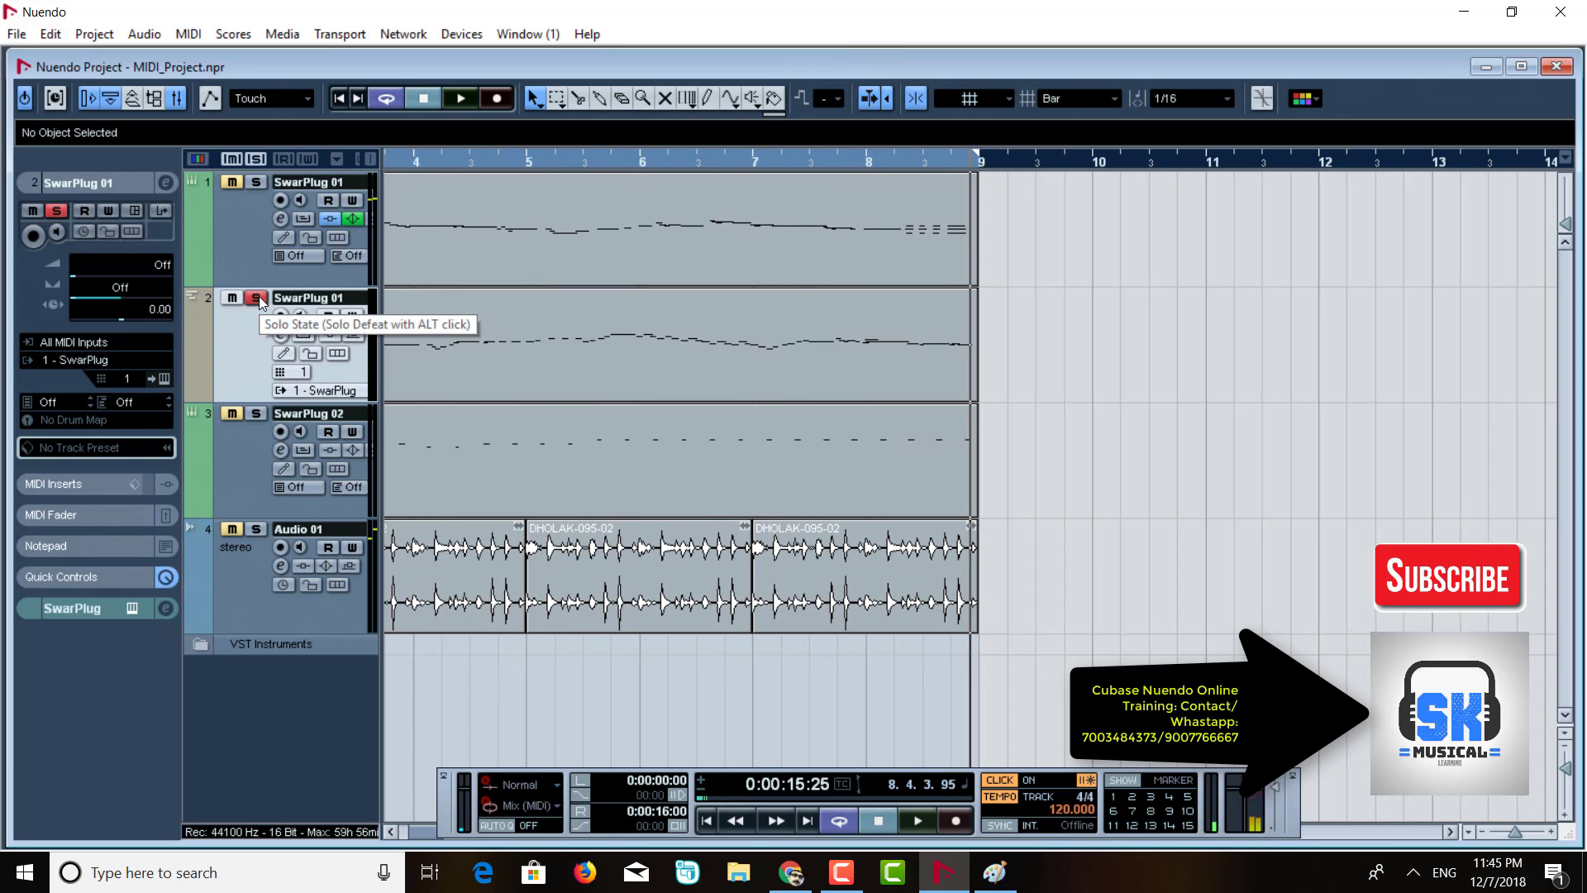
pyautogui.doubleClick(539, 349)
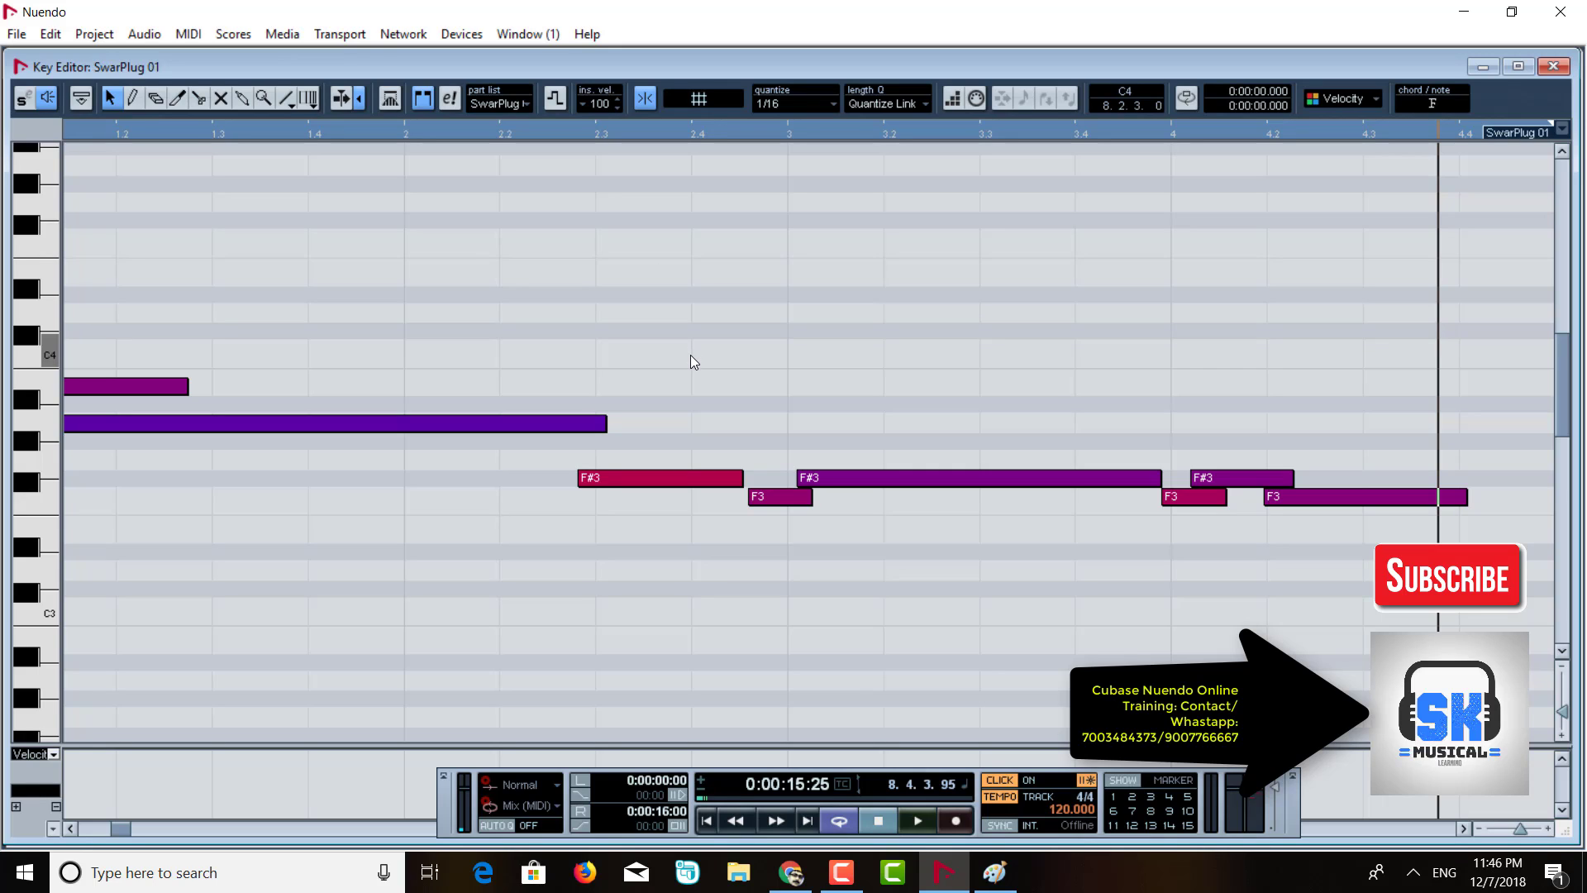
# Enlarge the velocity lane below the notes and move the transport panel lower, clear of the velocity bars.
pyautogui.doubleClick(599, 104)
pyautogui.click(547, 425)
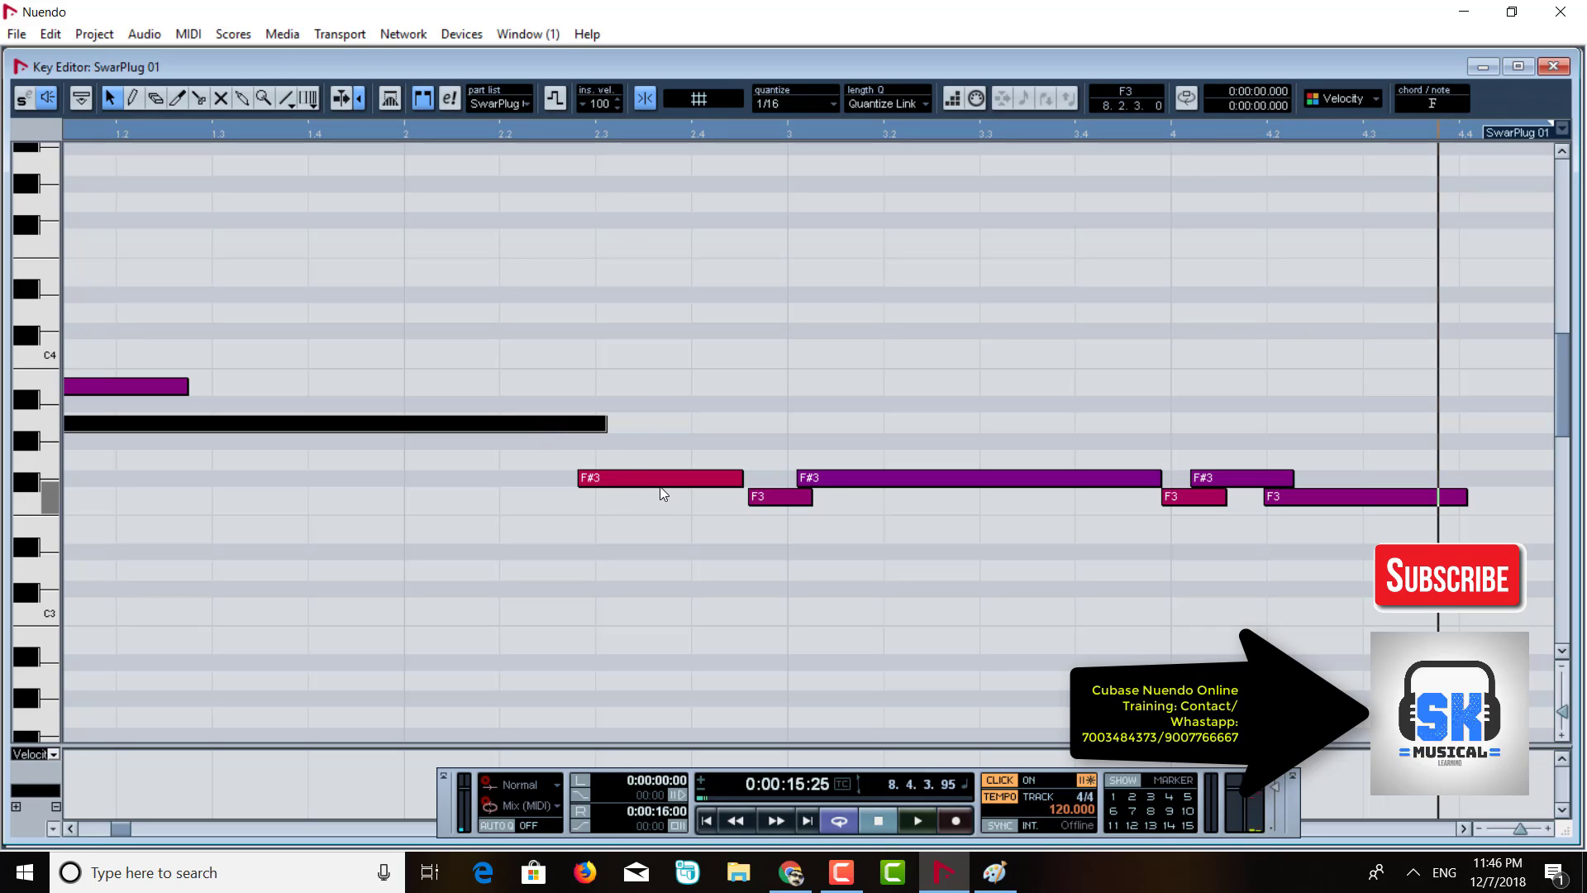
pyautogui.click(660, 484)
pyautogui.click(643, 524)
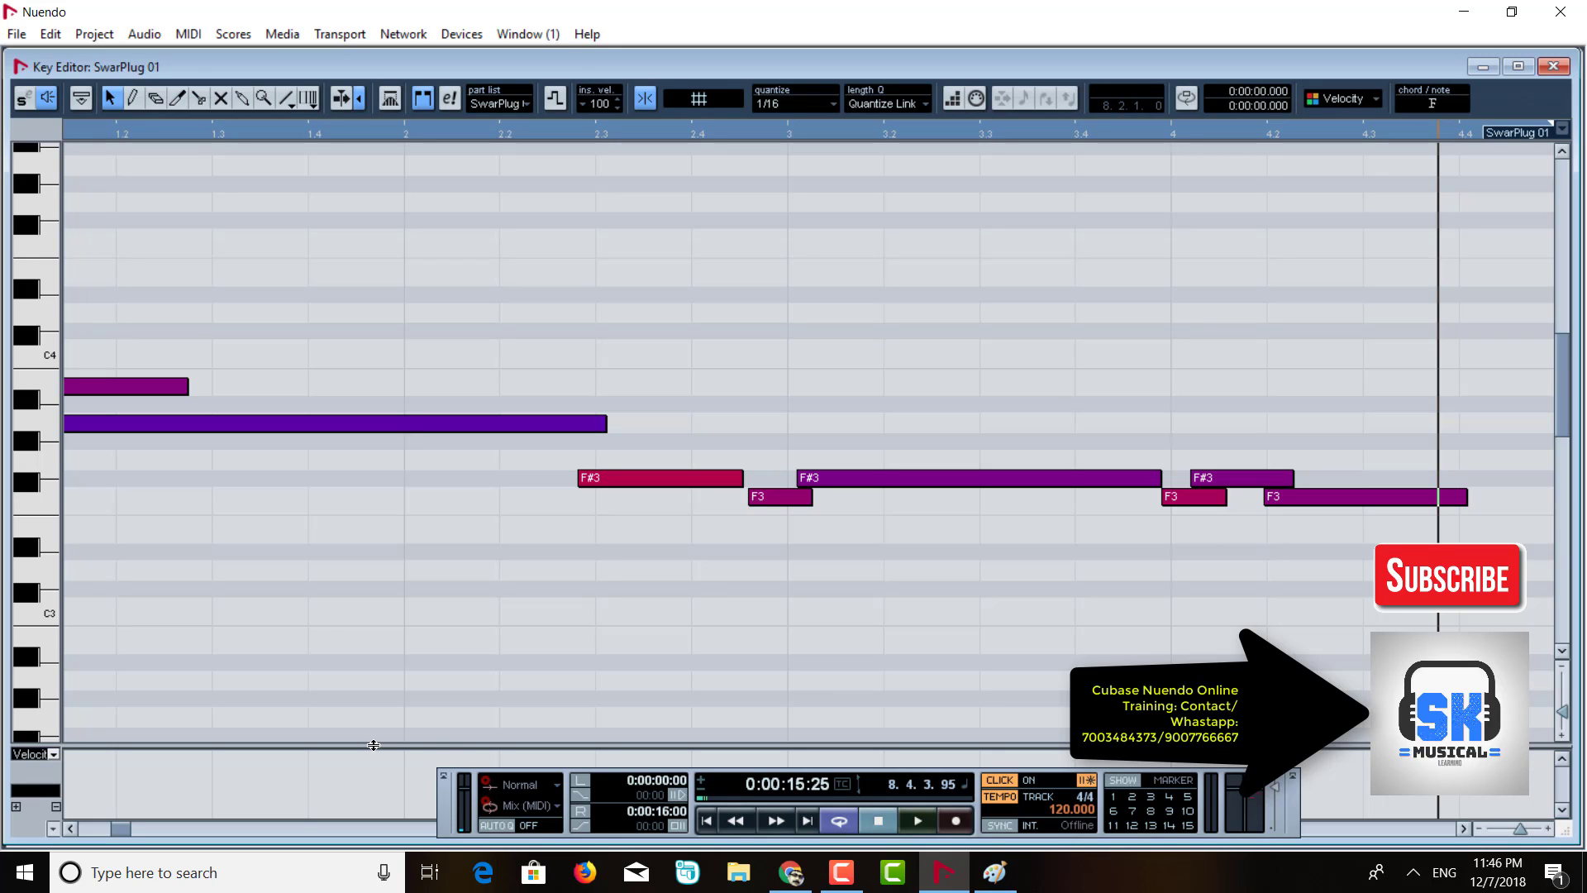
pyautogui.moveTo(375, 744); pyautogui.dragTo(373, 537)
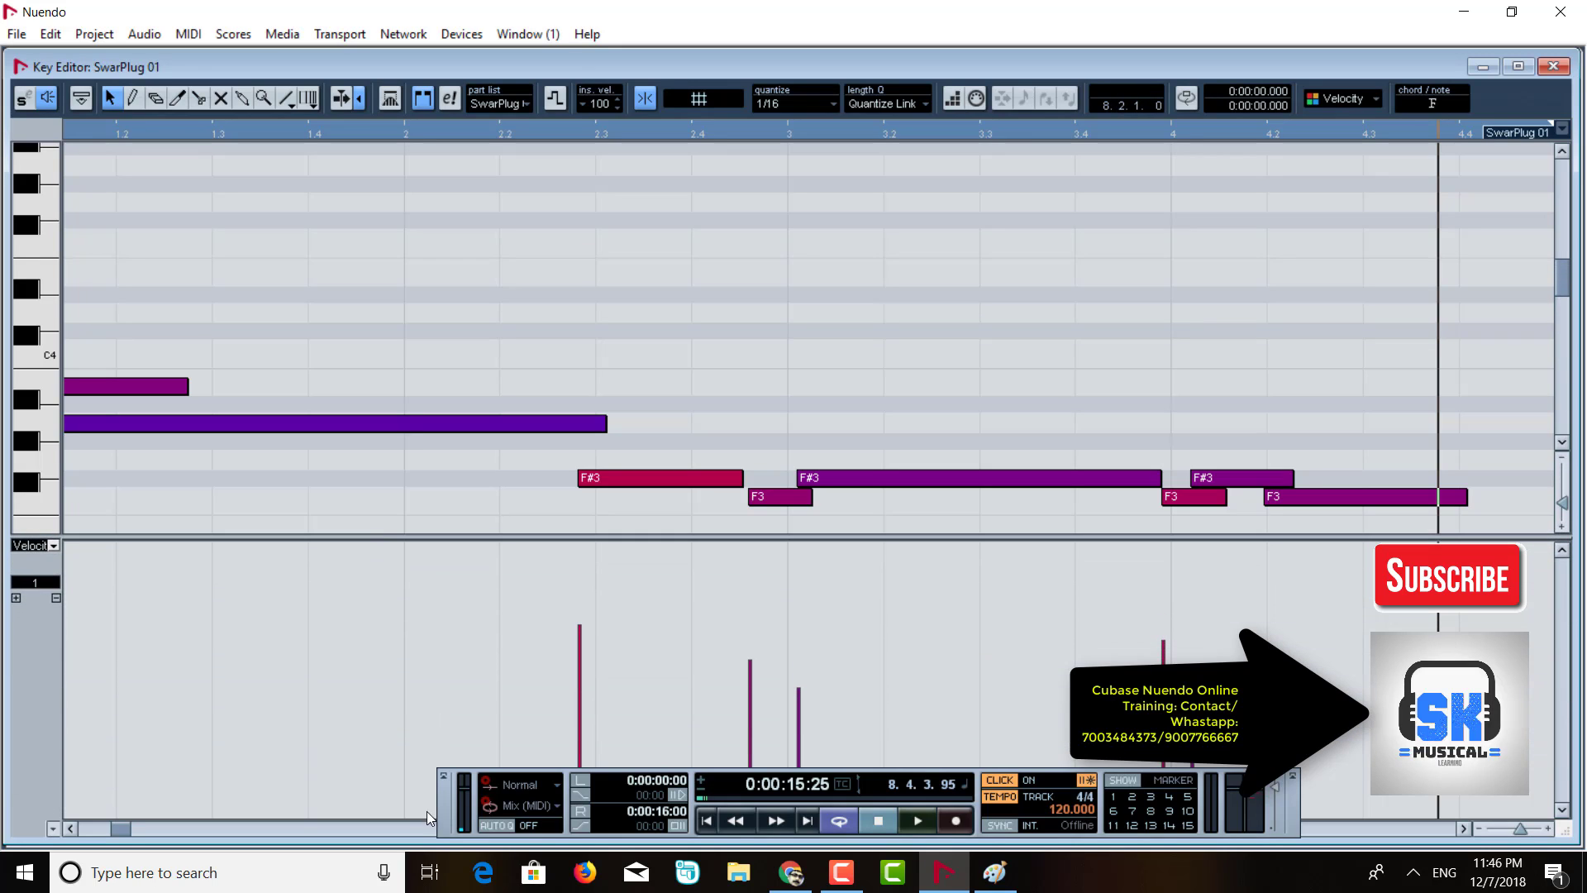
pyautogui.moveTo(452, 818); pyautogui.dragTo(390, 837)
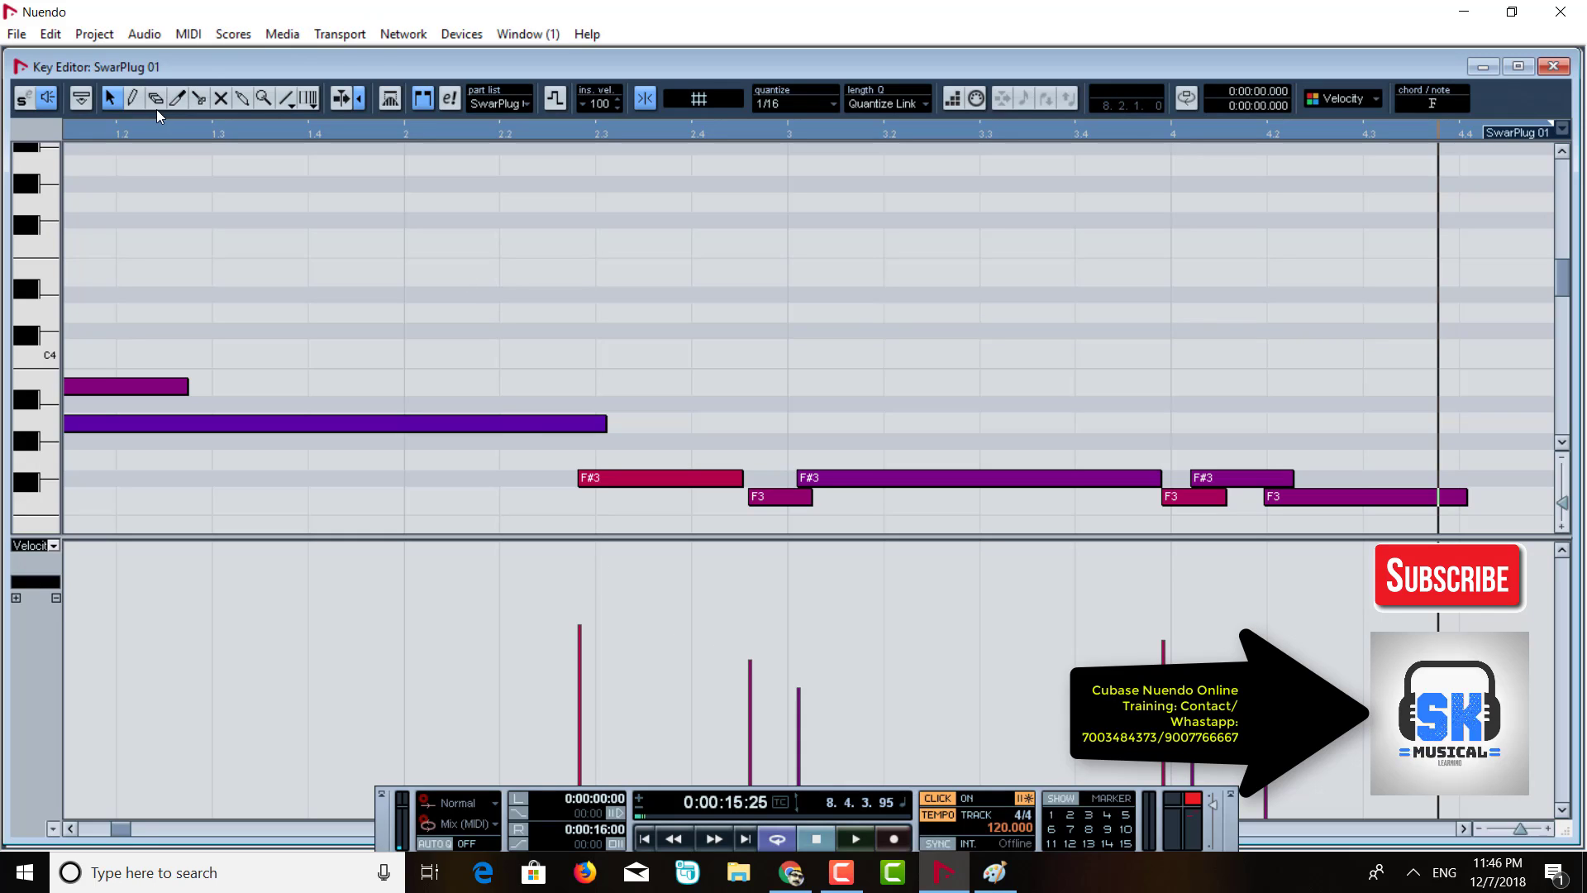
# Raise the velocity of the first F#3 note slightly with the Draw tool and close the Key Editor.
pyautogui.click(135, 98)
pyautogui.moveTo(586, 616)
pyautogui.mouseDown()
pyautogui.moveTo(579, 697)
pyautogui.moveTo(580, 578)
pyautogui.moveTo(582, 630)
pyautogui.moveTo(583, 611)
pyautogui.mouseUp()
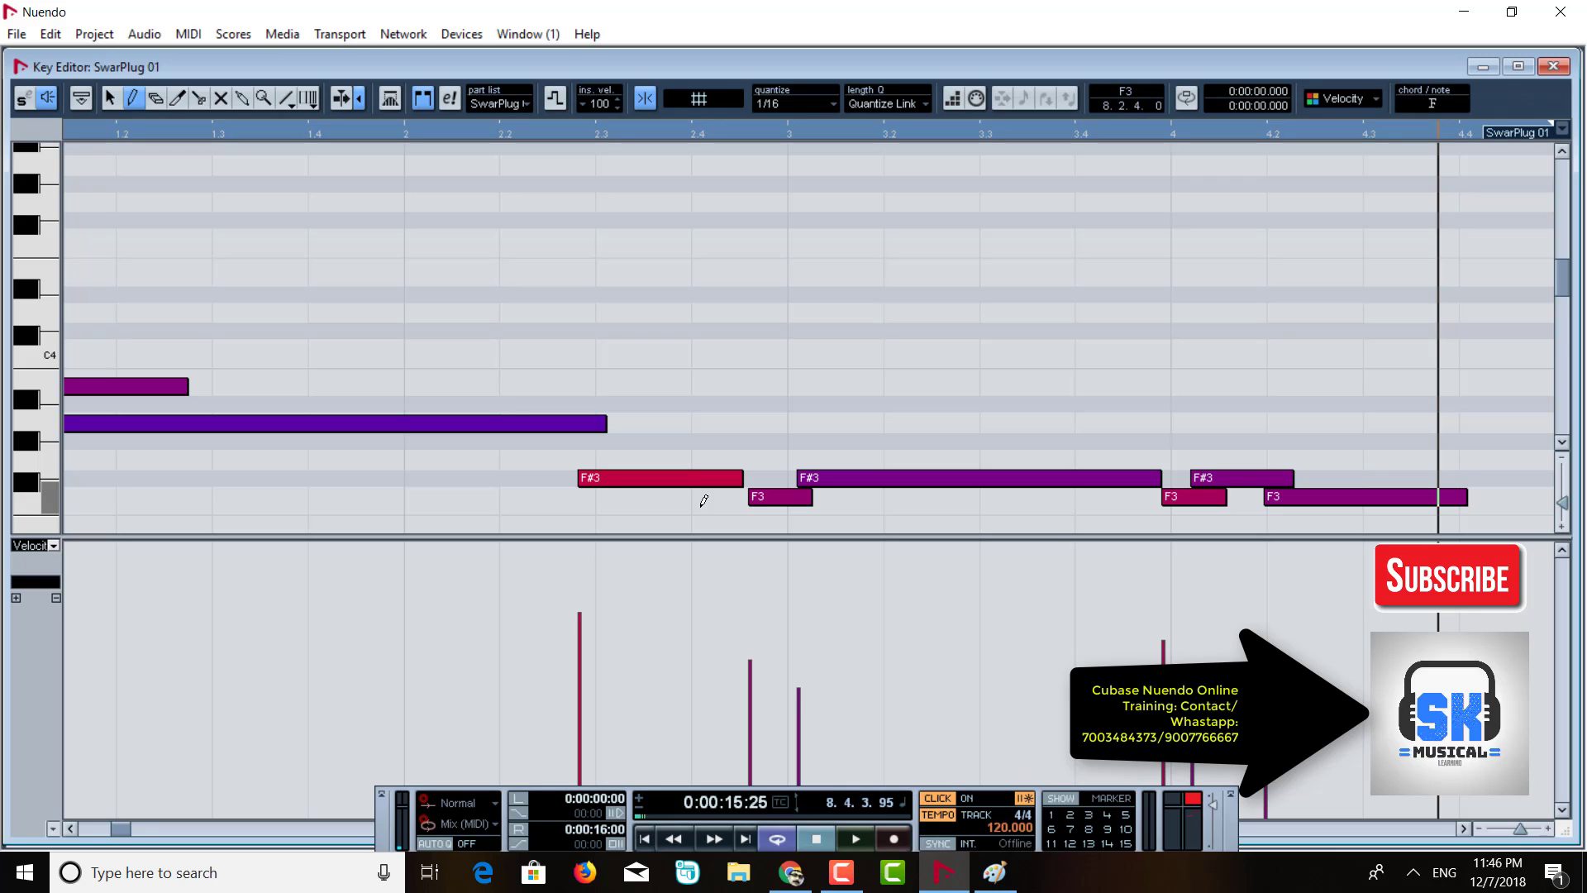
pyautogui.click(1553, 66)
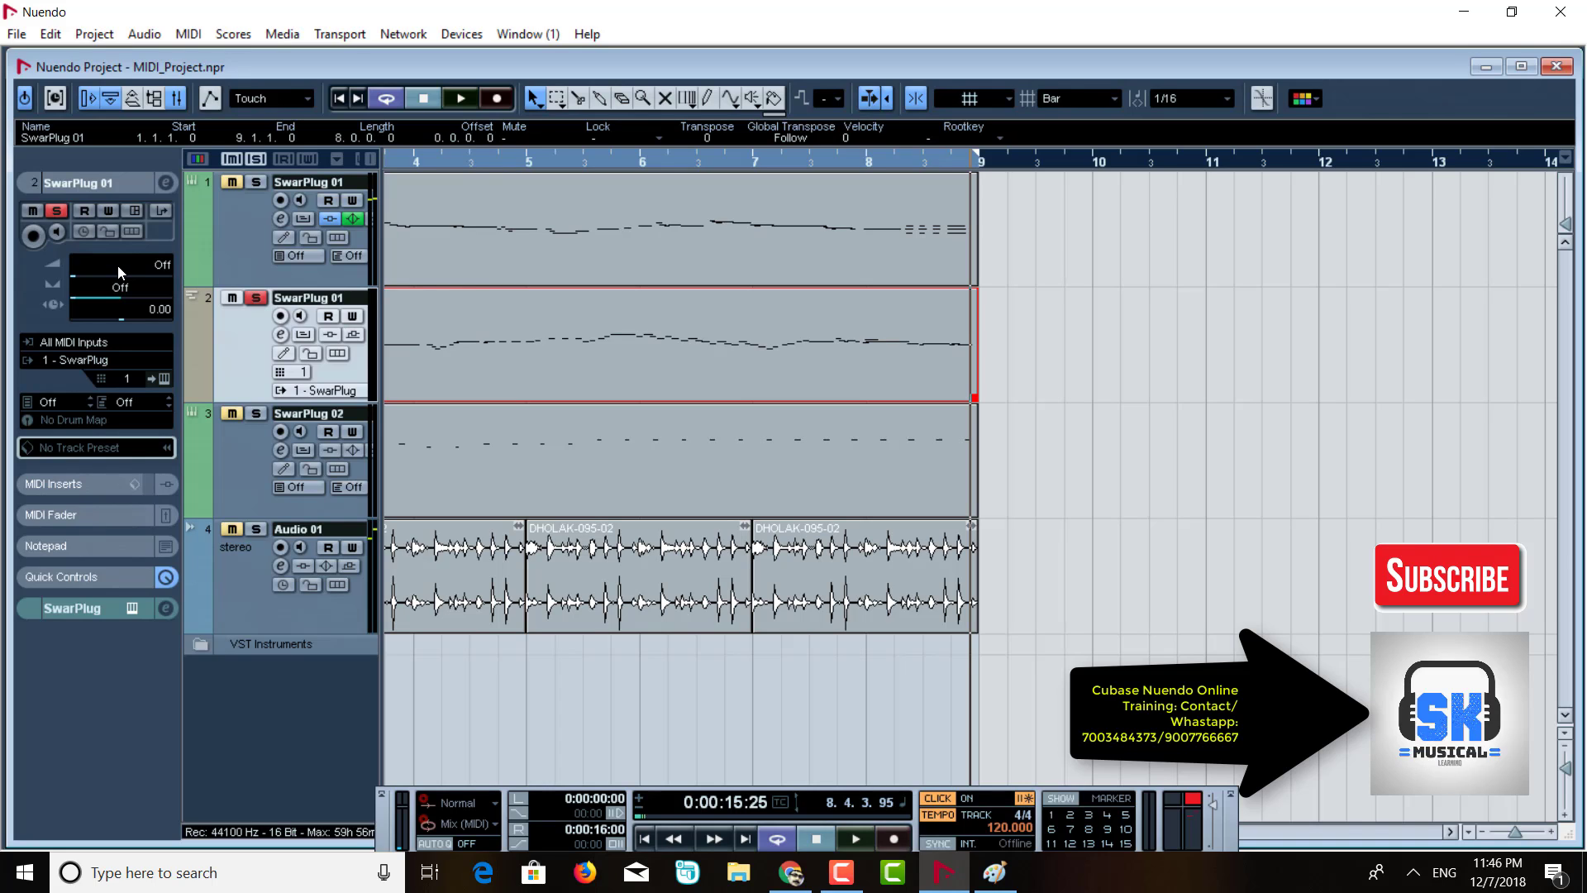
# Remove the Reverberate insert and switch off EQ band 2 in the channel settings of track 1, SwarPlug 01.
pyautogui.click(244, 459)
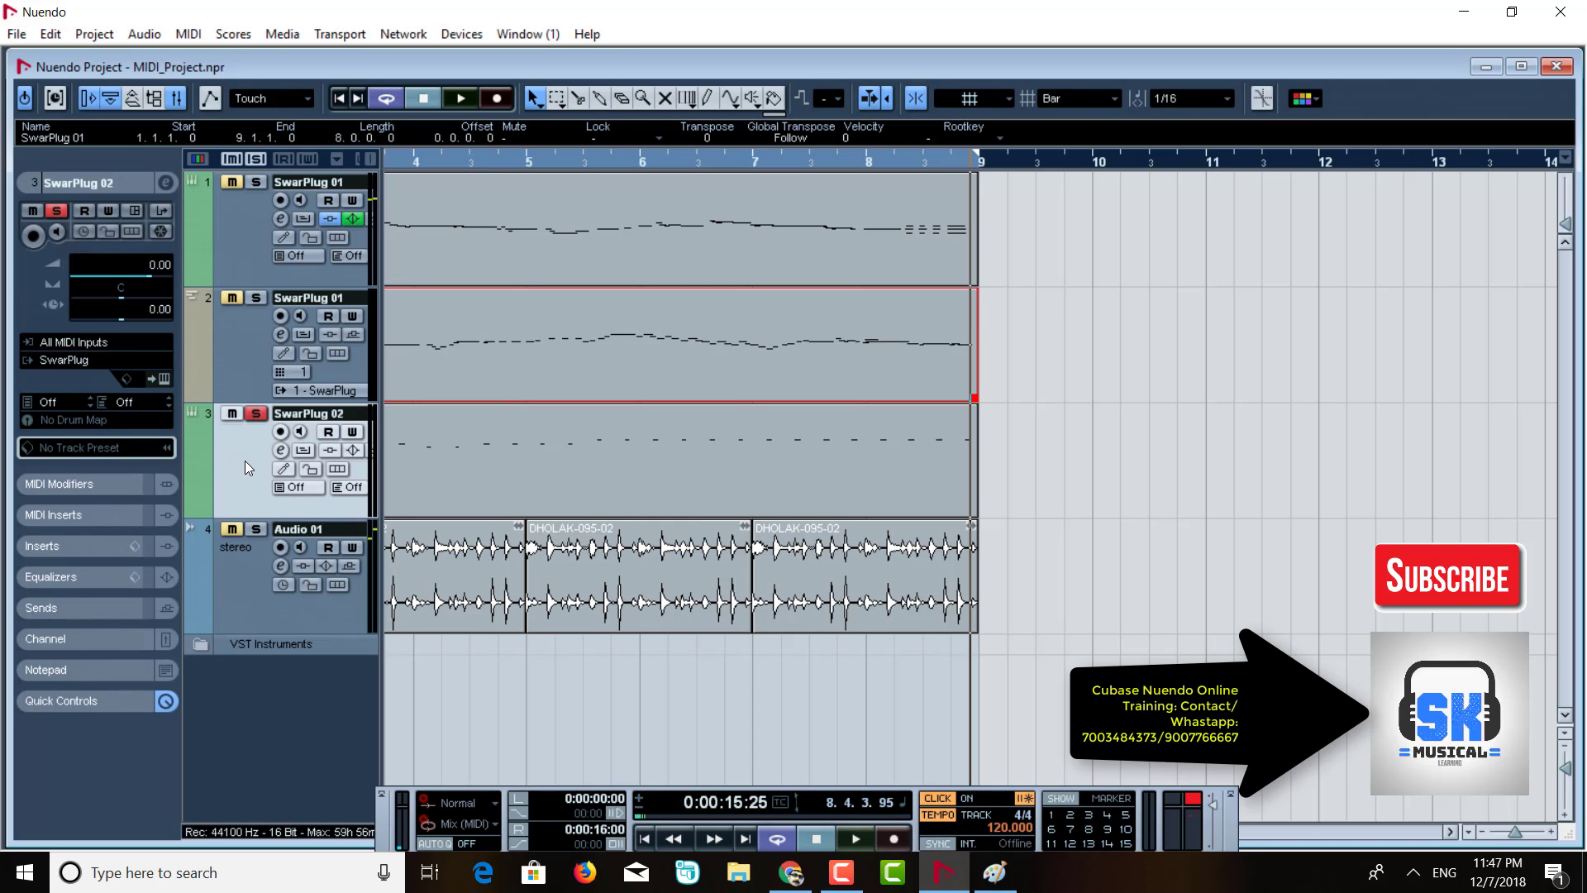
pyautogui.click(282, 218)
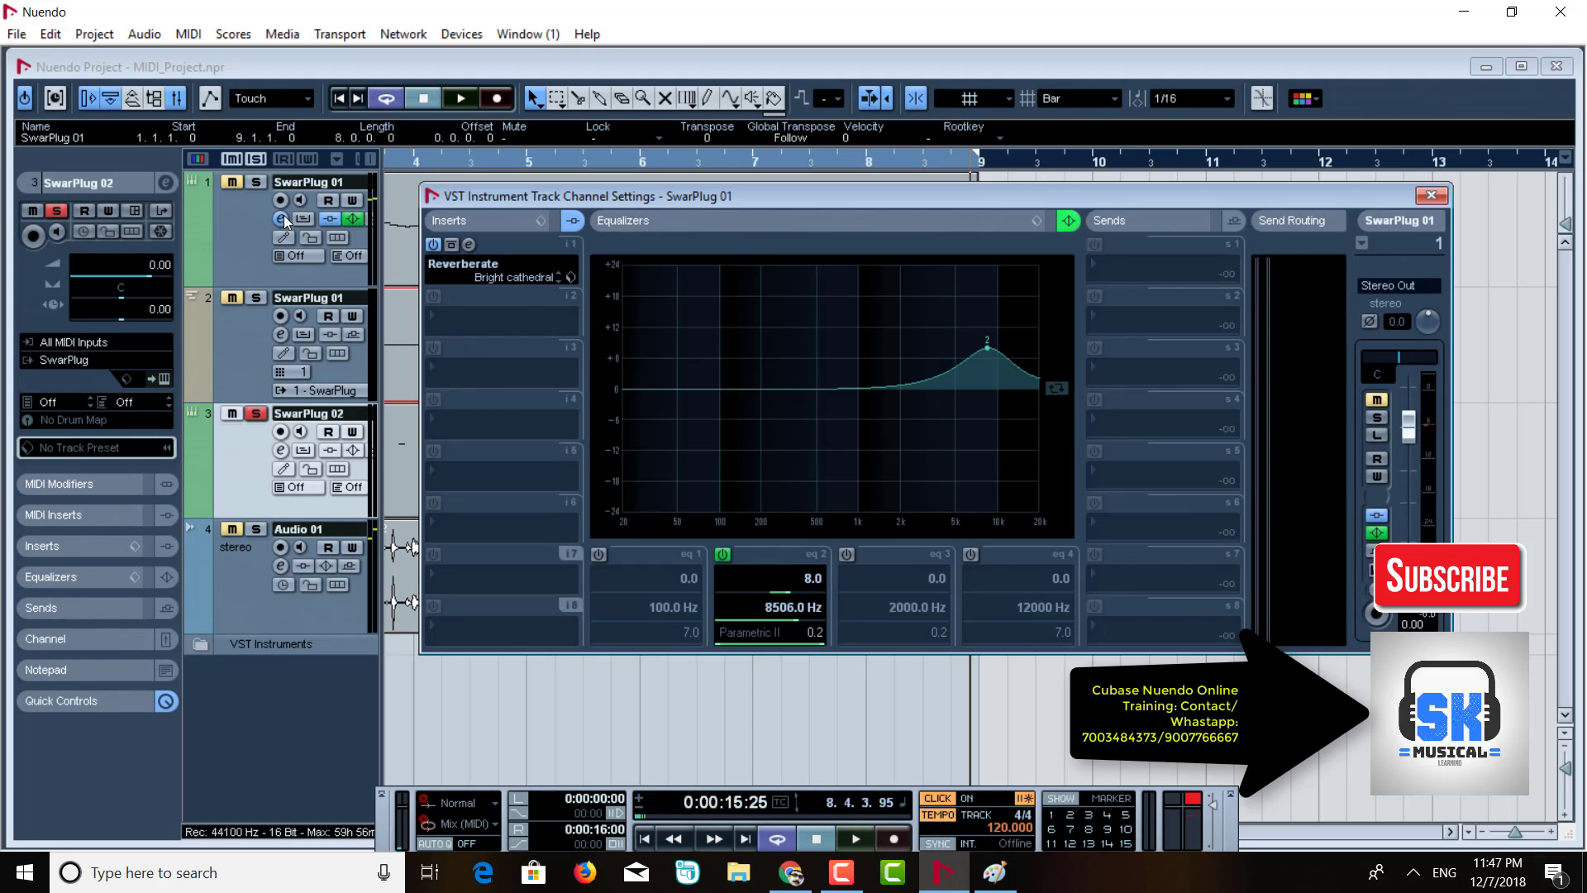
pyautogui.click(463, 267)
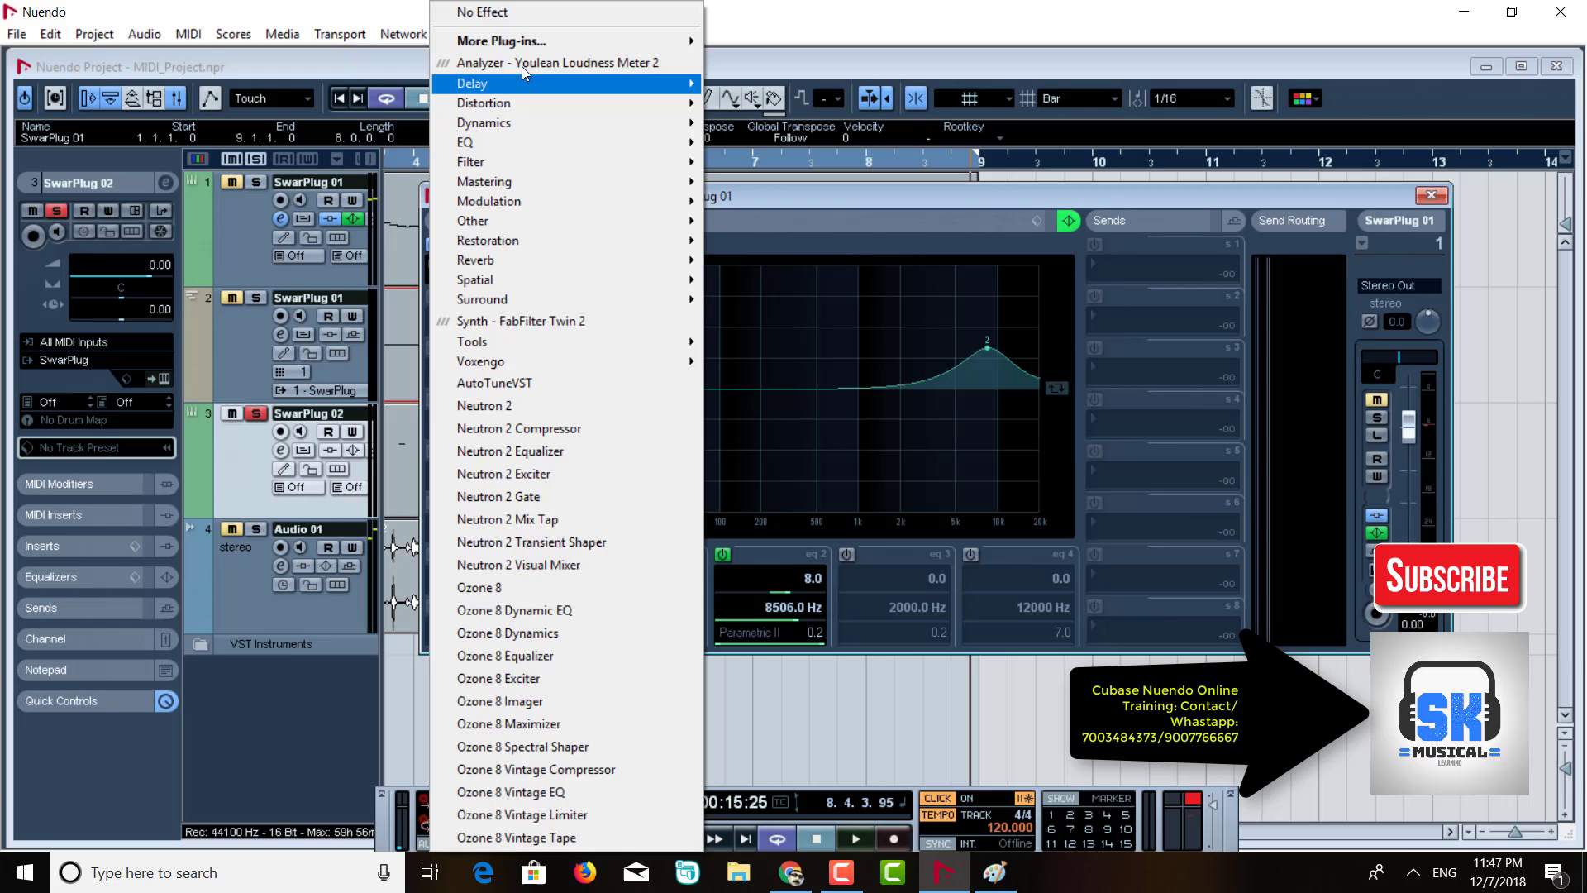
pyautogui.click(519, 13)
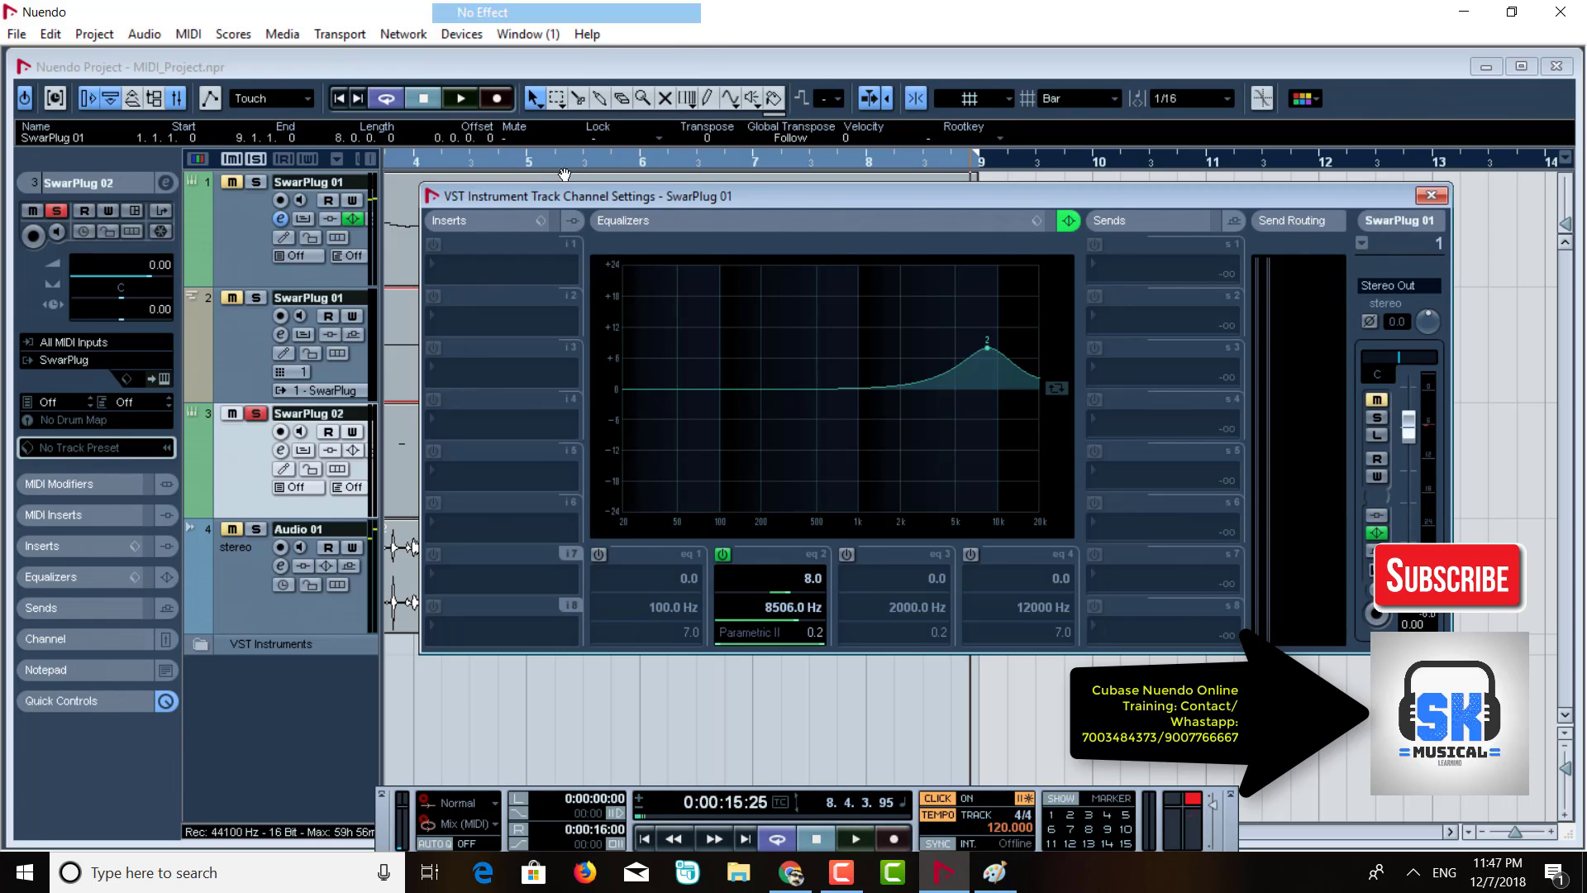
pyautogui.click(721, 555)
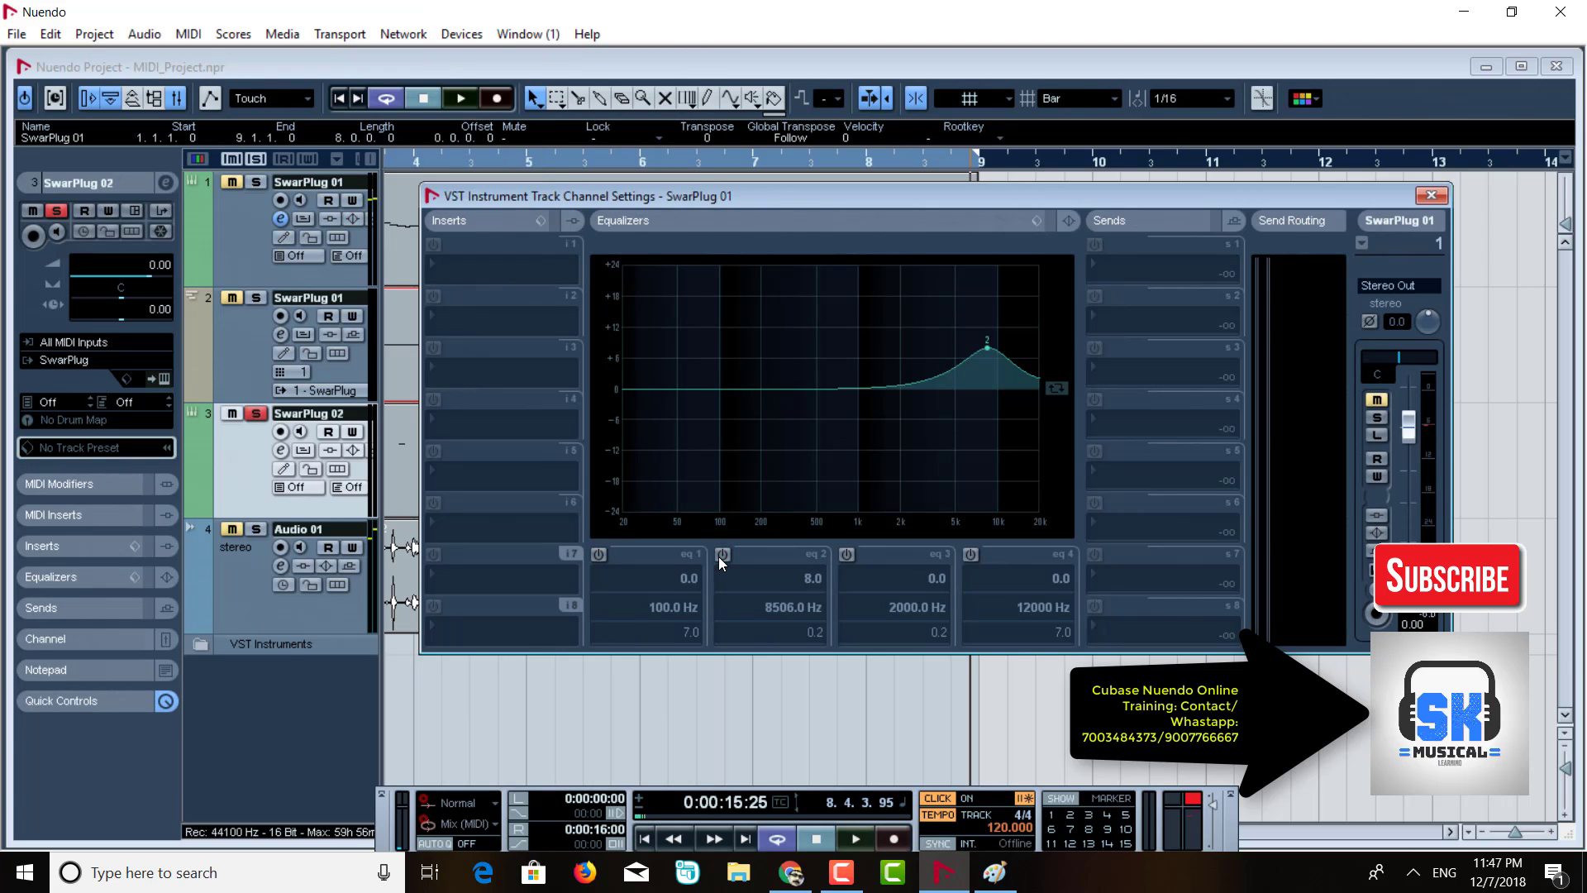
pyautogui.click(1429, 196)
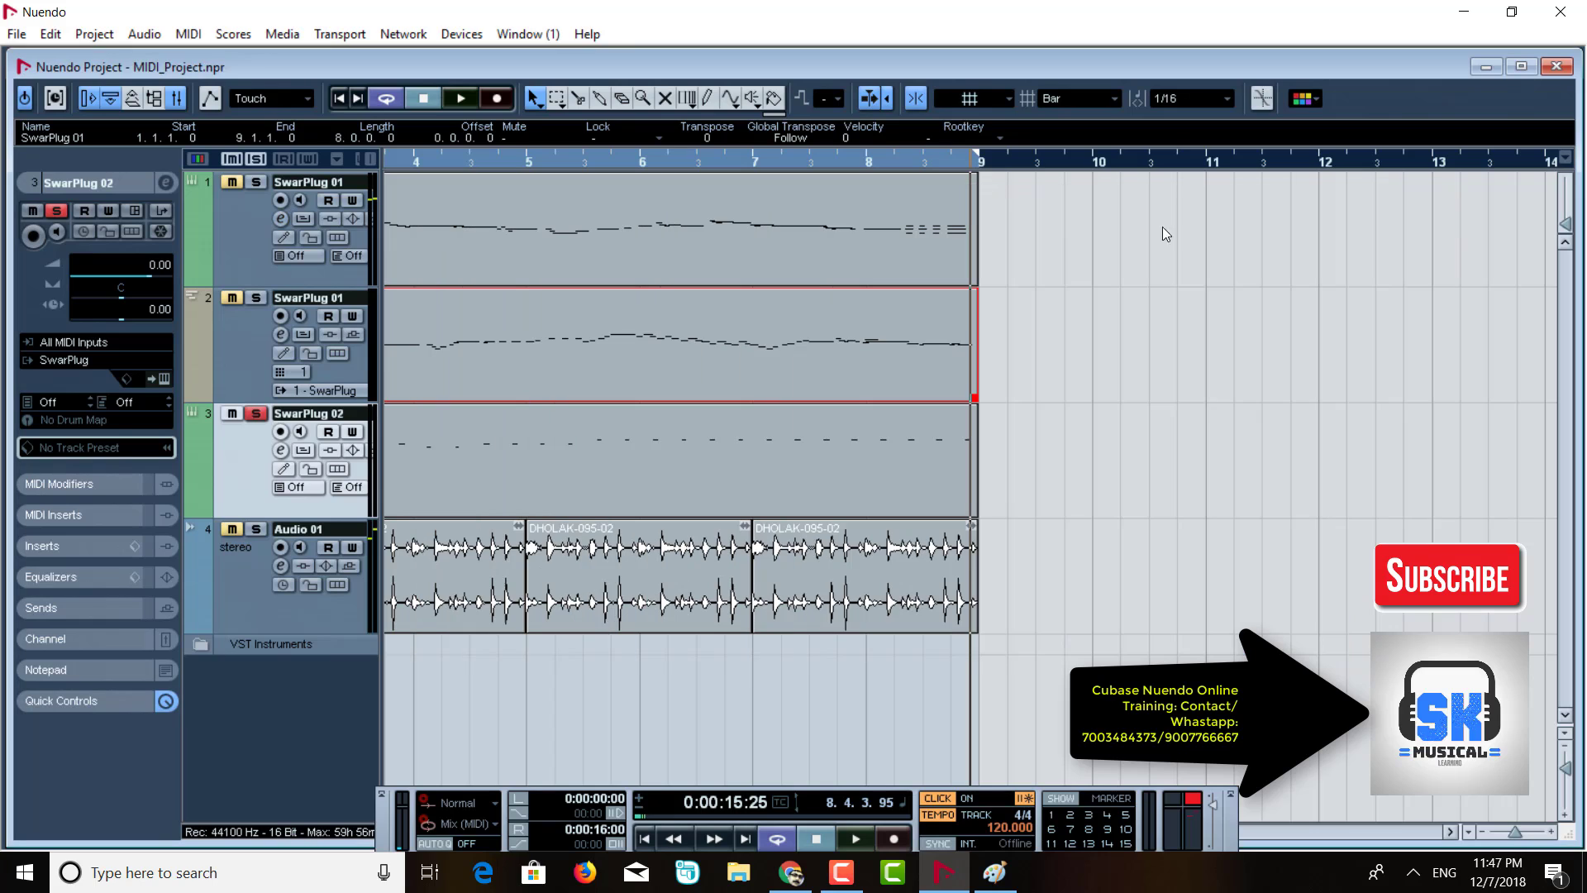
# Select track 1, SwarPlug 01, and review the inserts and equalizer in its channel settings.
pyautogui.click(238, 241)
pyautogui.click(243, 347)
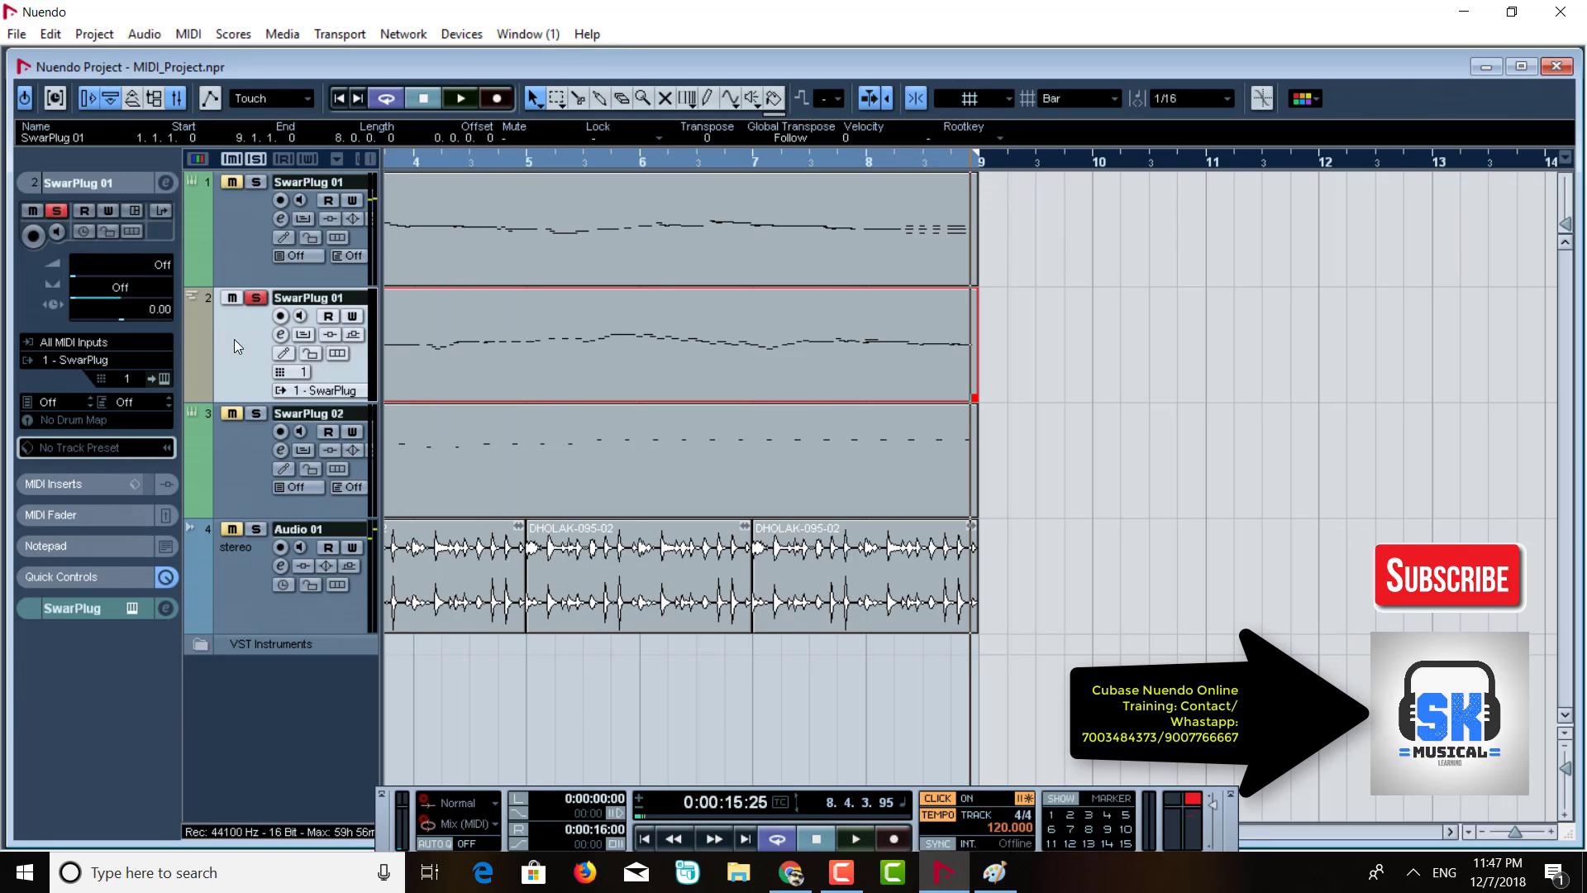
pyautogui.click(231, 243)
pyautogui.click(281, 219)
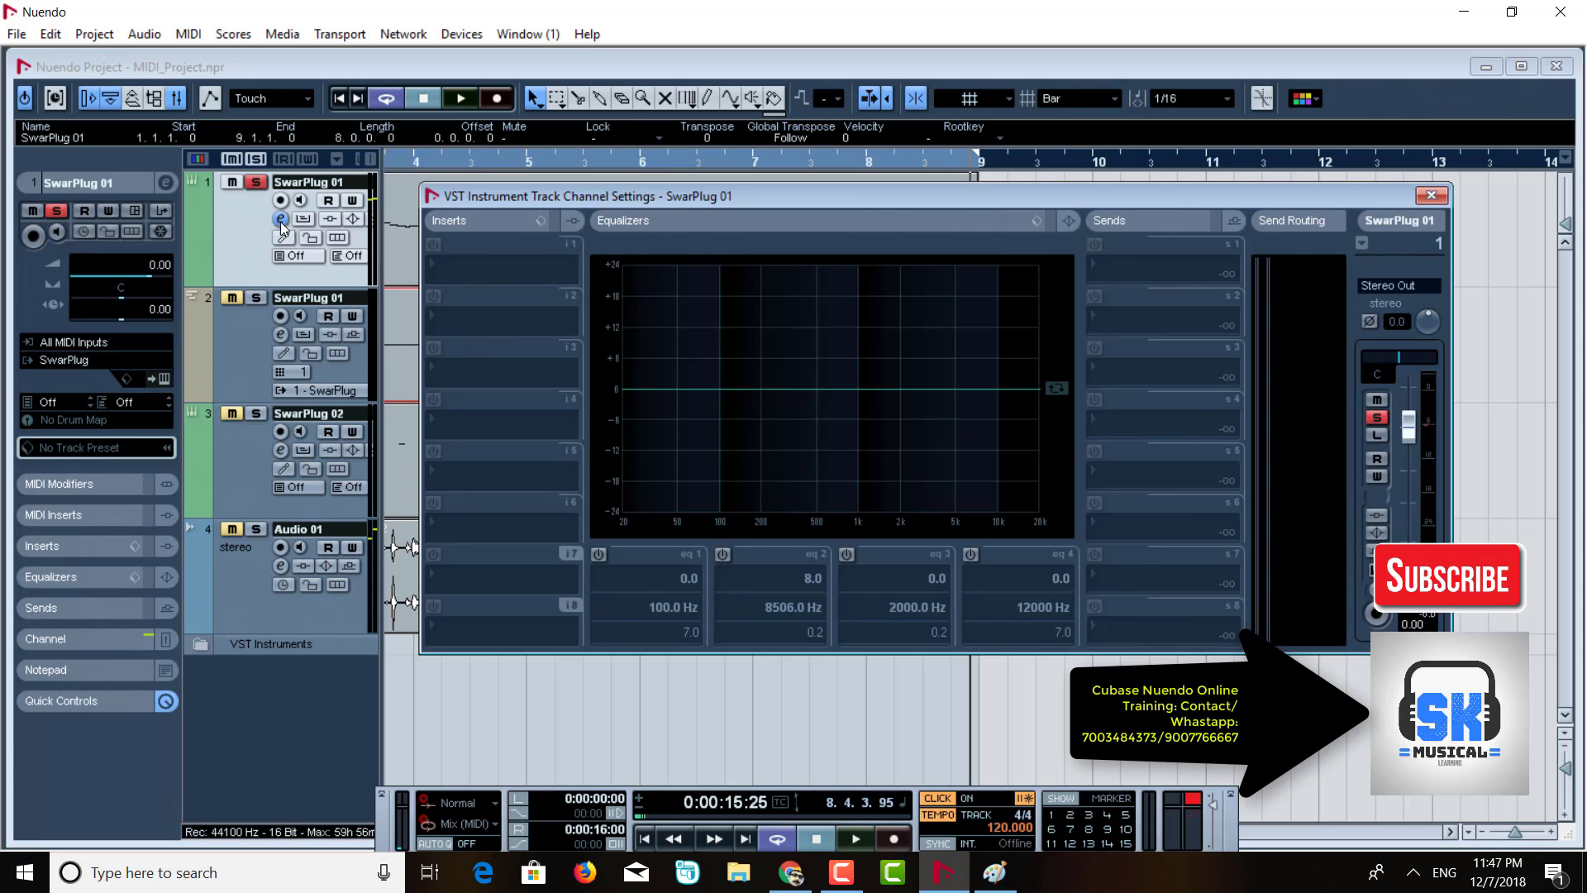
pyautogui.click(1431, 195)
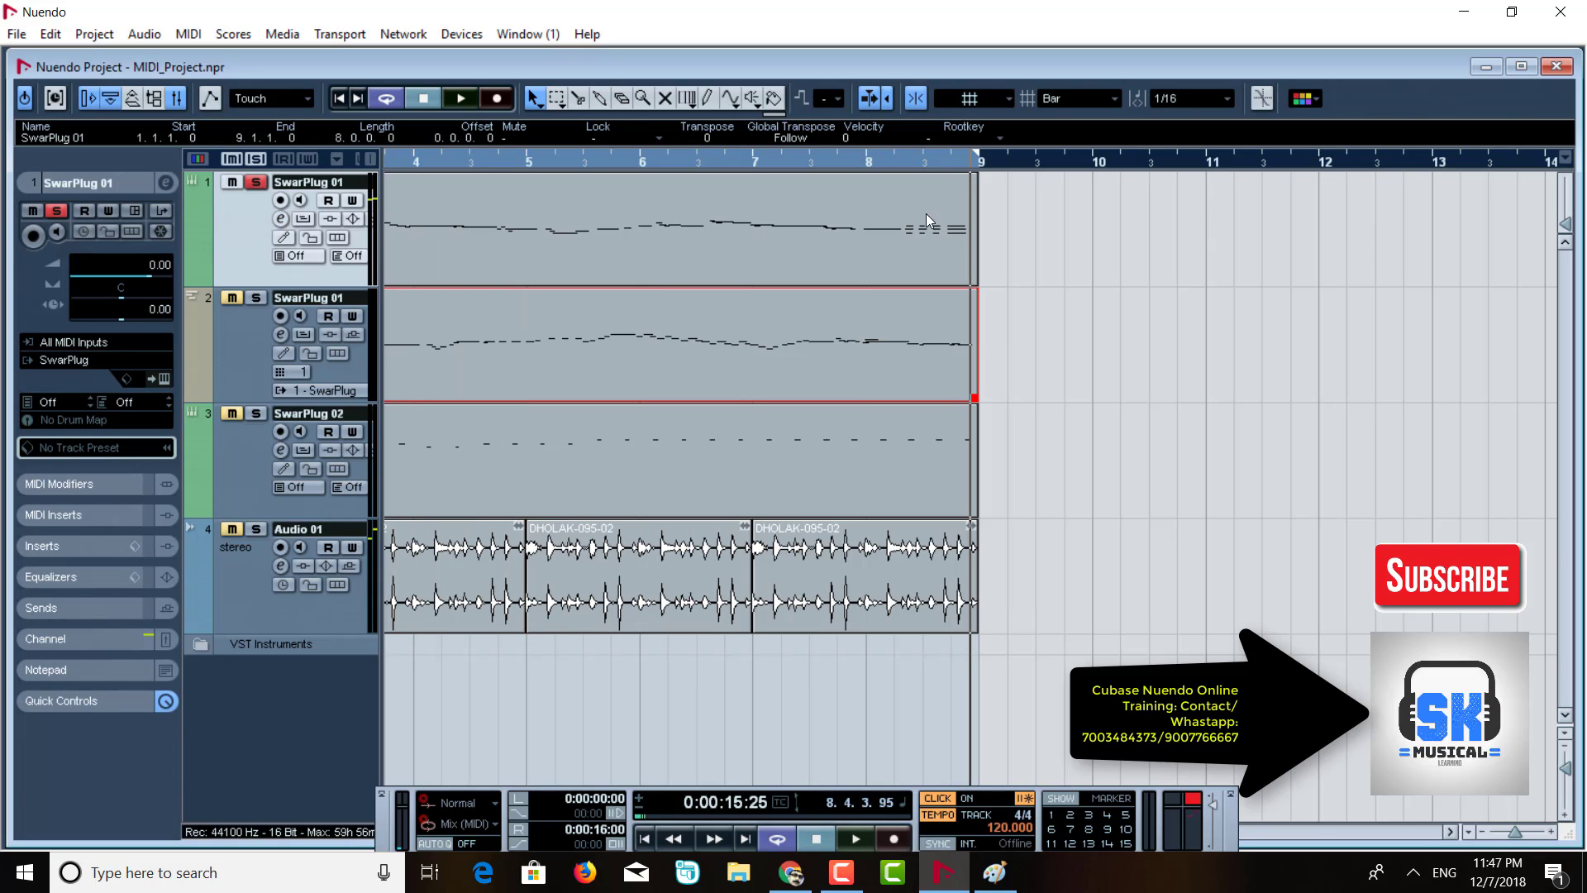
# Select the track 1 part, clear the active solo and mute states, and solo only track 1, SwarPlug 01.
pyautogui.click(483, 226)
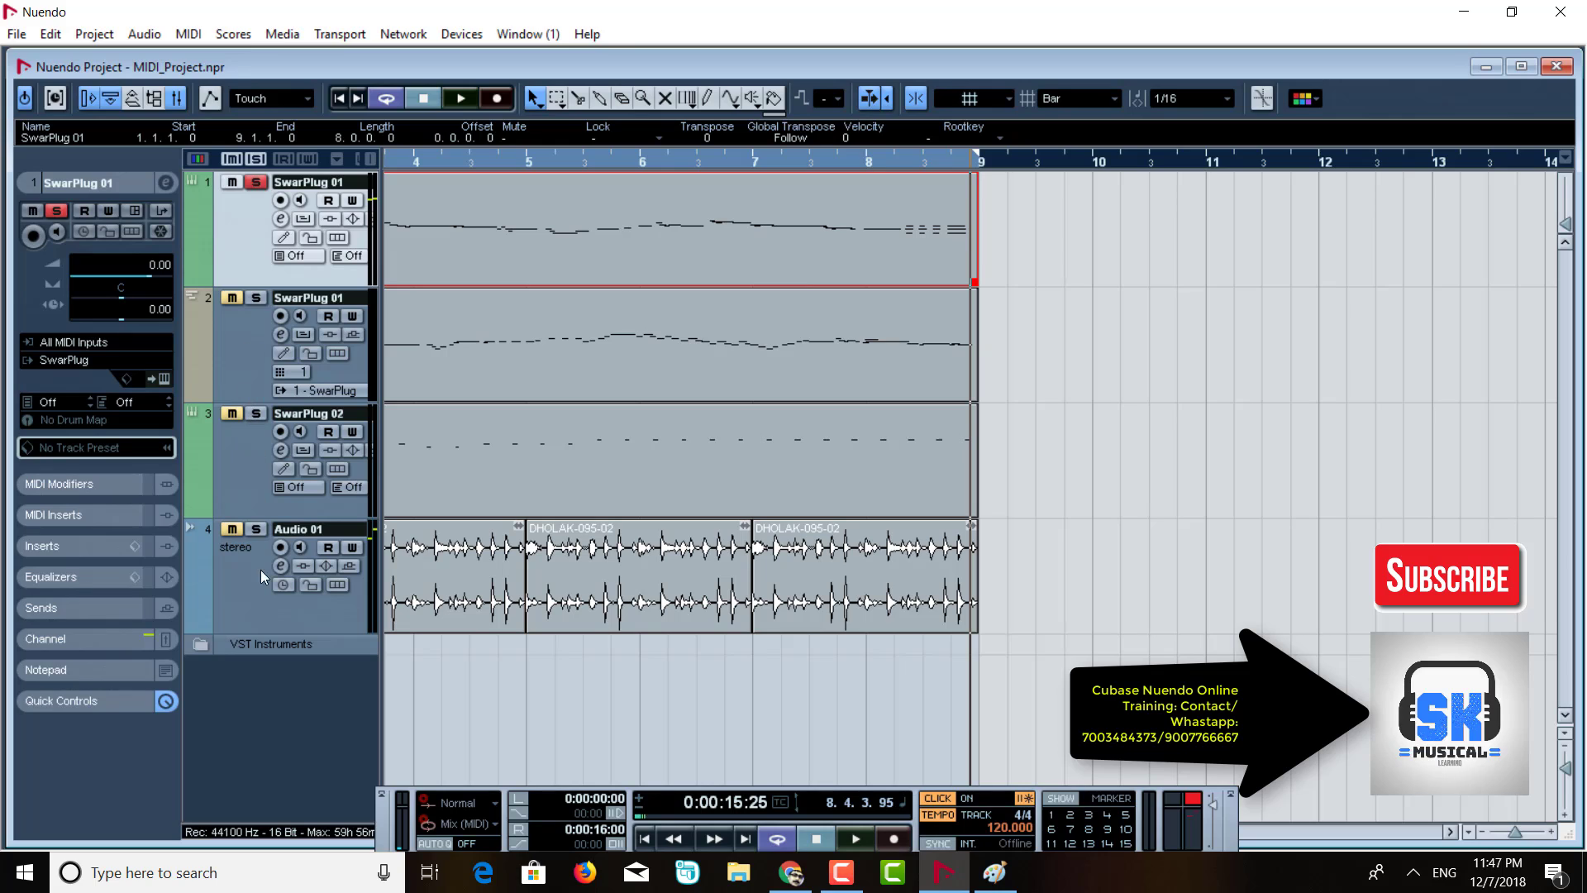
pyautogui.click(256, 160)
pyautogui.click(222, 182)
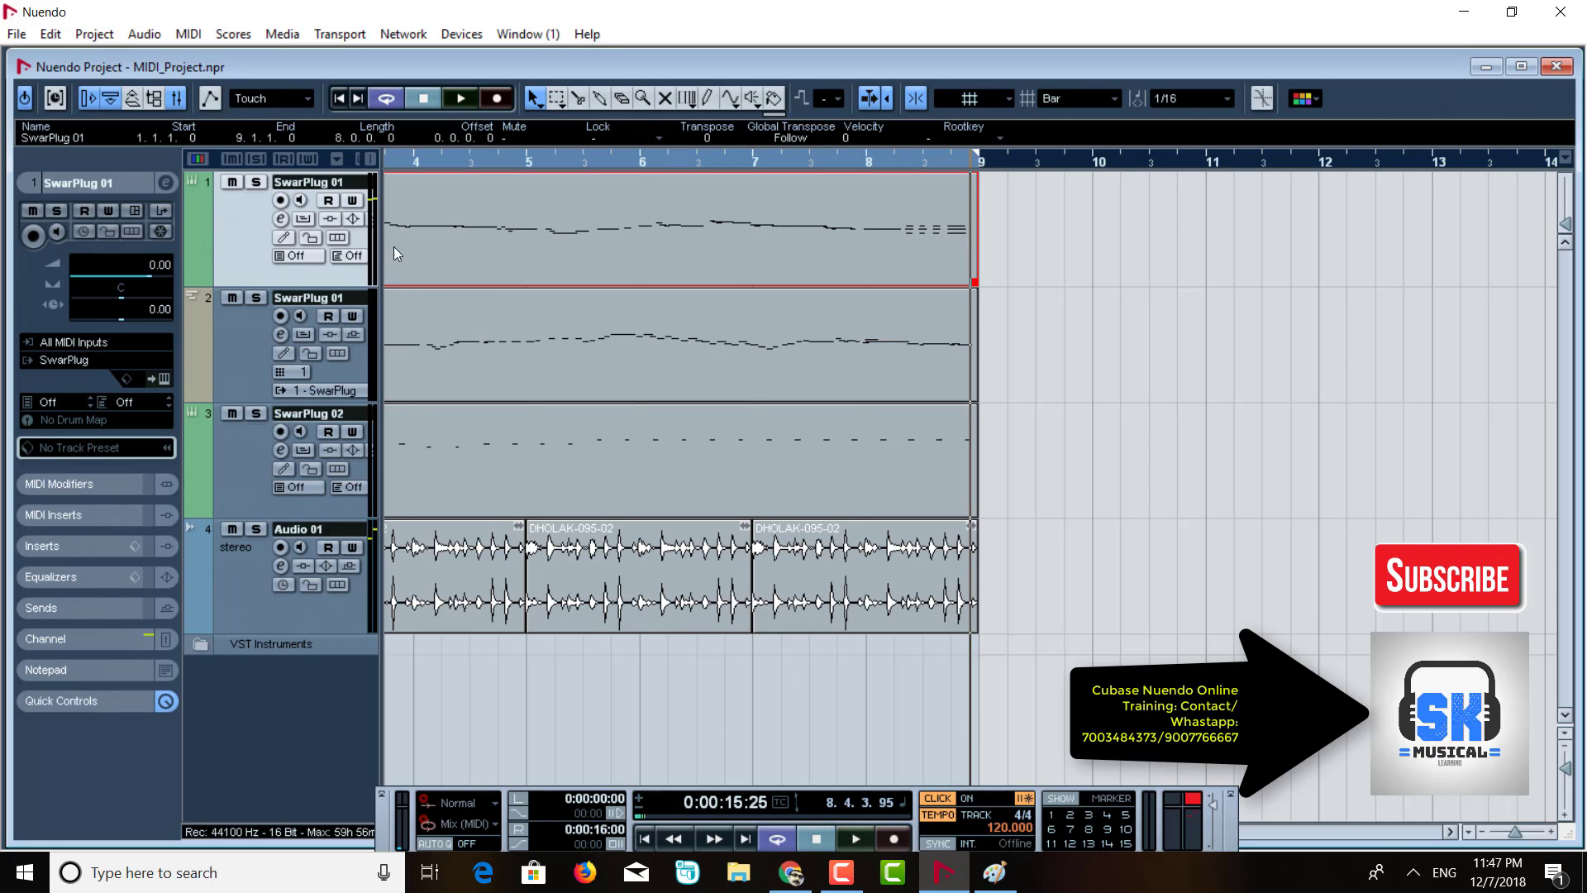
pyautogui.click(257, 183)
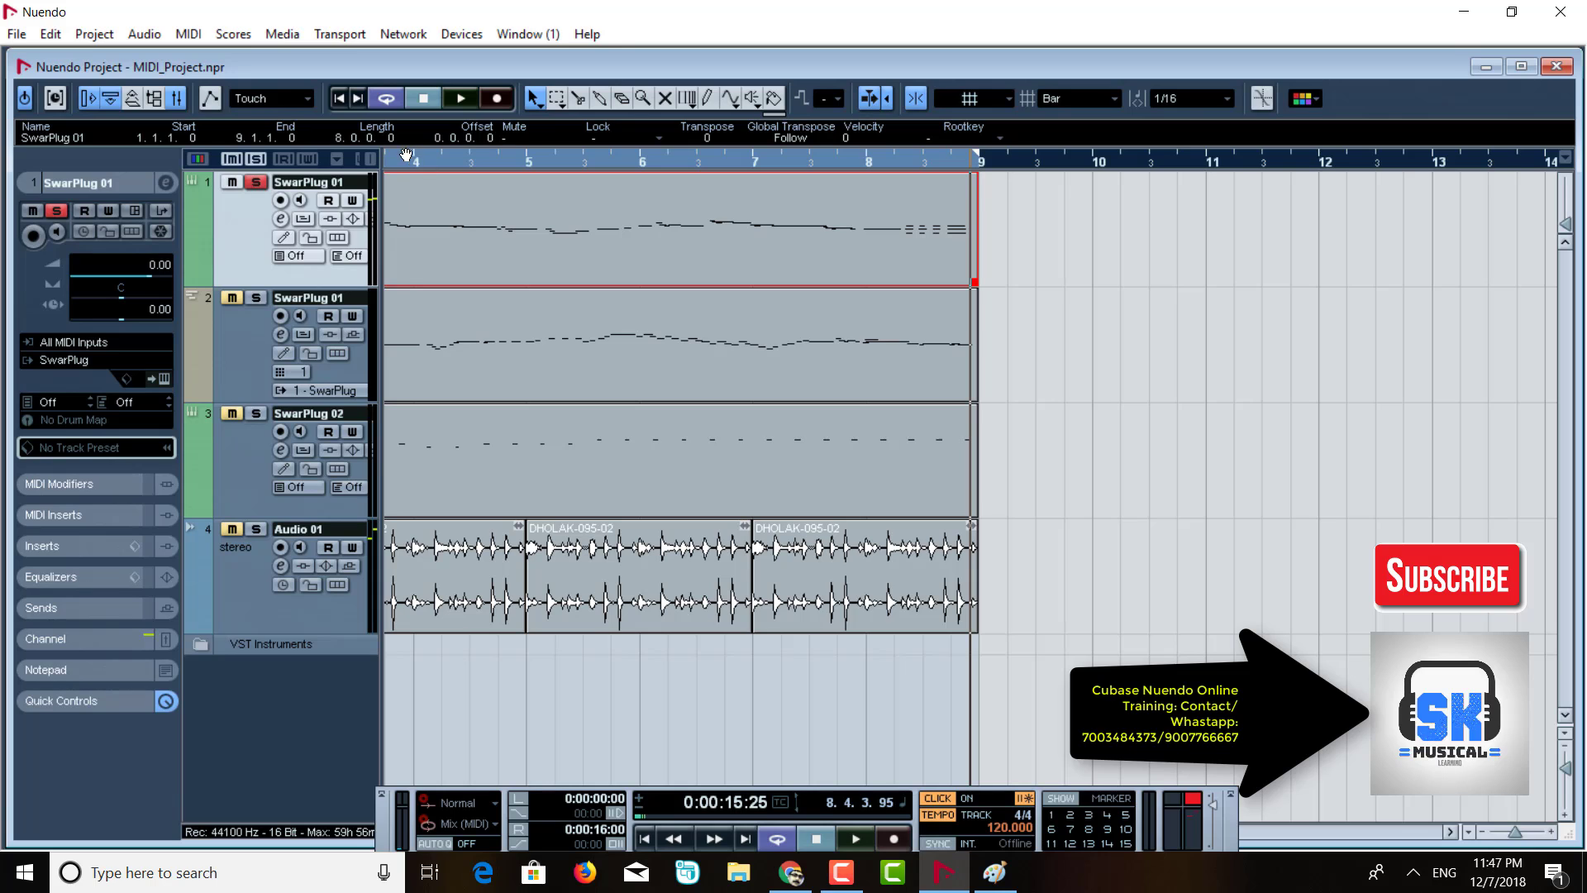
# Move the playhead to the project start and on to the end of the parts at bar 9.
pyautogui.moveTo(431, 162); pyautogui.dragTo(314, 159)
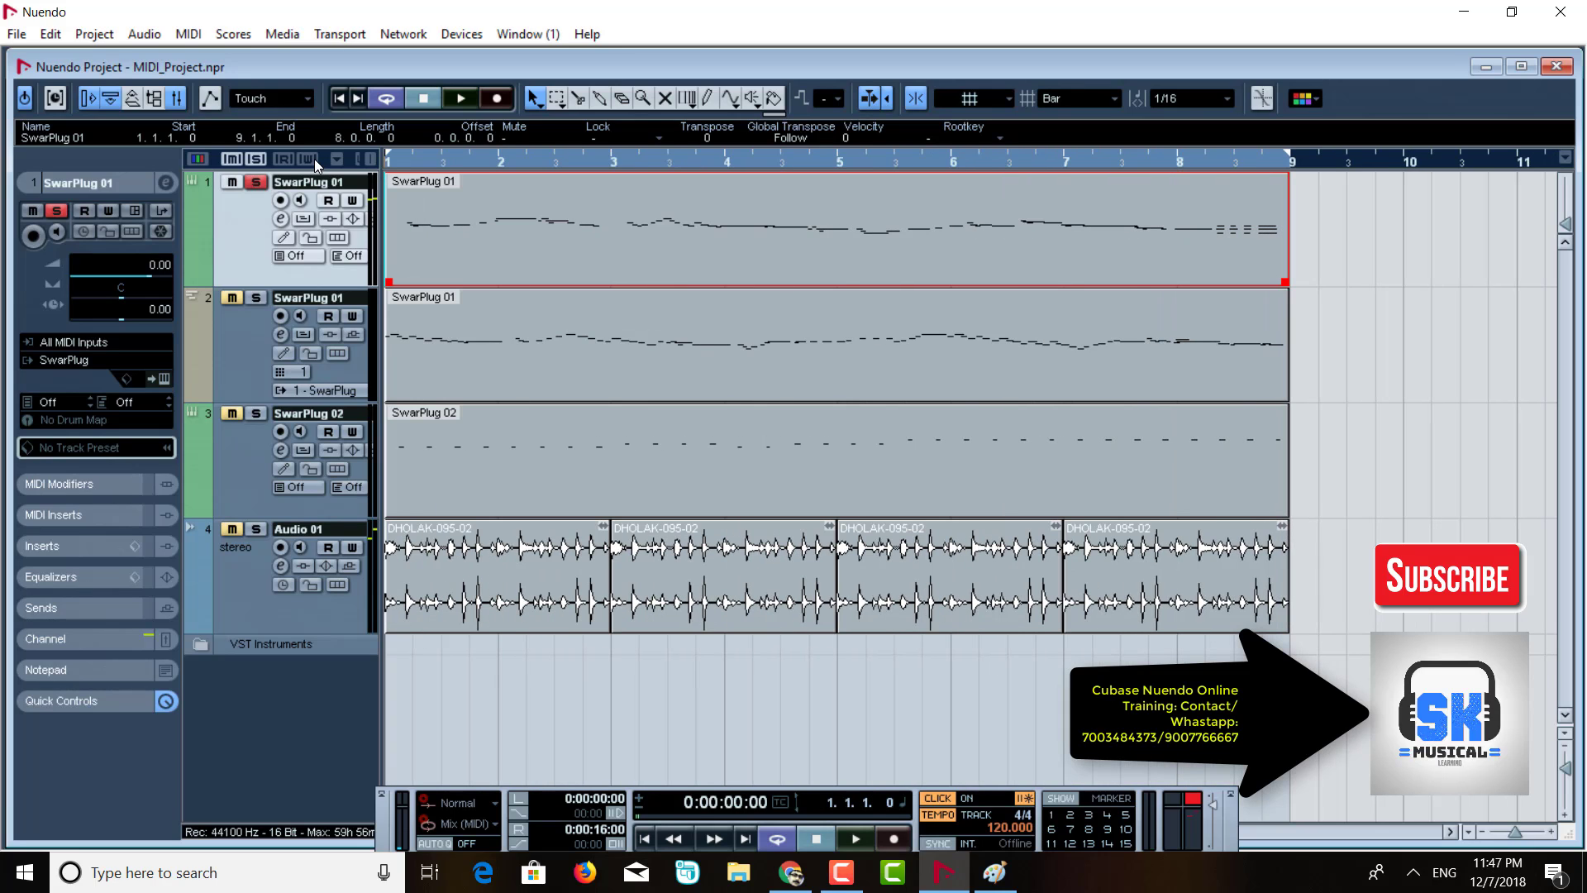
pyautogui.click(714, 296)
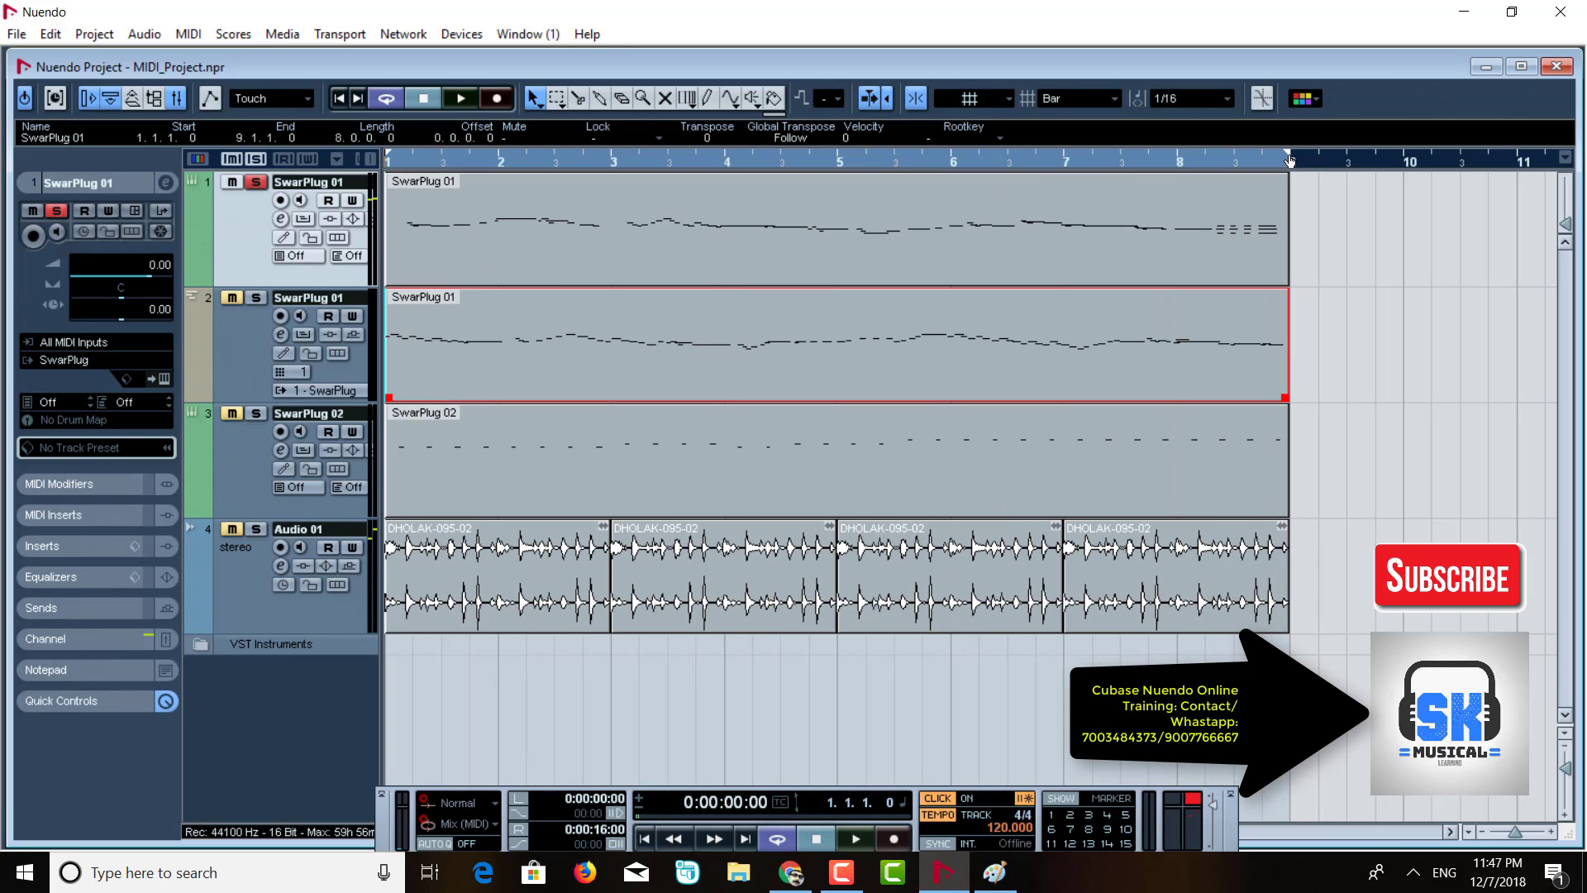
pyautogui.moveTo(1289, 161)
pyautogui.mouseDown()
pyautogui.moveTo(1086, 157)
pyautogui.moveTo(1341, 168)
pyautogui.moveTo(1293, 169)
pyautogui.mouseUp()
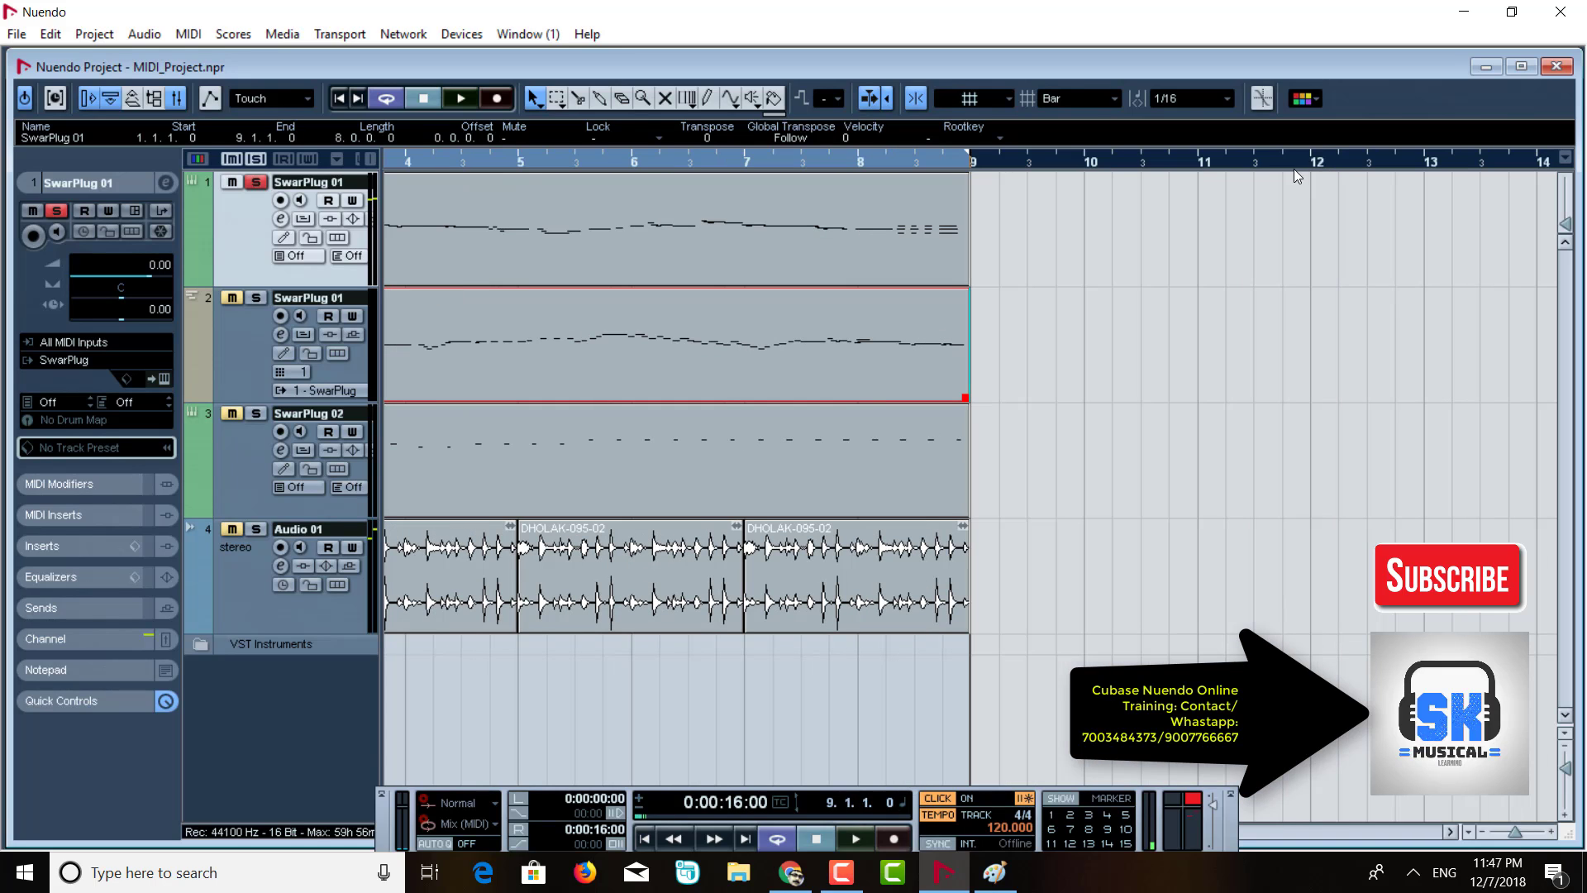
# Collapse the locator range to the project start and try to export an audio mixdown of track 1.
pyautogui.moveTo(970, 157); pyautogui.dragTo(289, 149)
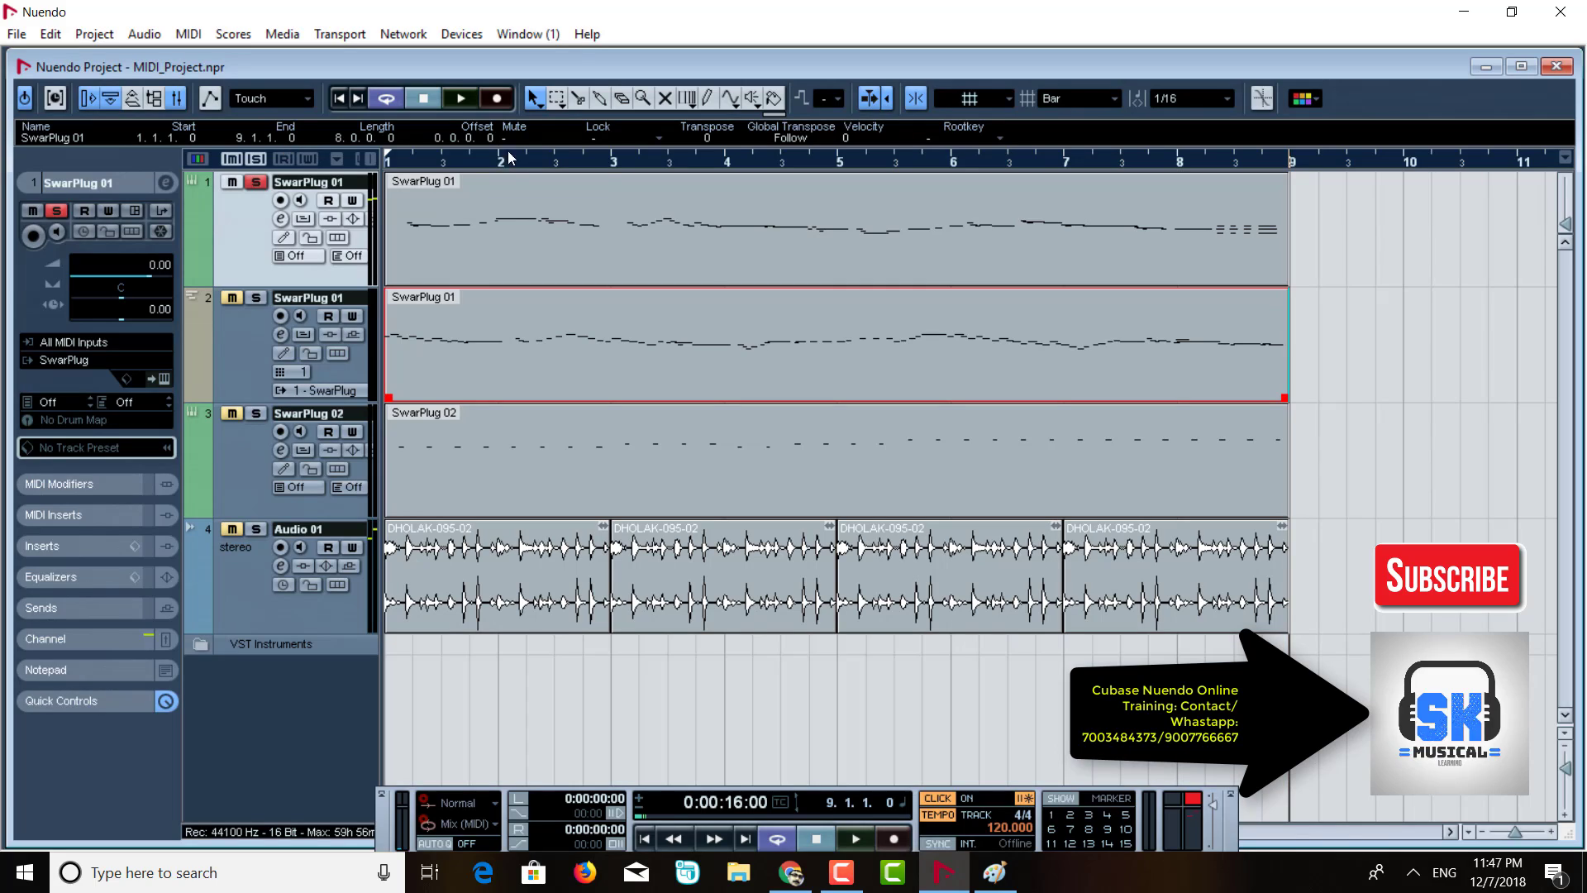
pyautogui.click(575, 229)
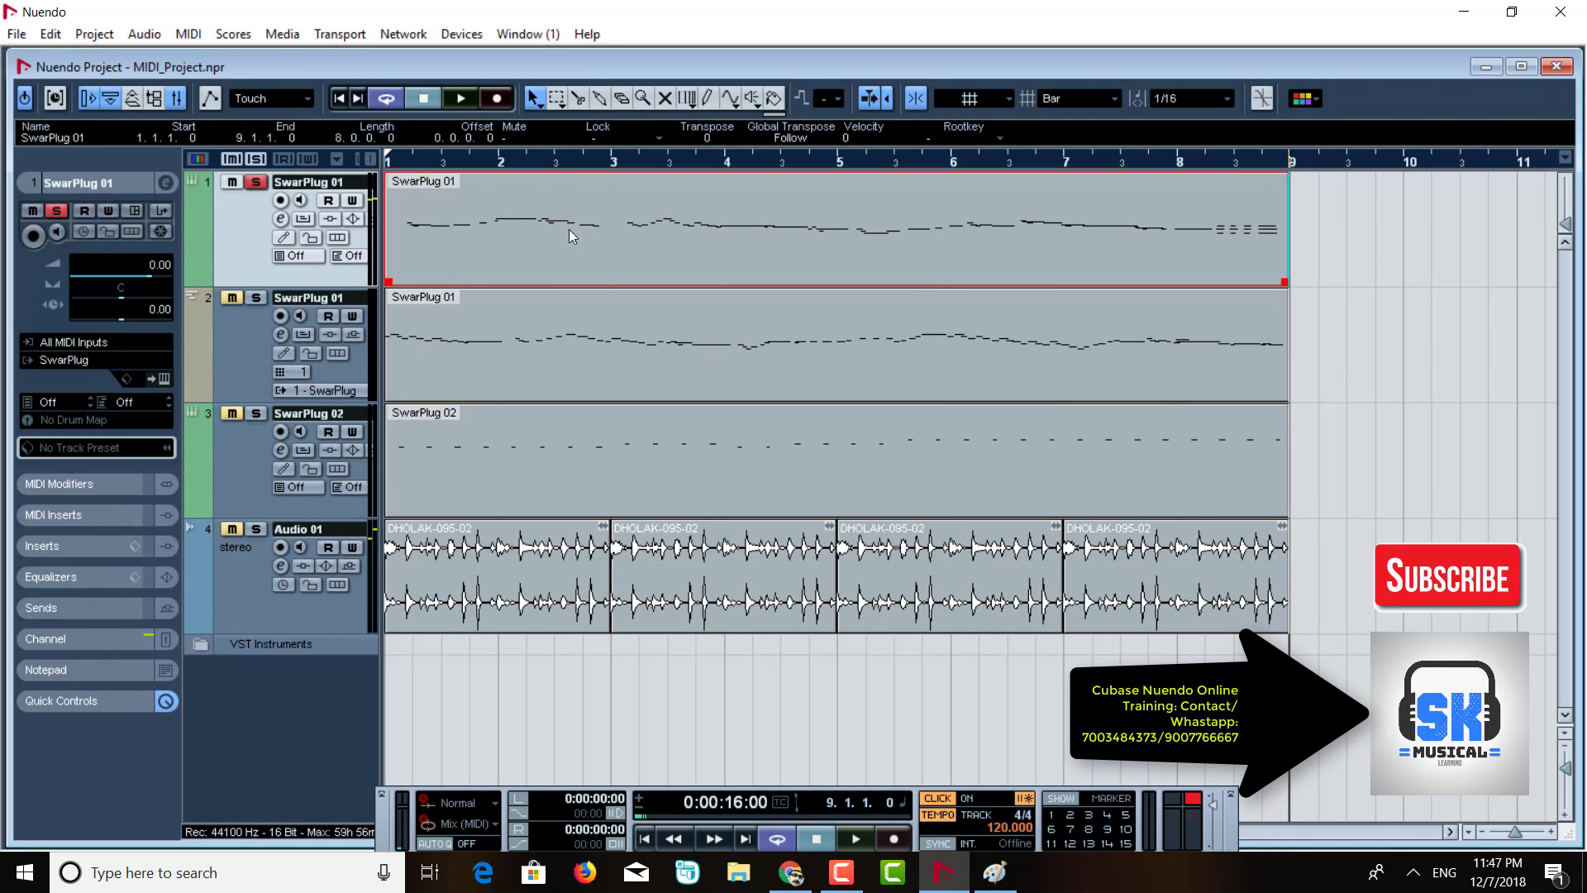
pyautogui.click(17, 33)
pyautogui.moveTo(160, 400)
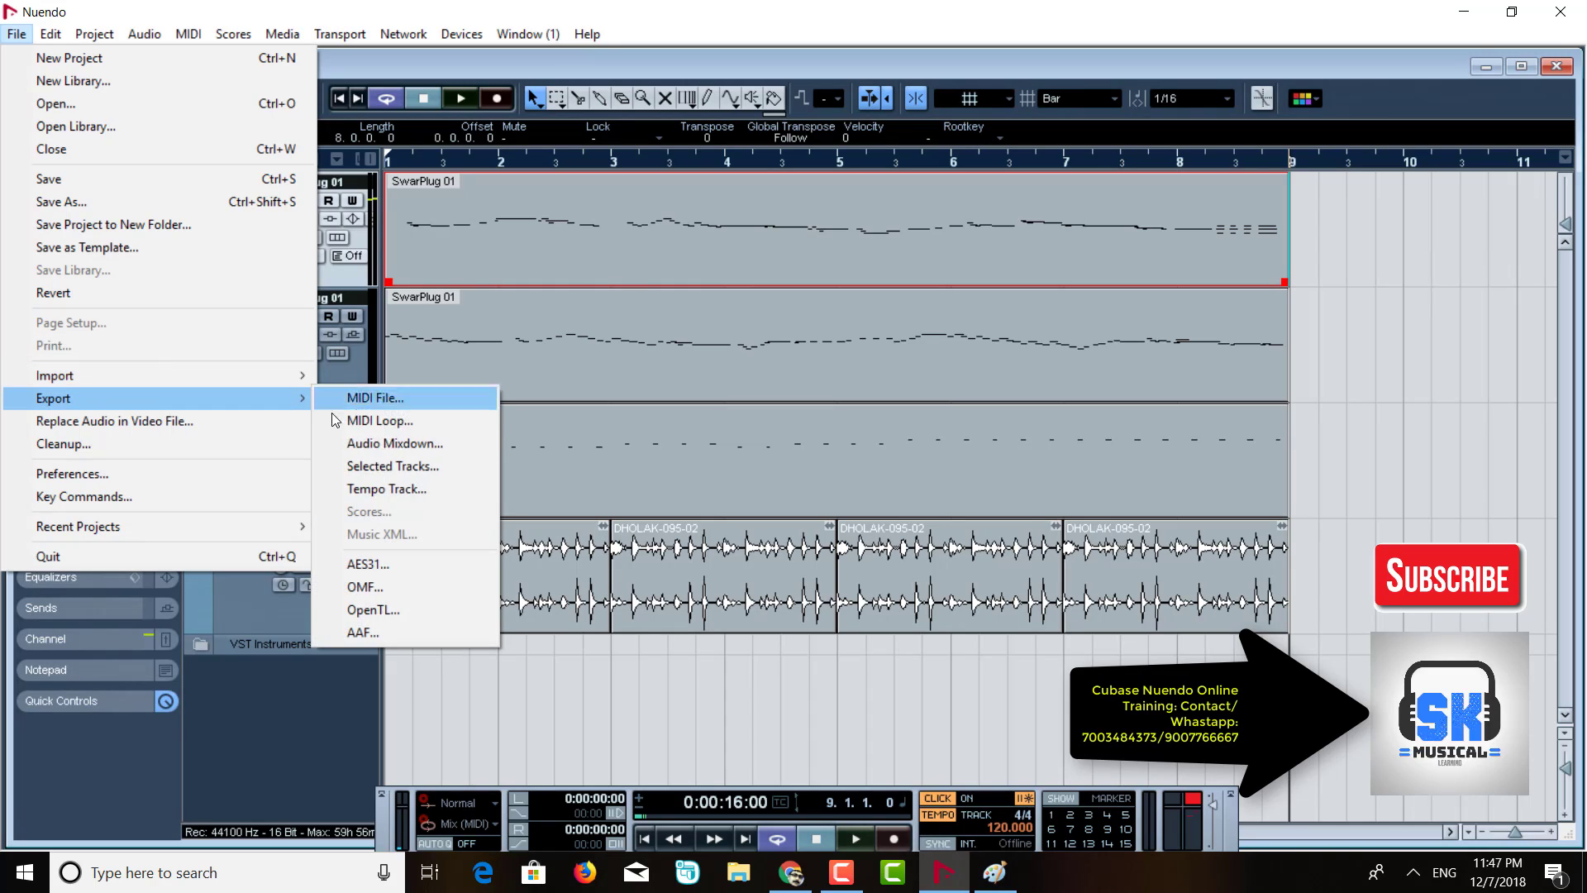
pyautogui.click(399, 445)
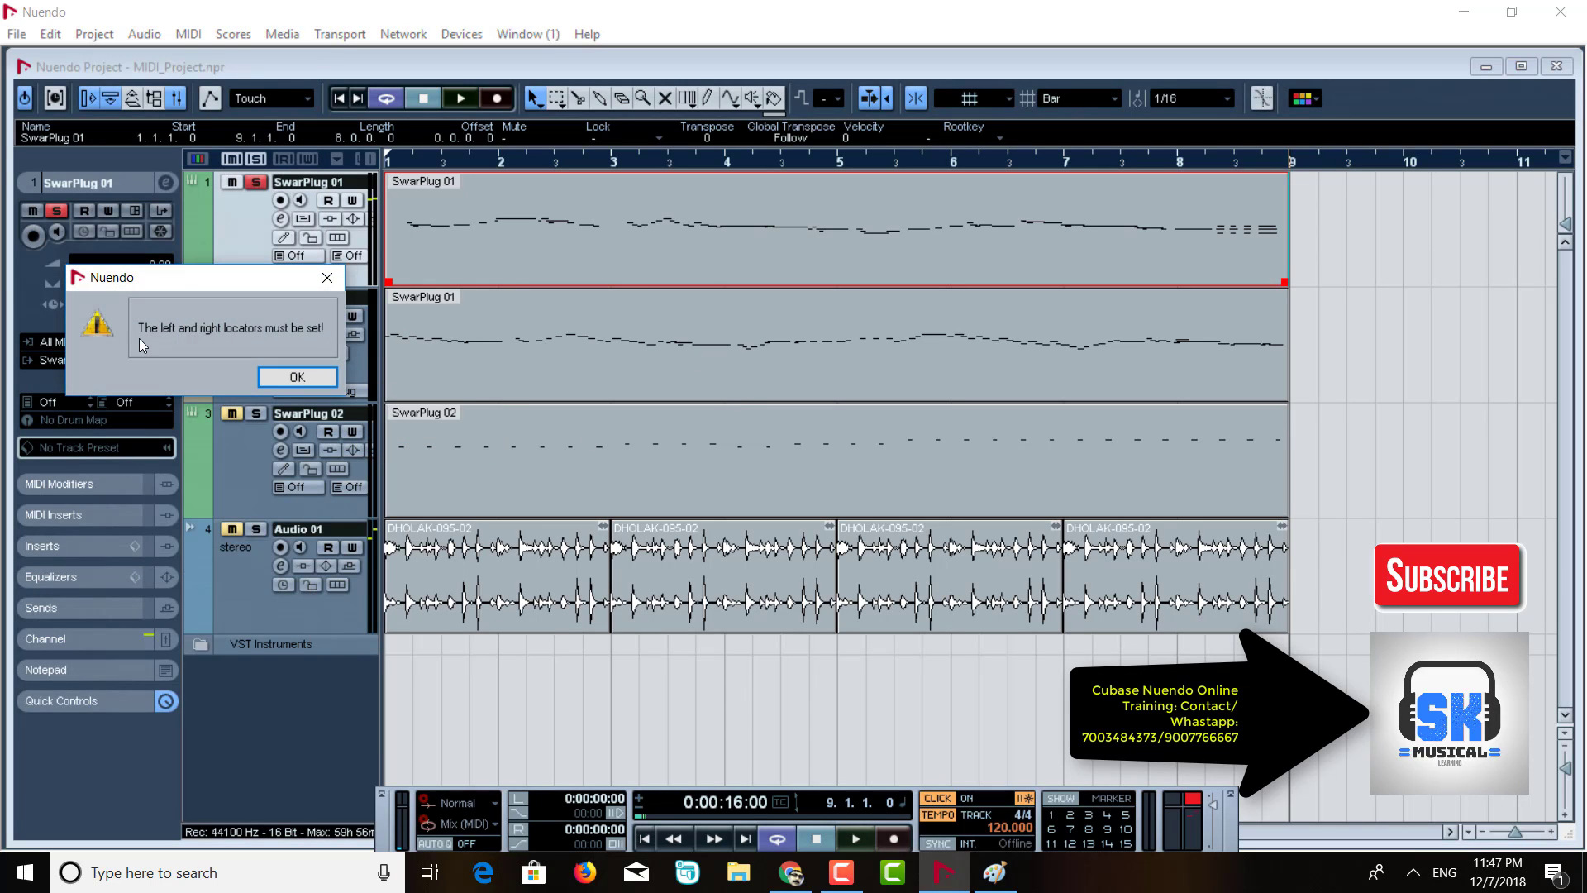
pyautogui.click(297, 377)
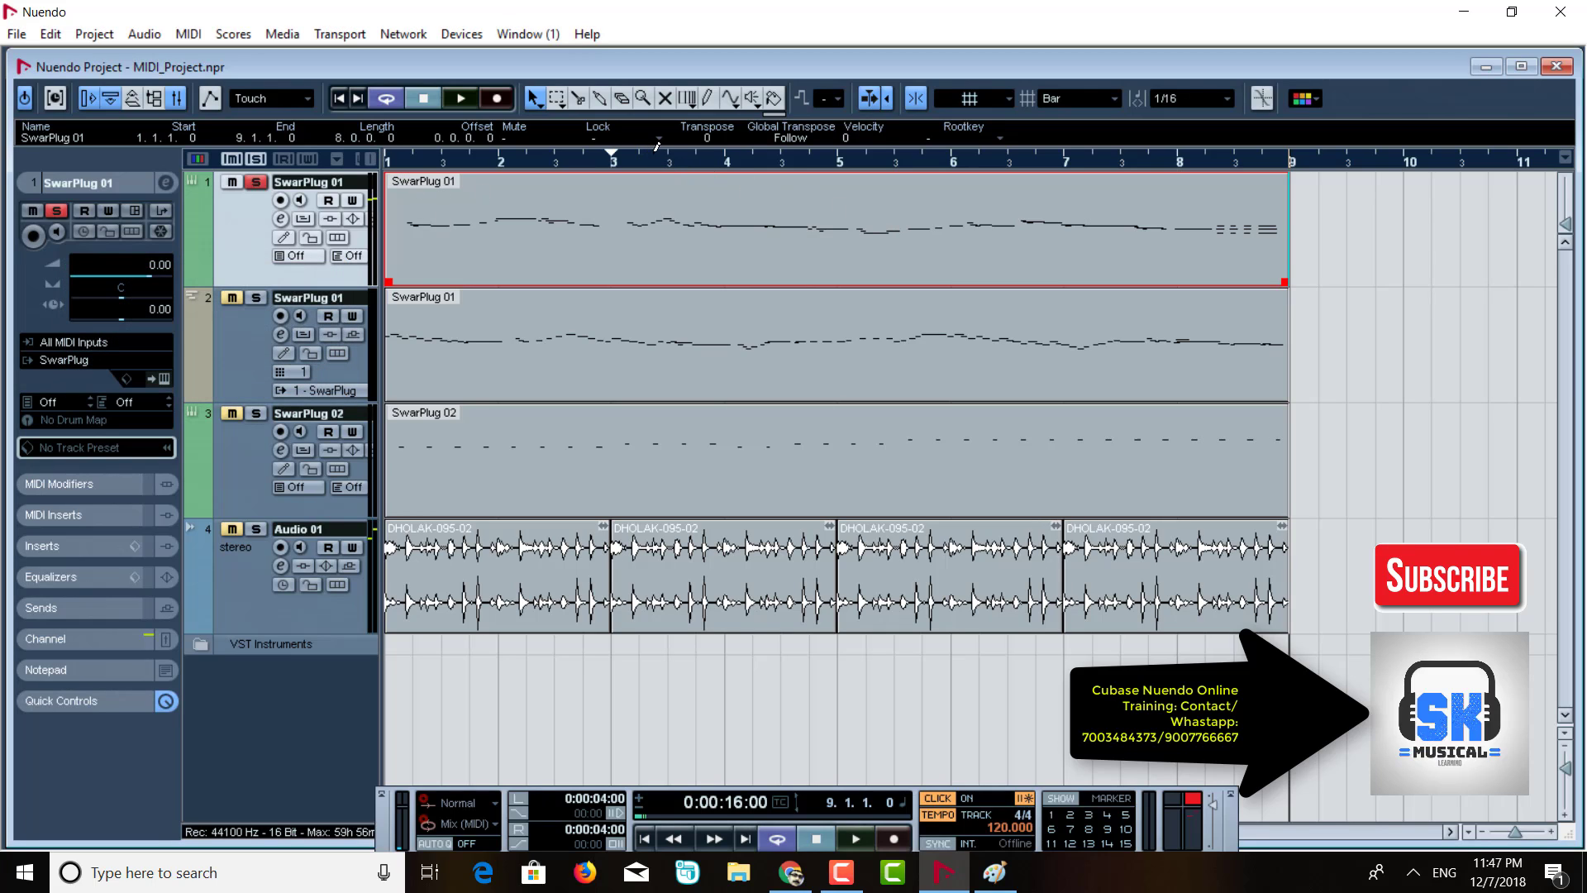
# Set the locator range by hand, with the left locator at bar 1 and the right locator at bar 9.
pyautogui.moveTo(612, 157); pyautogui.dragTo(724, 159)
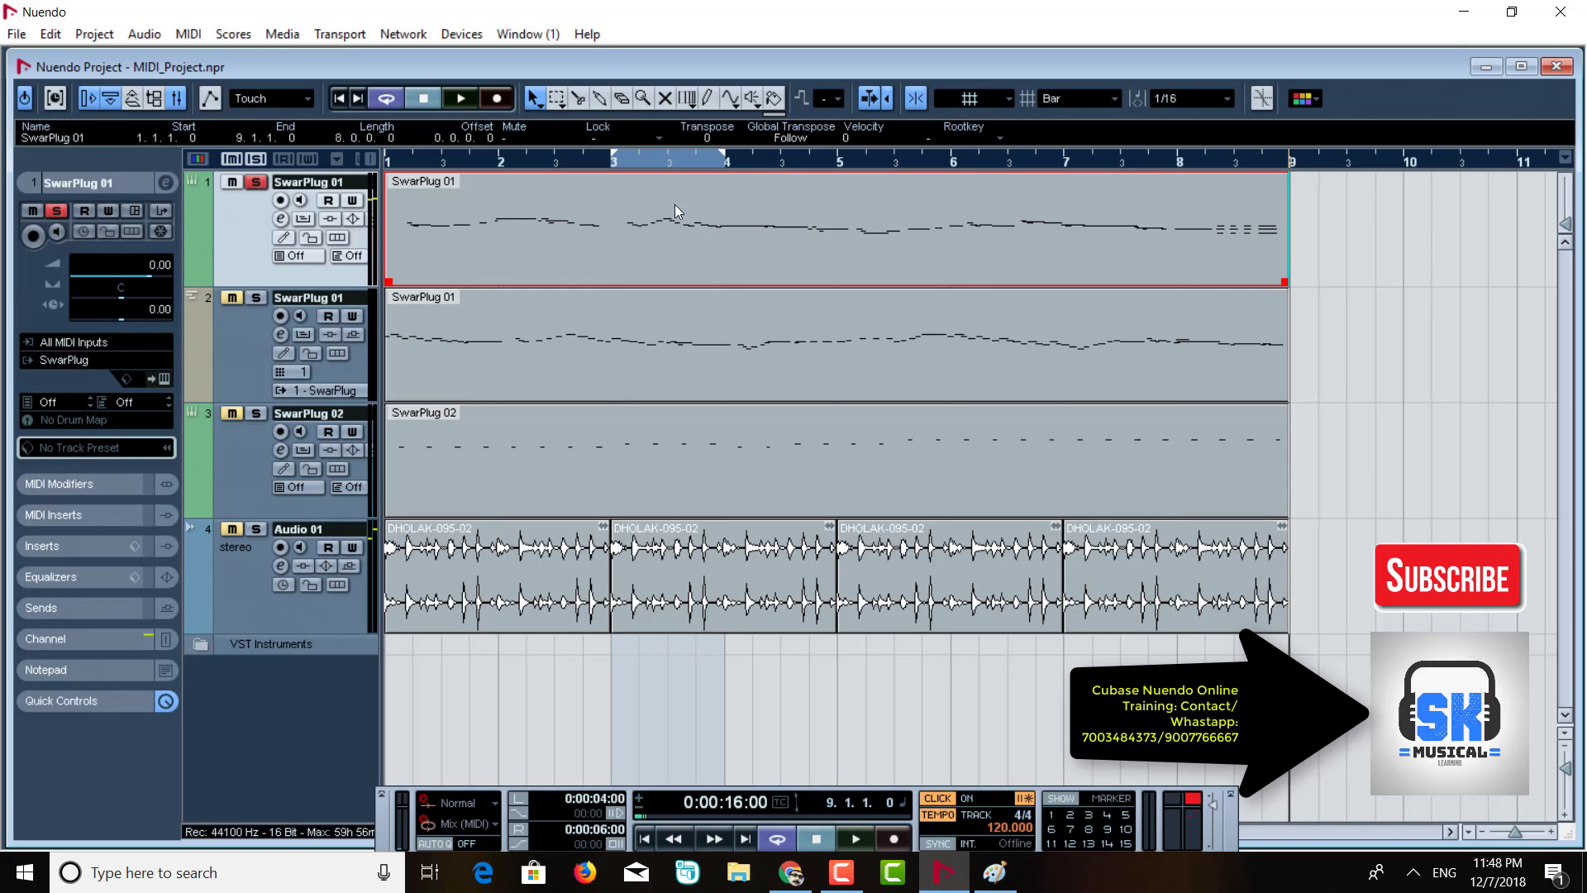
pyautogui.moveTo(720, 161); pyautogui.dragTo(836, 160)
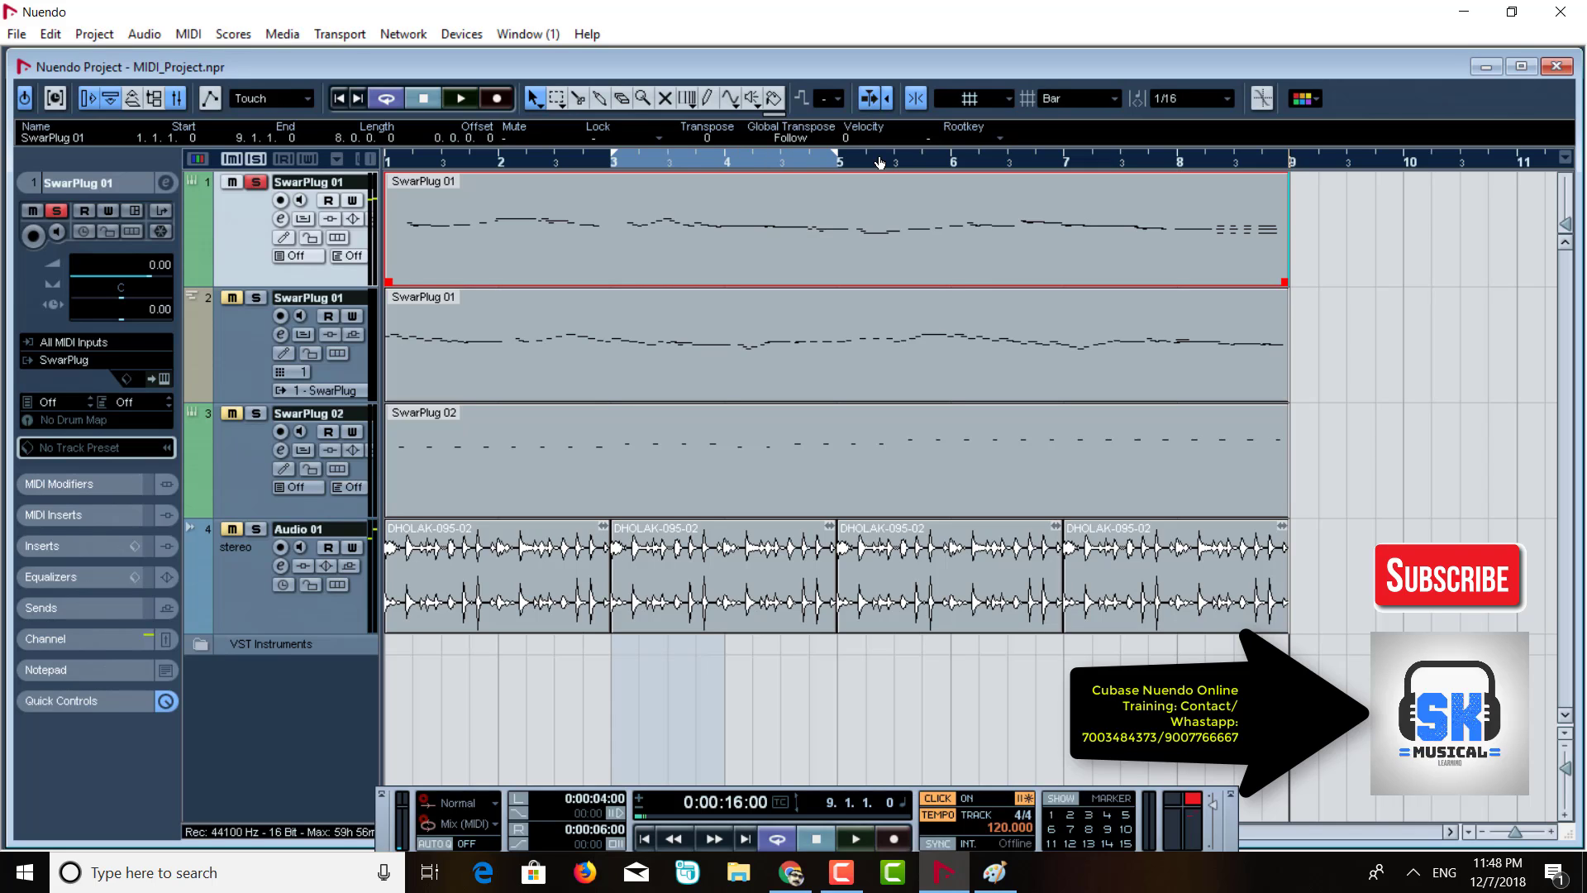
pyautogui.moveTo(615, 158); pyautogui.dragTo(388, 160)
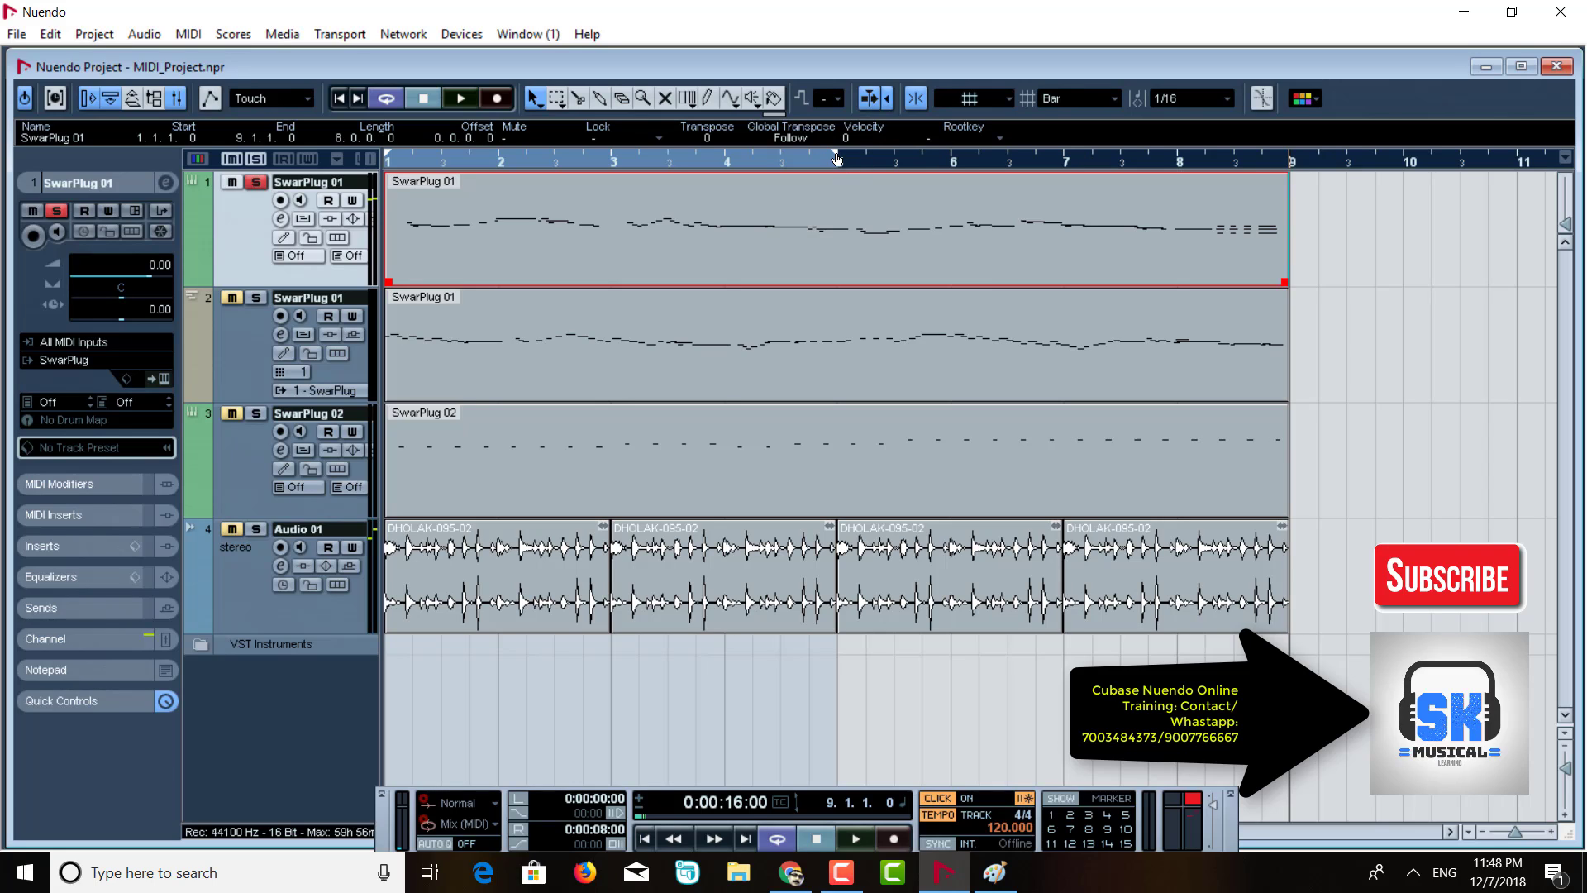
pyautogui.moveTo(836, 158); pyautogui.dragTo(1287, 161)
# Select all events in the project and set the left and right locators to the selection.
pyautogui.click(1370, 306)
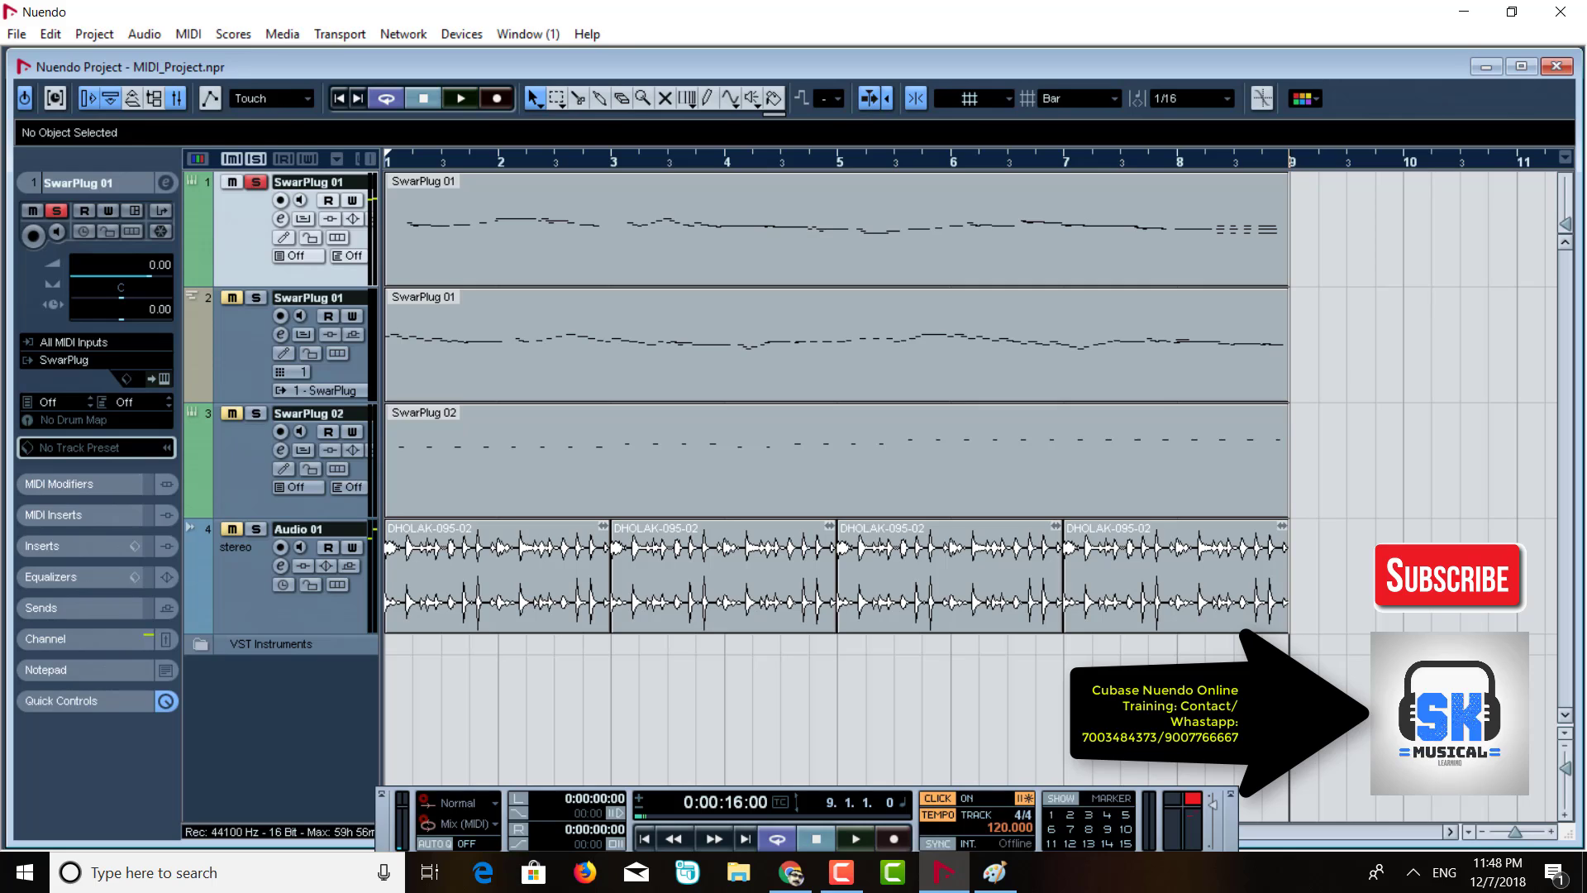
pyautogui.hotkey('ctrl', 'a')
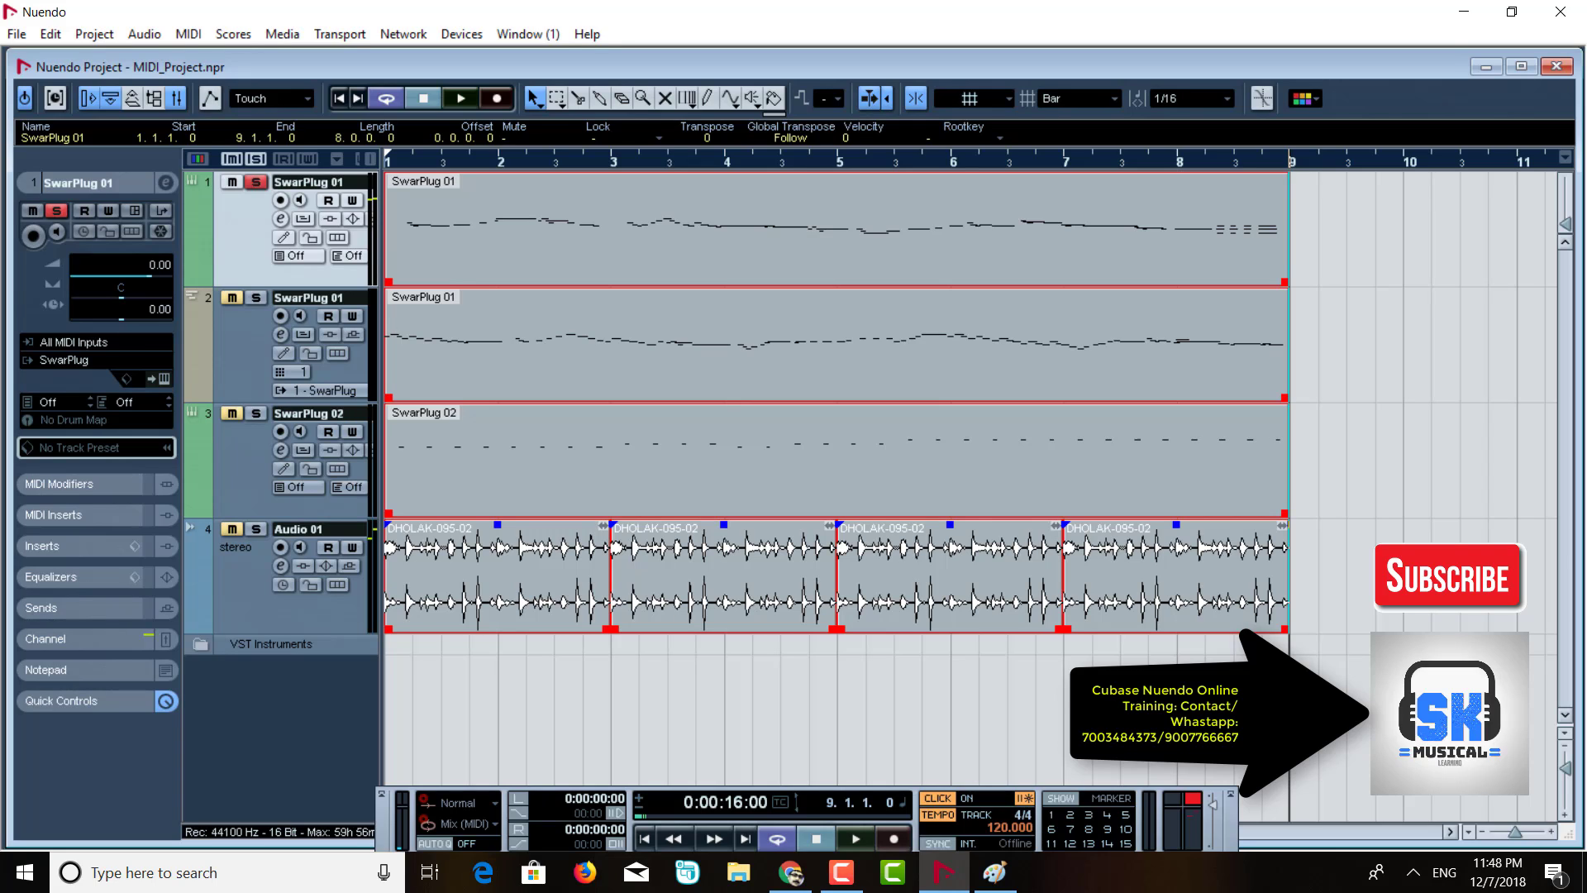
pyautogui.press('p')
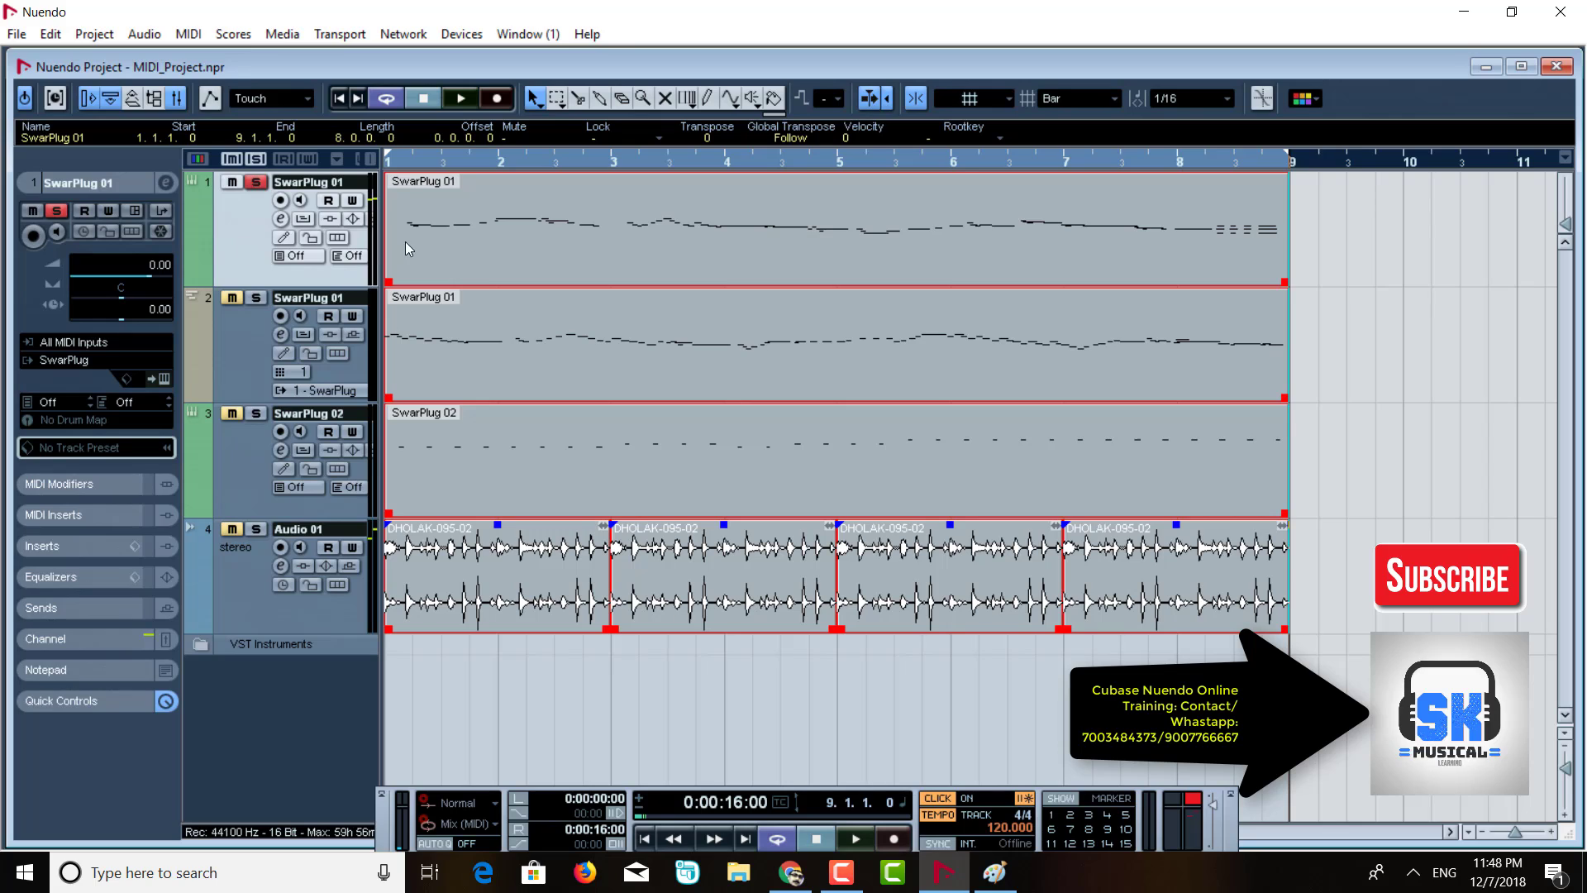
# Select the MIDI part on track 1 and rename the track Harmonium.
pyautogui.click(514, 240)
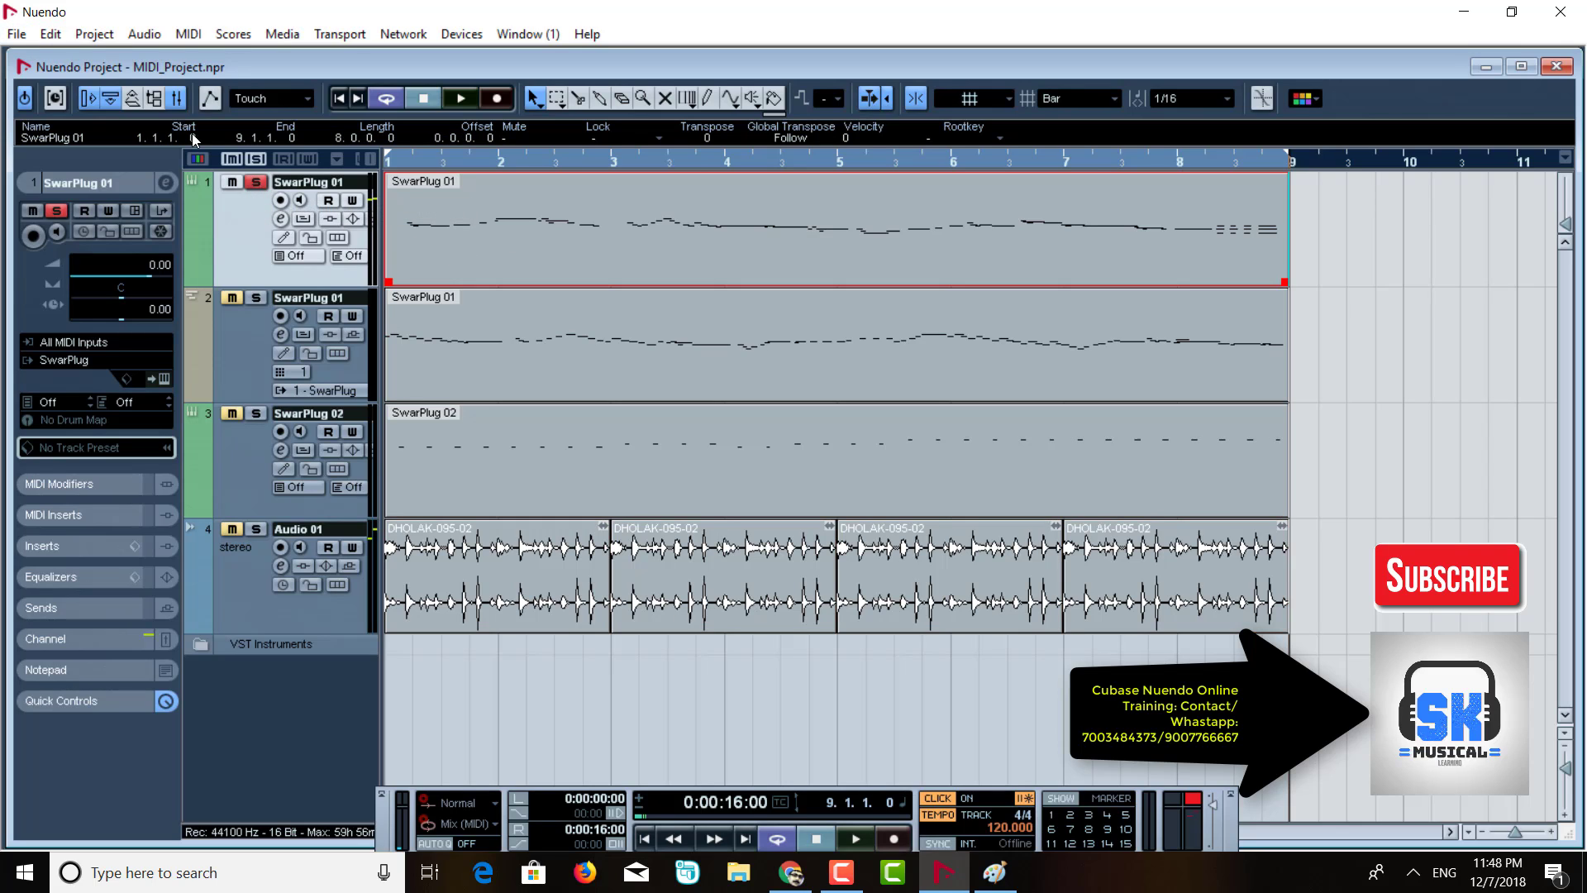
pyautogui.doubleClick(305, 183)
pyautogui.write('Harmonium')
pyautogui.press('Return')
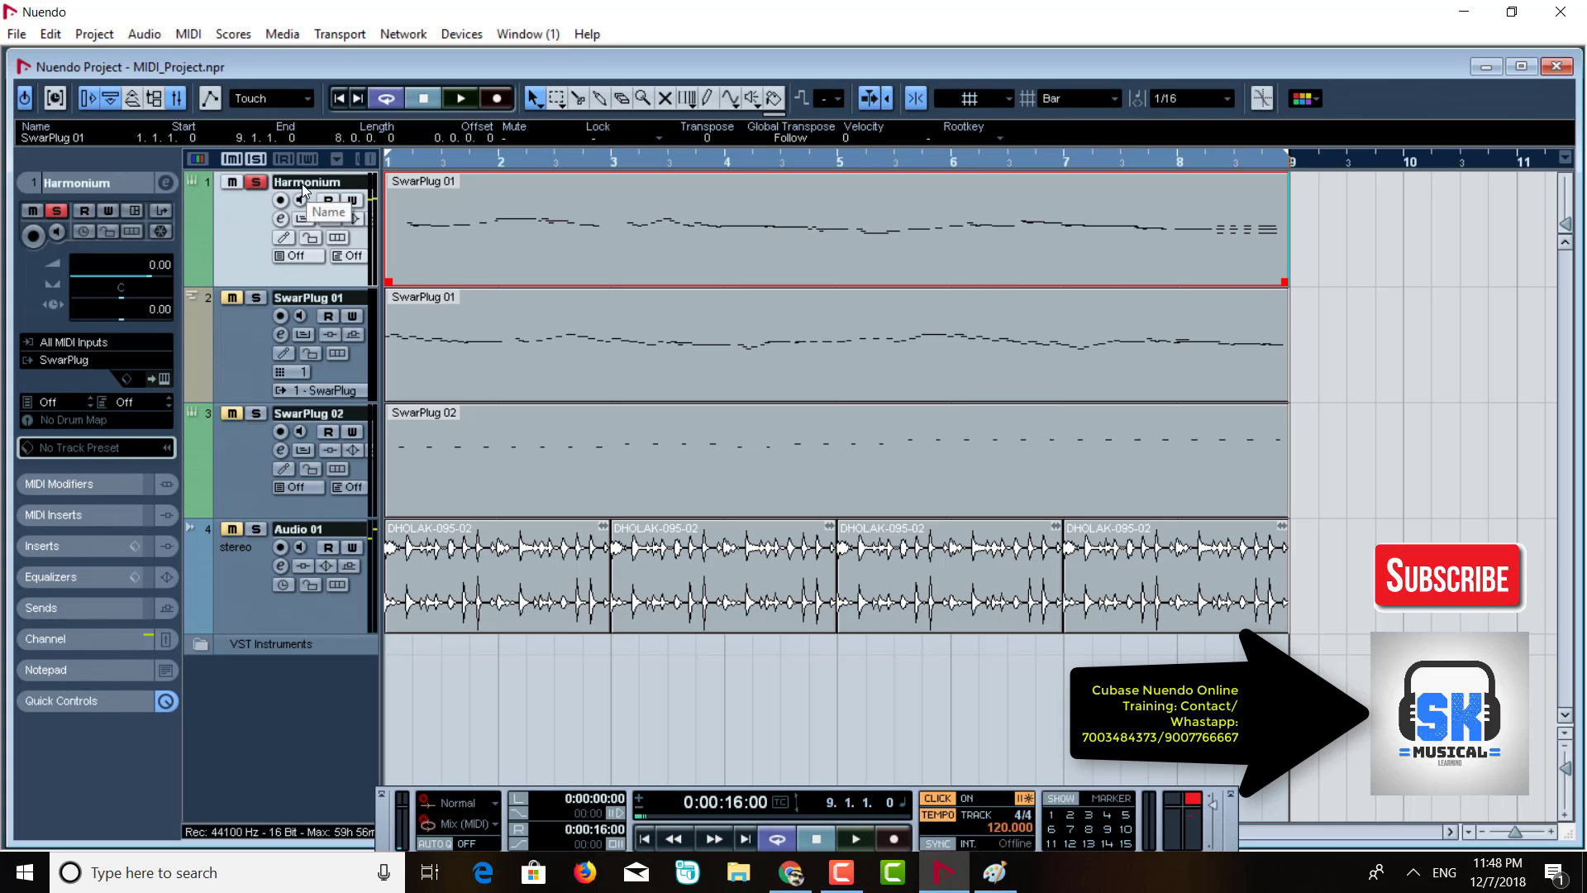
# Open the audio mixdown export, choose MPEG 1 Layer 3 File as the format and review its ID3 tag settings.
pyautogui.click(16, 34)
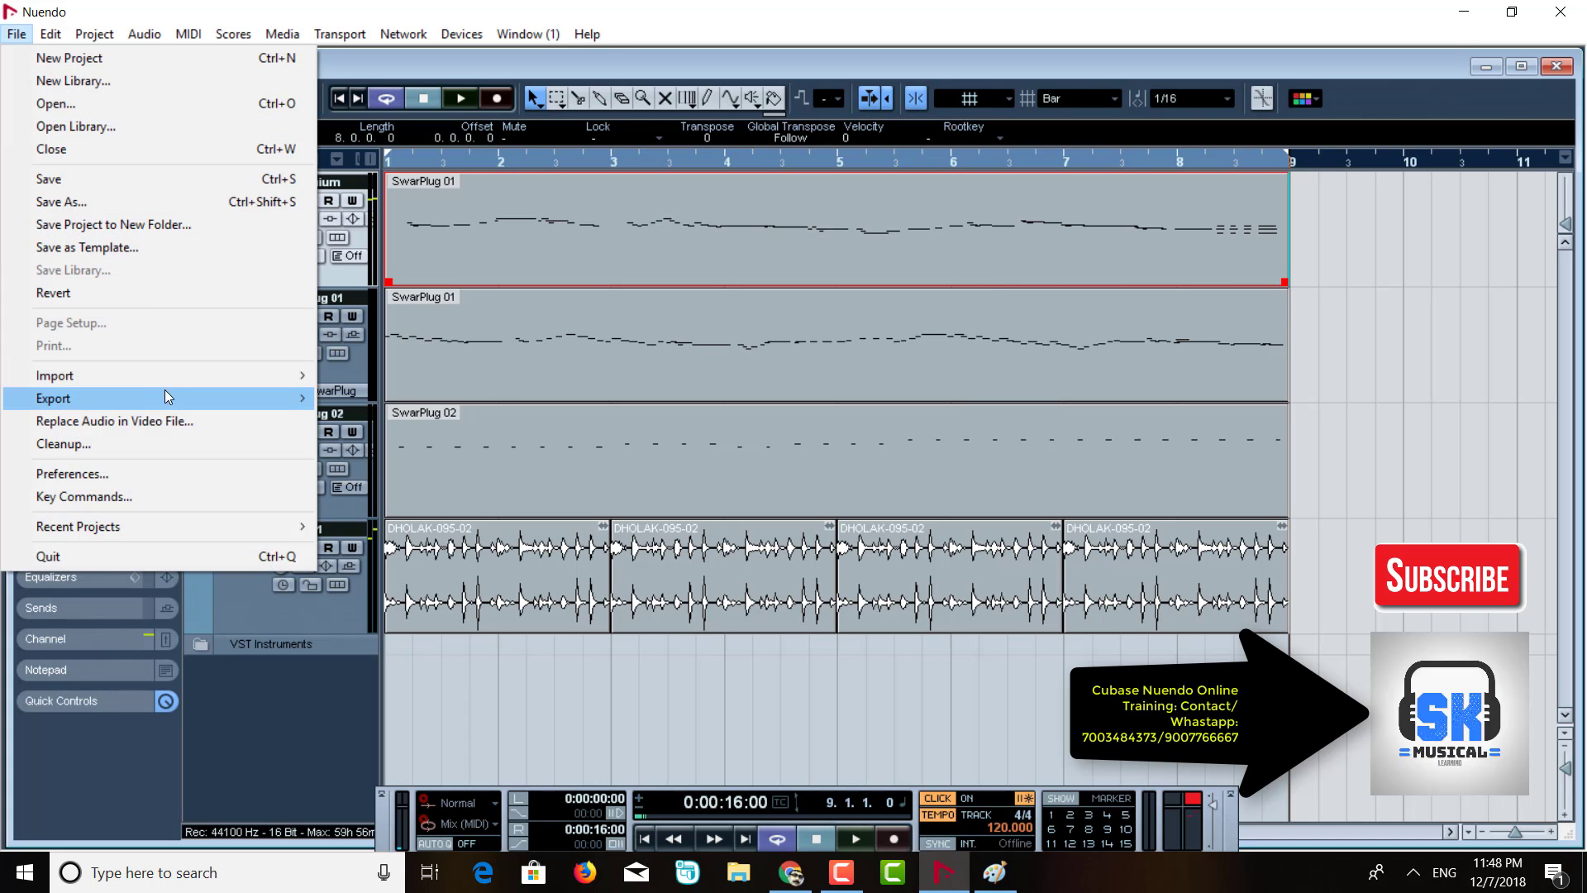
pyautogui.moveTo(240, 402)
pyautogui.click(405, 443)
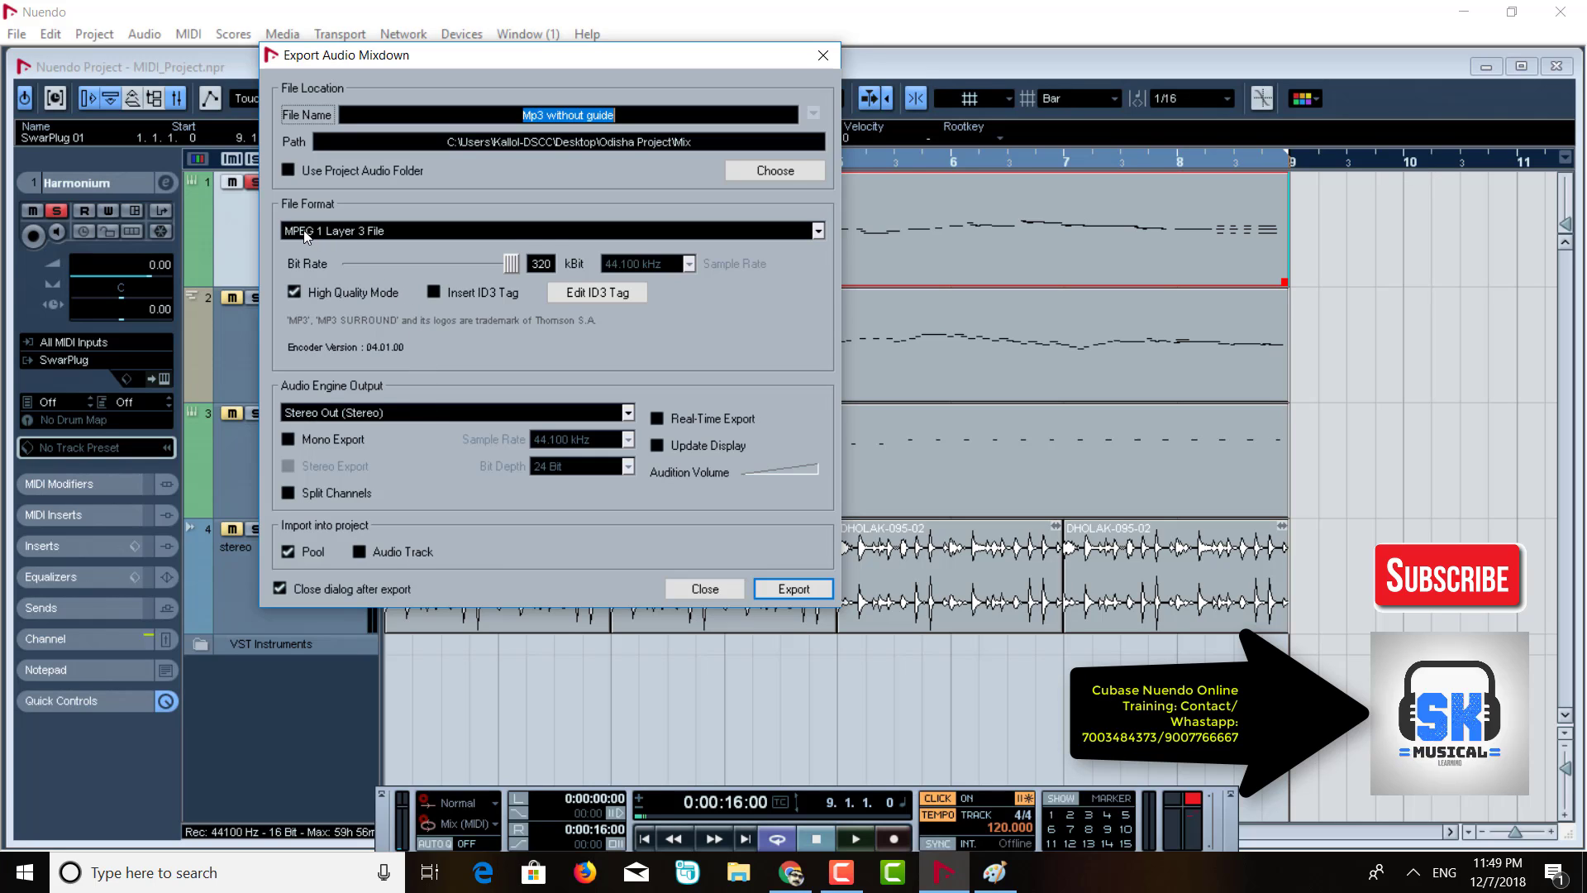
pyautogui.click(330, 232)
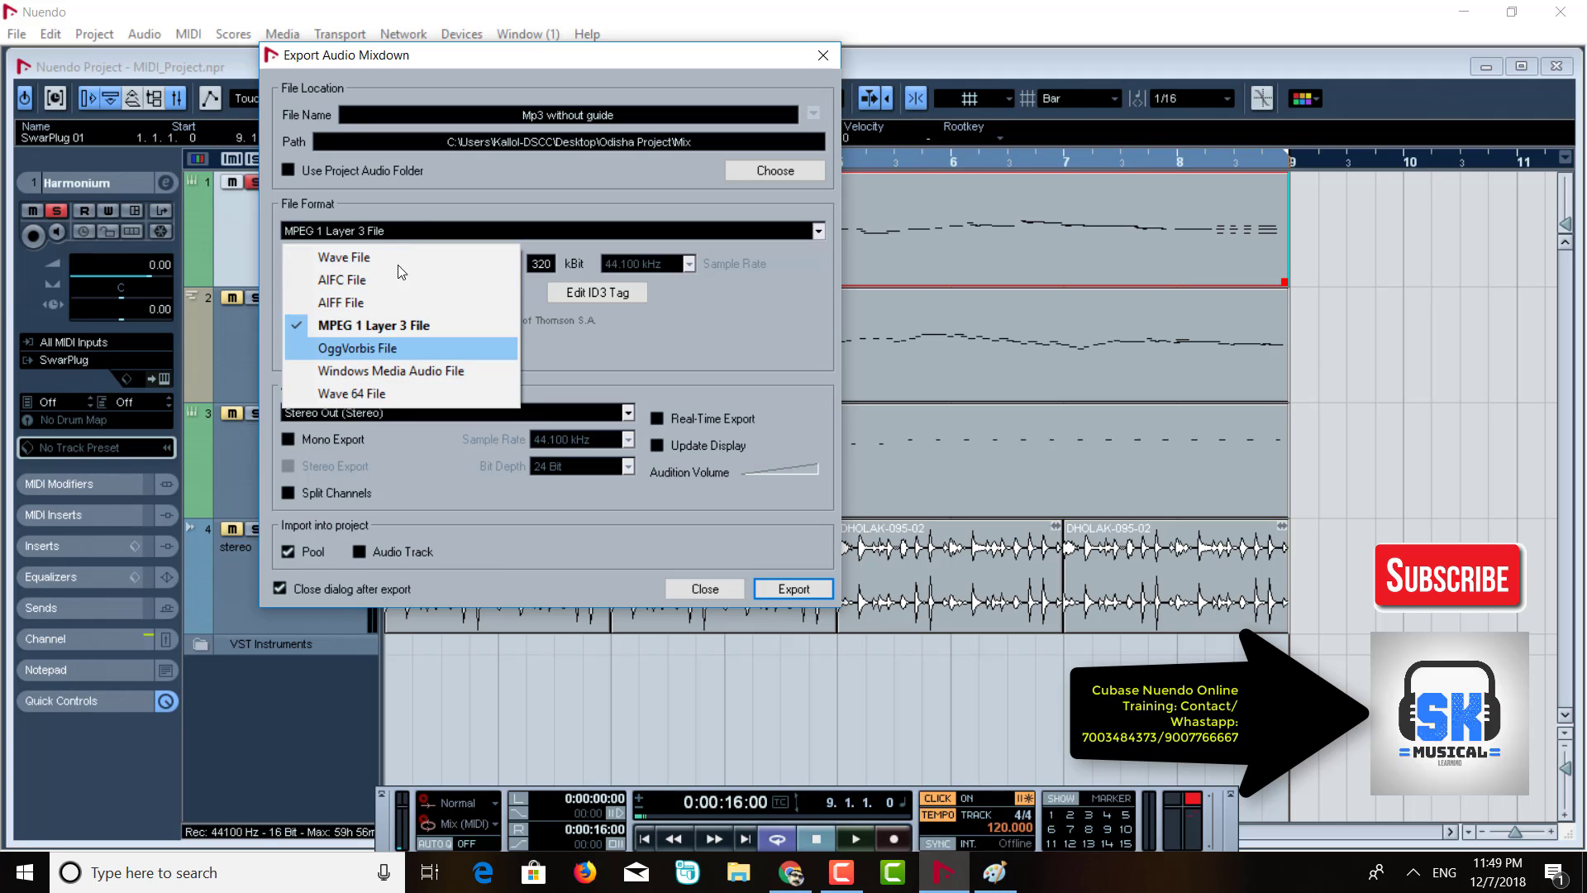
pyautogui.click(705, 318)
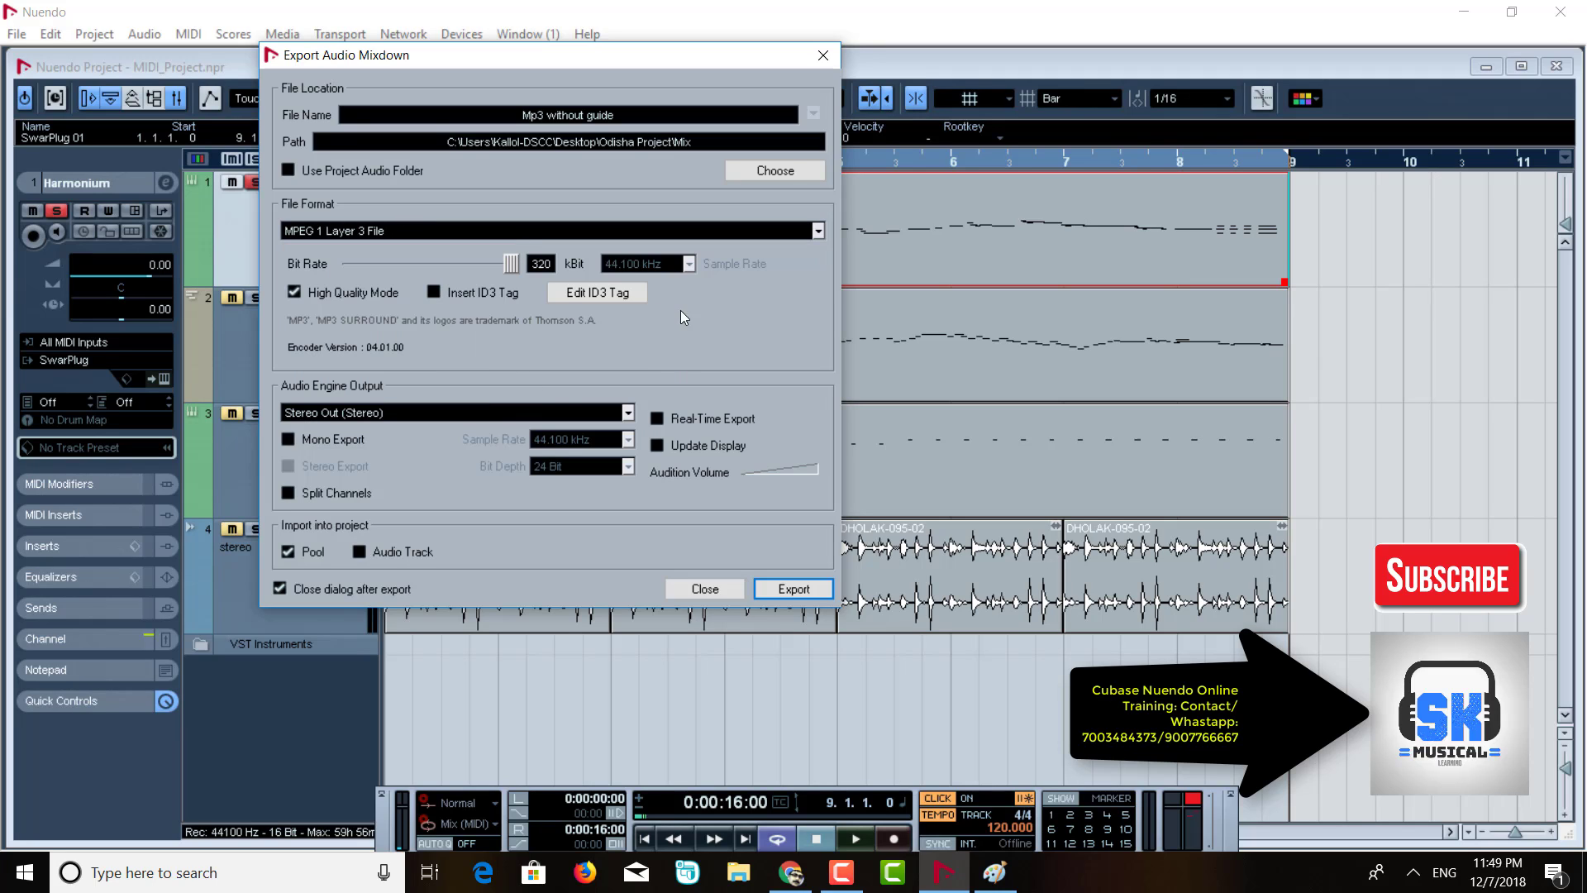
pyautogui.click(347, 235)
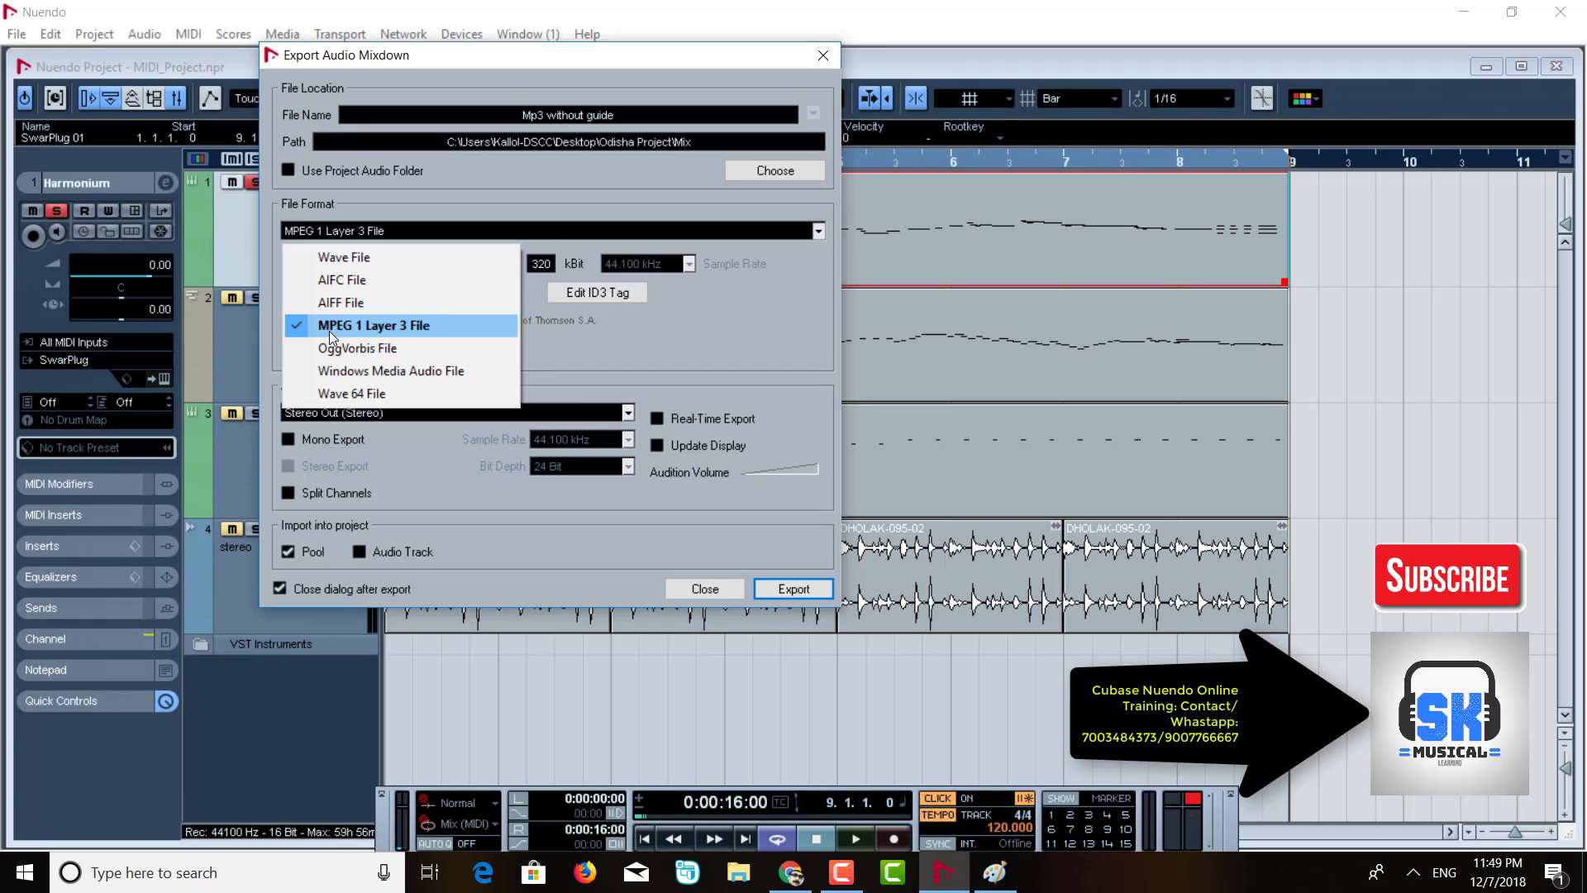
pyautogui.click(329, 335)
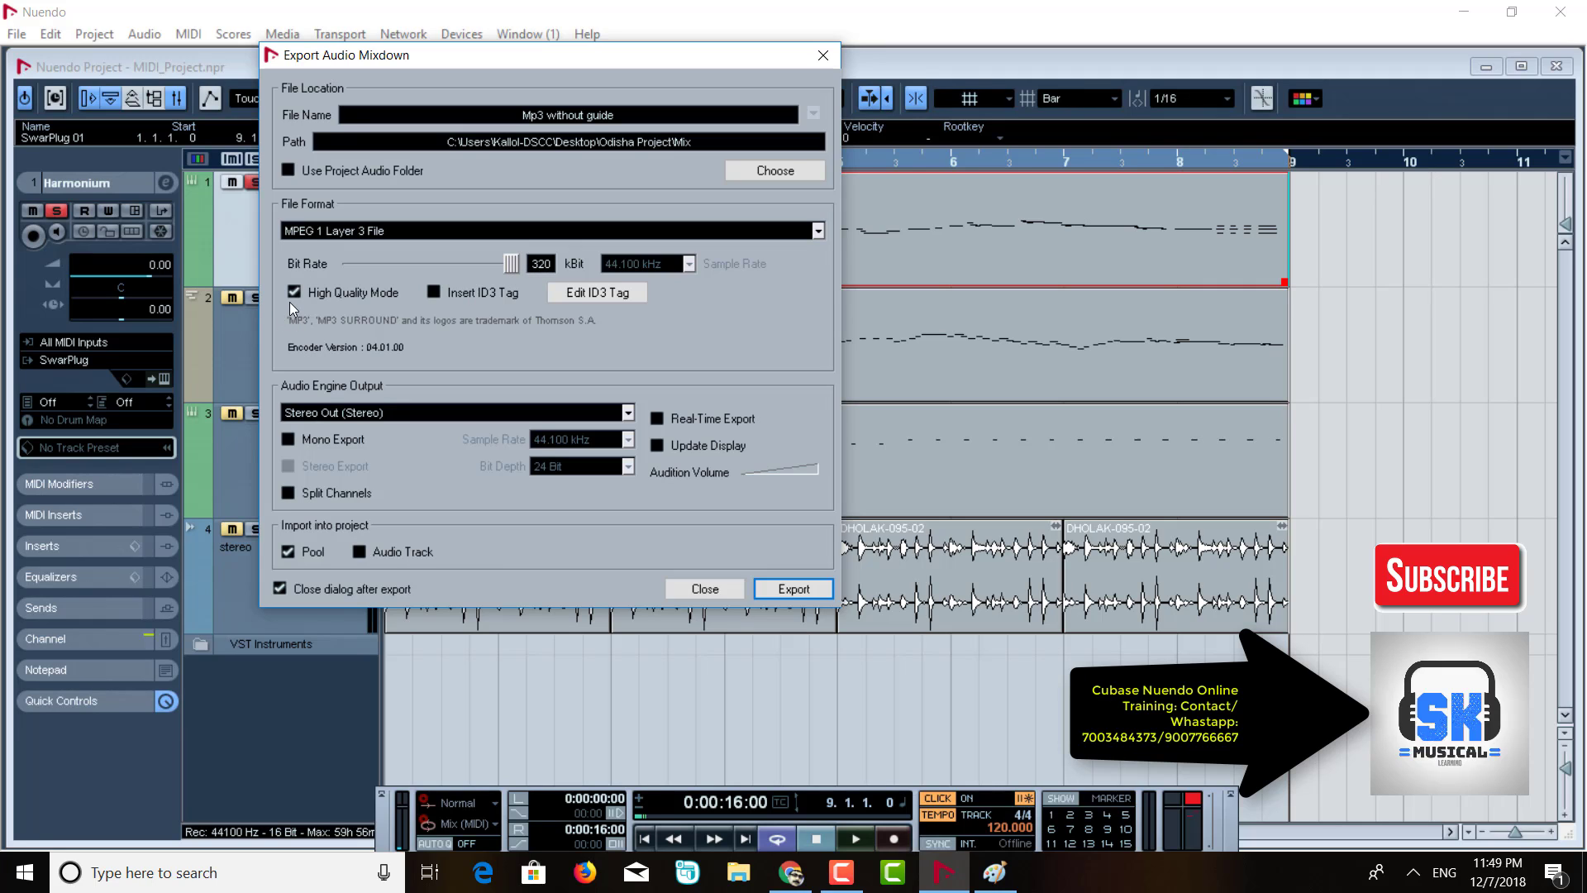
pyautogui.click(587, 291)
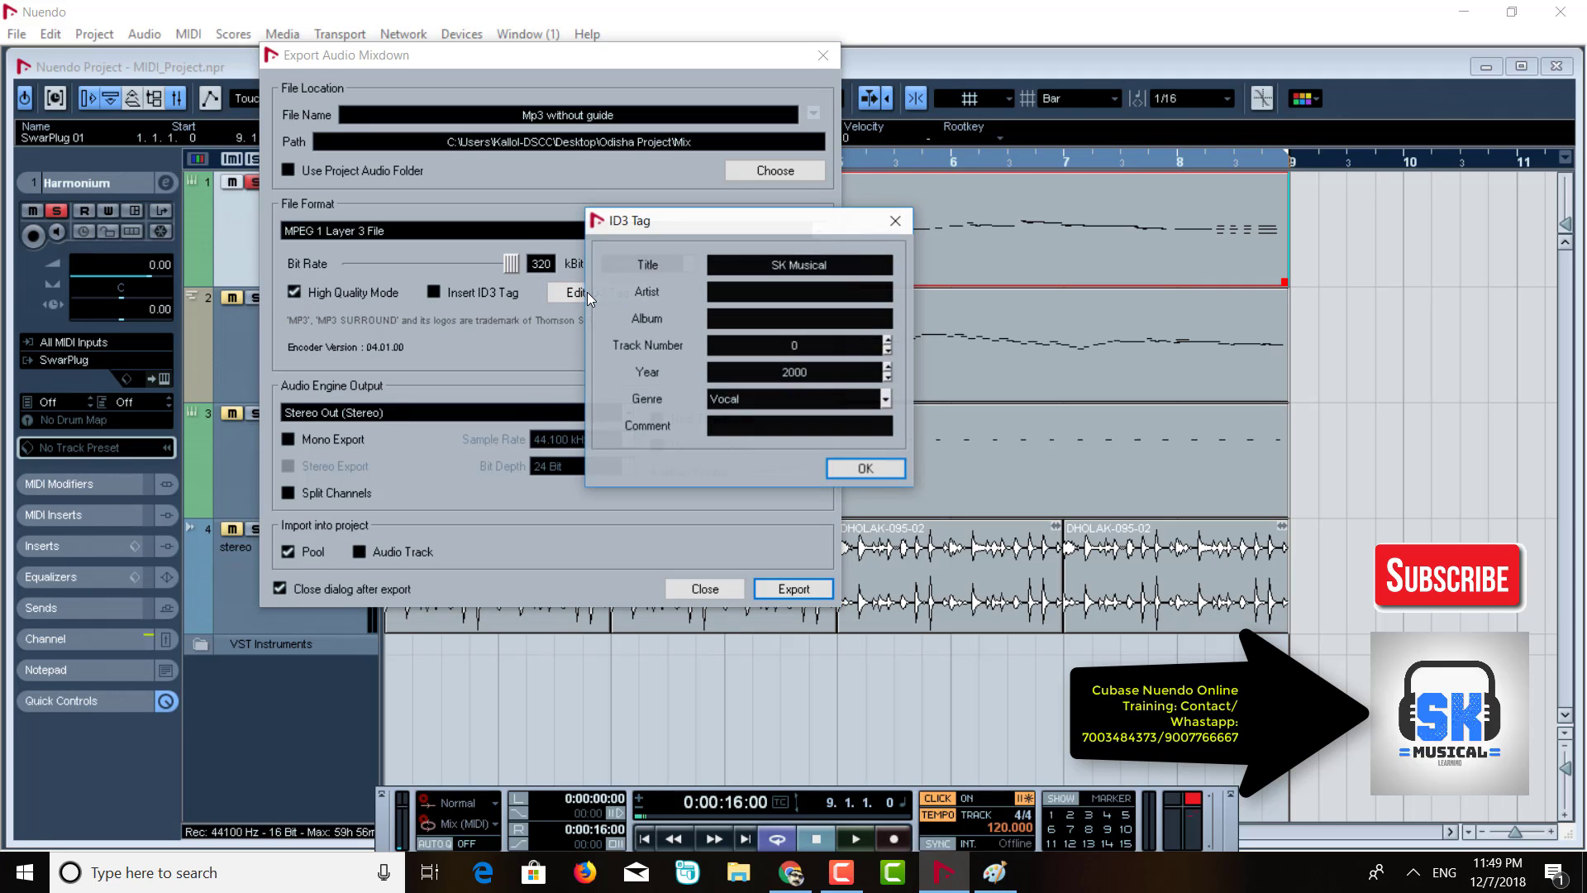
pyautogui.click(849, 473)
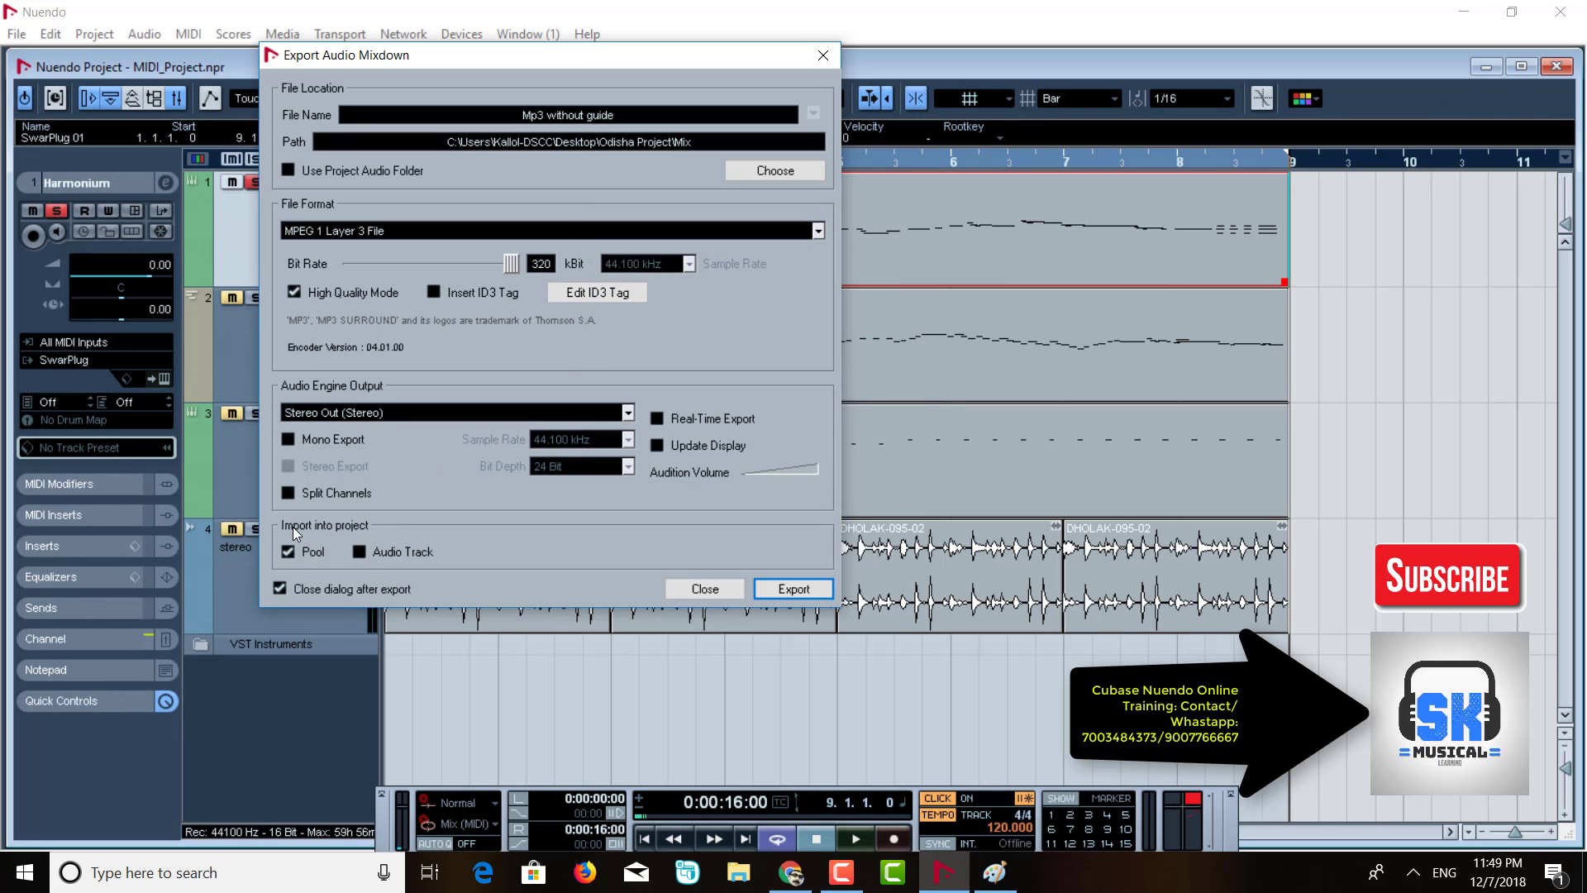
# Set the mixdown to be imported into the project both in the Pool and as an Audio Track.
pyautogui.click(359, 552)
pyautogui.click(285, 552)
pyautogui.click(356, 557)
# Replace the mixdown's file name with Harmonium.
pyautogui.click(573, 113)
pyautogui.doubleClick(574, 117)
pyautogui.moveTo(632, 121); pyautogui.dragTo(436, 121)
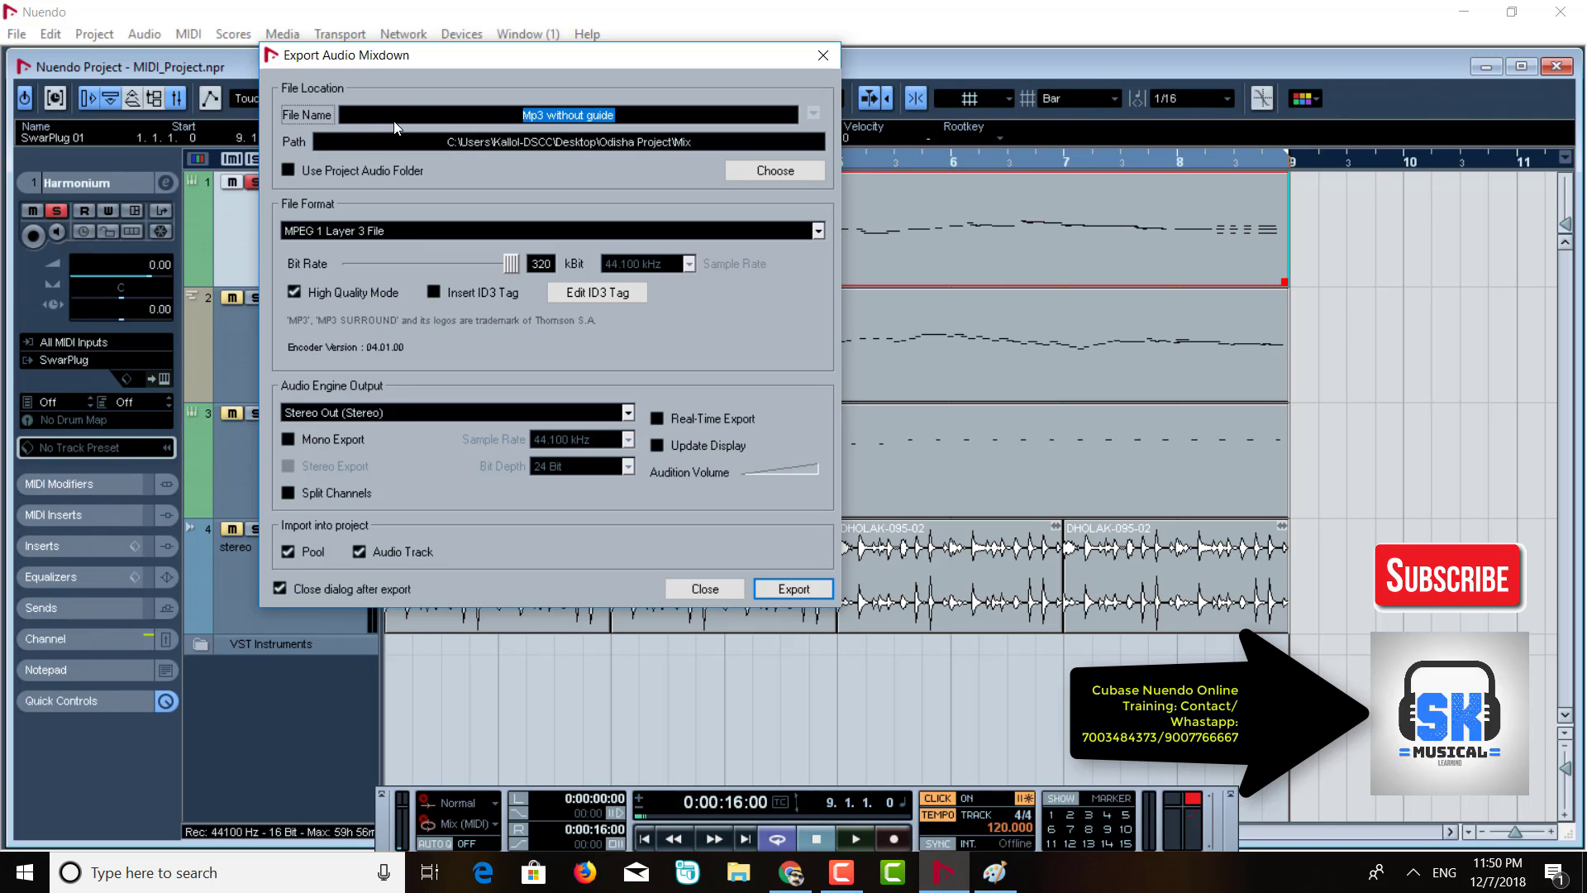
pyautogui.write('Harmi')
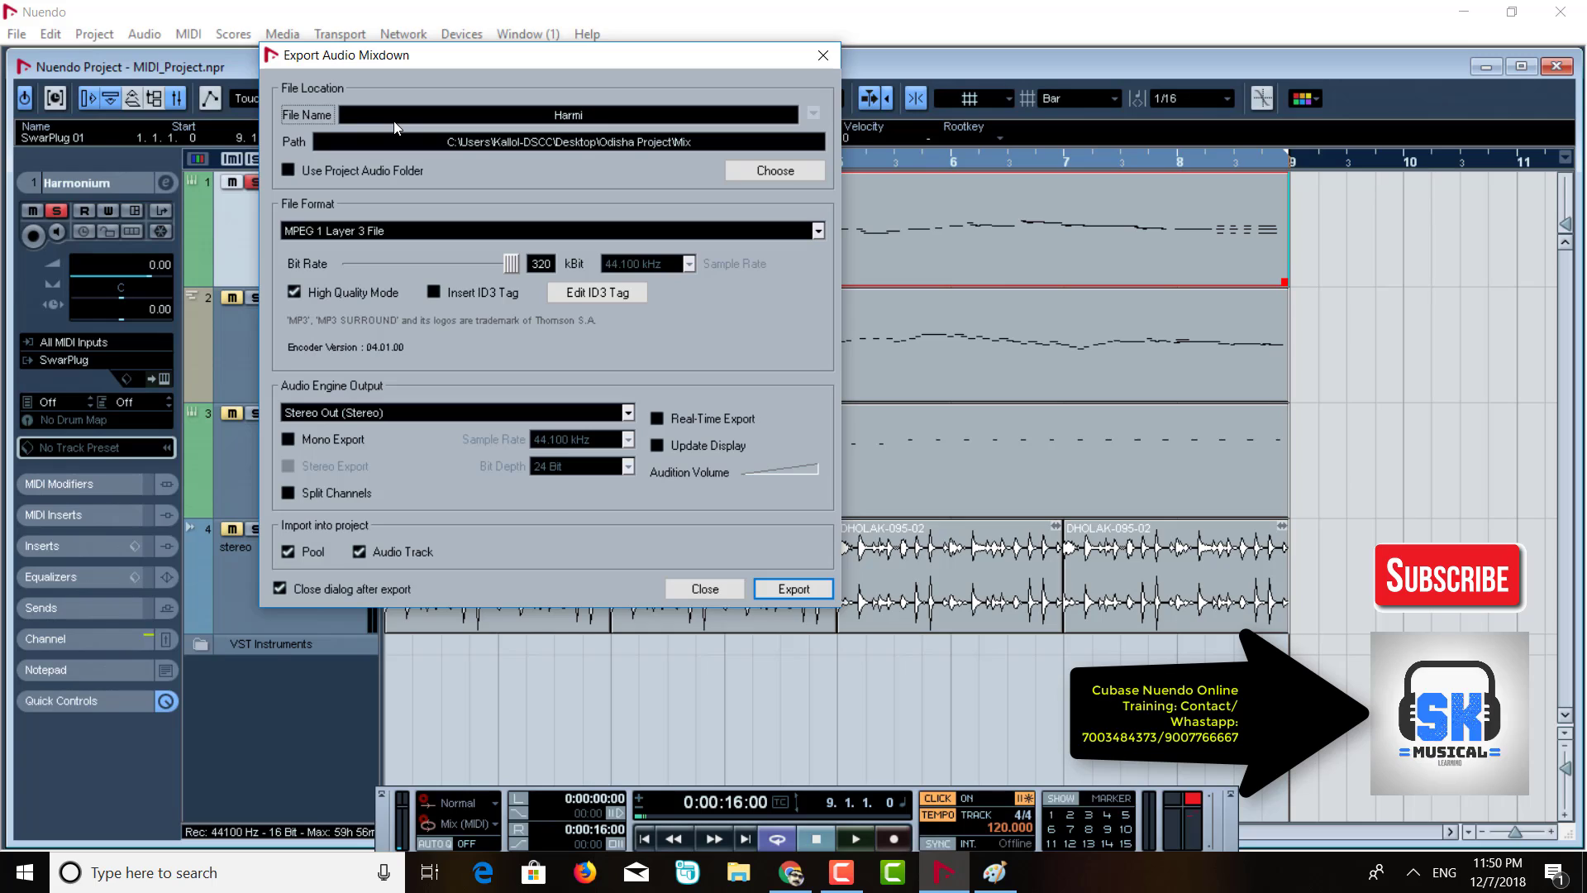
pyautogui.press('BackSpace')
pyautogui.write('onium')
# Browse for the mixdown's destination to the Cubase And Nuendo Project folder on the Desktop.
pyautogui.click(573, 146)
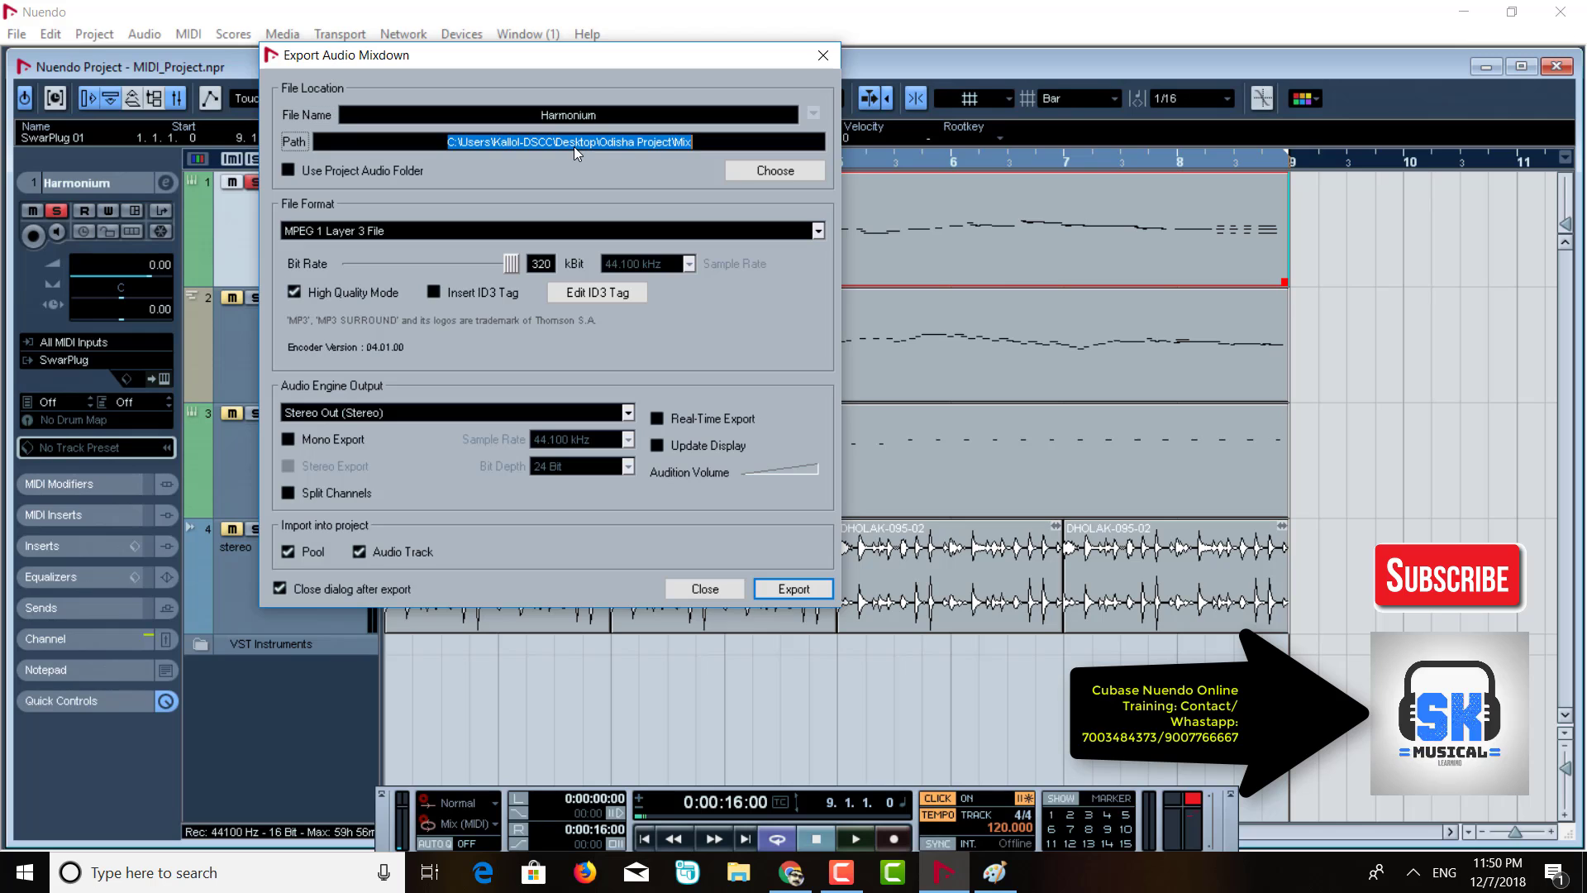
pyautogui.click(790, 169)
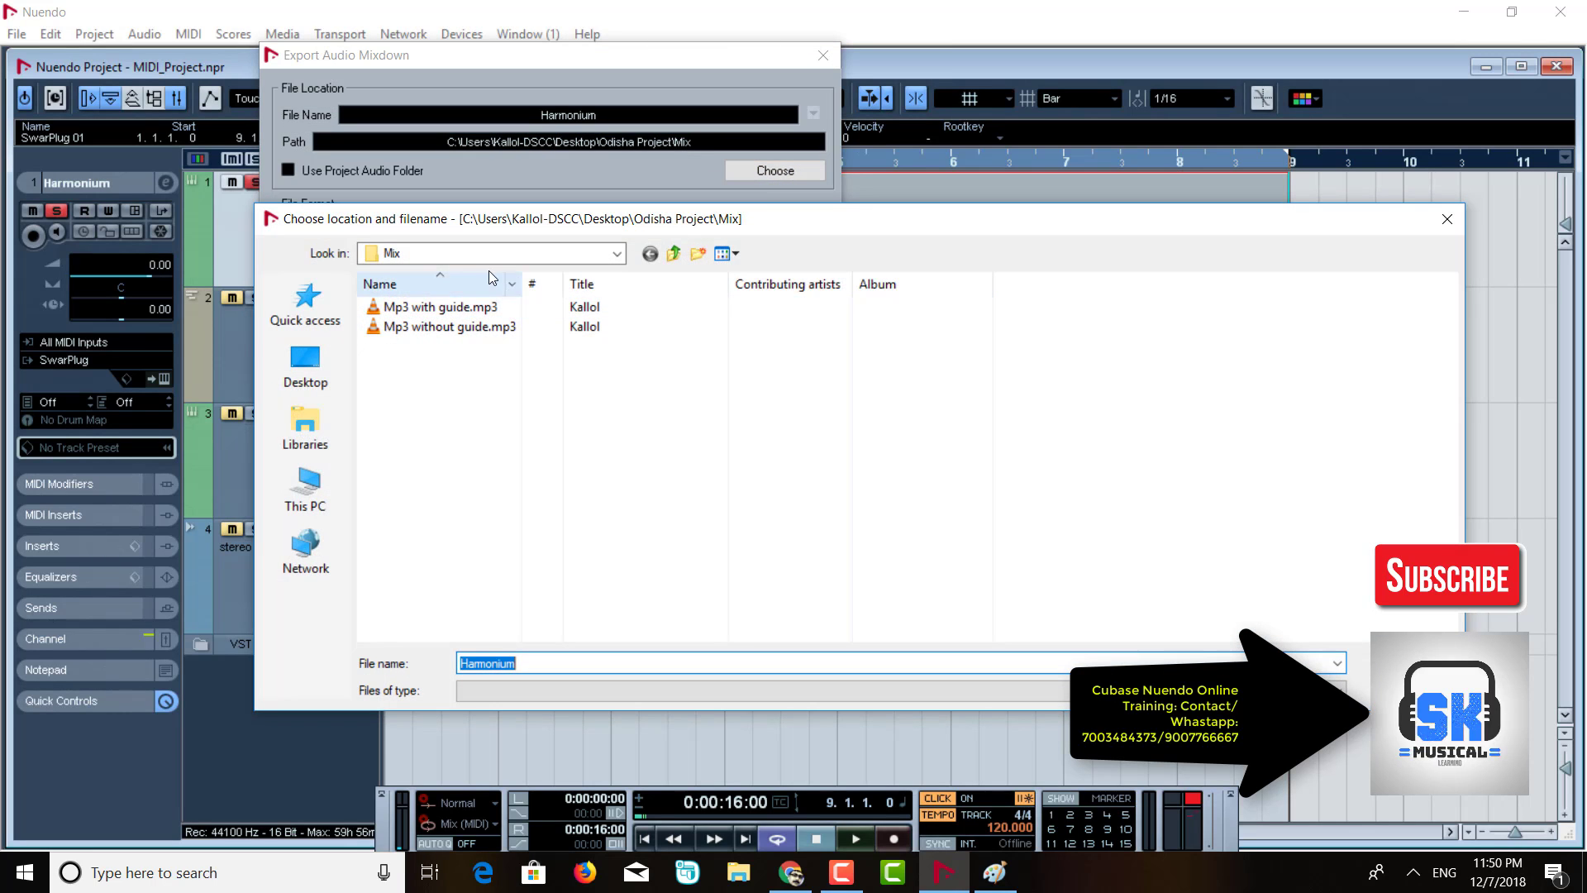
pyautogui.click(307, 364)
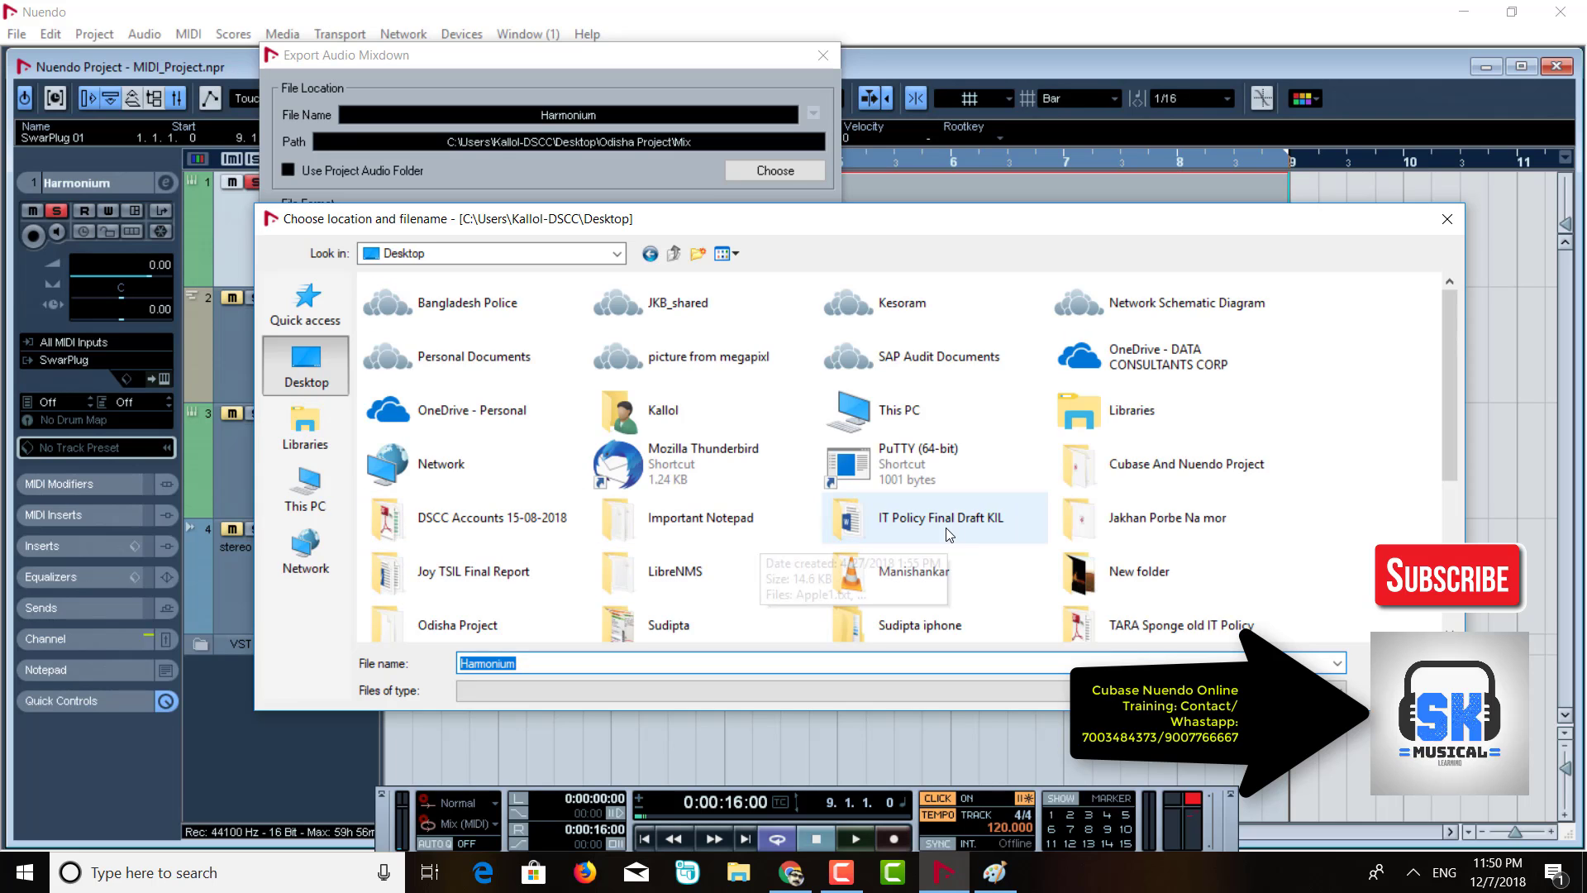
pyautogui.click(1141, 475)
pyautogui.doubleClick(1138, 468)
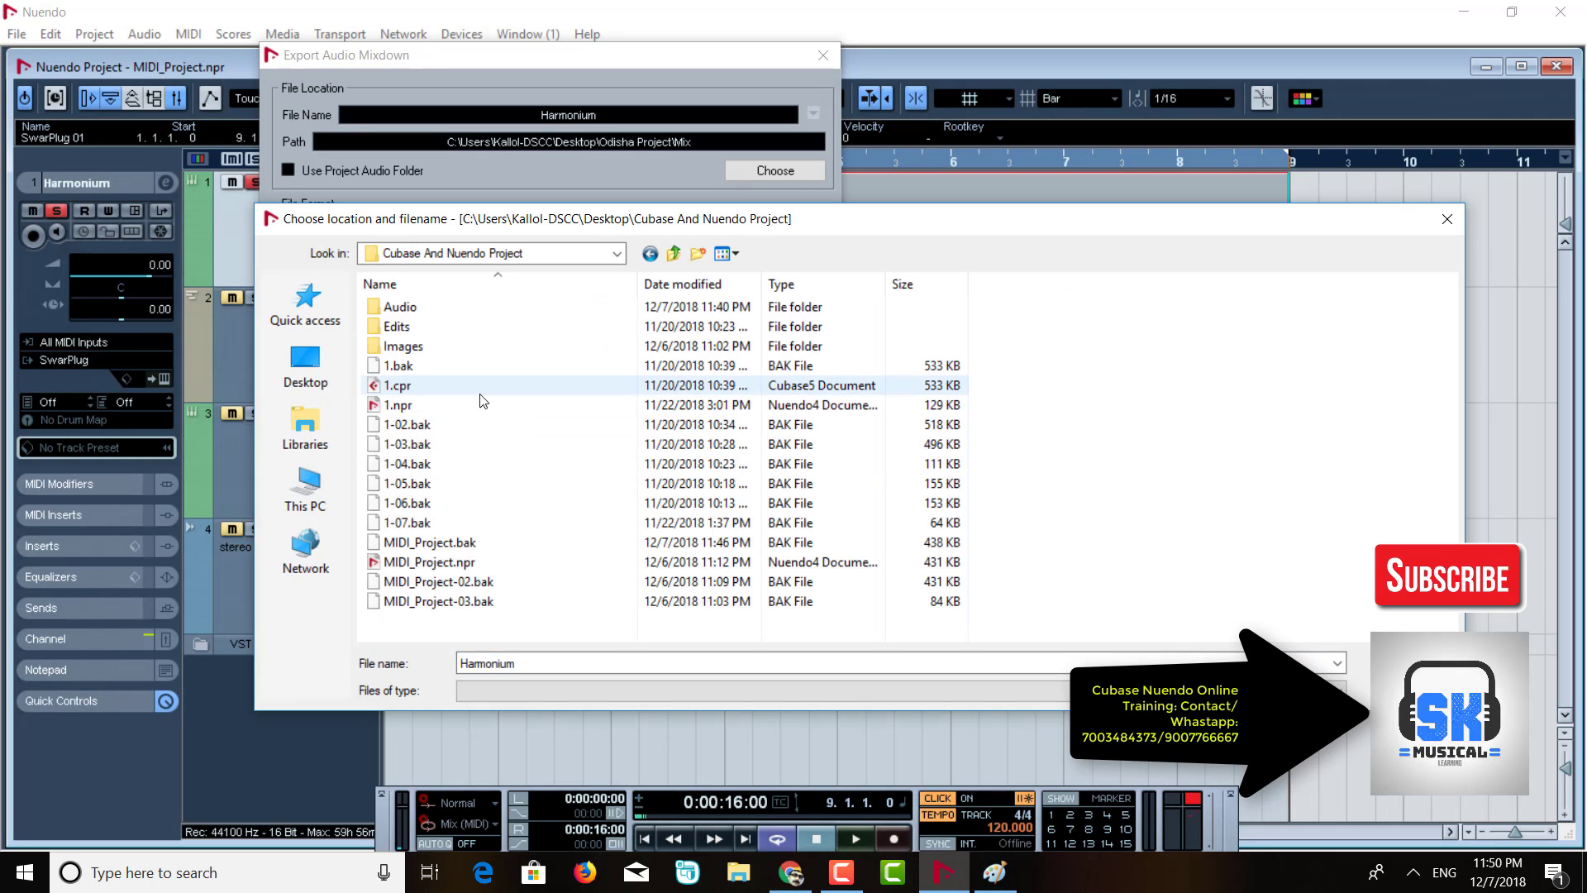
# Create a new folder named Unmix inside the Cubase And Nuendo Project folder.
pyautogui.rightClick(1196, 431)
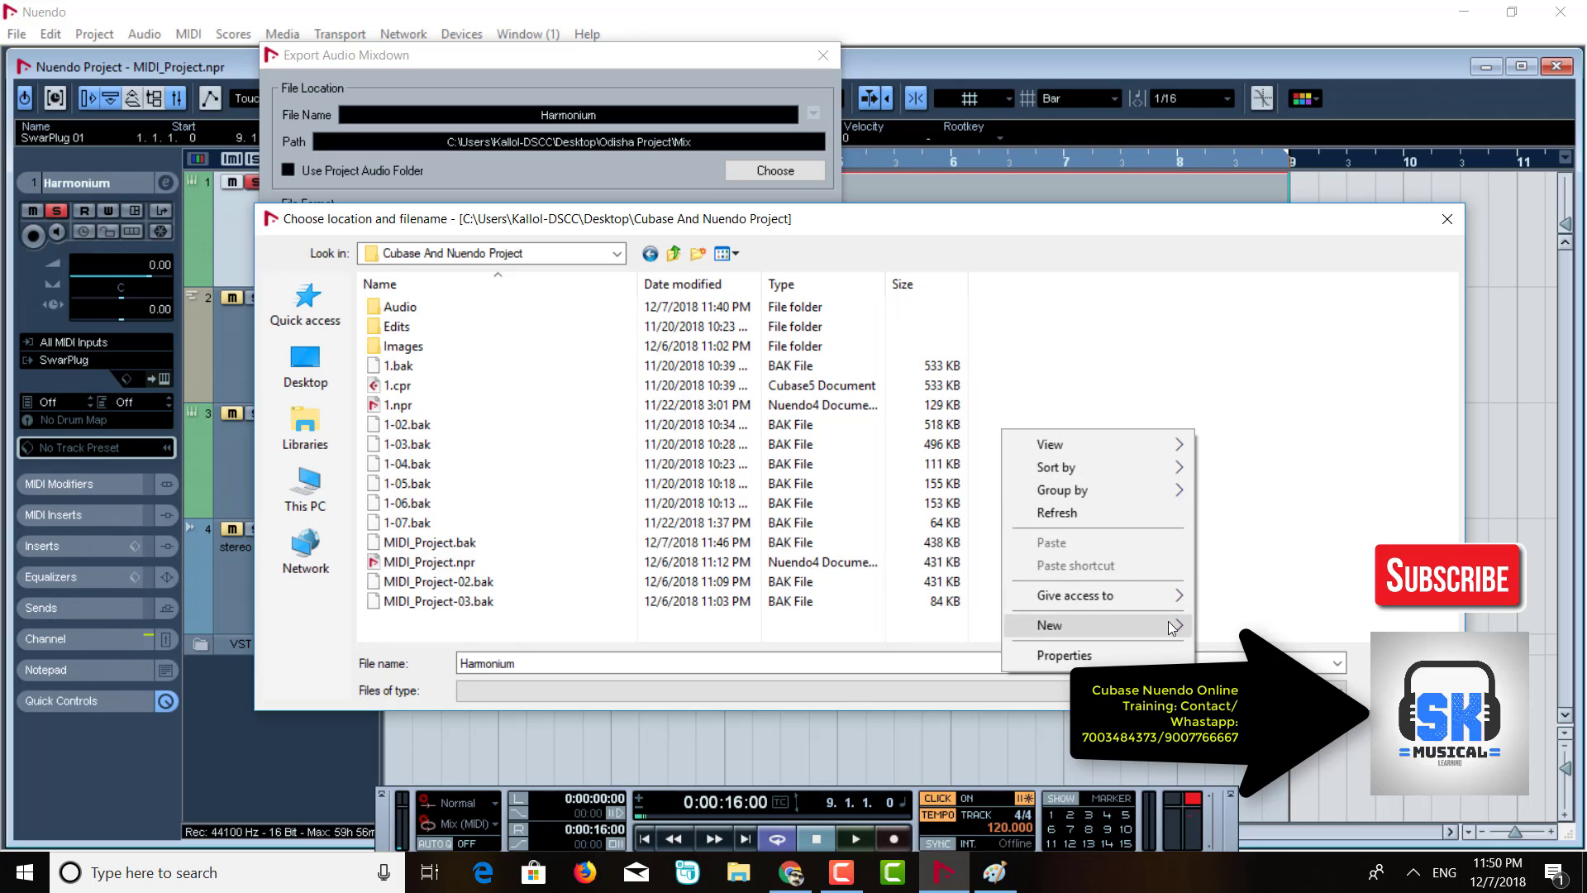
pyautogui.moveTo(1171, 626)
pyautogui.click(1256, 298)
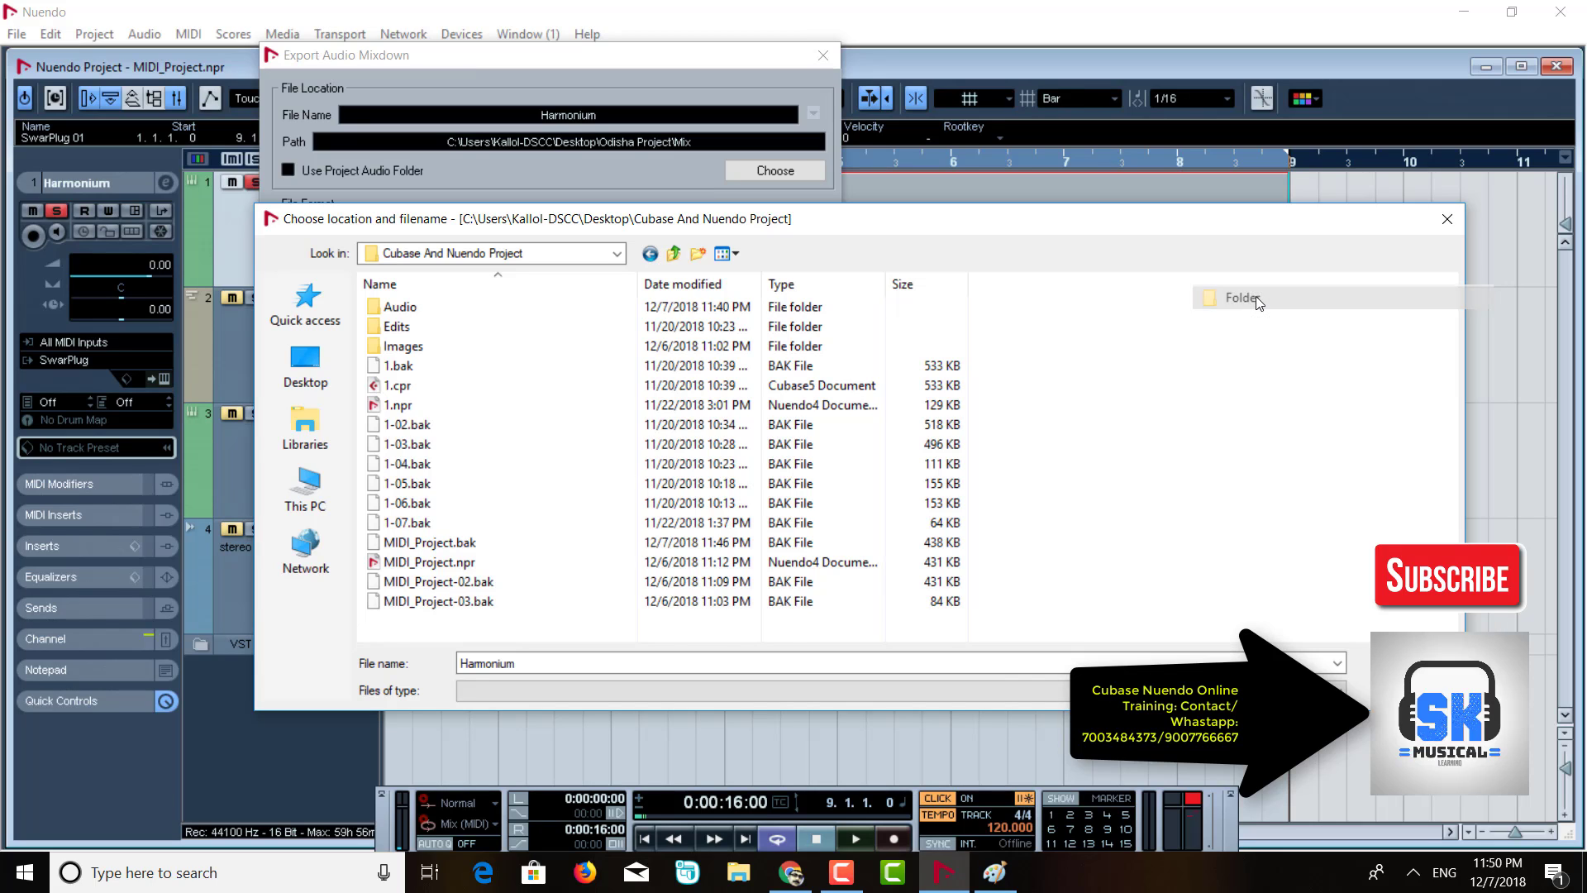
pyautogui.write('U')
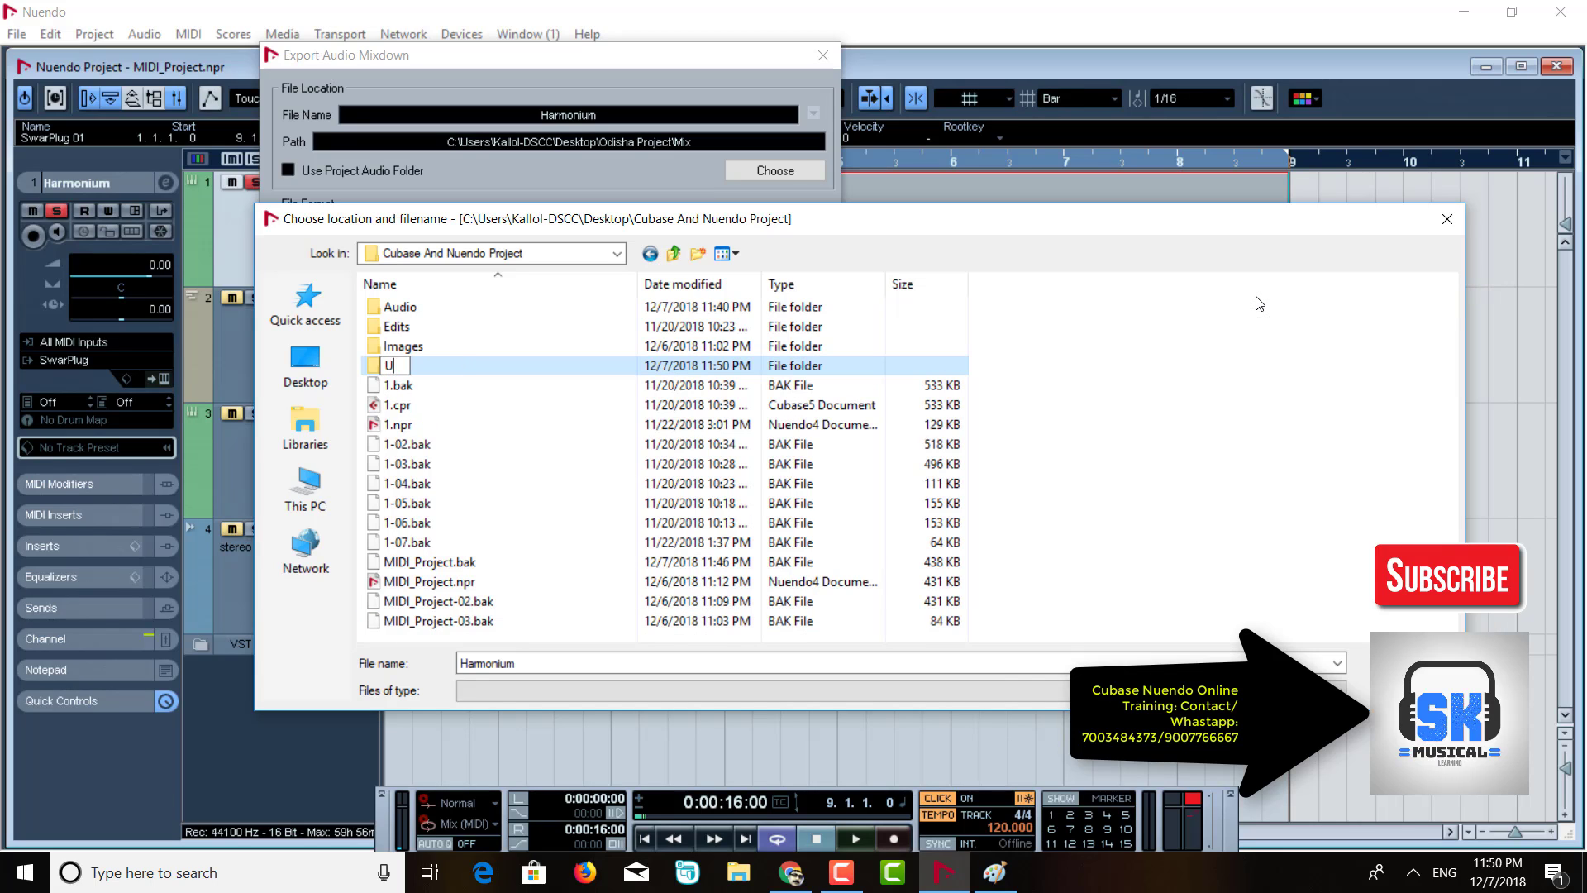
pyautogui.write('nmix')
pyautogui.press('Return')
# Choose the Unmix folder as the destination and export the Harmonium mixdown.
pyautogui.doubleClick(402, 365)
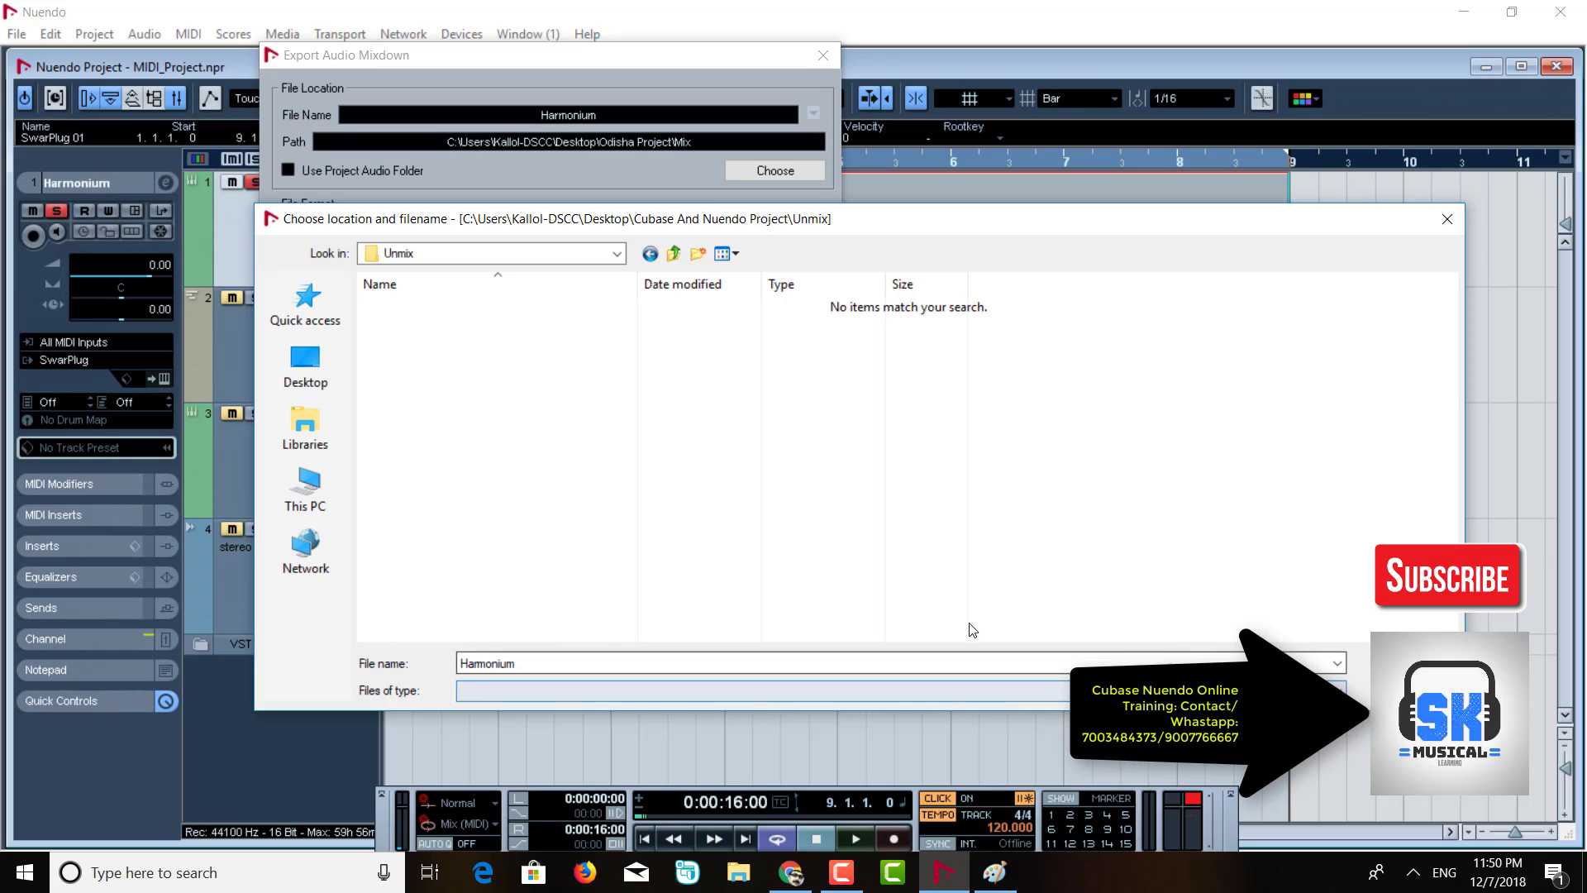
pyautogui.press('Return')
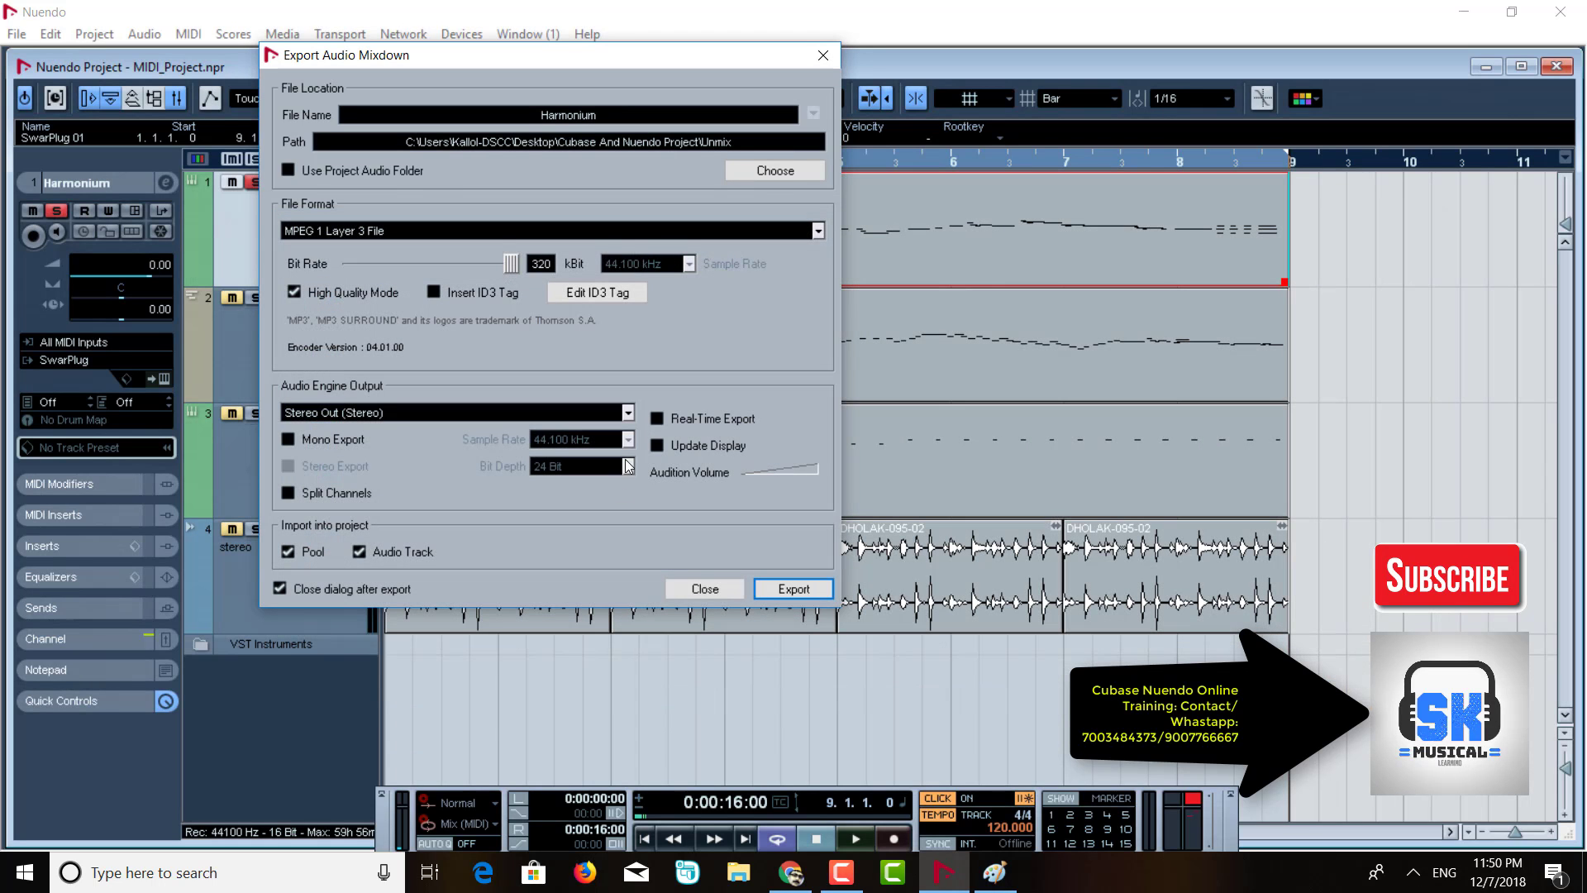
pyautogui.click(794, 590)
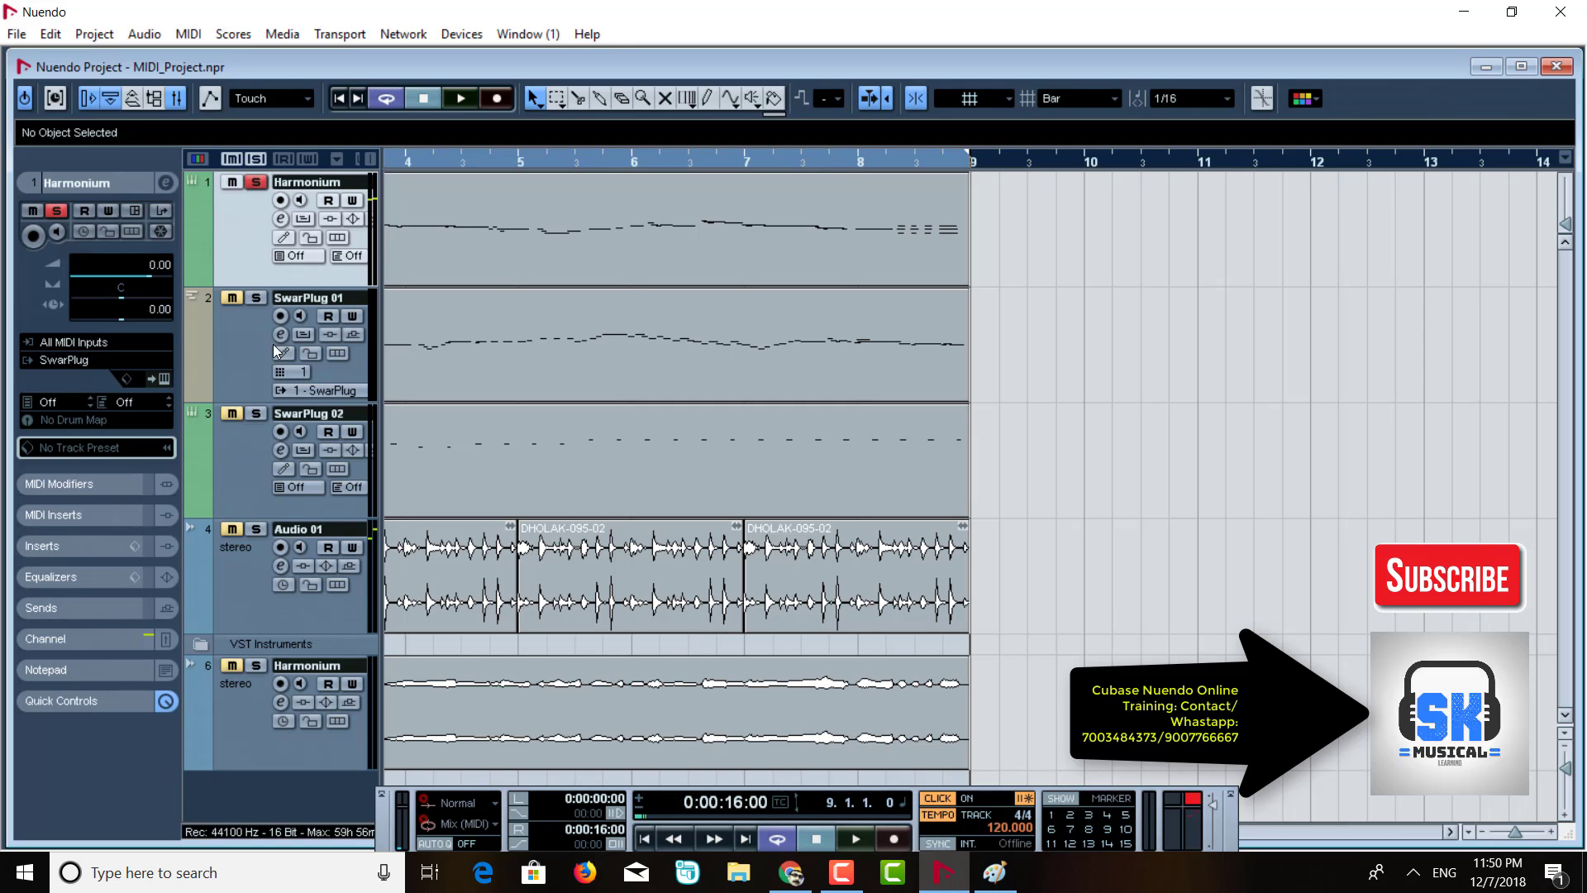
# Compare the MIDI part on the first track with the exported Harmonium audio event over their full length.
pyautogui.click(467, 216)
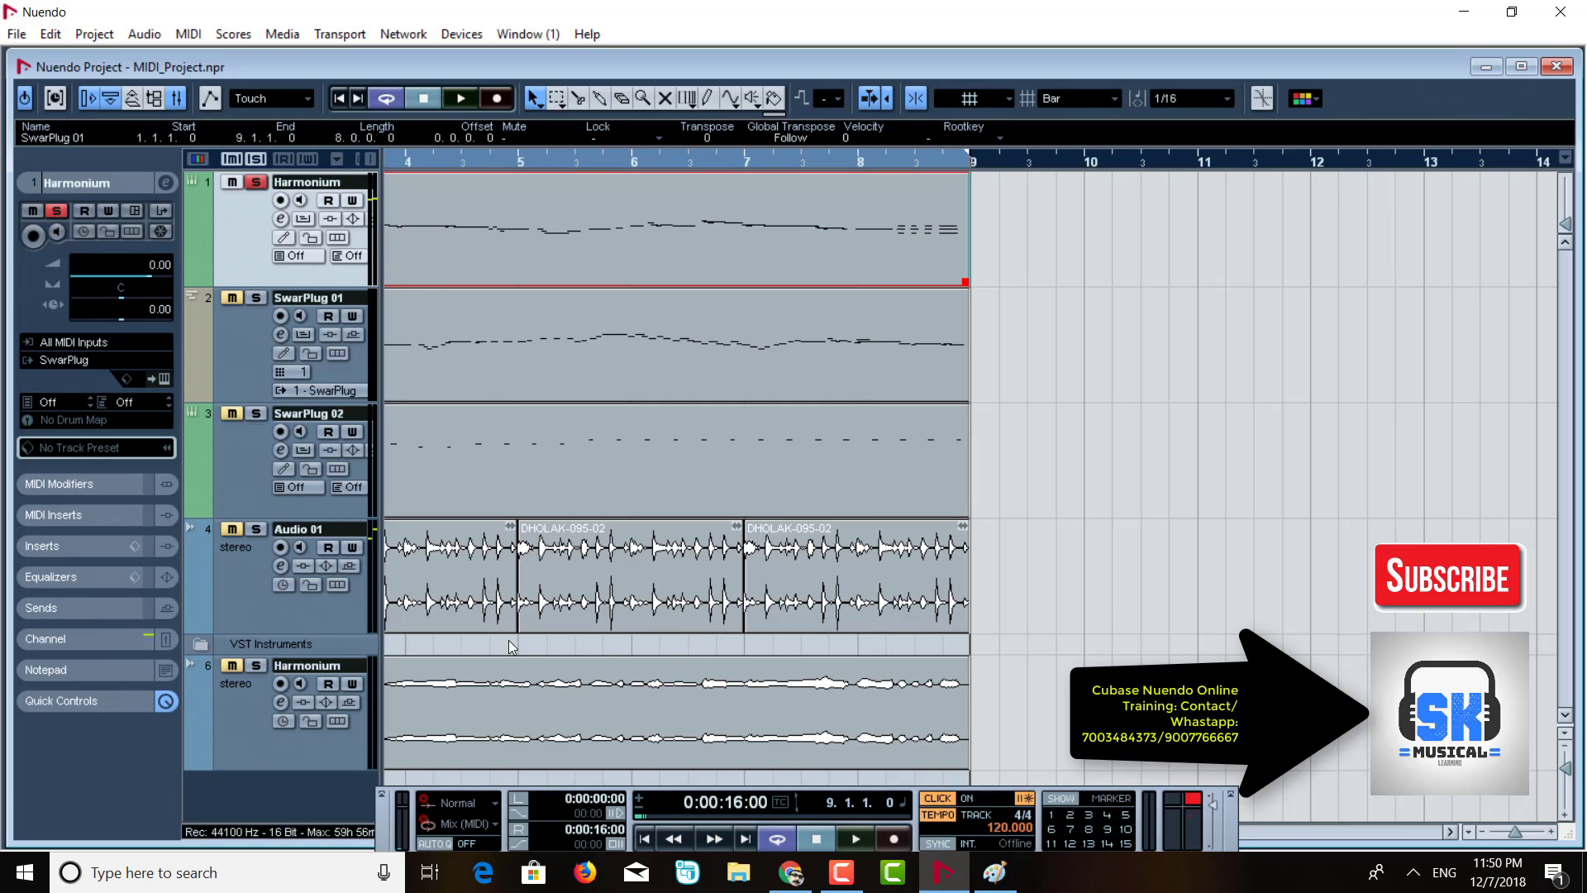
pyautogui.click(509, 723)
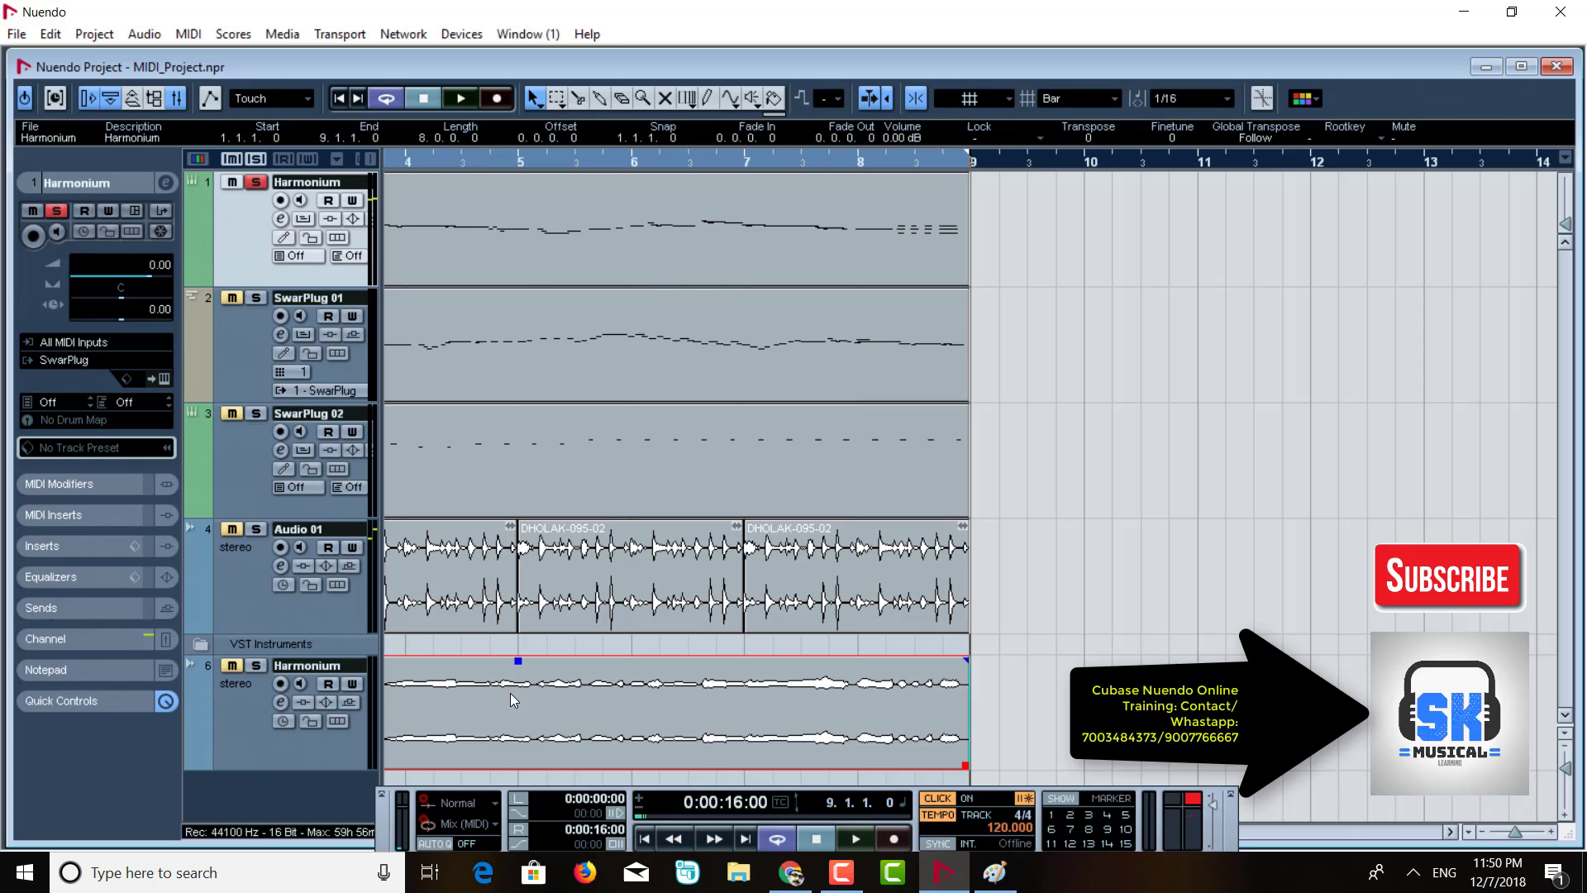
pyautogui.click(527, 201)
pyautogui.click(577, 719)
pyautogui.press('g')
pyautogui.press('g')
pyautogui.press('g')
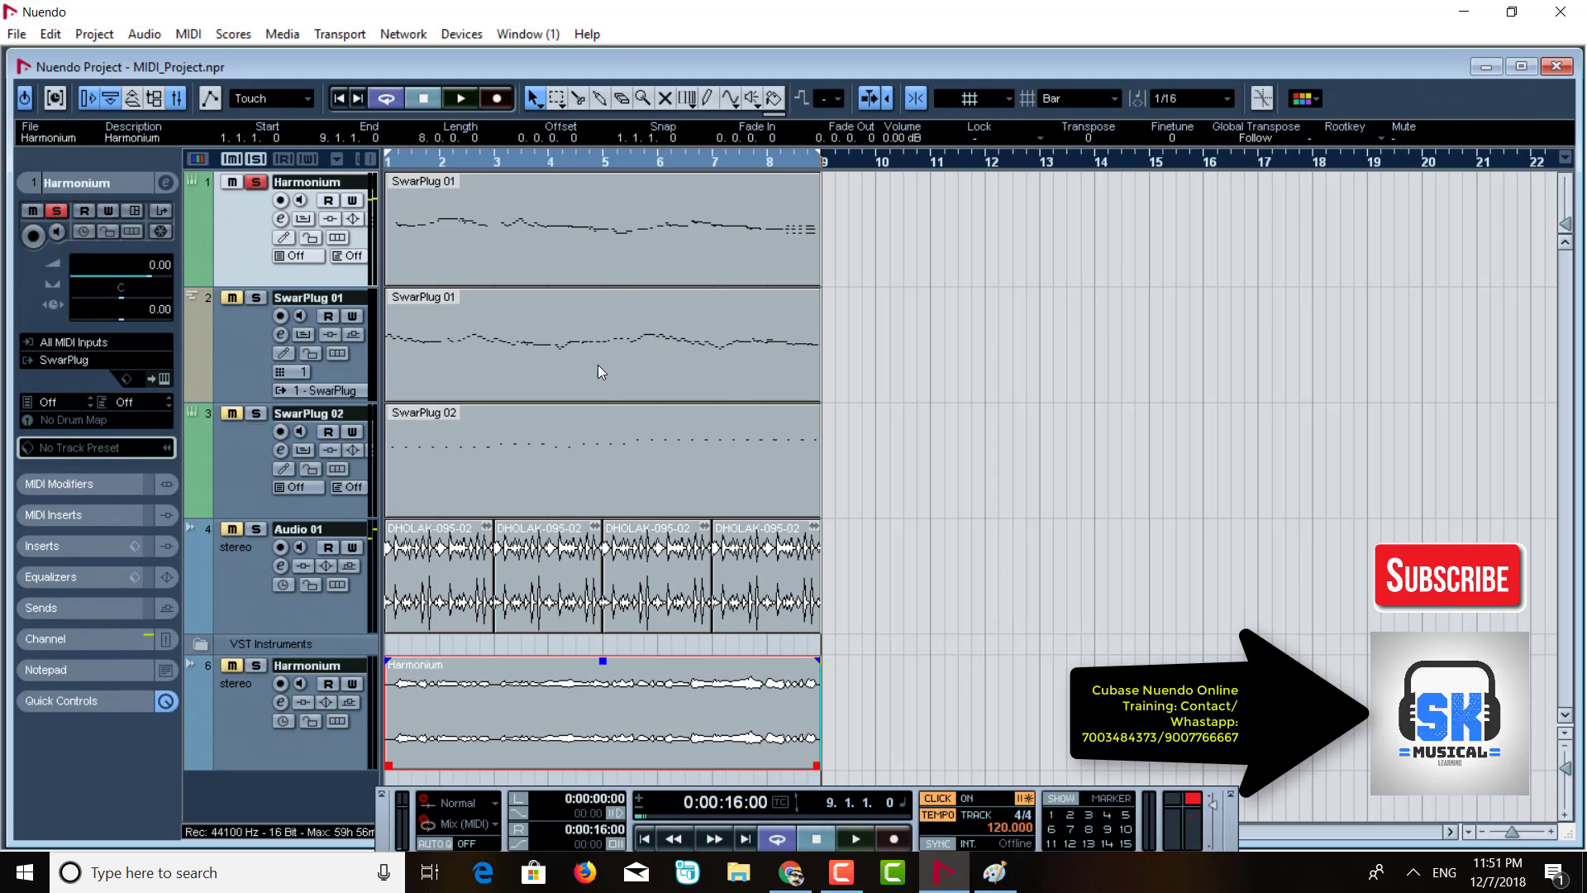
# Remove the imported Harmonium audio track from the project and select the Harmonium MIDI track.
pyautogui.click(248, 726)
pyautogui.rightClick(245, 720)
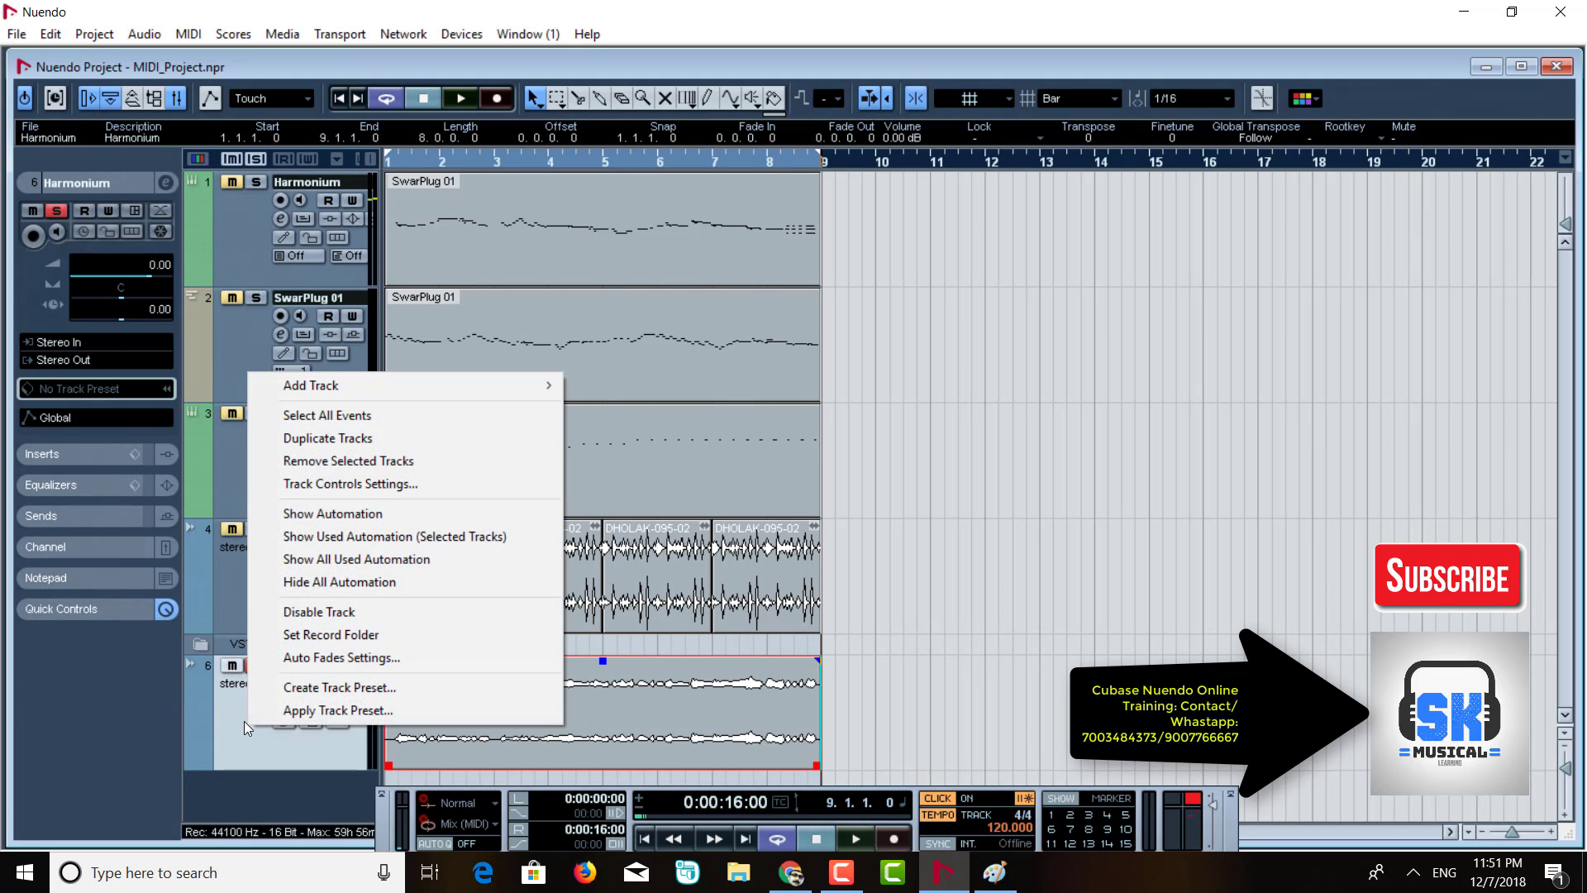
pyautogui.click(329, 463)
pyautogui.click(232, 225)
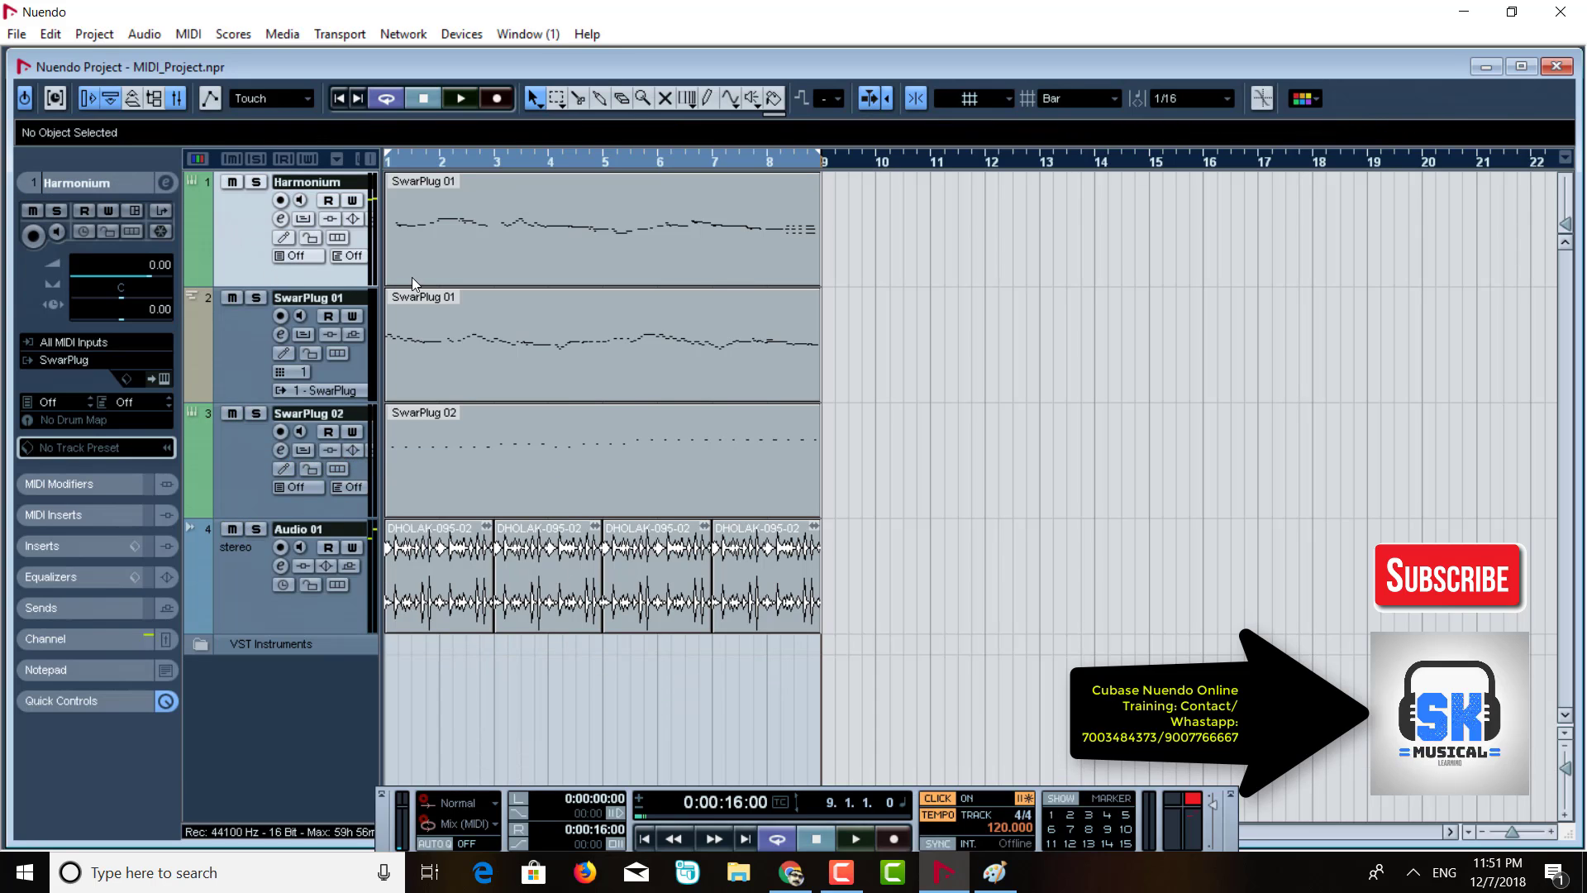
# In the Harmonium part's Key Editor, raise the first C4 note's velocity, slightly lower the first A#3's and slightly raise the first A3's.
pyautogui.doubleClick(476, 217)
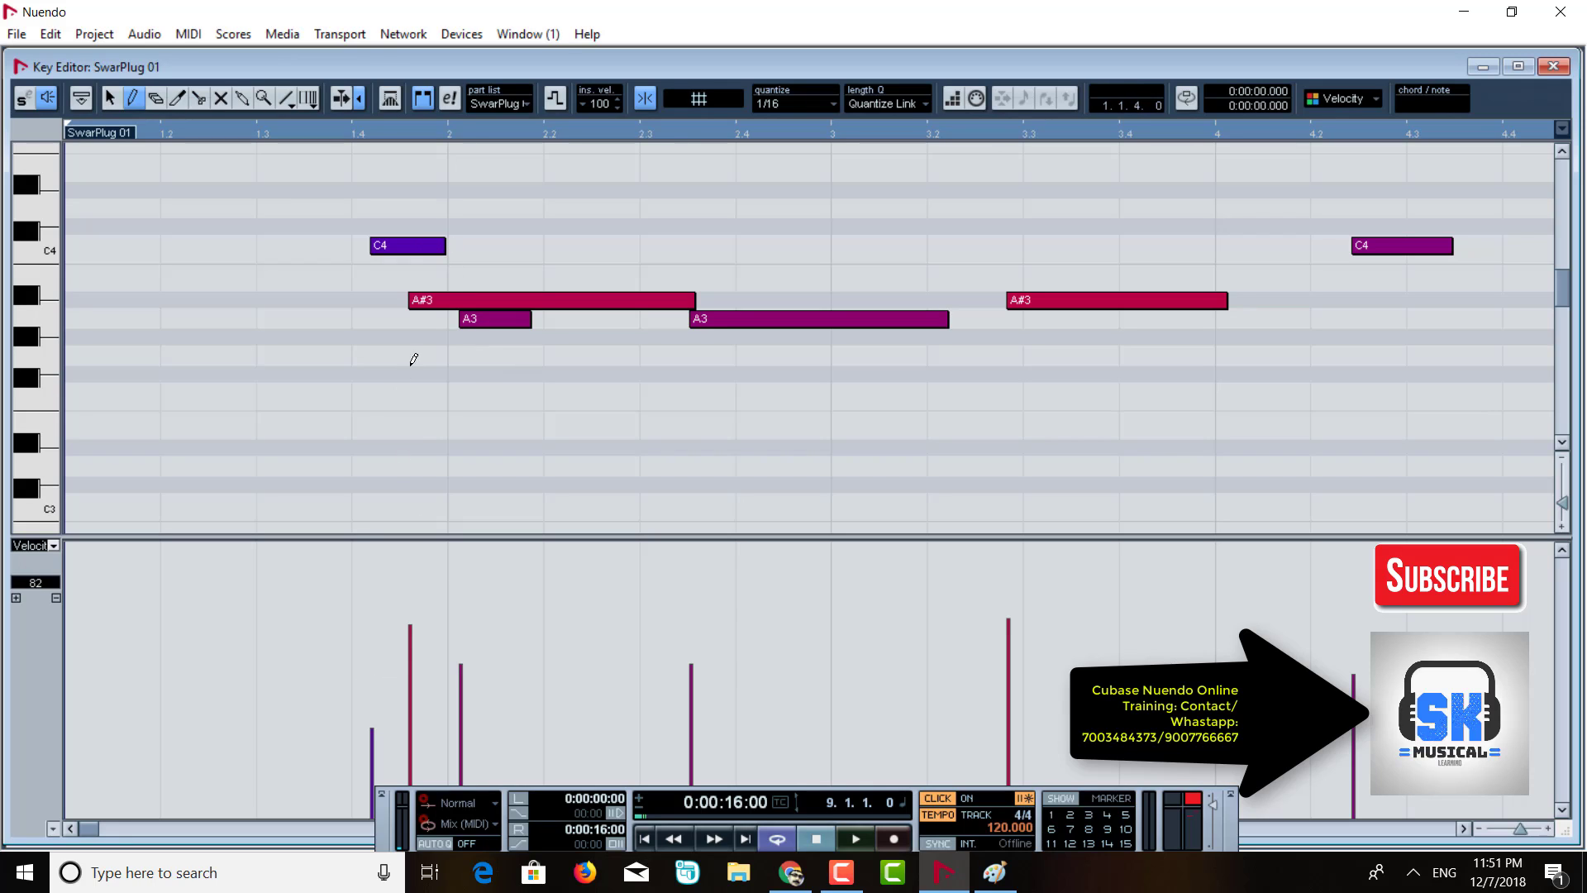
pyautogui.click(416, 241)
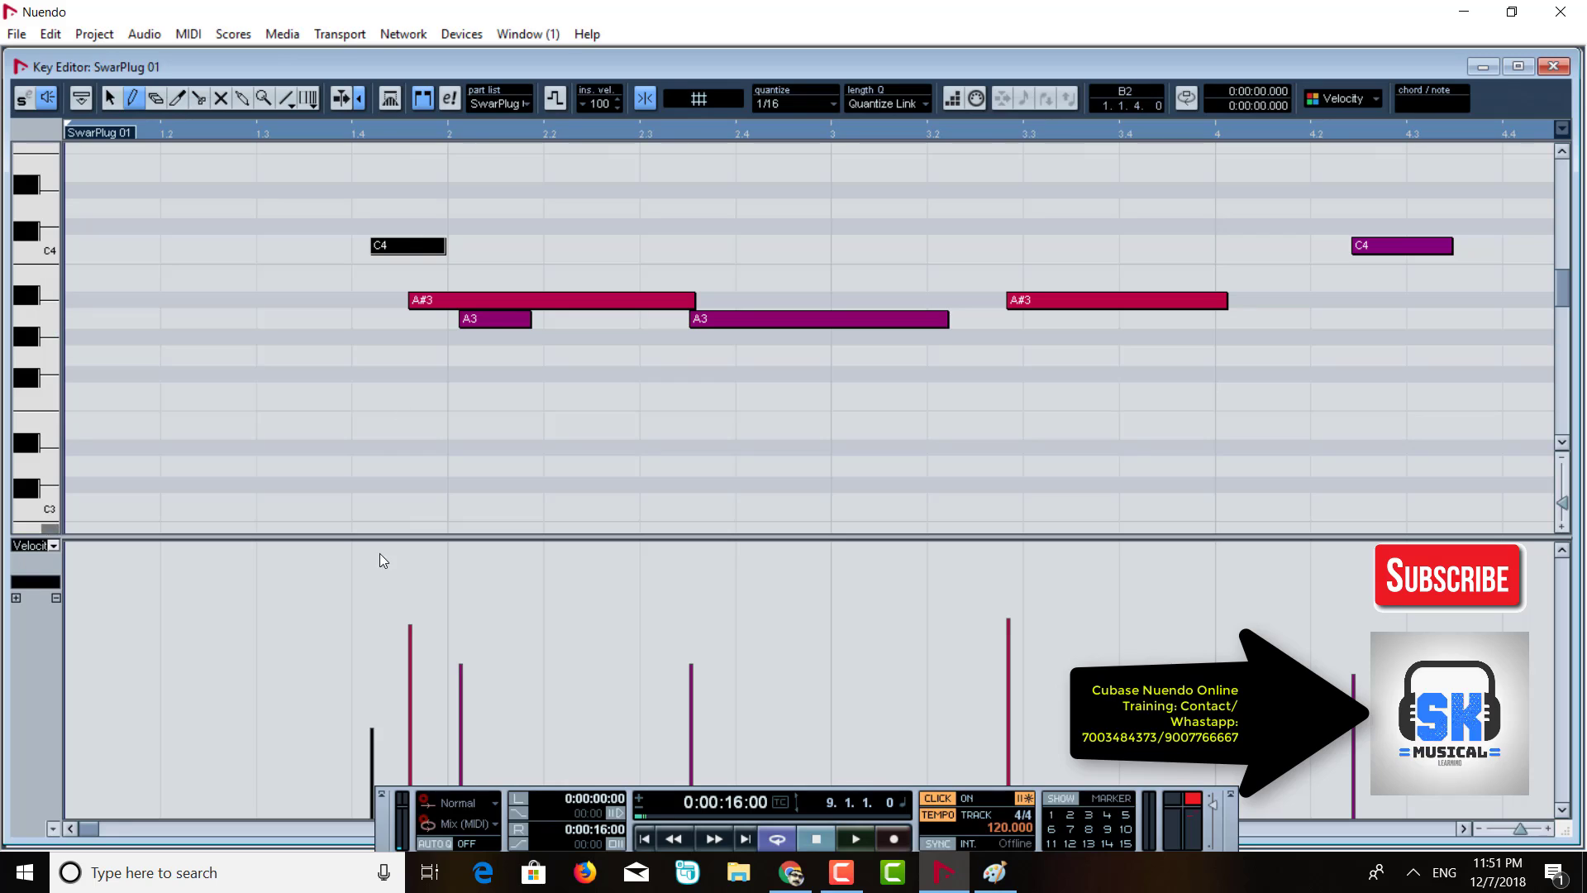
pyautogui.click(372, 671)
pyautogui.click(546, 301)
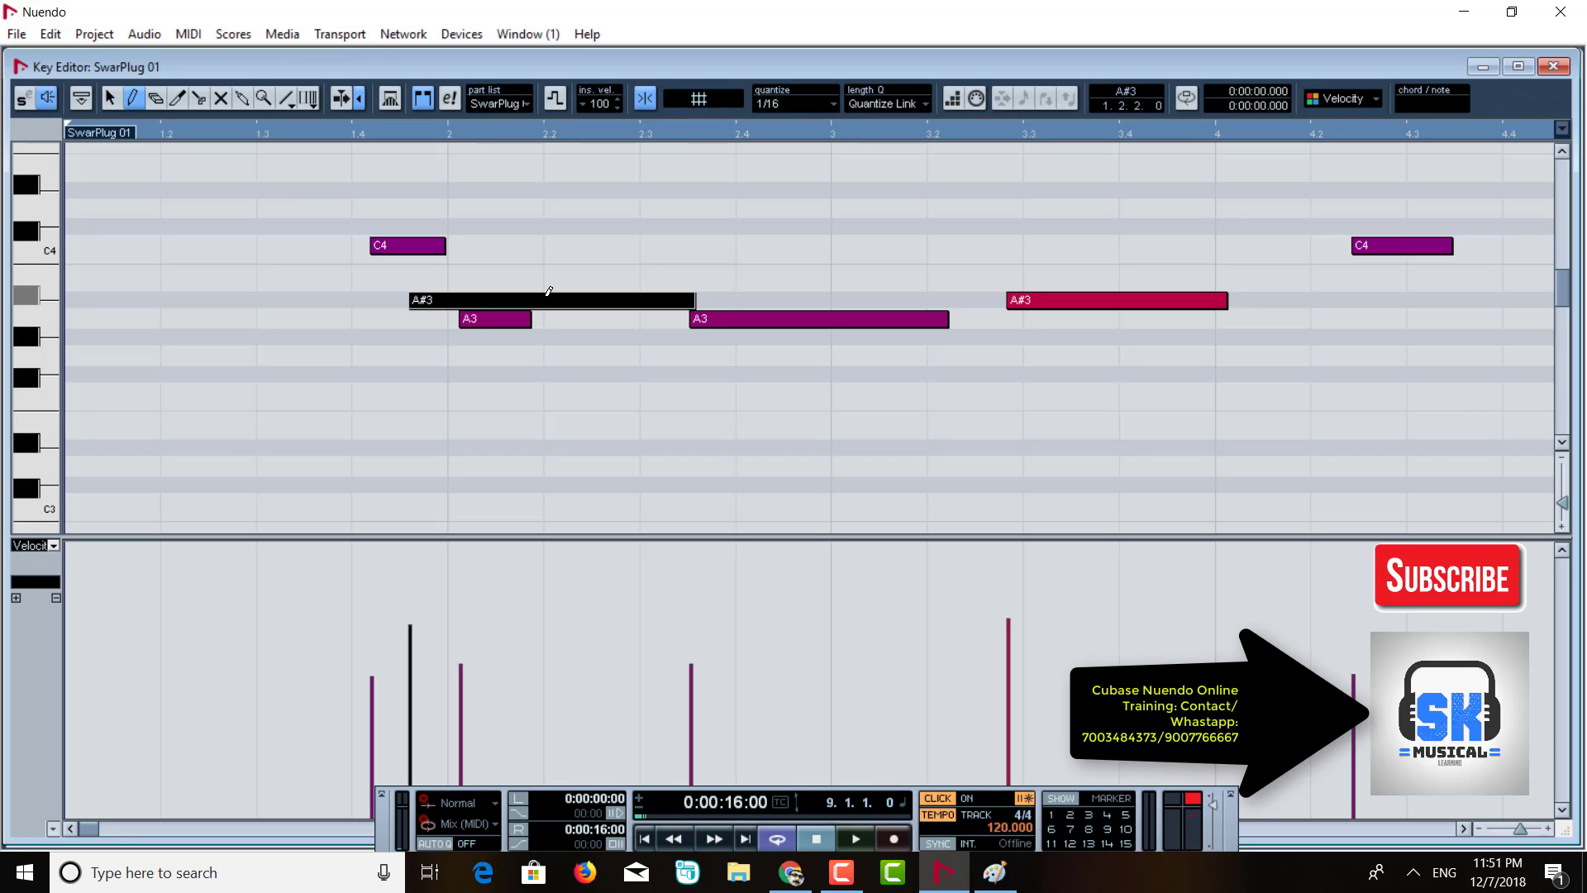
pyautogui.moveTo(411, 616); pyautogui.dragTo(411, 621)
pyautogui.click(524, 315)
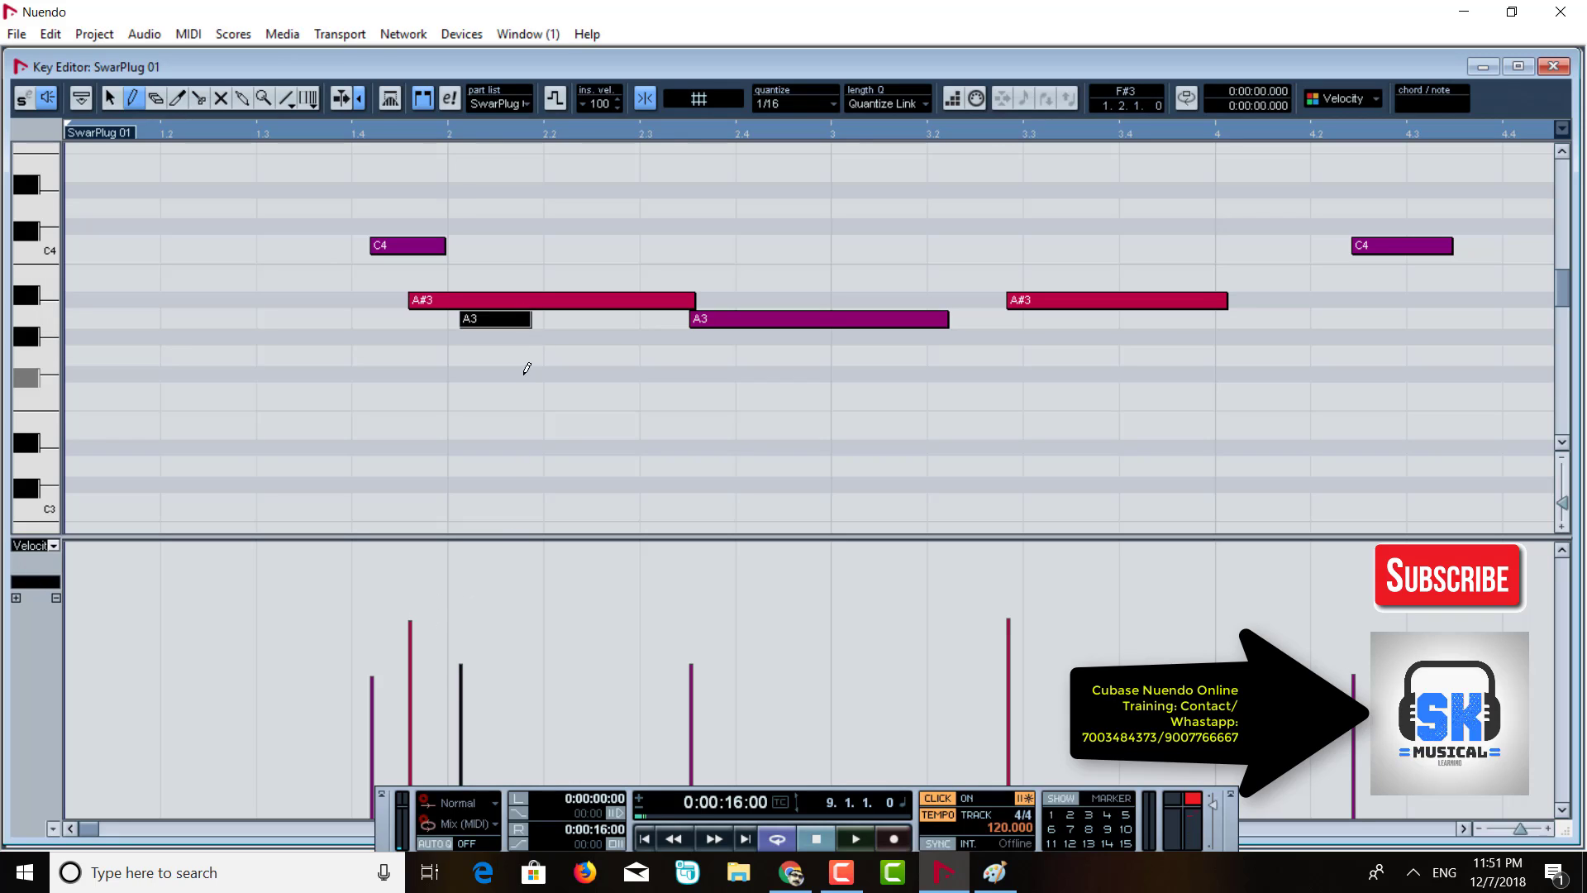
pyautogui.moveTo(467, 653)
pyautogui.mouseDown()
pyautogui.moveTo(463, 634)
pyautogui.moveTo(464, 655)
pyautogui.mouseUp()
# Redraw the velocities of the Harmonium notes from about bar 4 to the end of the part mostly higher, and close the Key Editor.
pyautogui.press('g')
pyautogui.press('g')
pyautogui.press('g')
pyautogui.press('g')
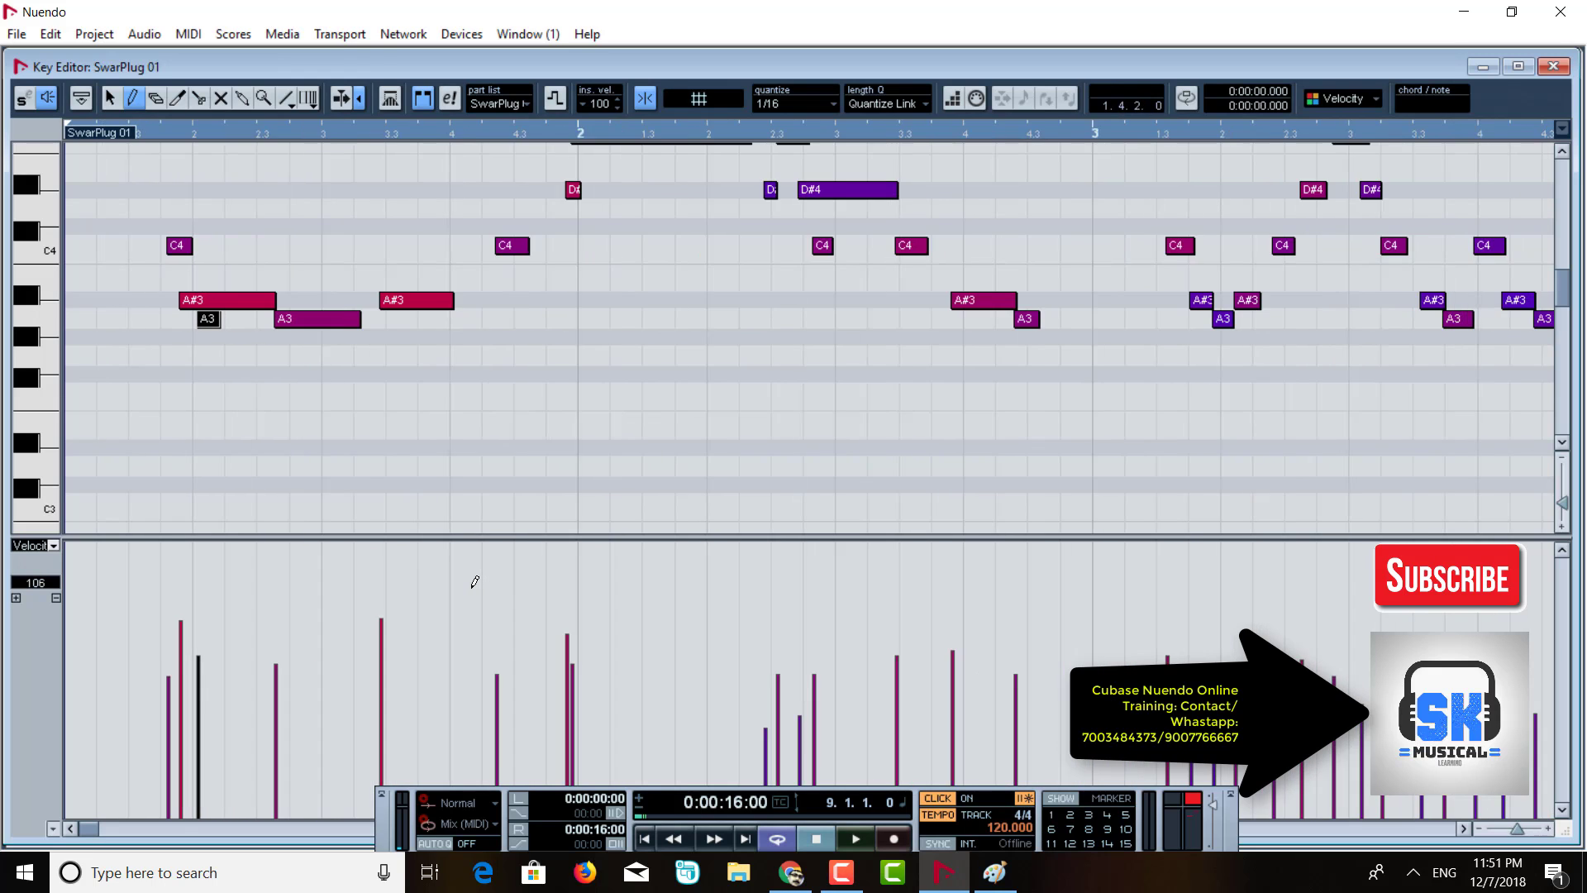
pyautogui.press('g')
pyautogui.press('g')
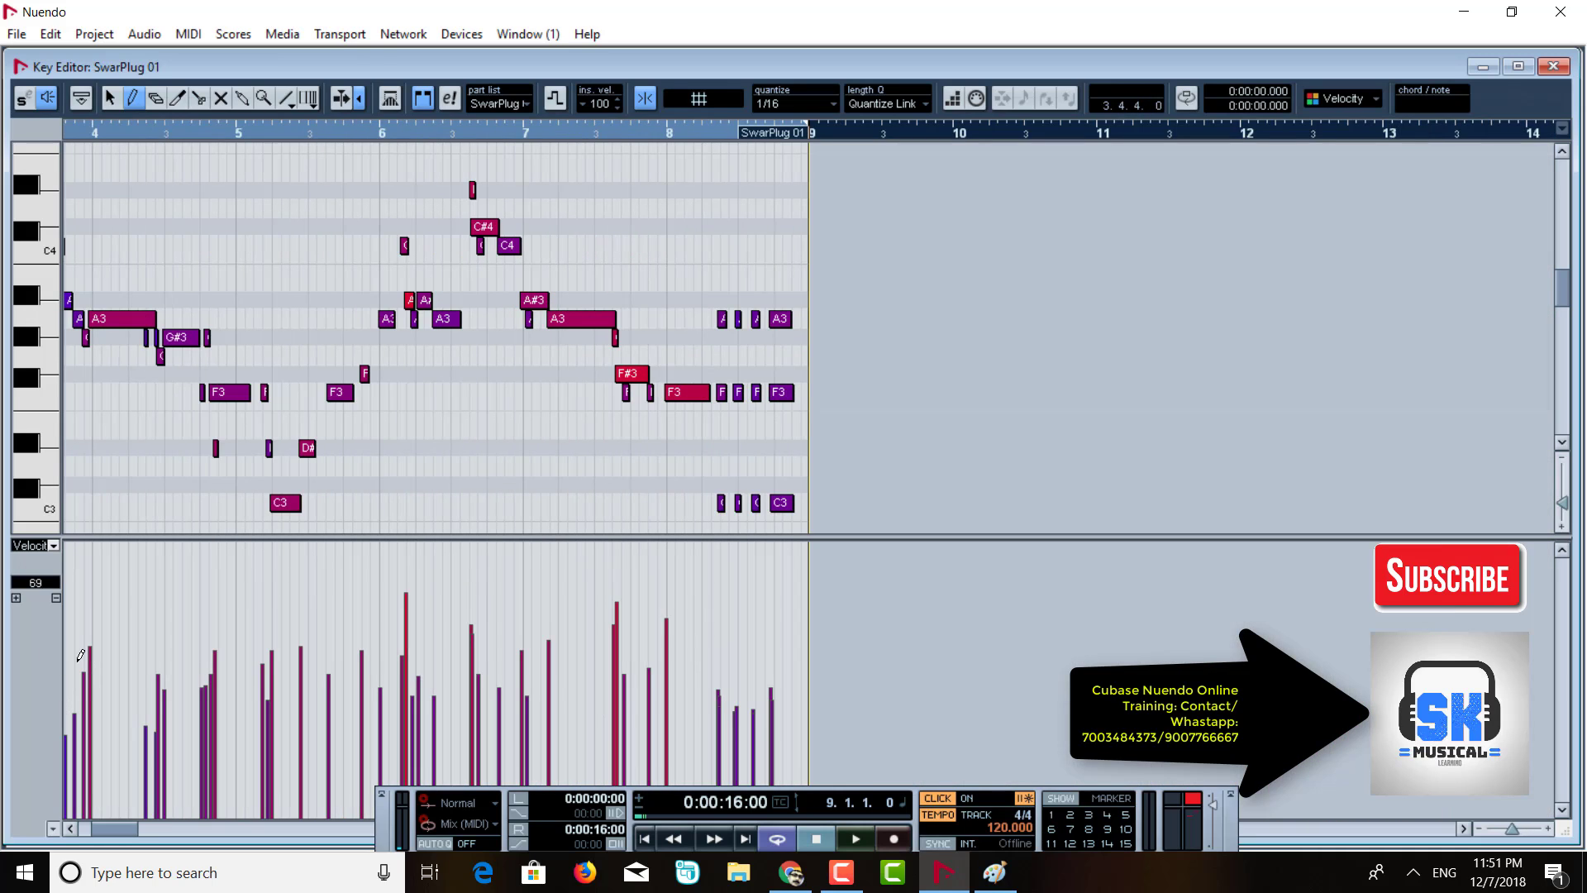
pyautogui.moveTo(80, 654)
pyautogui.mouseDown()
pyautogui.moveTo(522, 609)
pyautogui.moveTo(592, 626)
pyautogui.moveTo(789, 612)
pyautogui.mouseUp()
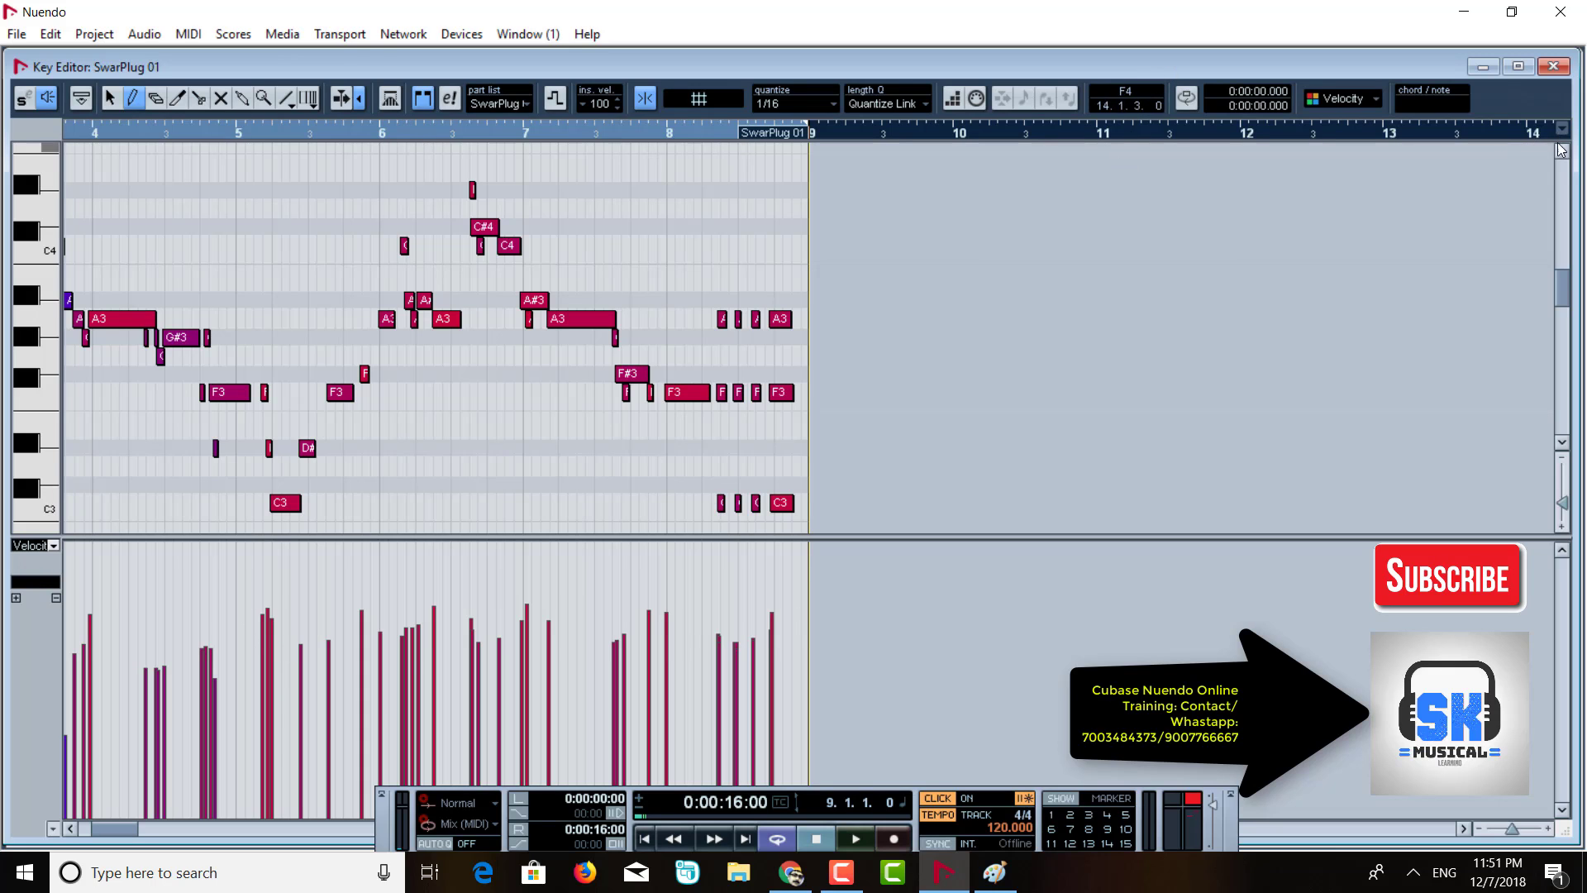
pyautogui.click(1553, 66)
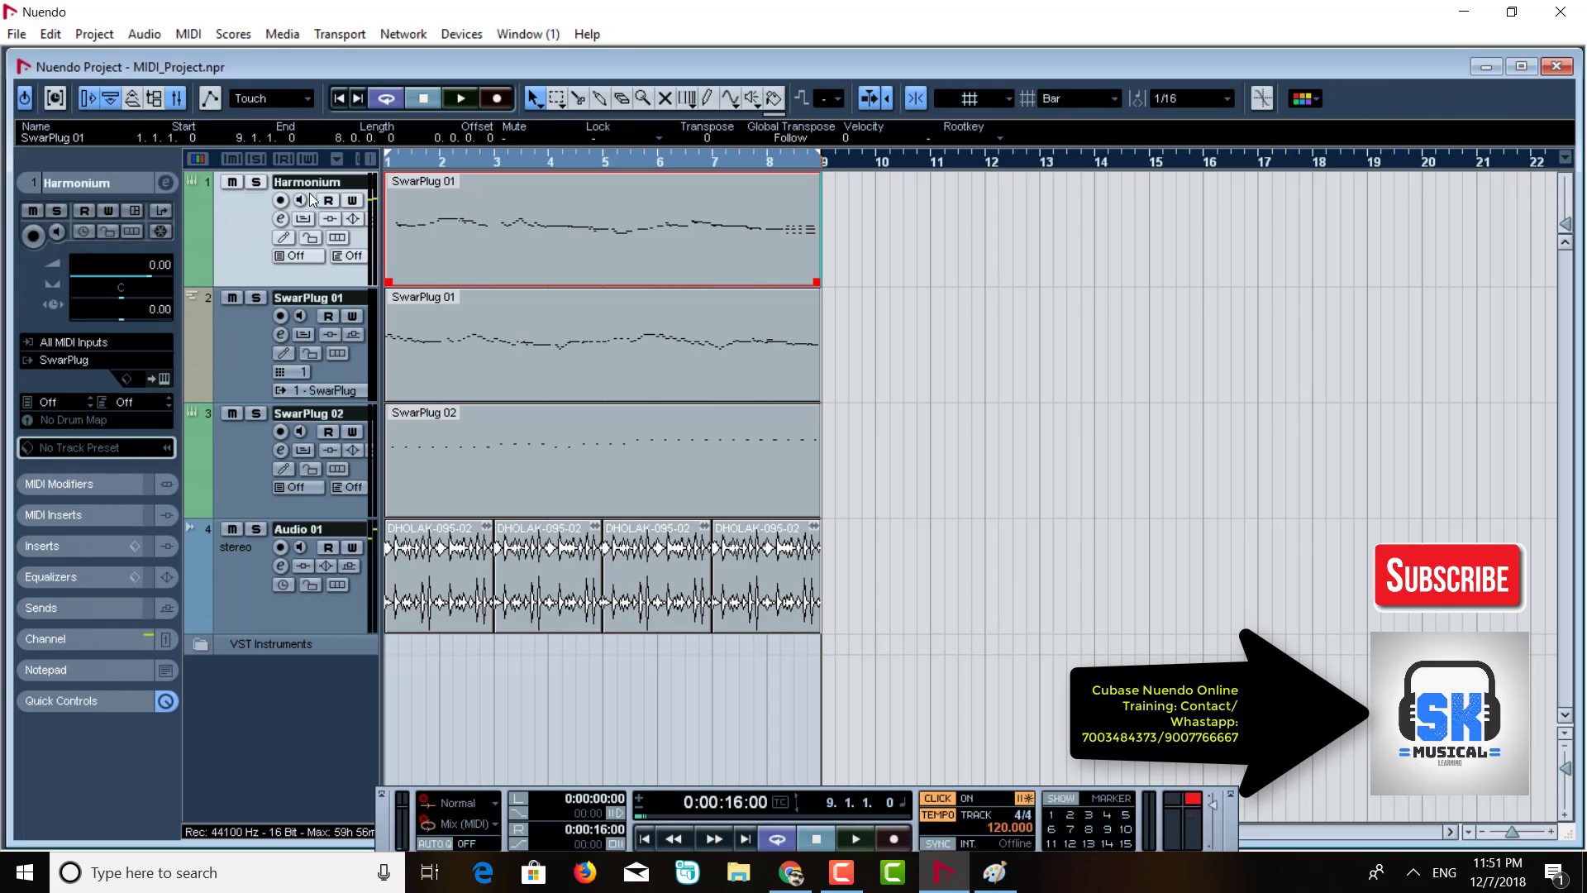
# Export the unsoloed project as the Harmonium mixdown into the Unmix folder, overwriting Harmonium.mp3 and creating a new version in the pool.
pyautogui.click(17, 34)
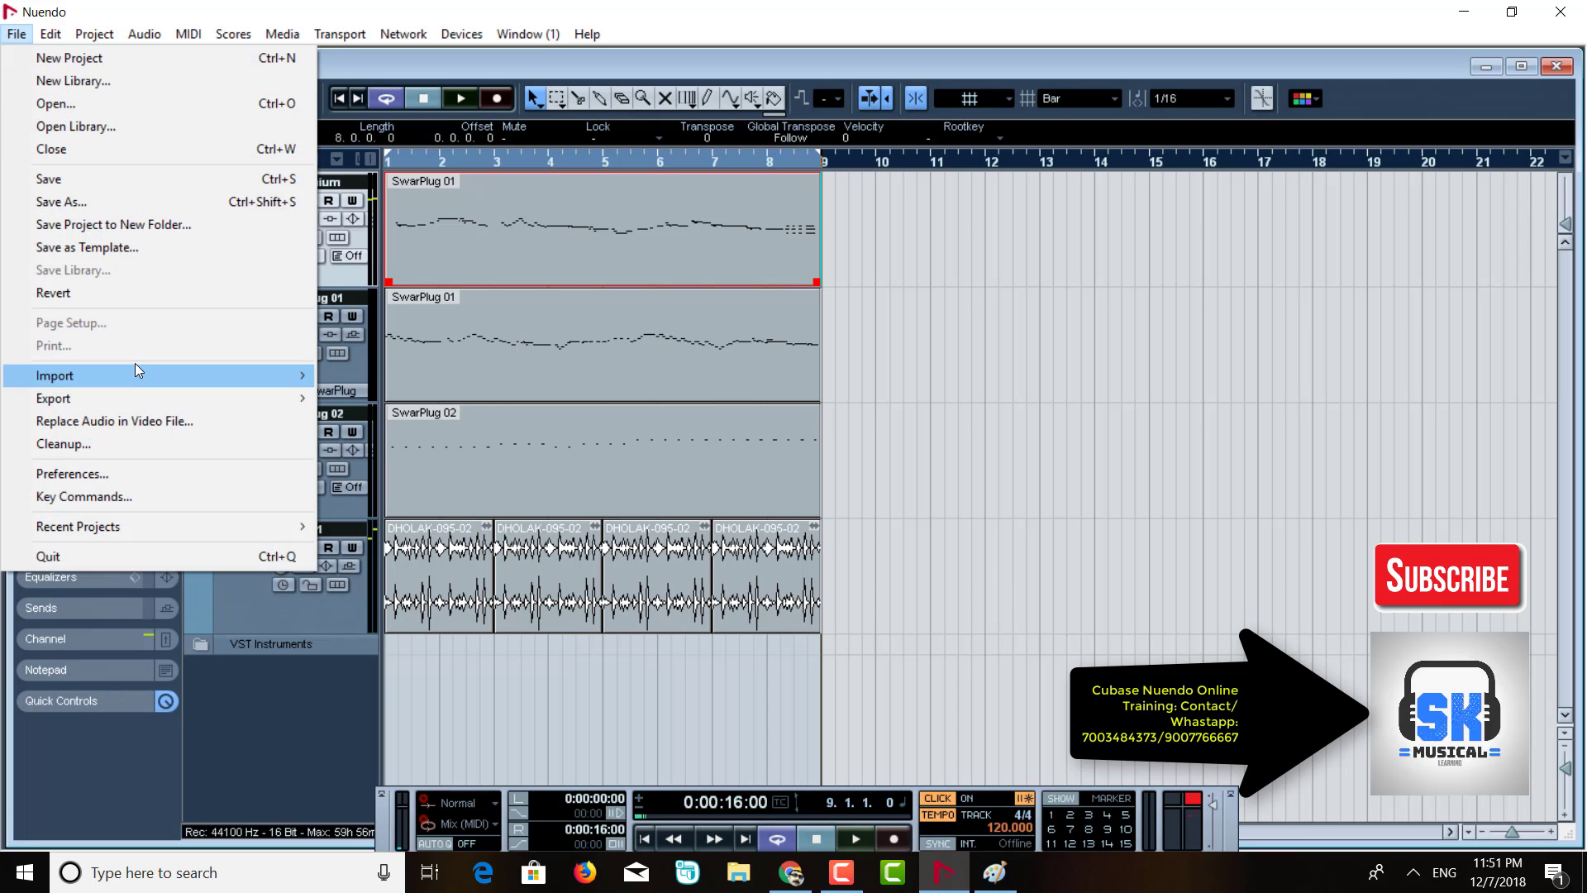
pyautogui.moveTo(143, 404)
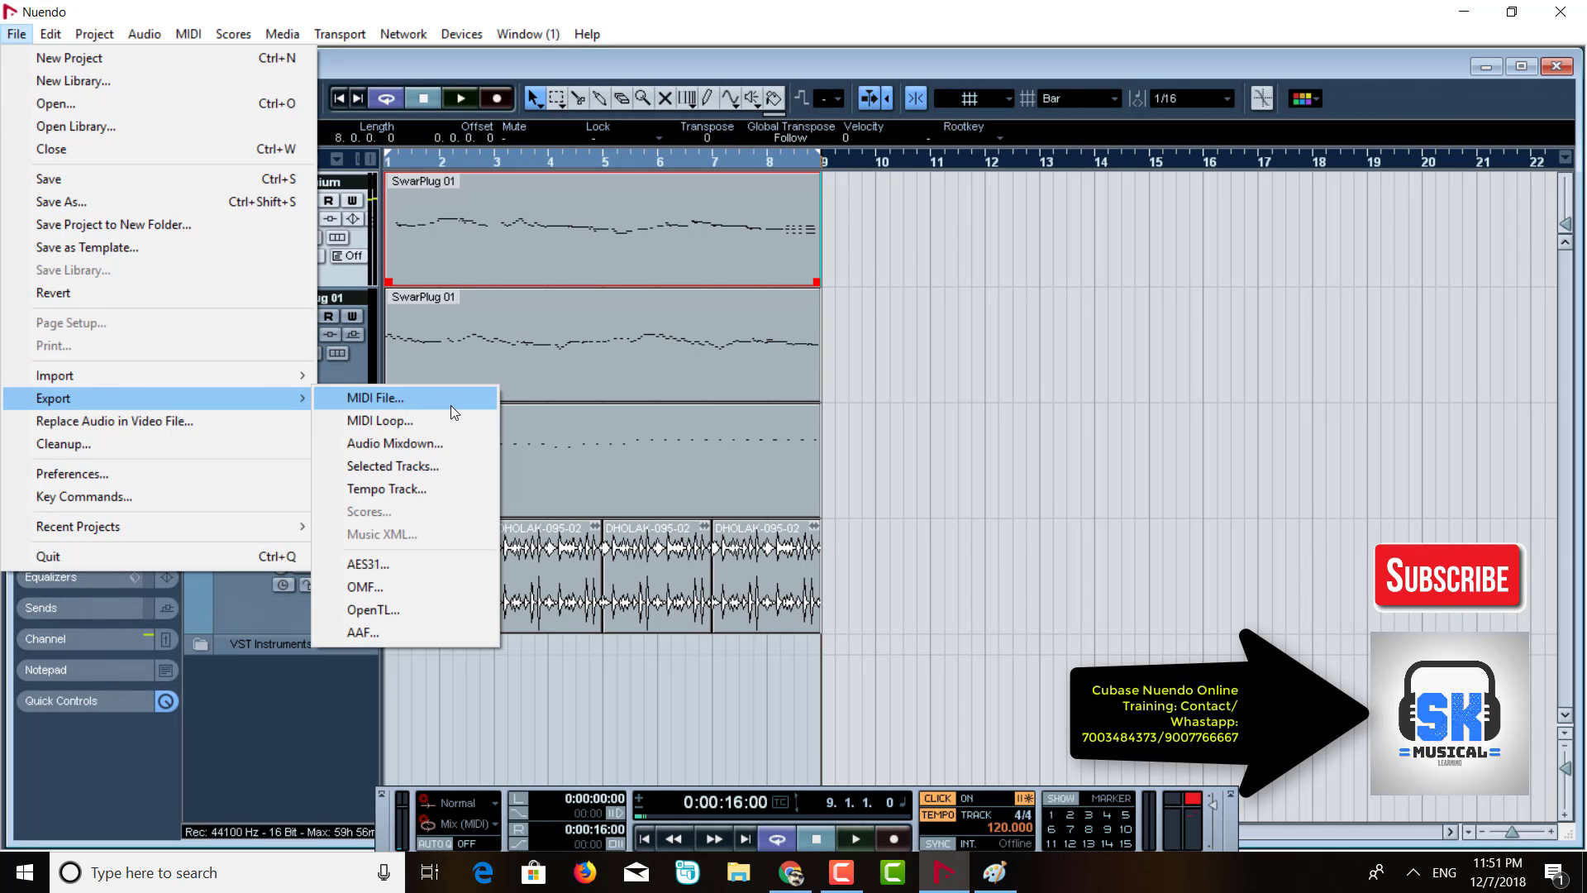
pyautogui.click(426, 450)
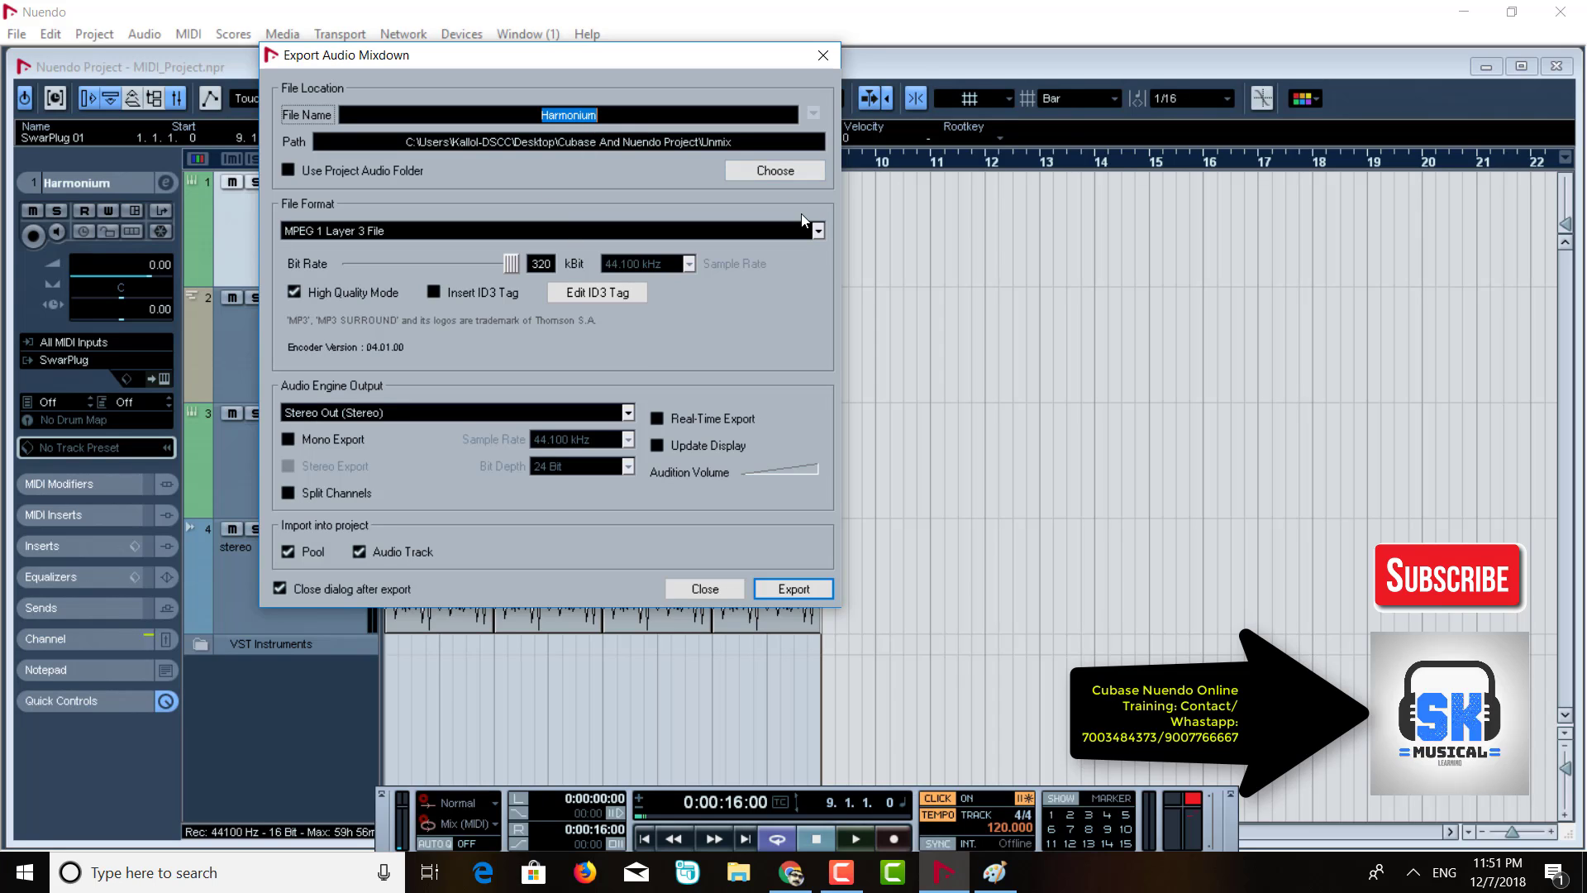
pyautogui.click(792, 587)
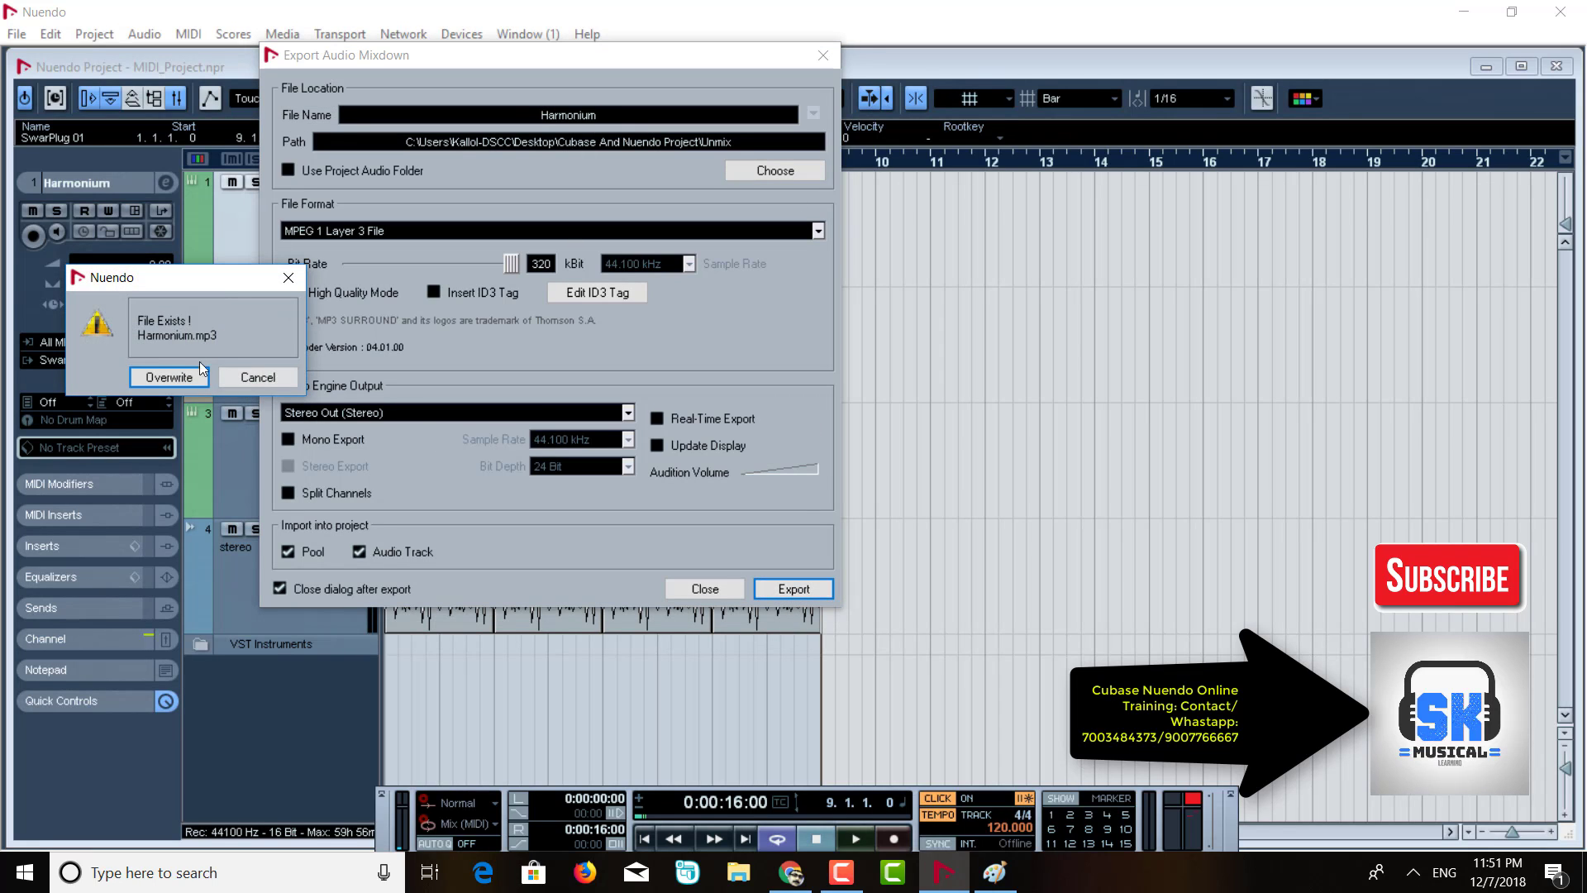
pyautogui.click(163, 382)
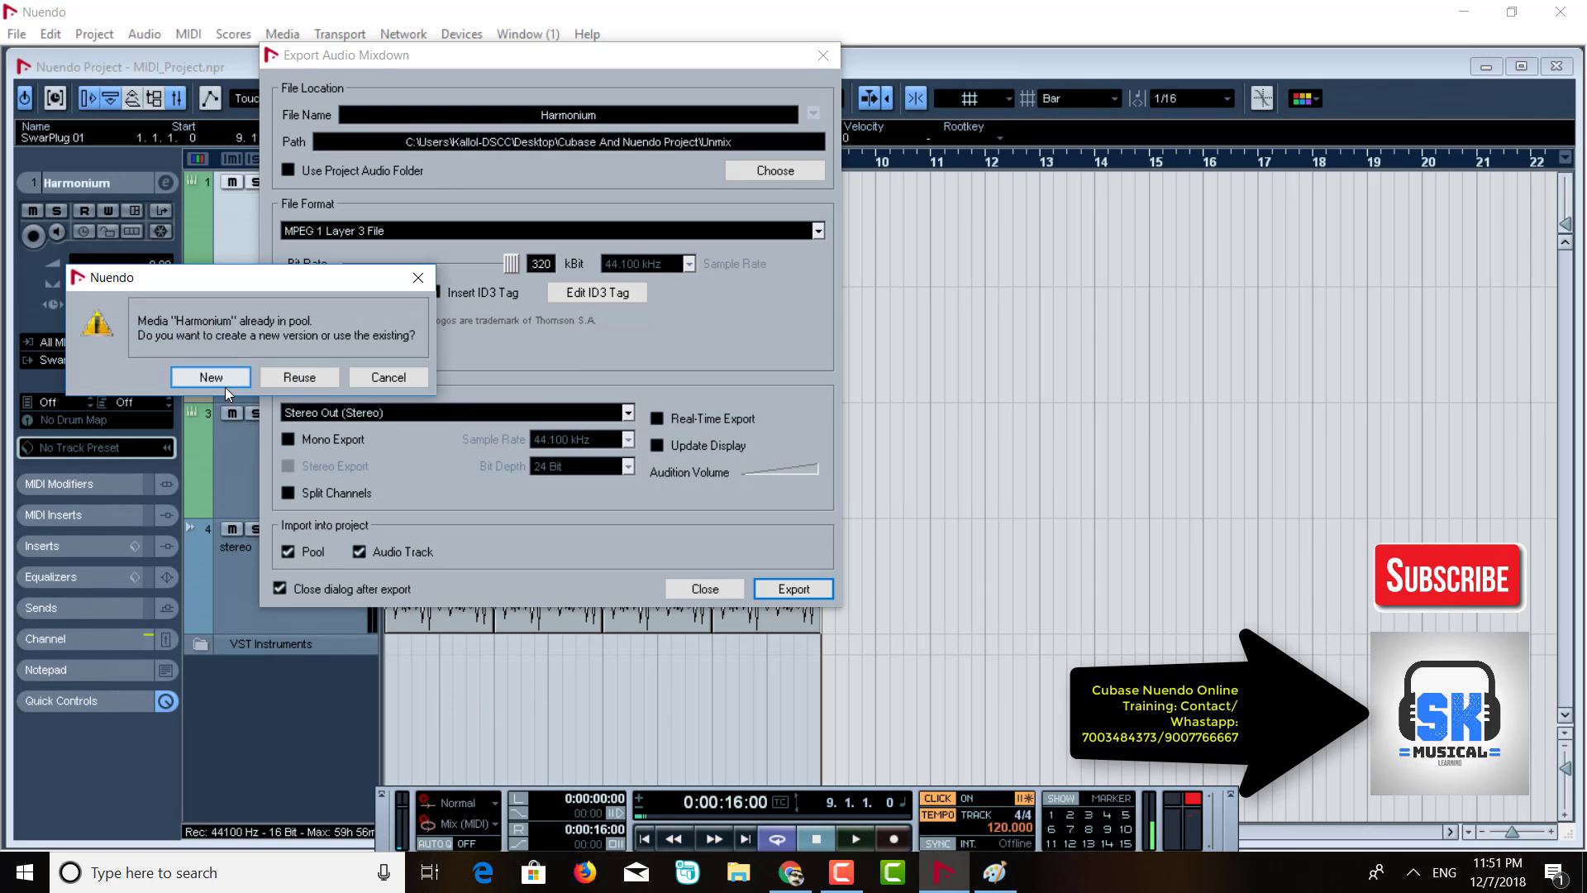
pyautogui.click(223, 382)
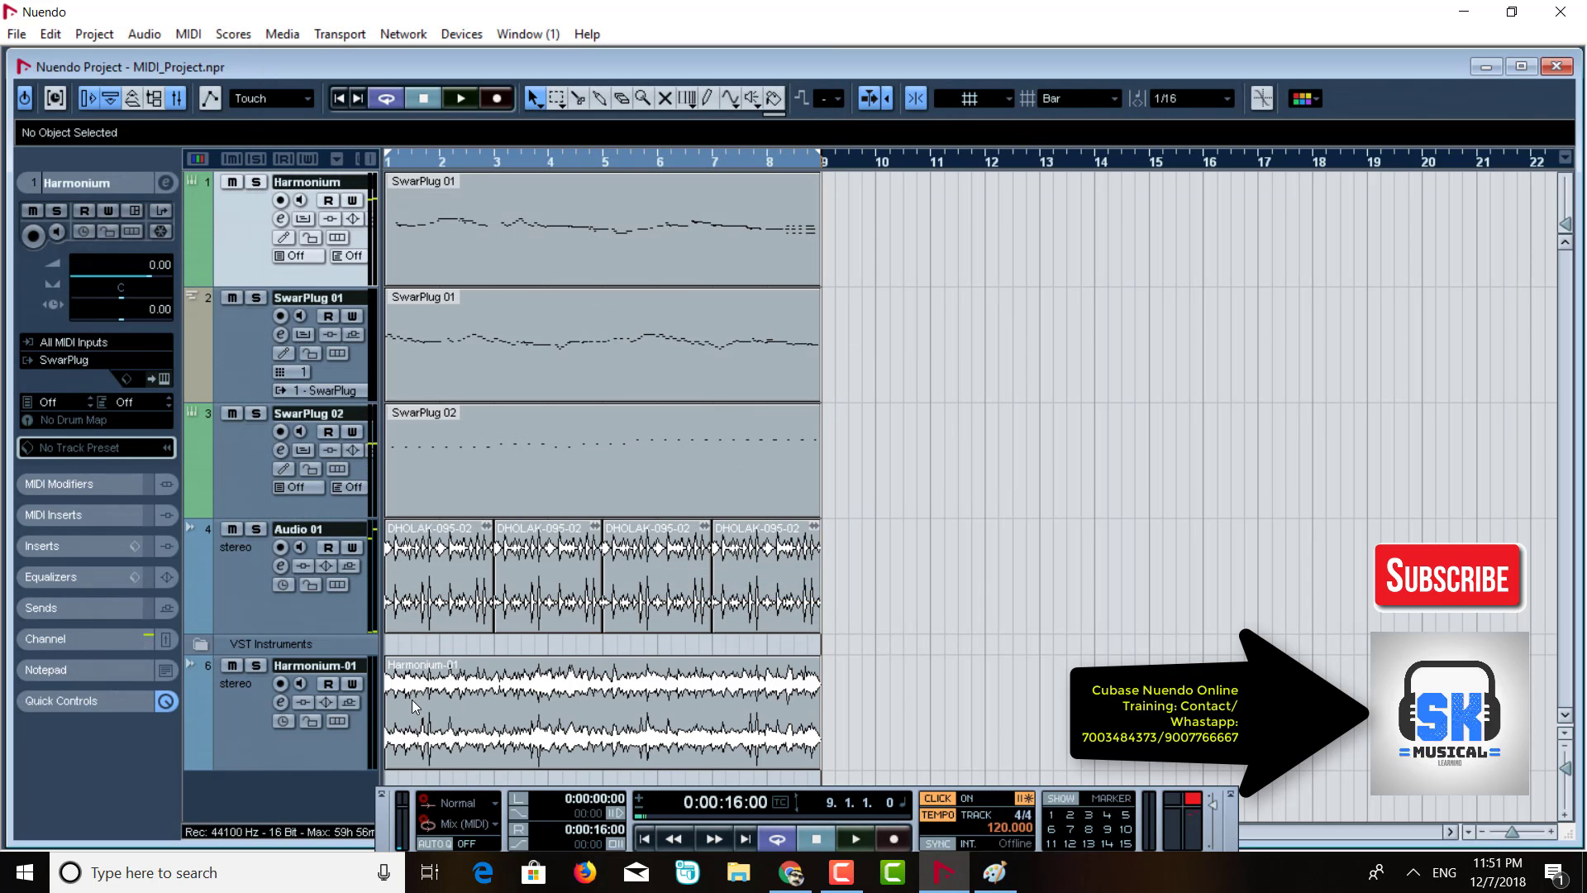
pyautogui.click(518, 724)
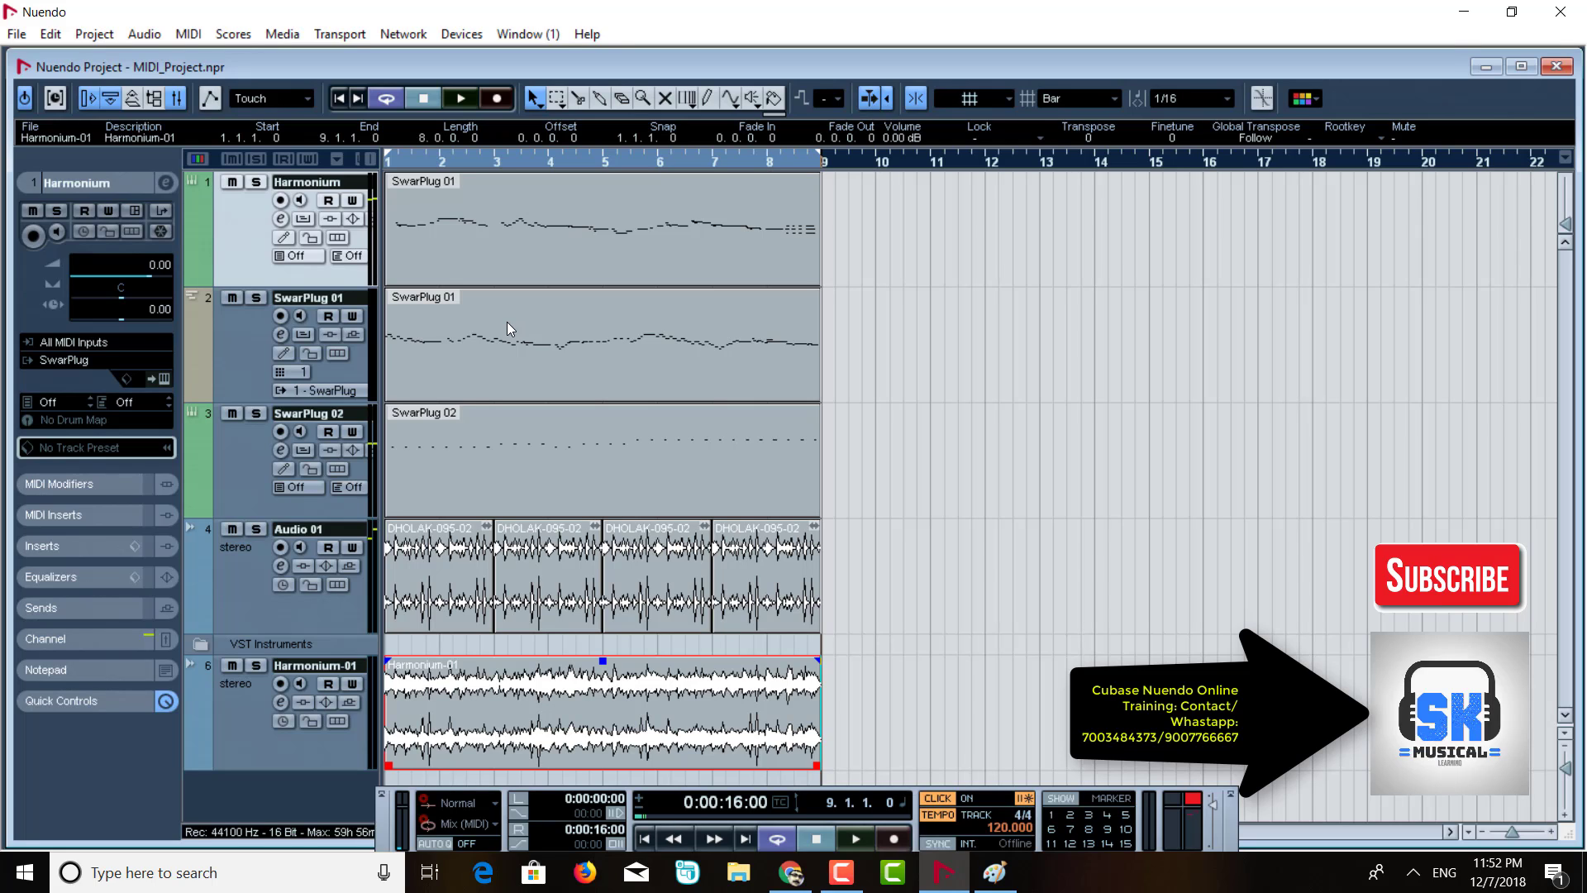
pyautogui.click(221, 350)
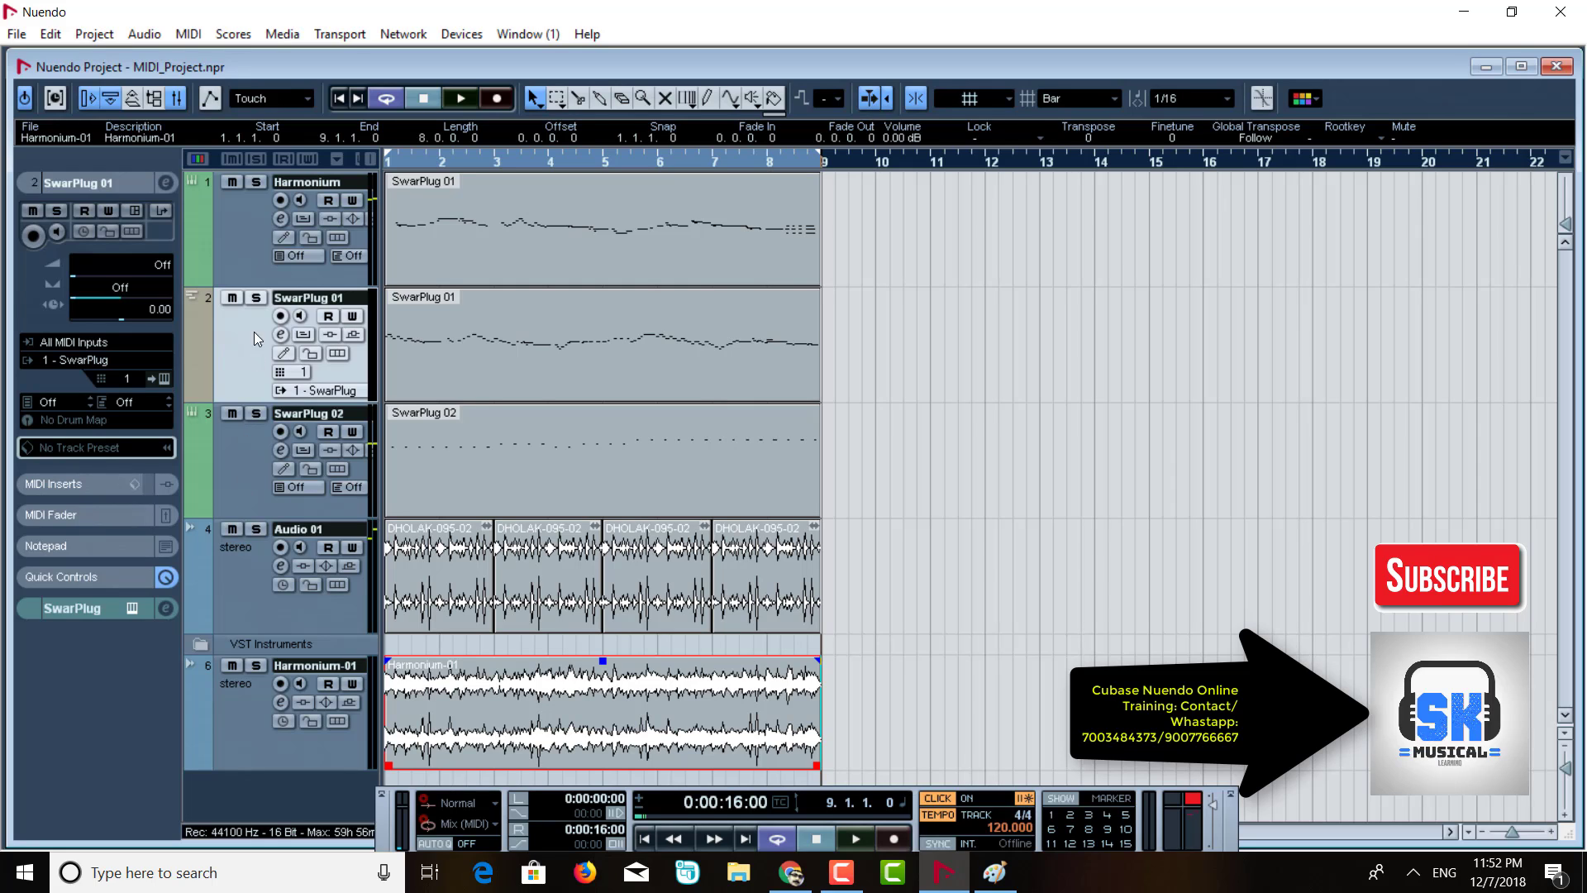
pyautogui.click(256, 299)
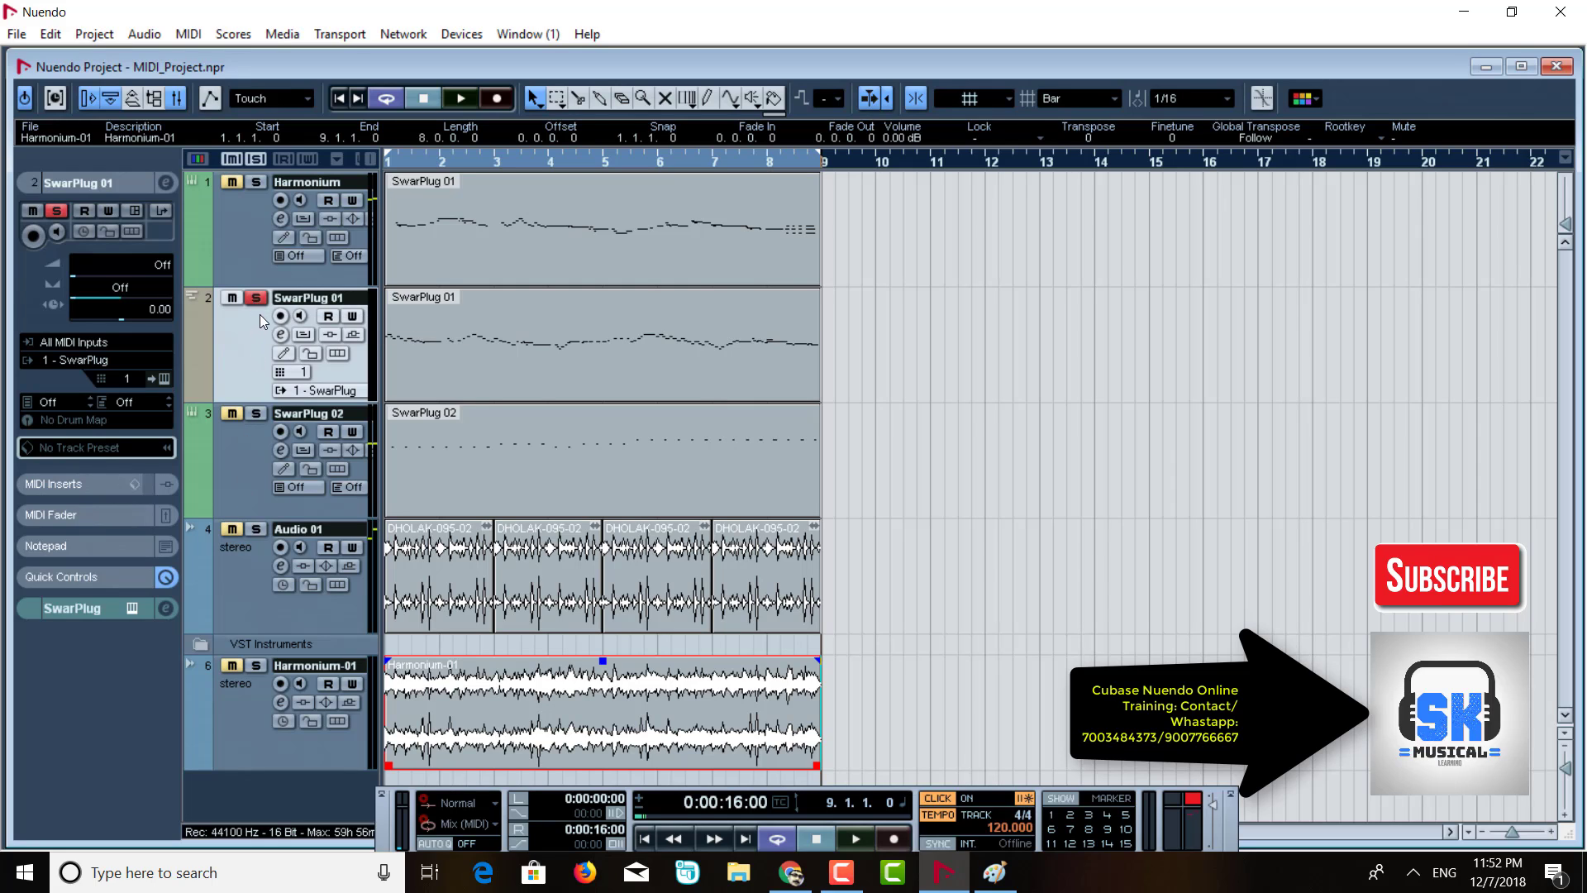
pyautogui.click(257, 301)
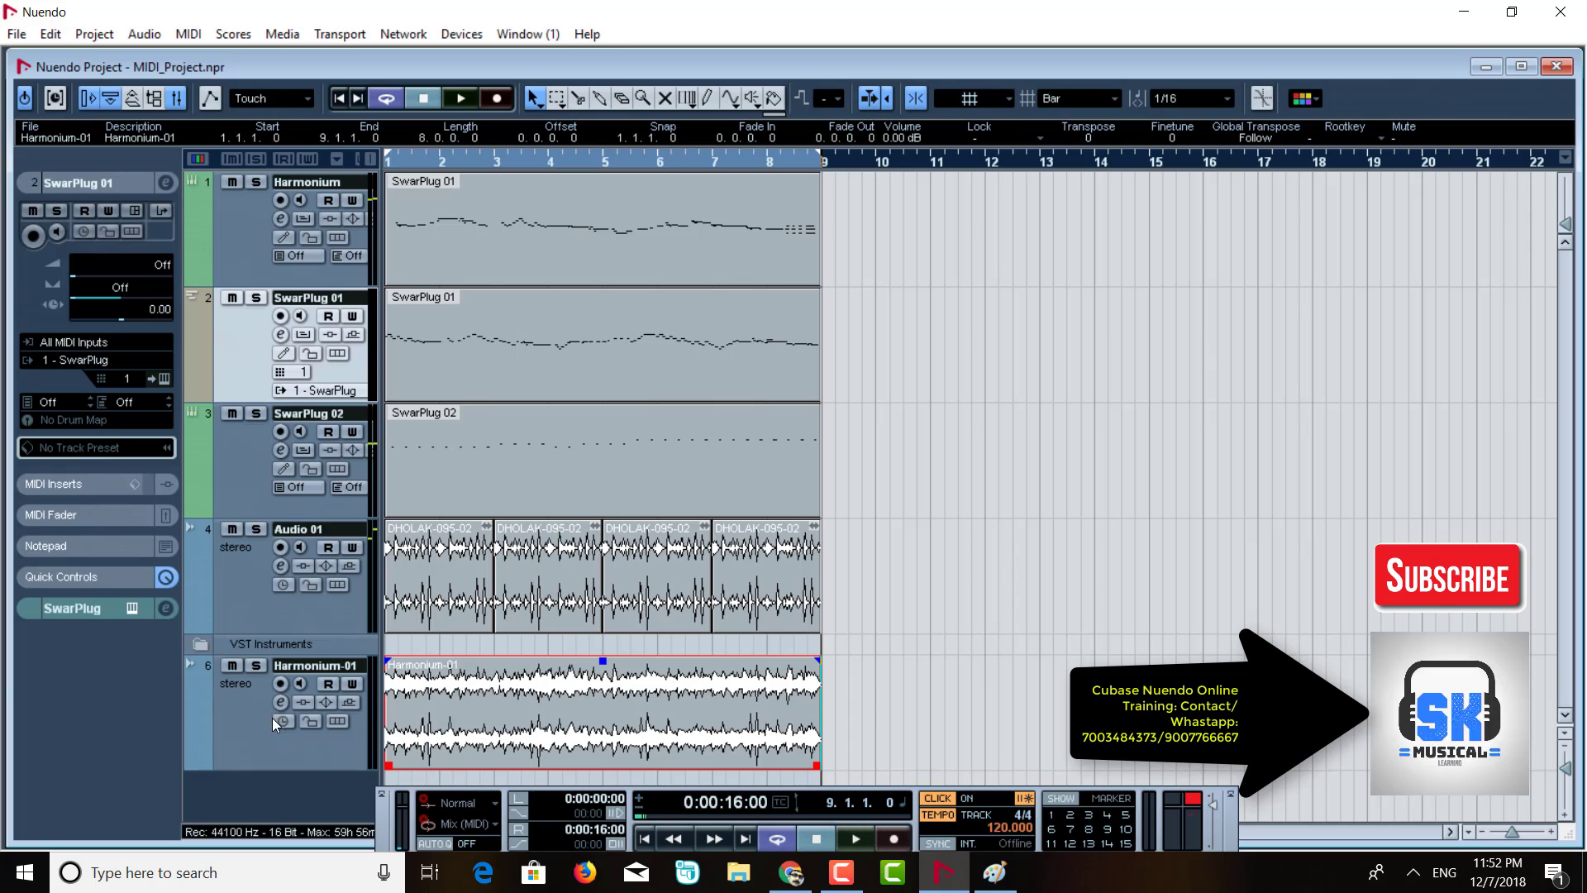
# Remove the imported Harmonium-01 audio track and solo the Harmonium MIDI track.
pyautogui.rightClick(245, 707)
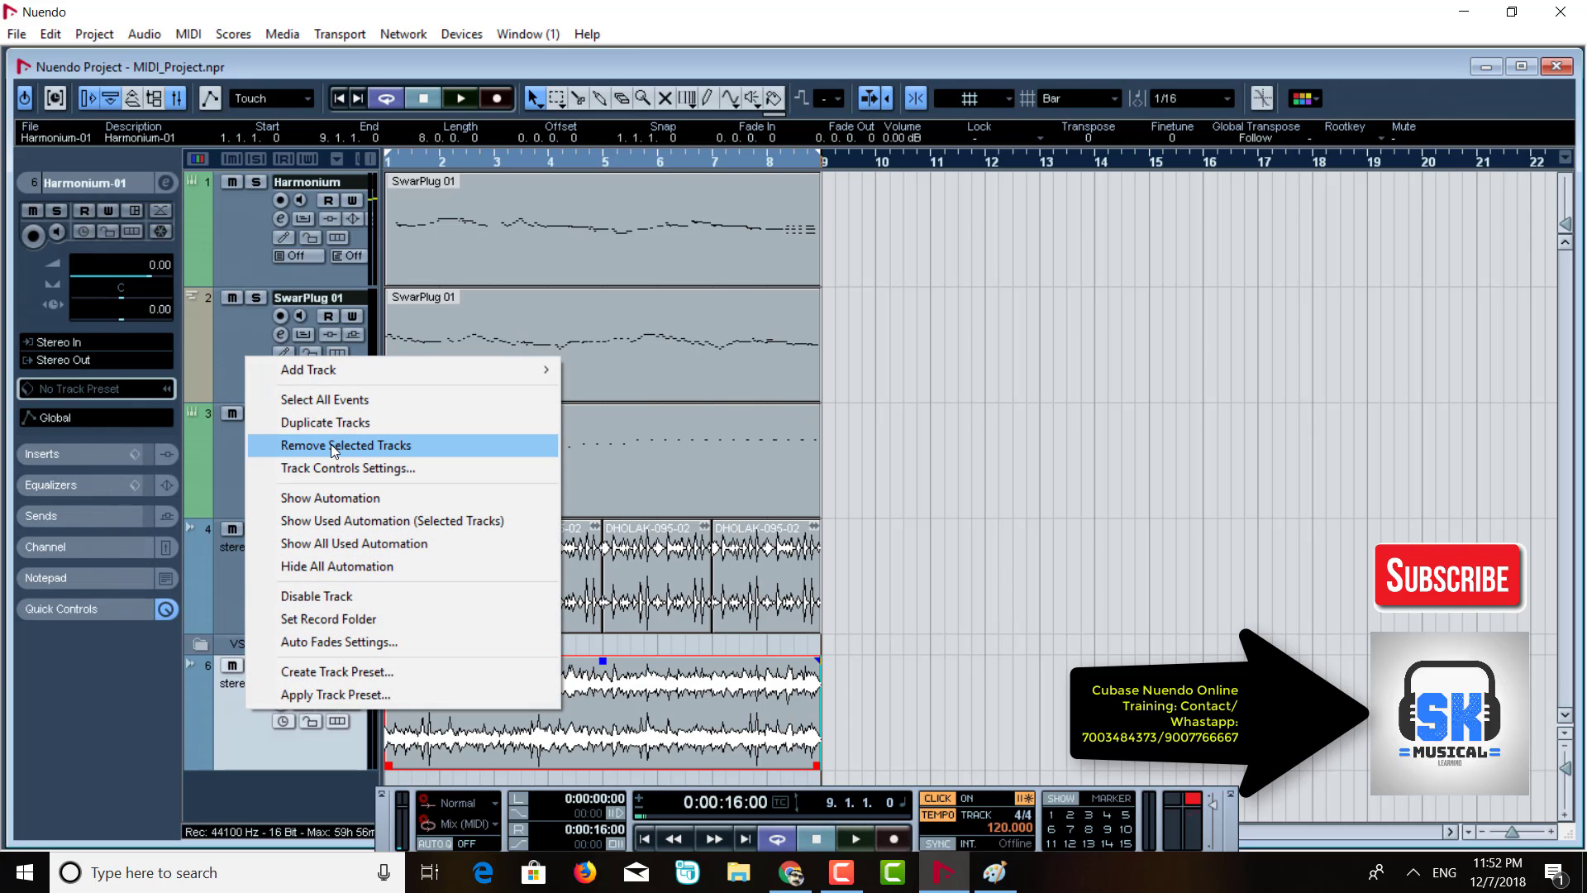
pyautogui.click(332, 445)
pyautogui.click(248, 243)
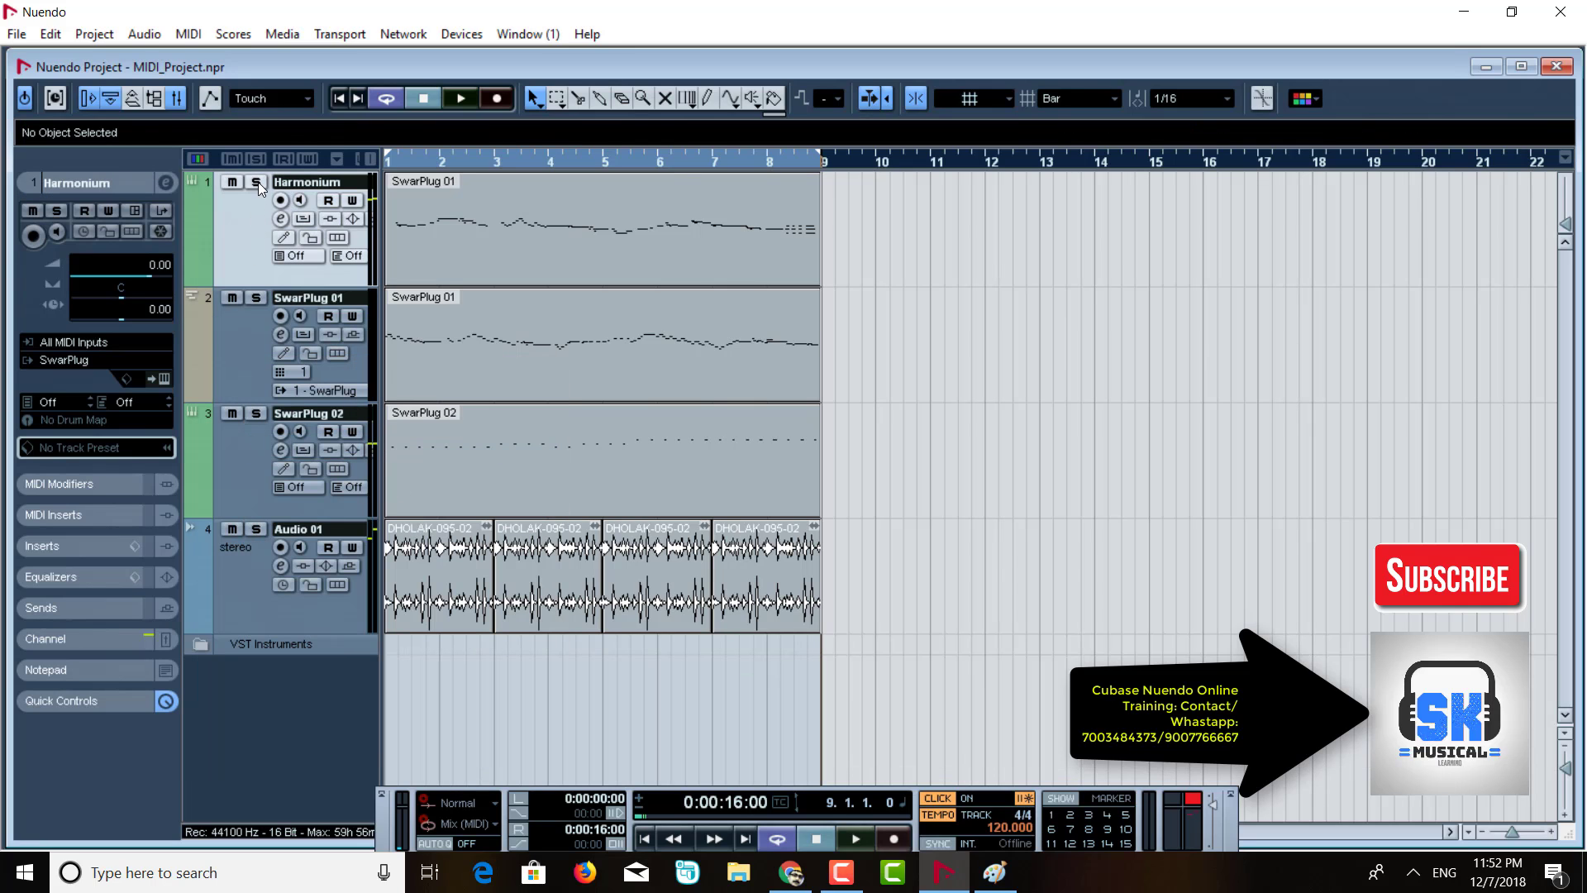
# Export the soloed Harmonium track as an audio mixdown, overwriting Harmonium.mp3 and reusing the existing pool media, and select the imported audio track.
pyautogui.click(16, 34)
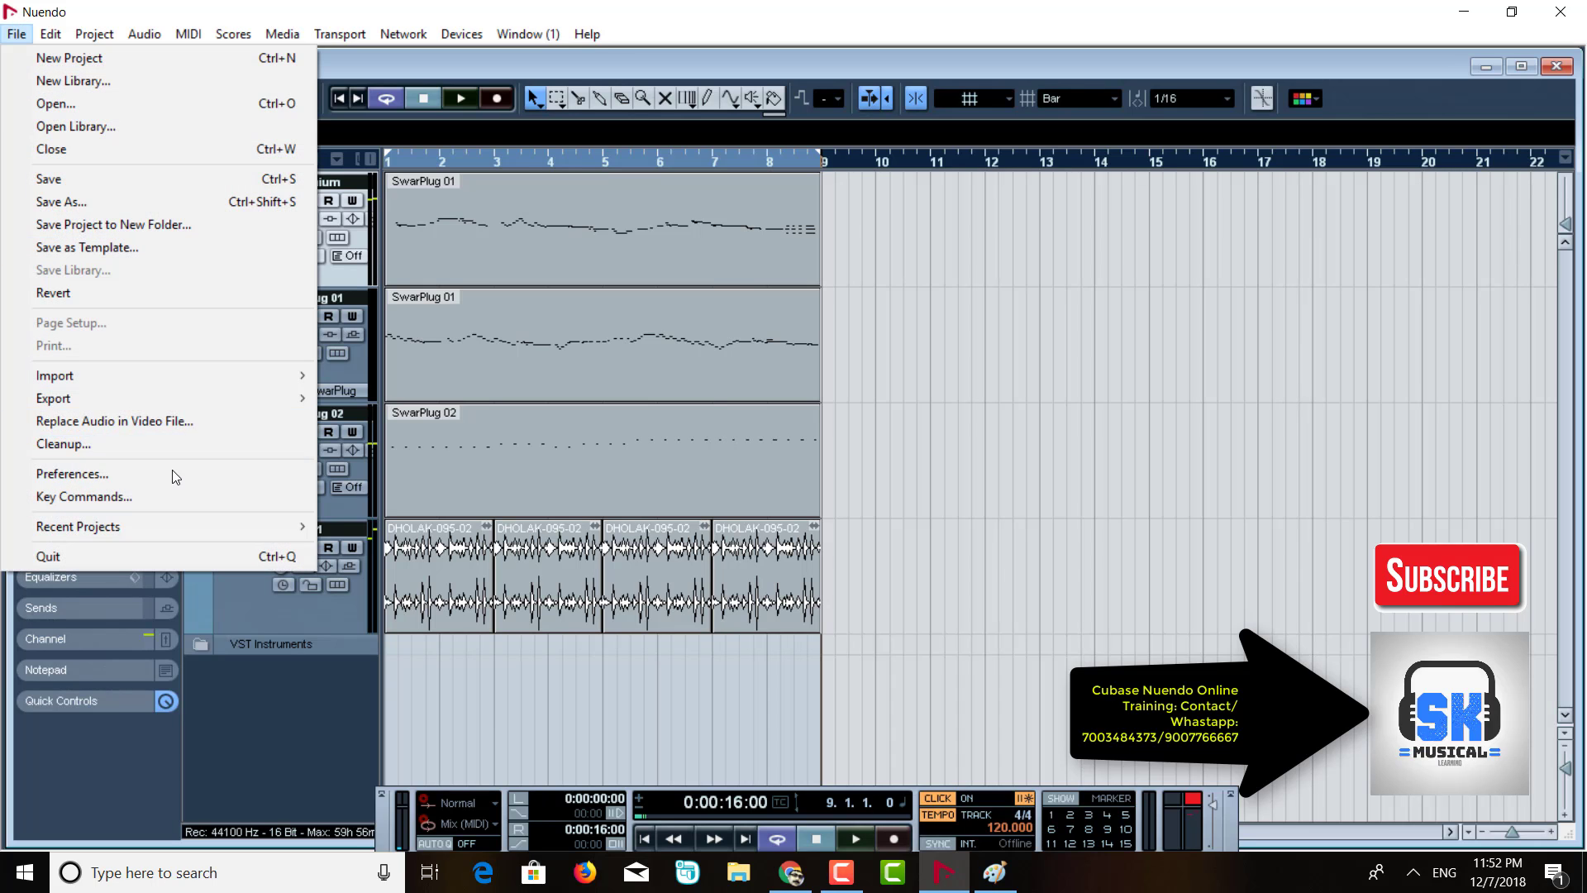
pyautogui.moveTo(176, 397)
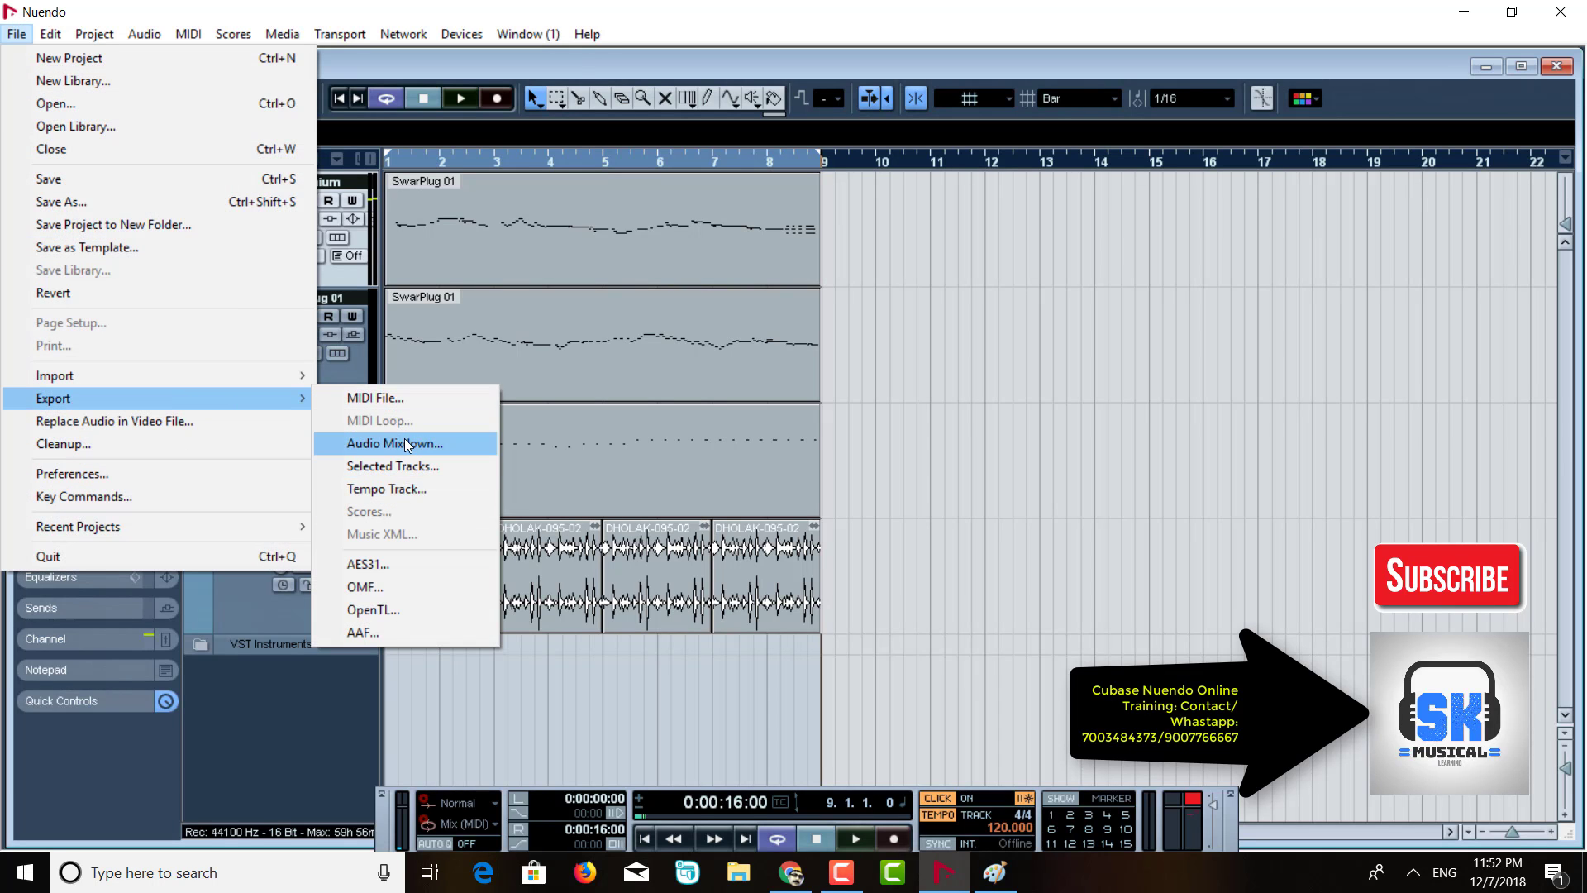
pyautogui.click(404, 441)
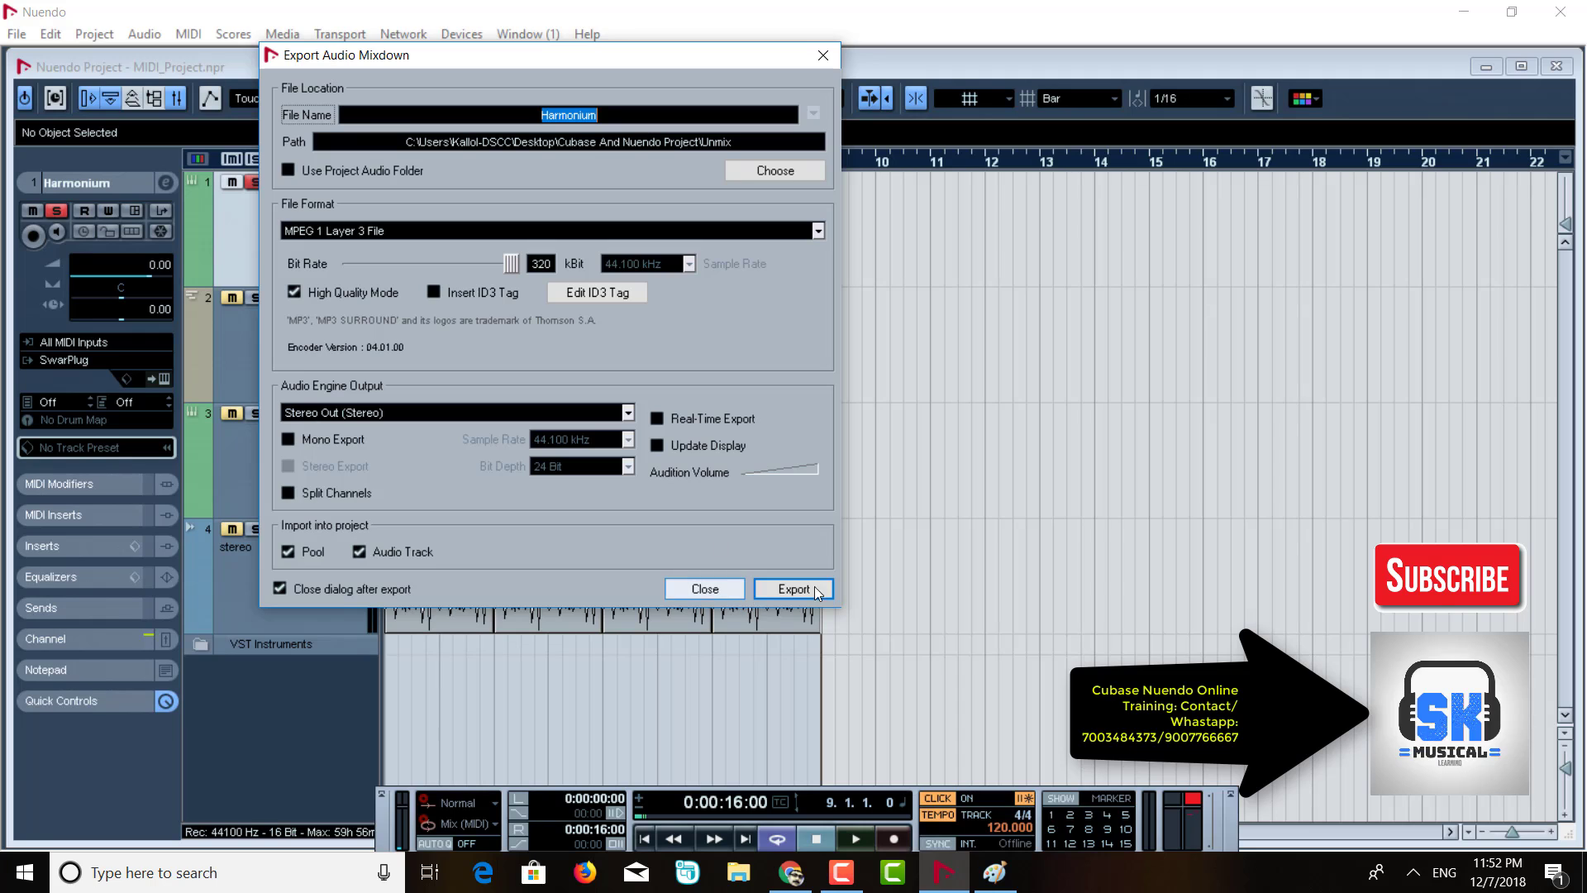
pyautogui.click(800, 588)
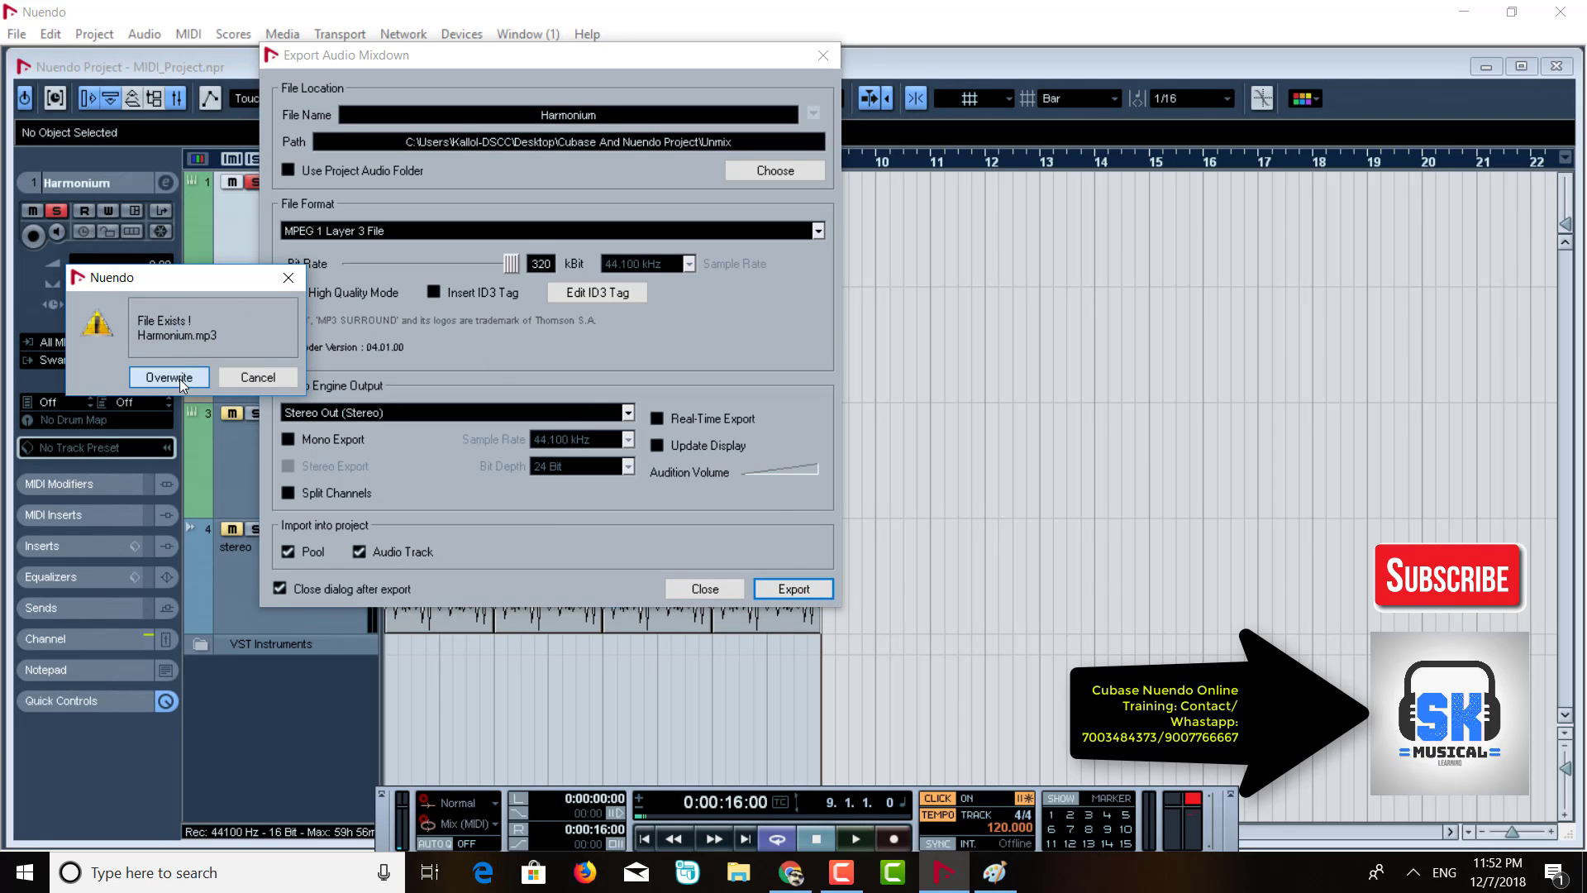
pyautogui.click(175, 377)
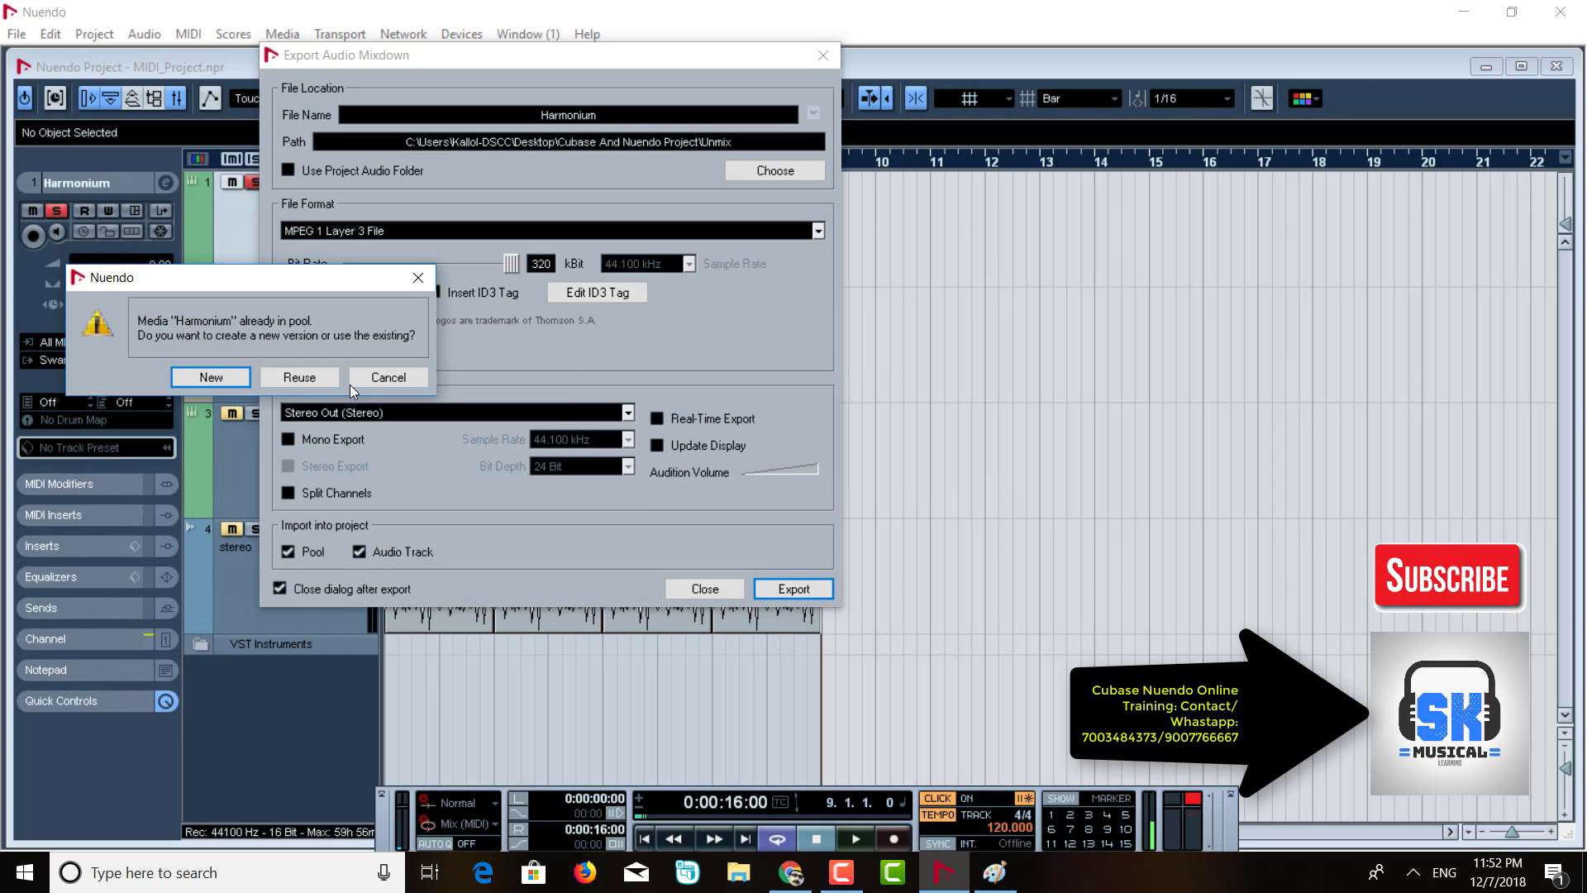
pyautogui.click(297, 378)
pyautogui.click(281, 748)
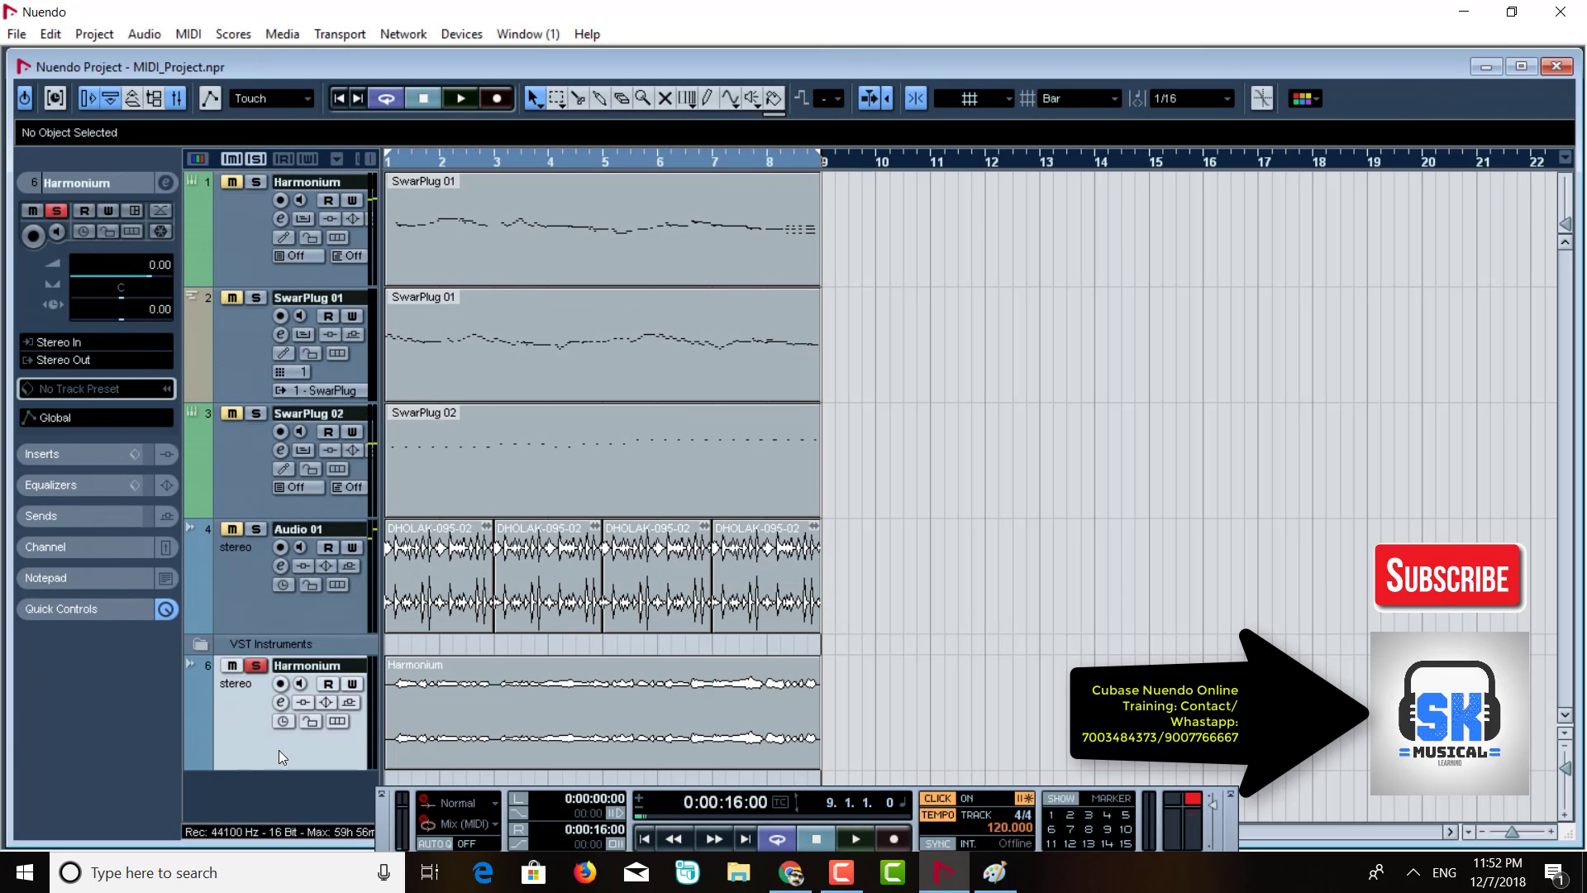
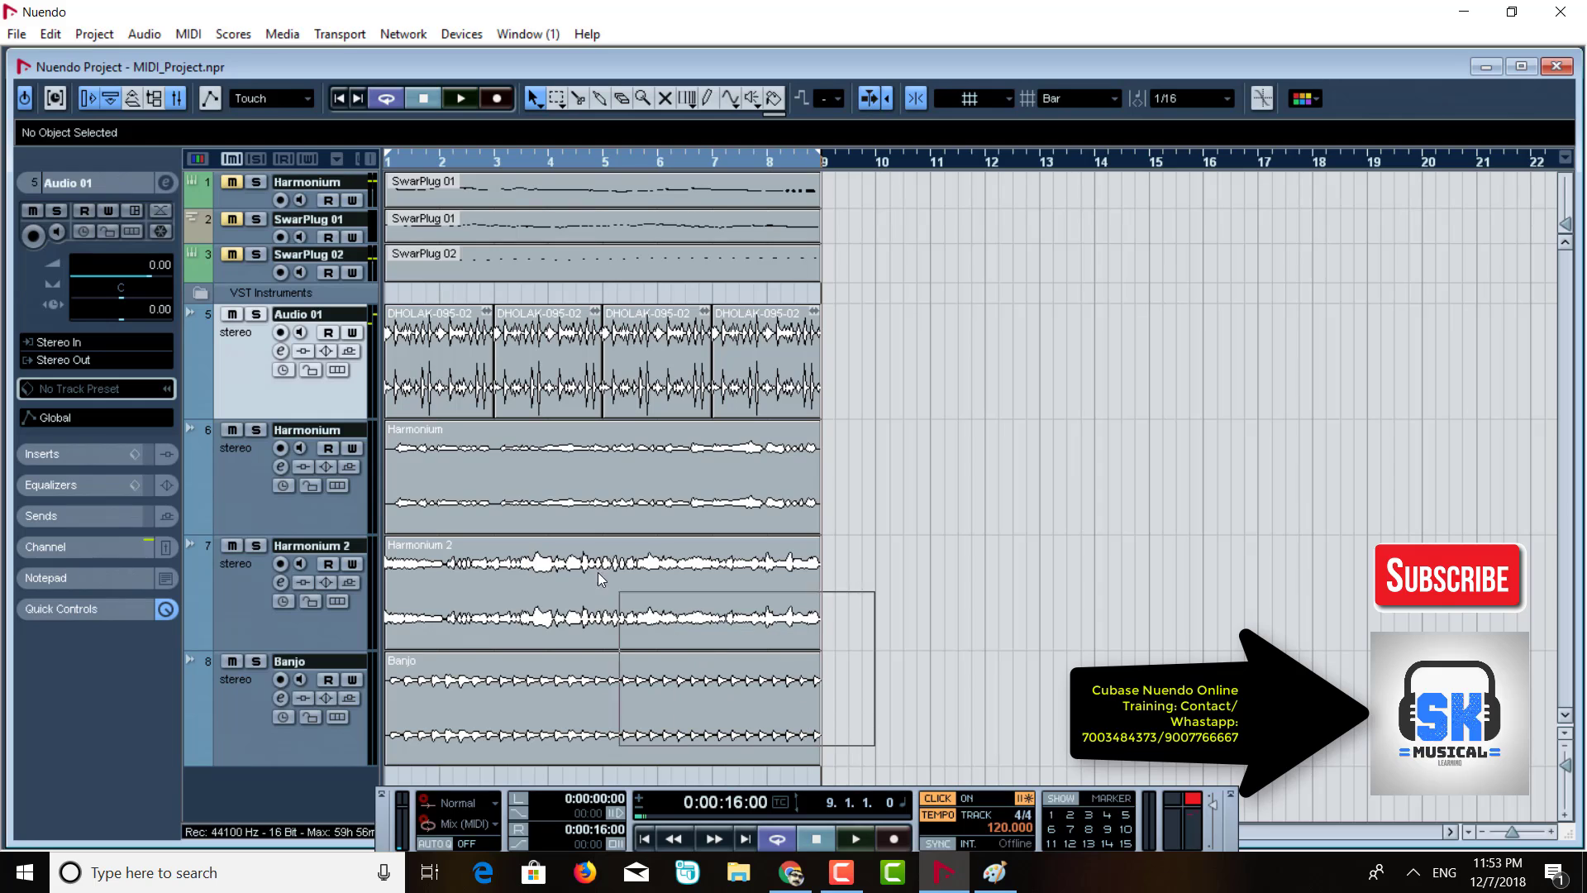
pyautogui.moveTo(460, 489); pyautogui.dragTo(459, 489)
pyautogui.click(986, 632)
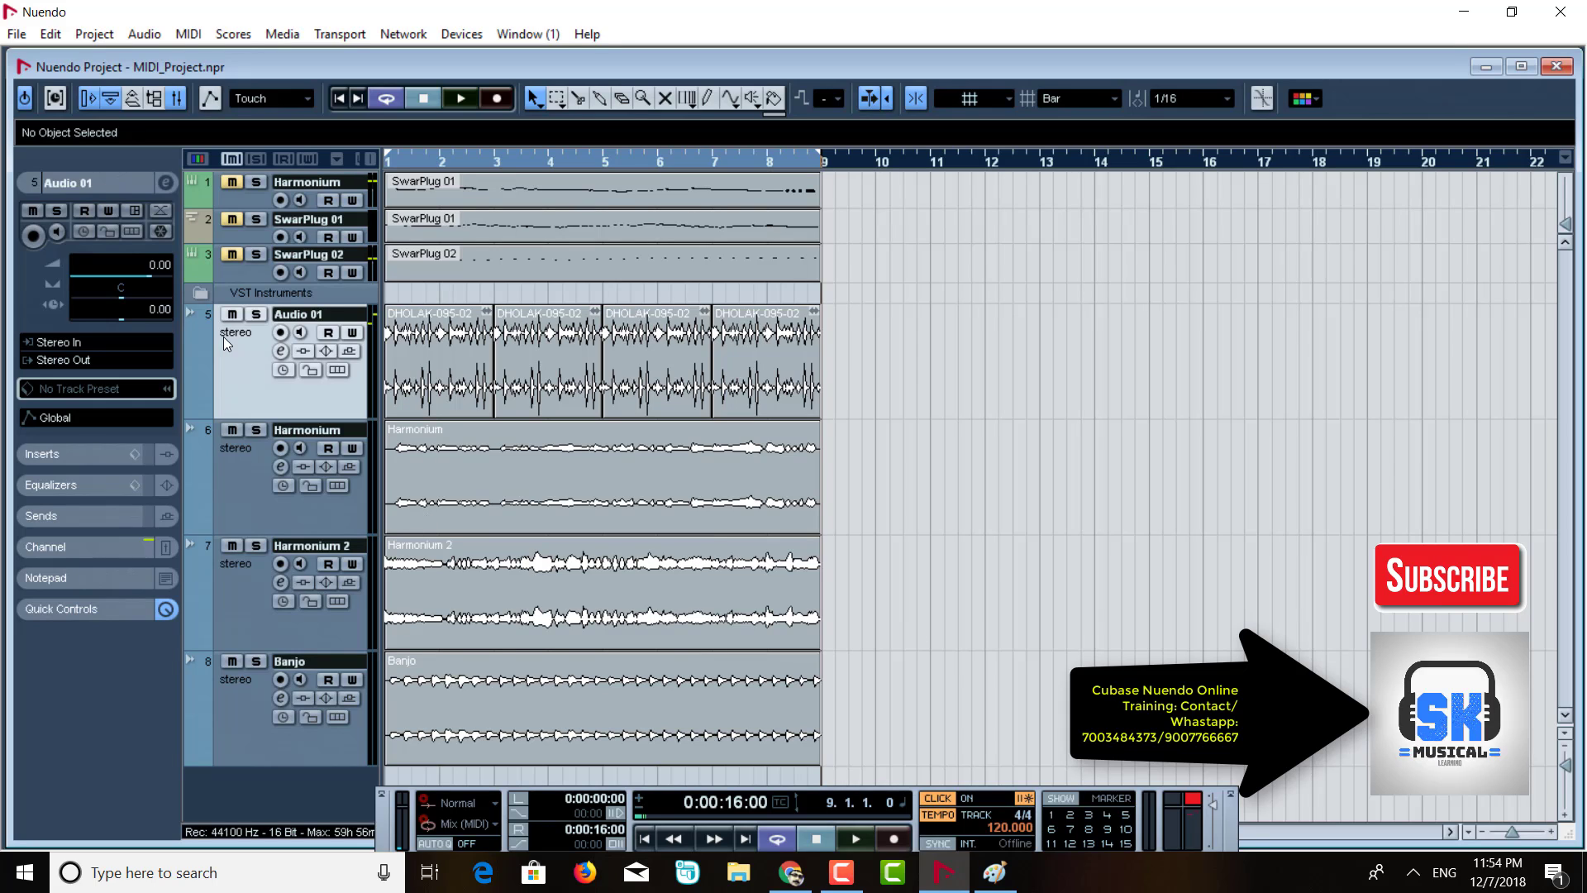
pyautogui.click(233, 463)
pyautogui.click(254, 611)
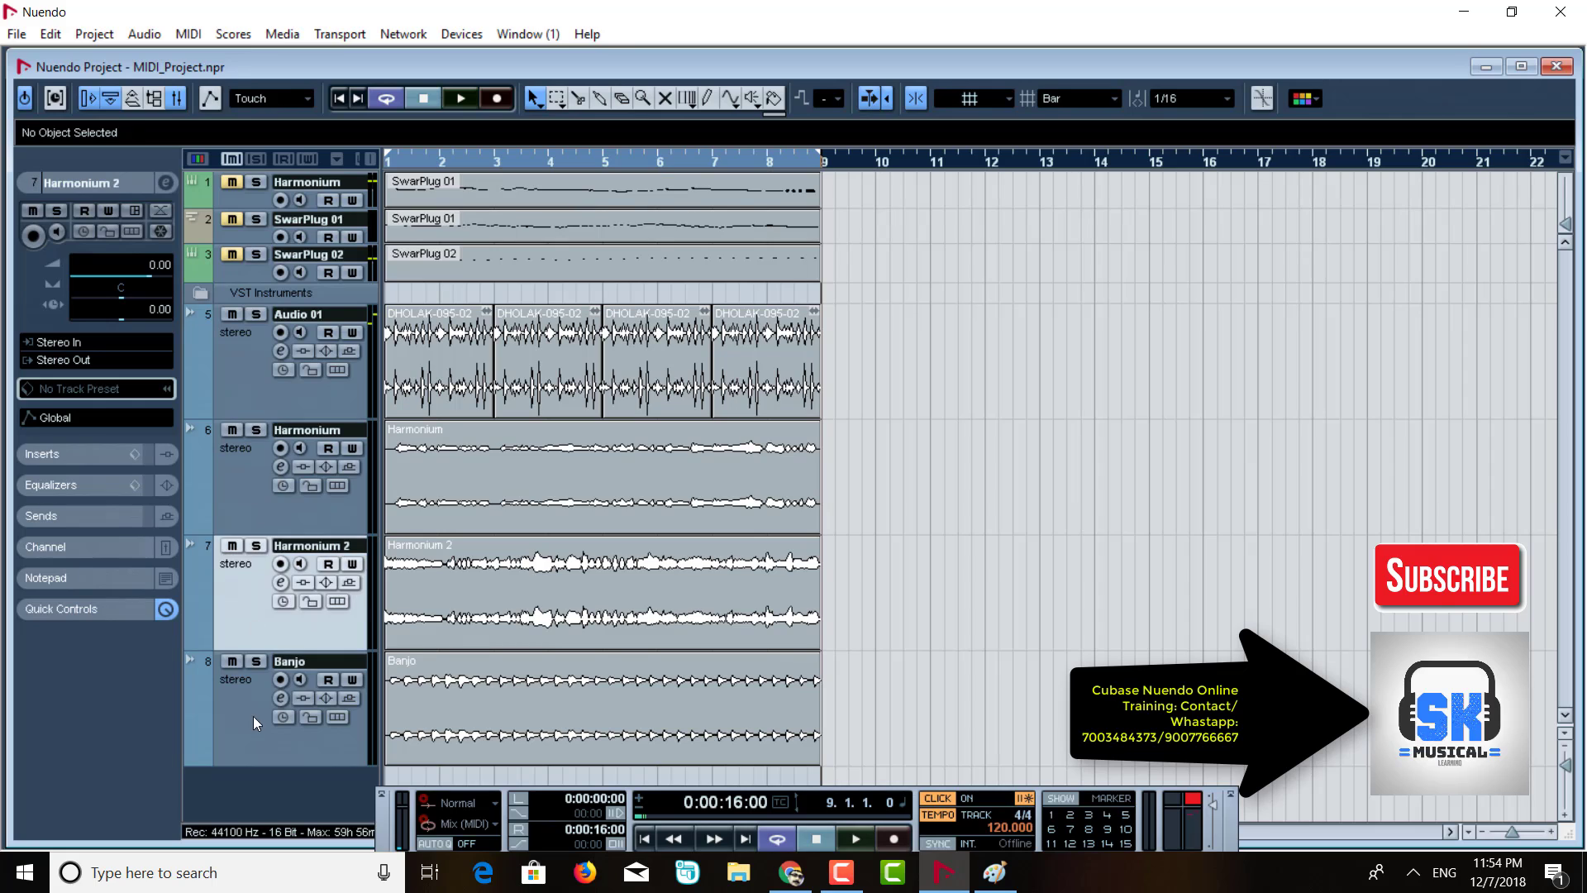
pyautogui.click(250, 722)
pyautogui.click(237, 389)
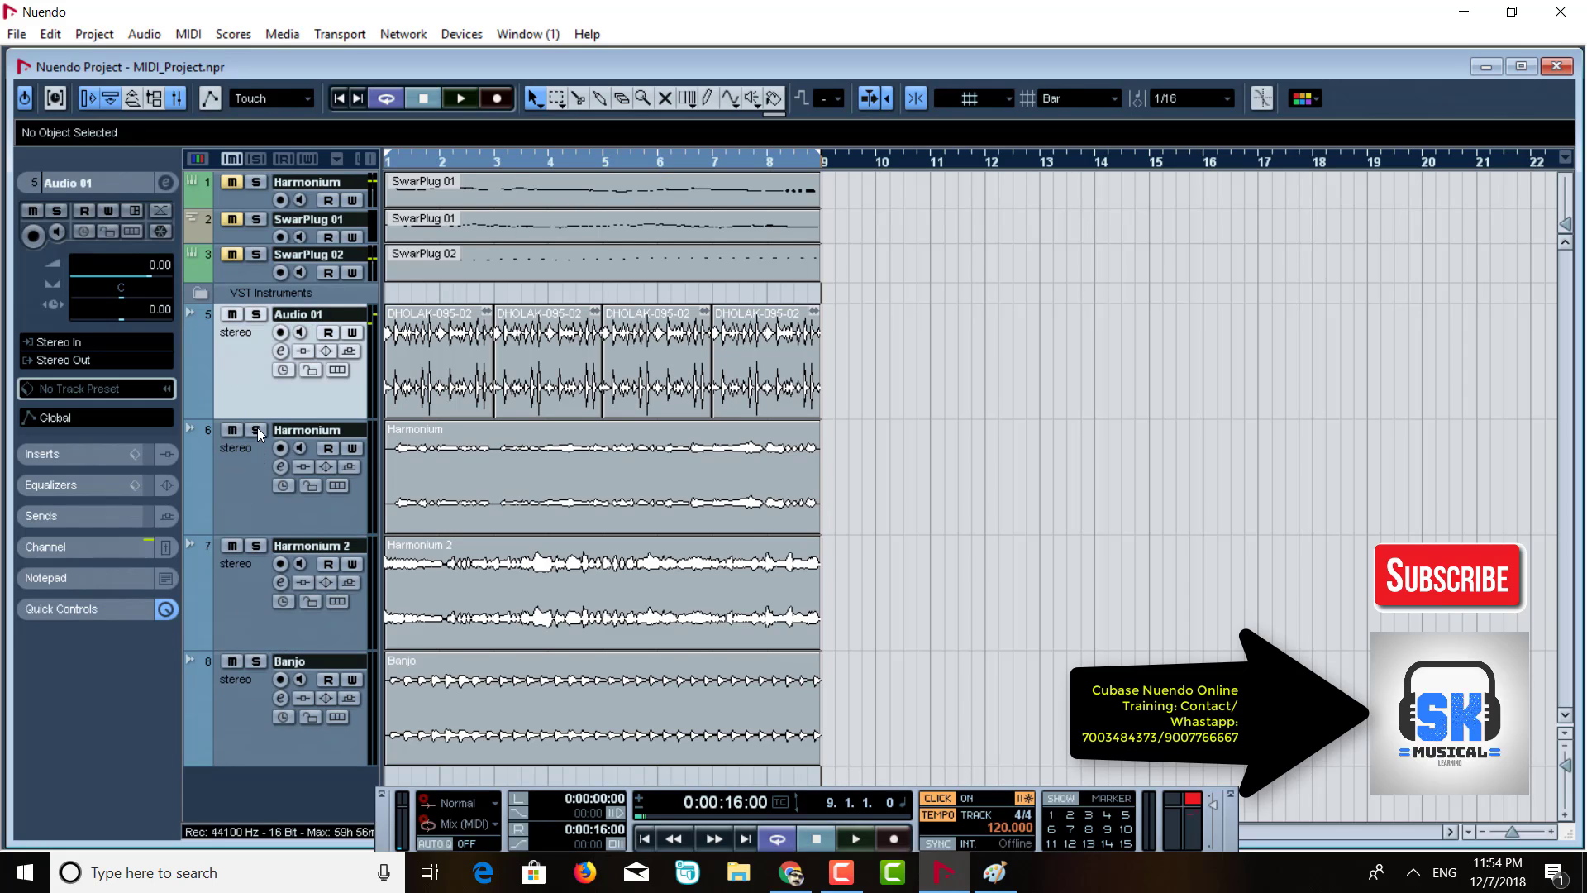
# Mute the Harmonium 2 audio track and play the remaining audio tracks from the start of the project.
pyautogui.click(231, 547)
pyautogui.click(251, 727)
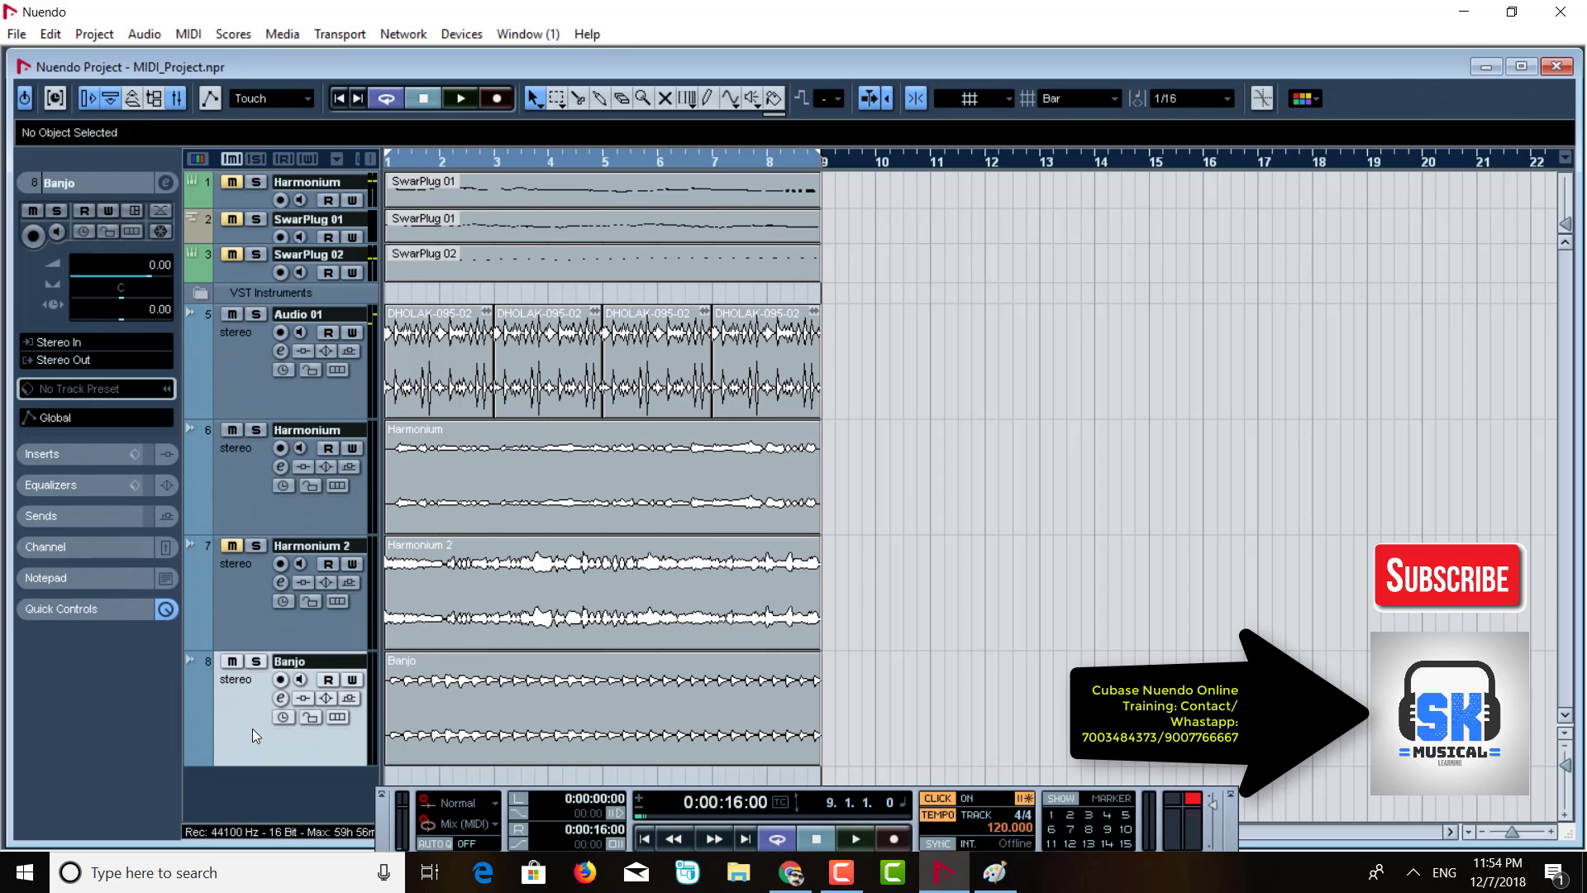
pyautogui.press('space')
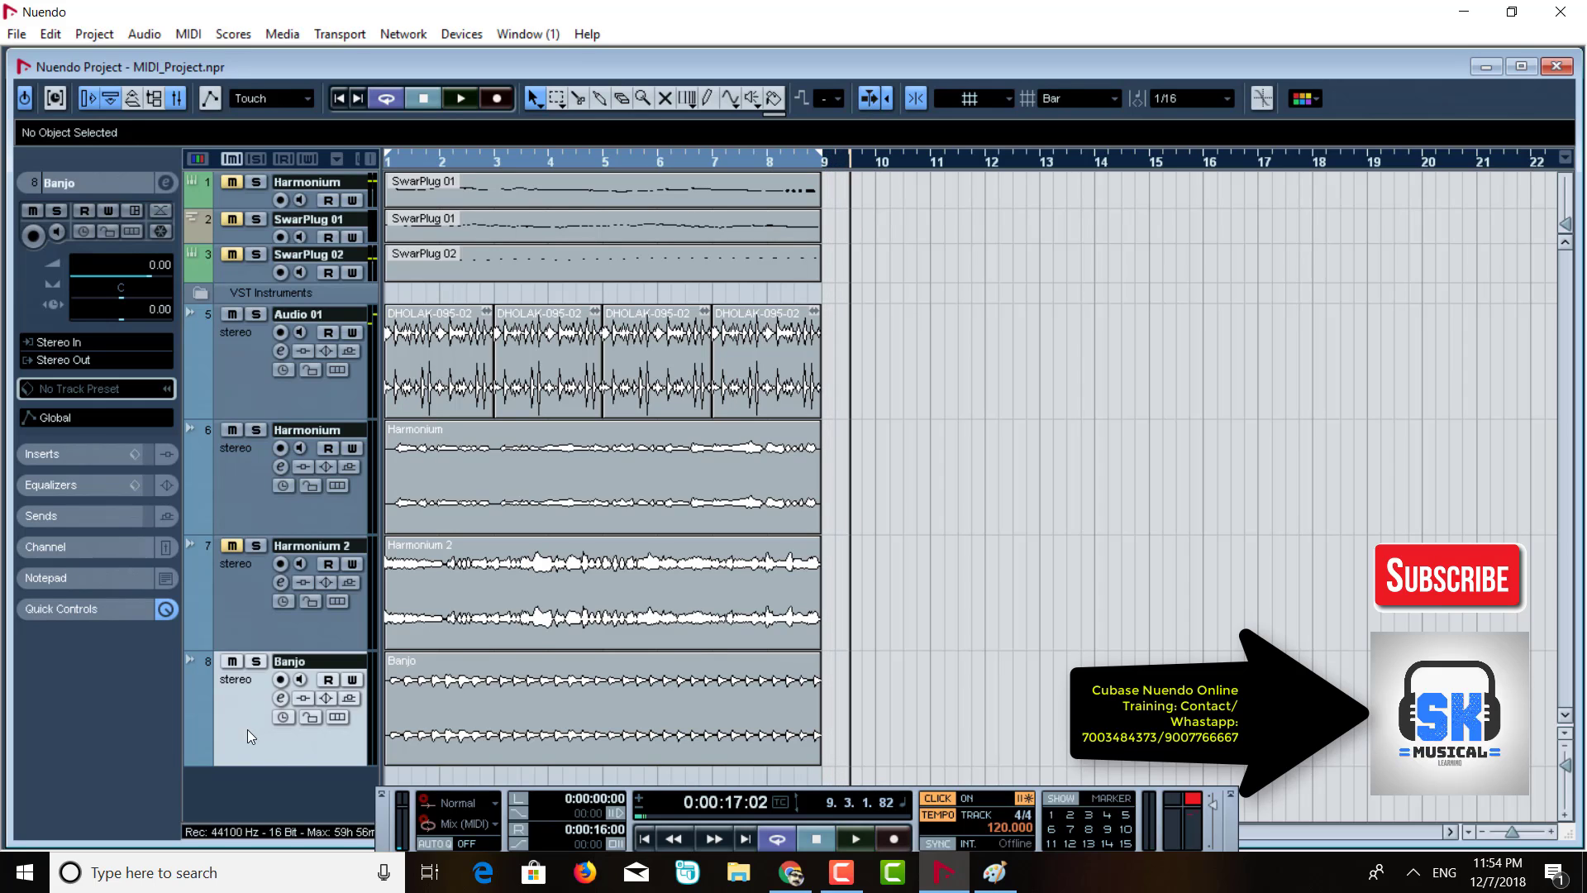
pyautogui.click(345, 97)
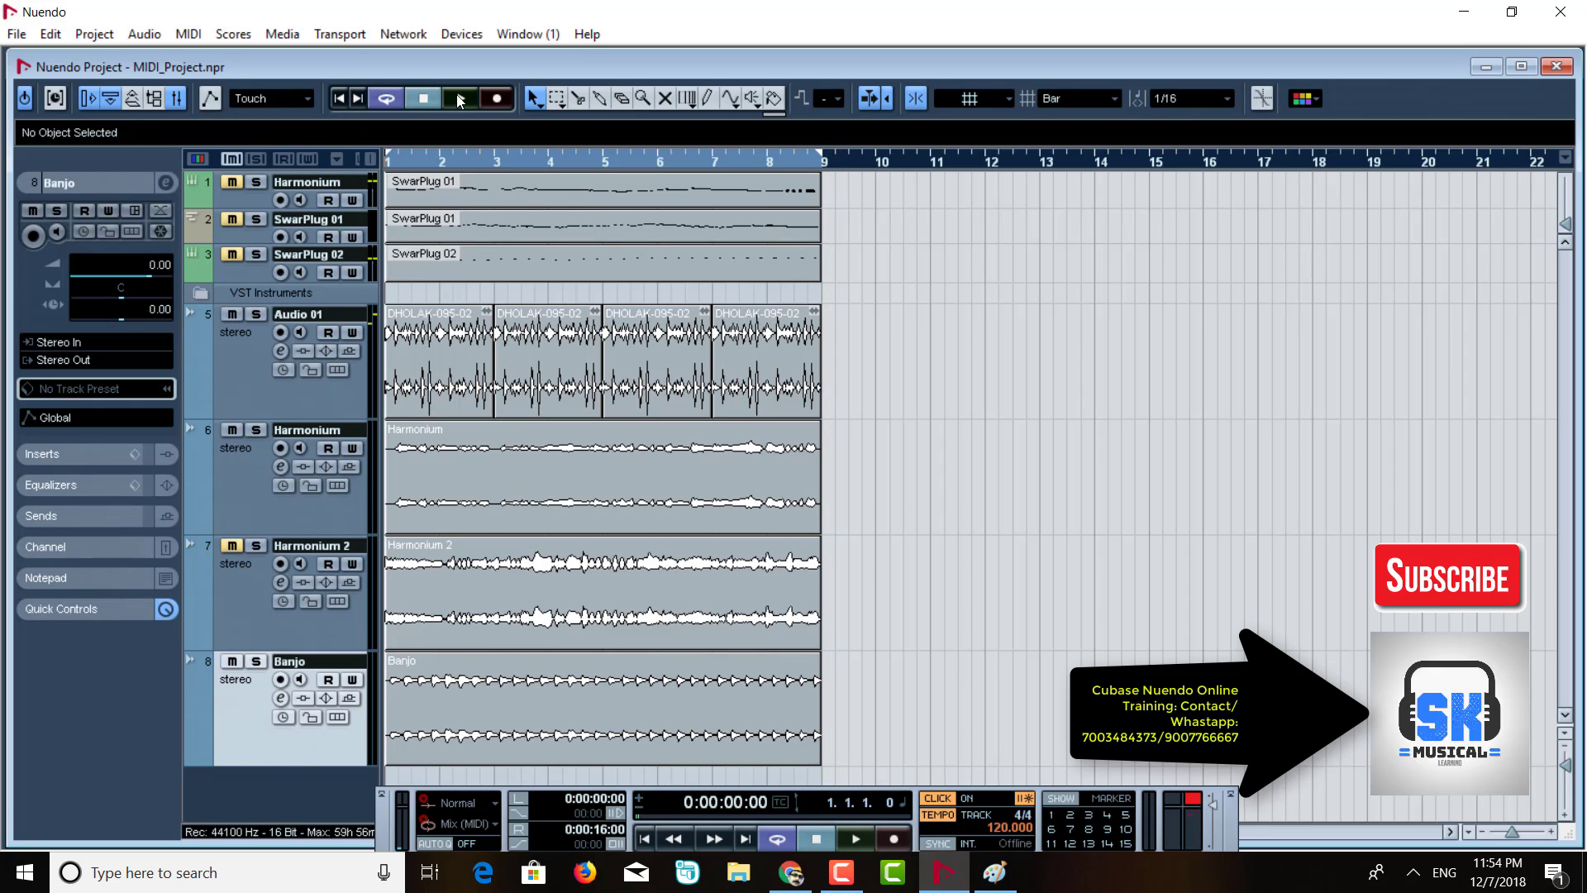
pyautogui.click(460, 100)
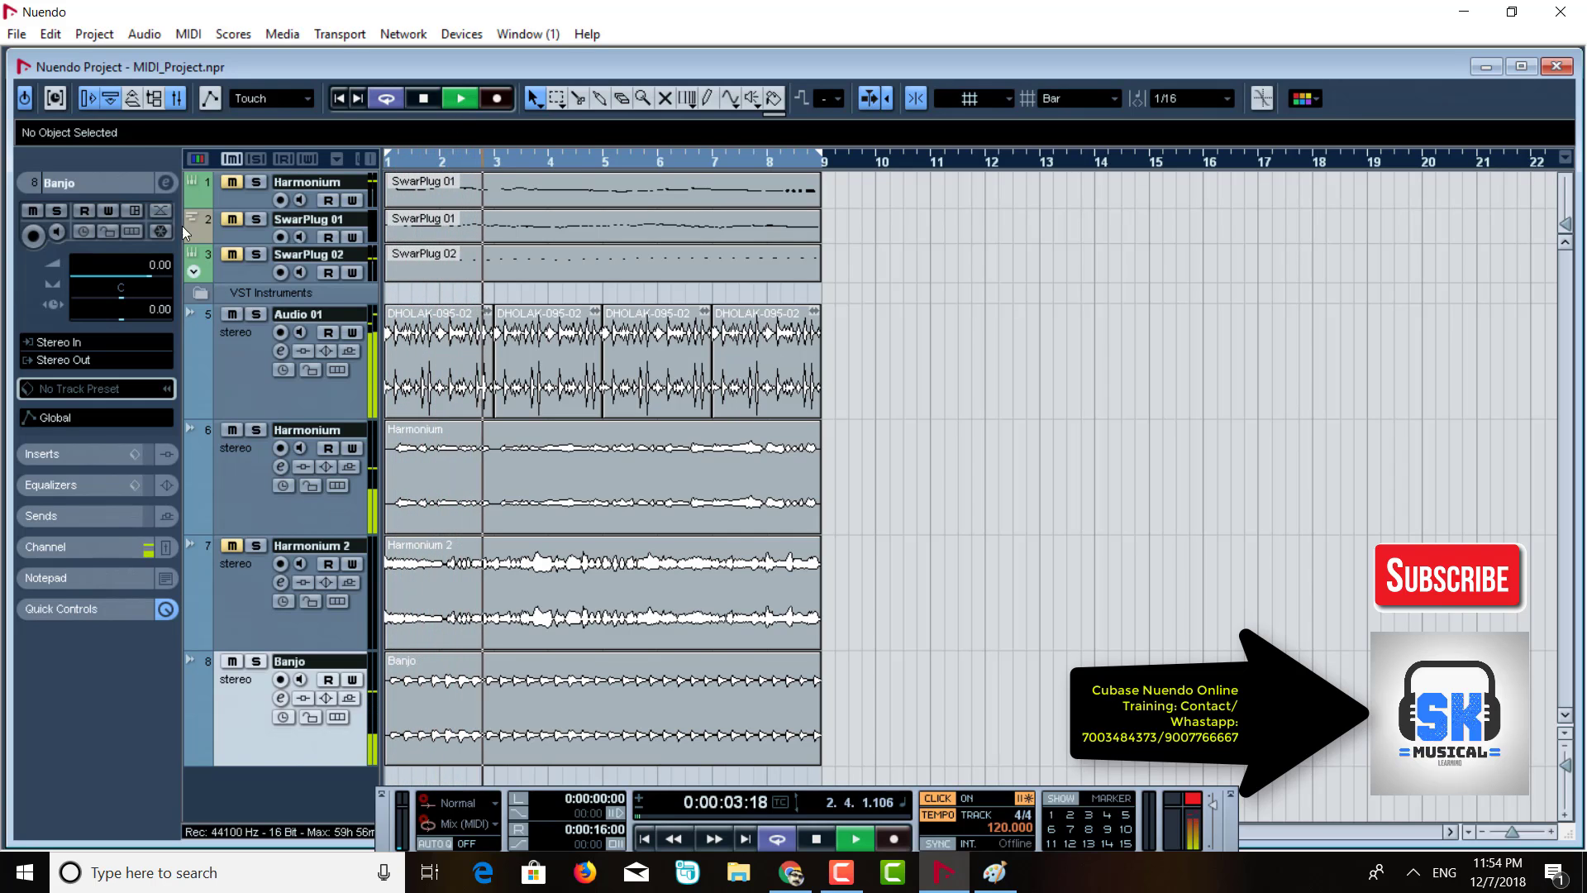
# During playback, set the Mixer levels to -1.14 for Audio 01, -1.50 for Harmonium and -11.87 for Banjo, reset the output clip indicator, and stop.
pyautogui.click(178, 100)
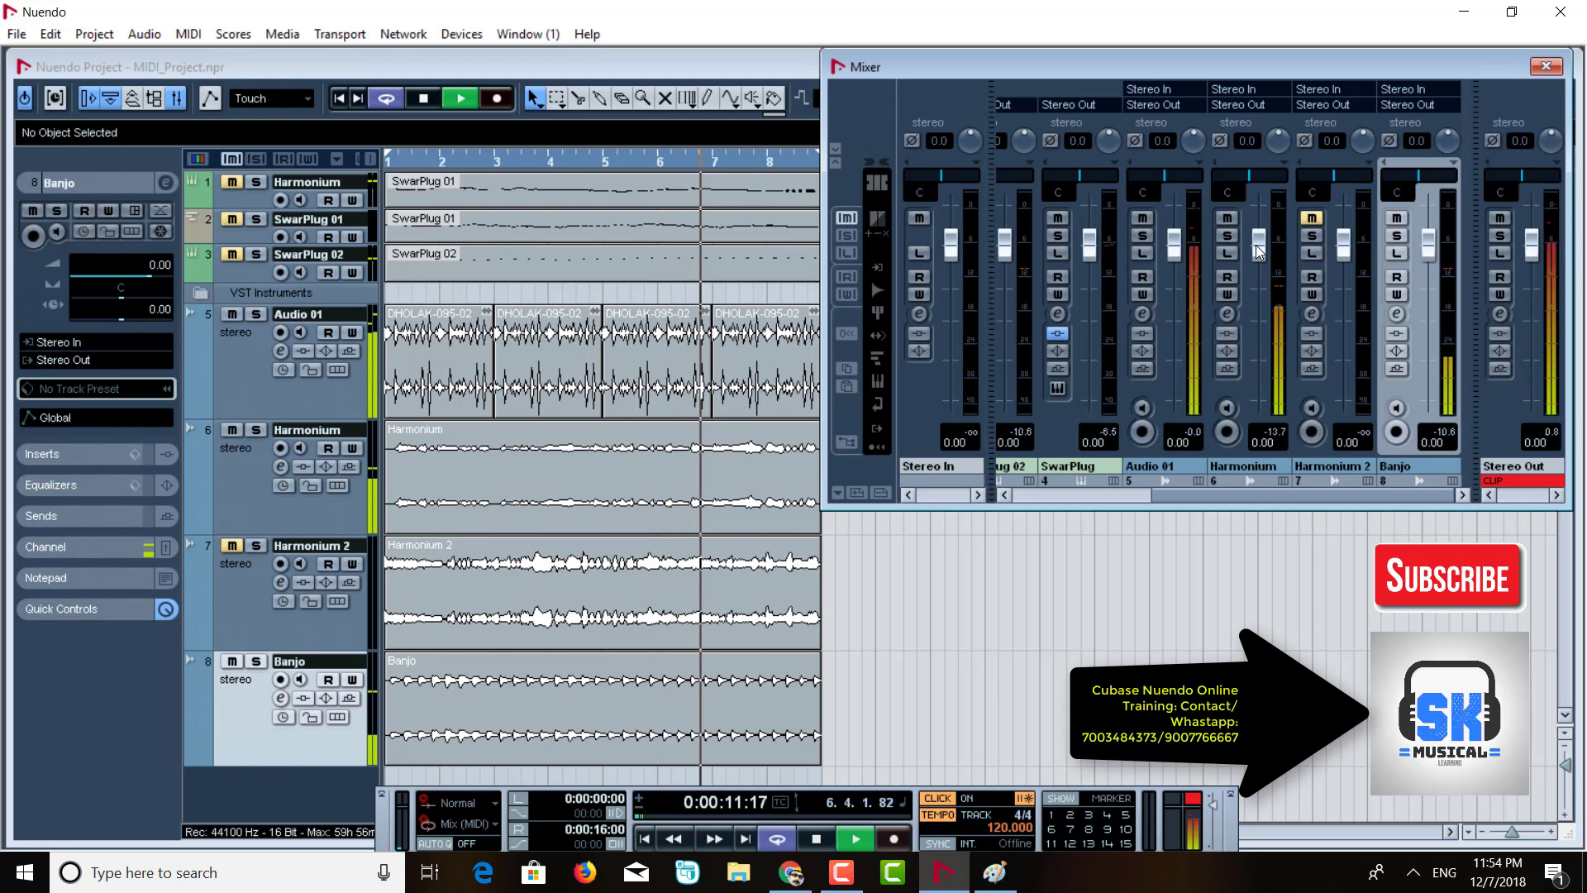
pyautogui.moveTo(1428, 242); pyautogui.dragTo(1435, 325)
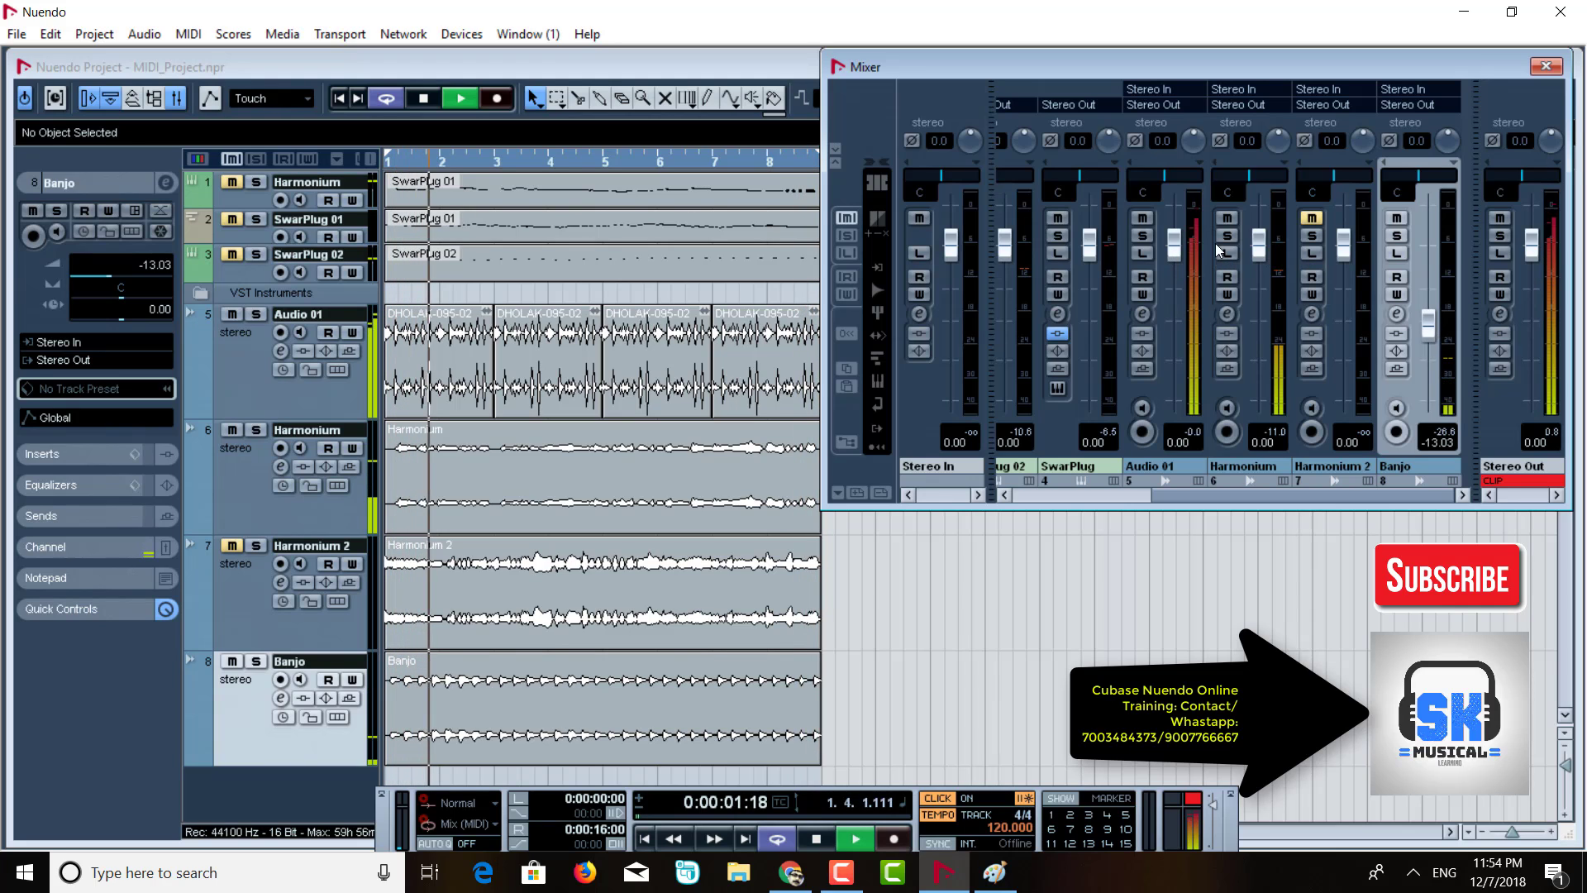
pyautogui.moveTo(1182, 256)
pyautogui.mouseDown()
pyautogui.moveTo(1182, 279)
pyautogui.moveTo(1267, 266)
pyautogui.moveTo(1269, 281)
pyautogui.moveTo(1178, 267)
pyautogui.mouseUp()
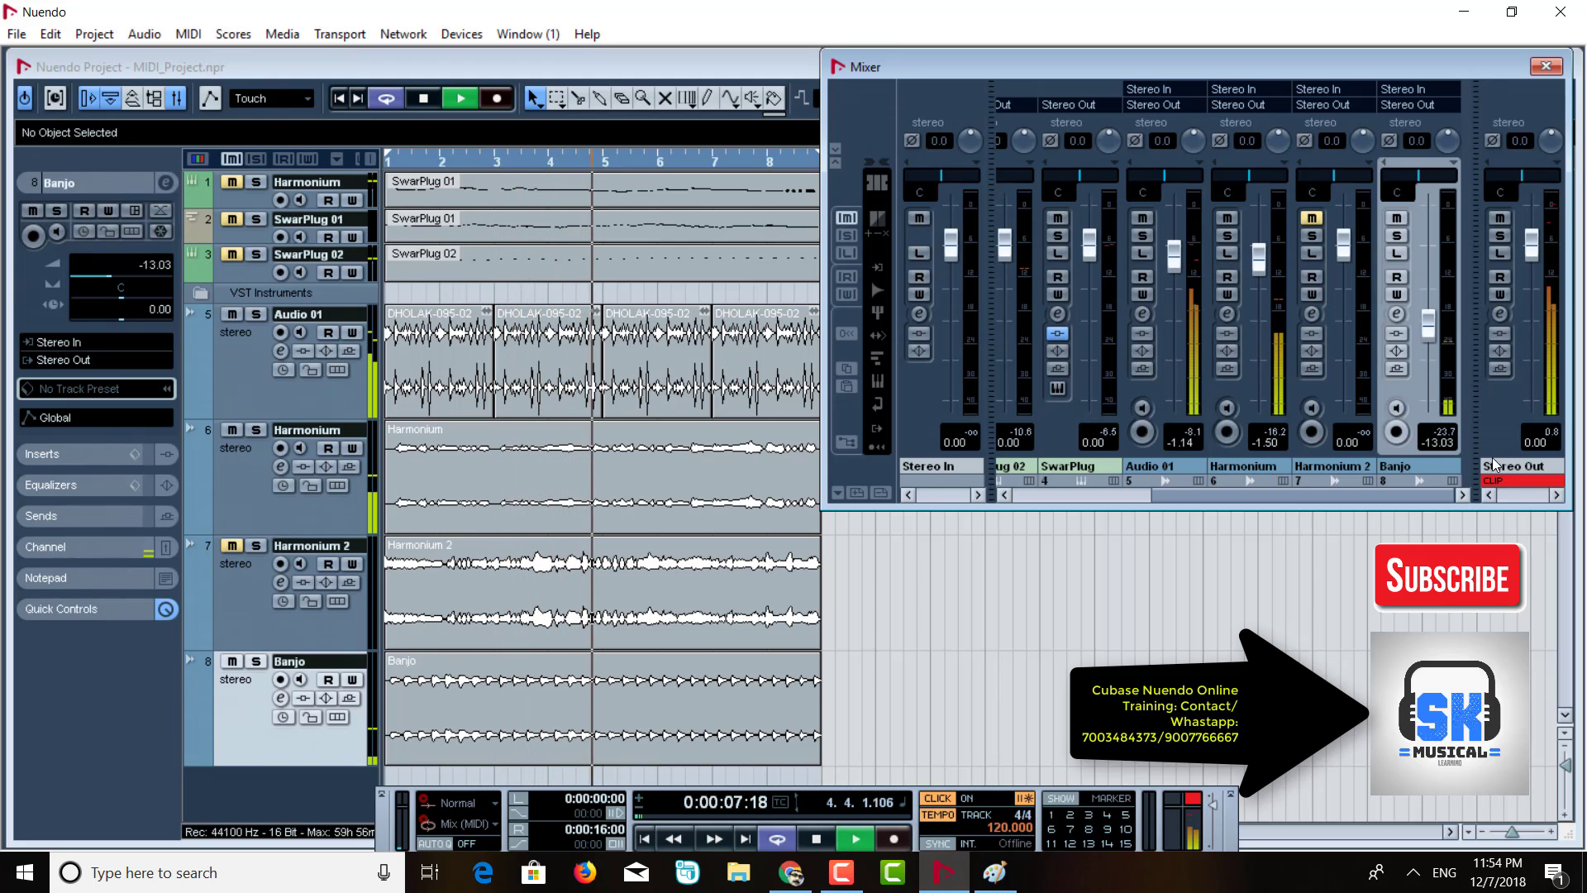
pyautogui.click(1502, 482)
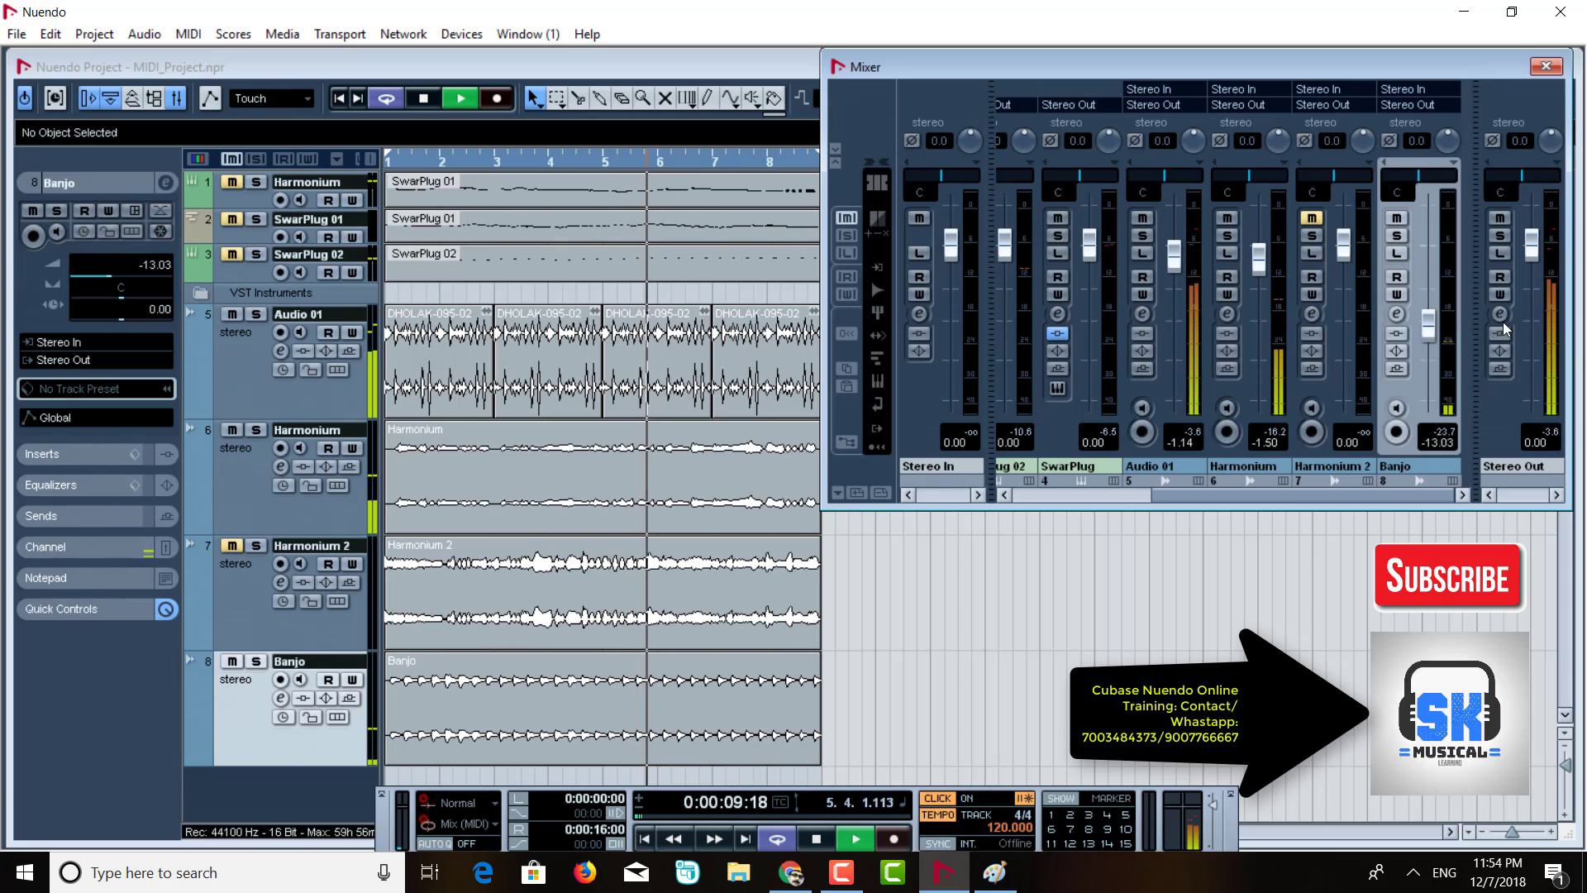
pyautogui.moveTo(1430, 327); pyautogui.dragTo(1430, 322)
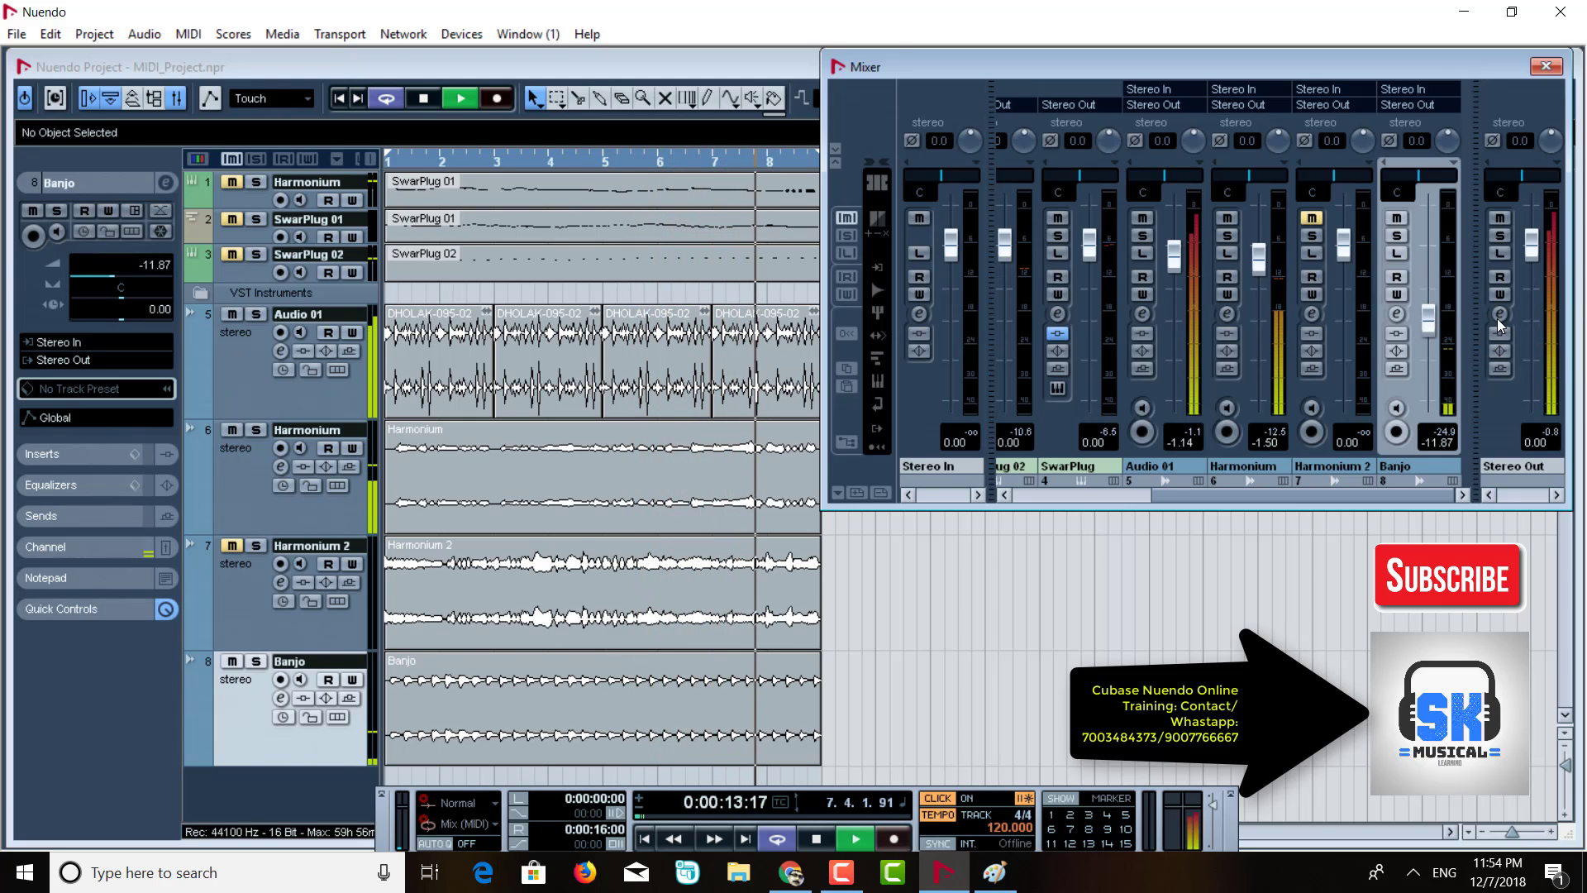
pyautogui.press('space')
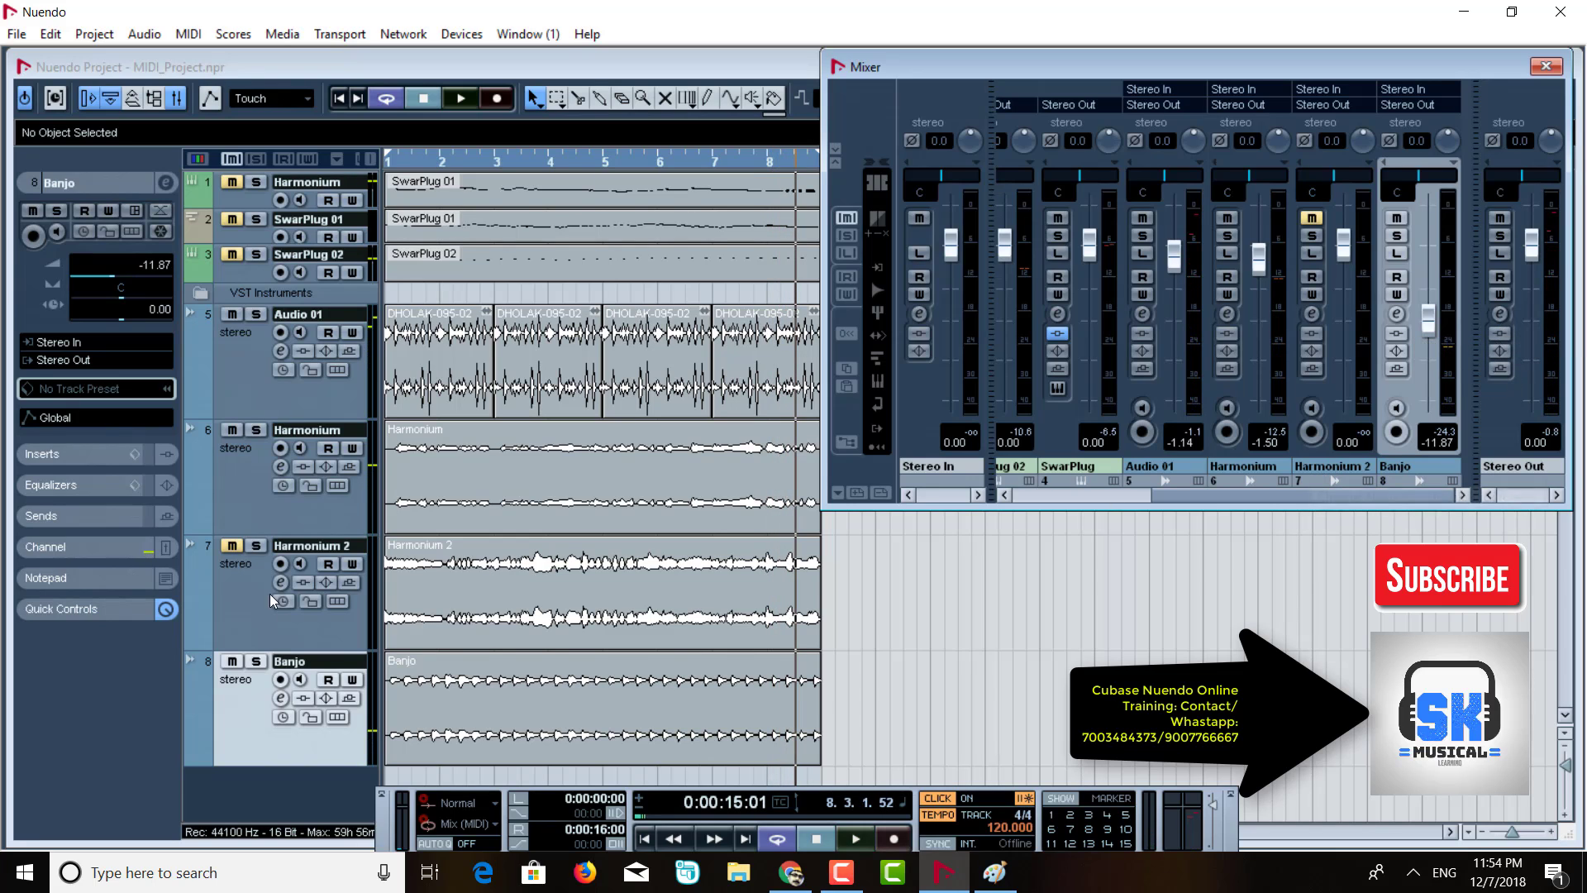
# Insert FabFilter Pro-Q 2 in the first insert slot of the Harmonium audio track.
pyautogui.click(238, 503)
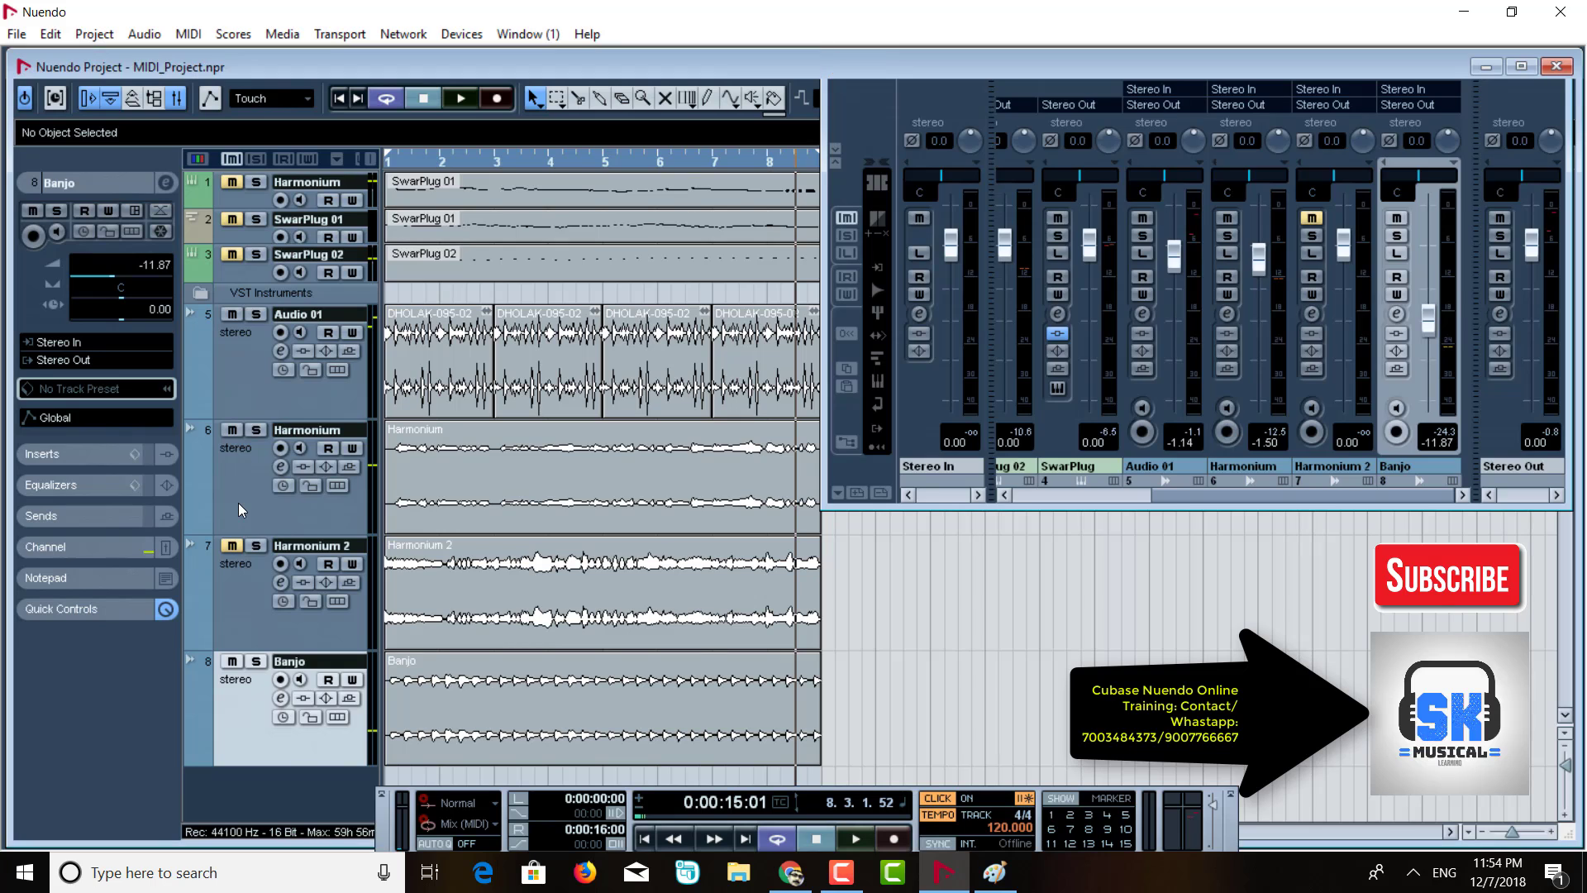
pyautogui.click(282, 466)
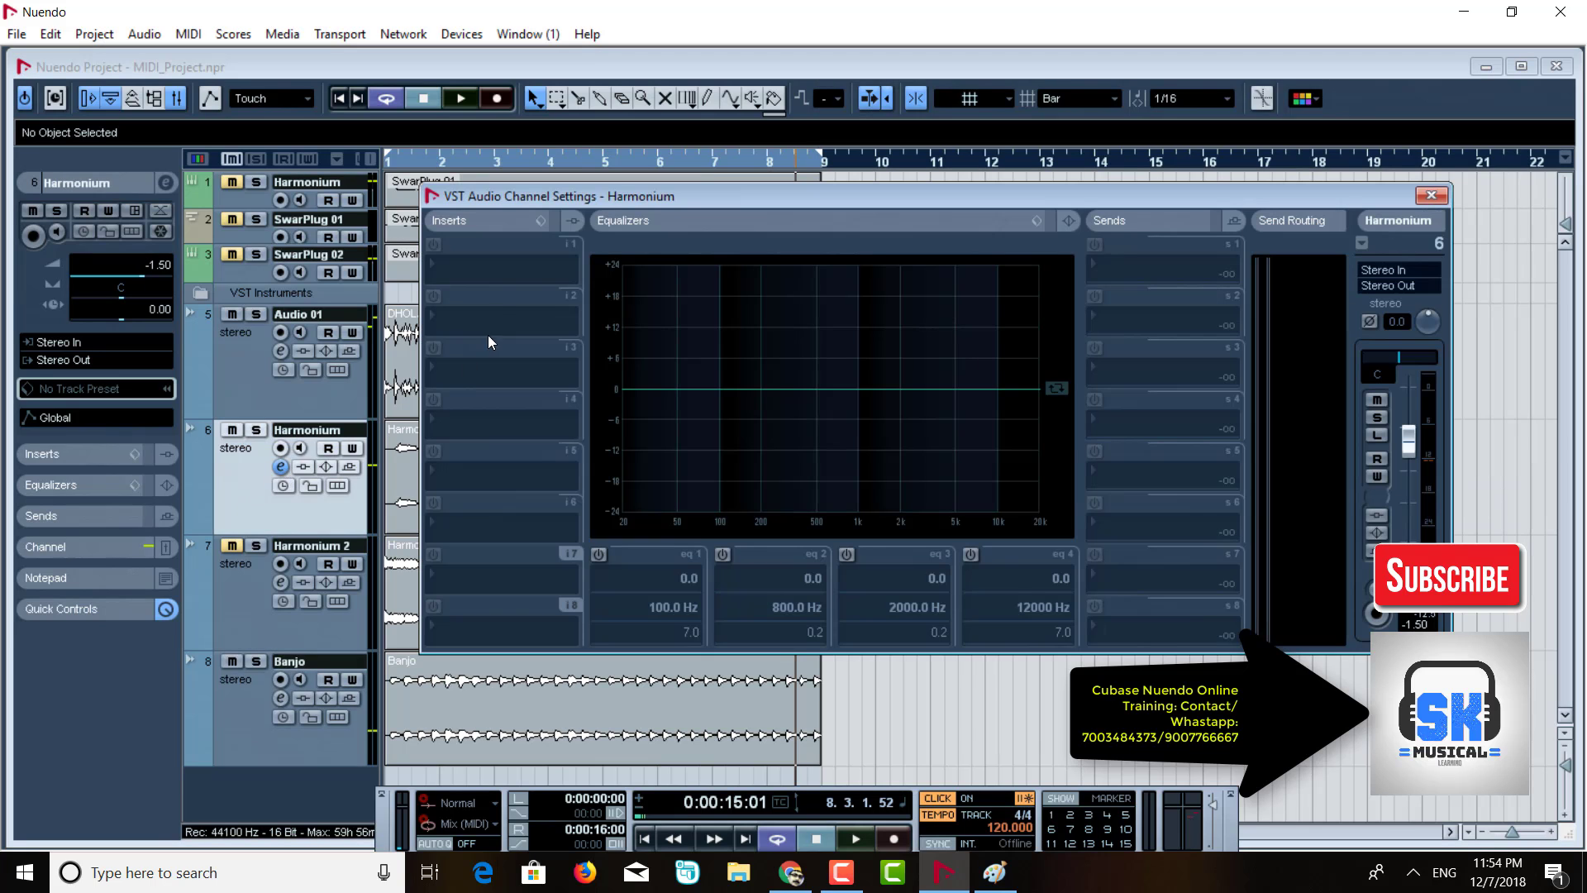
pyautogui.click(504, 265)
pyautogui.moveTo(686, 161)
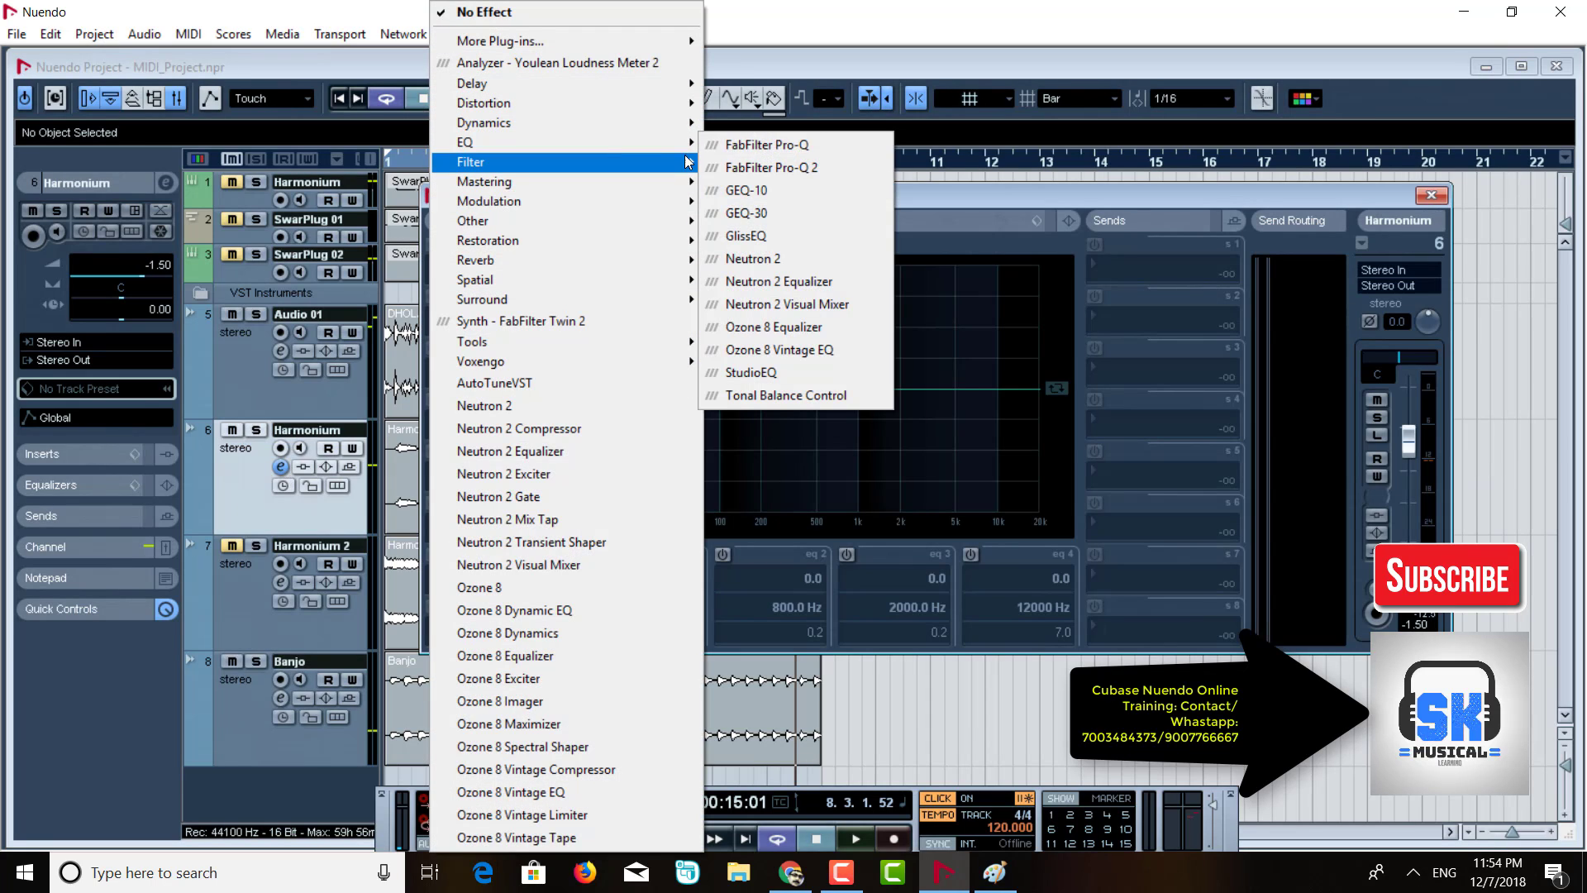
pyautogui.click(777, 168)
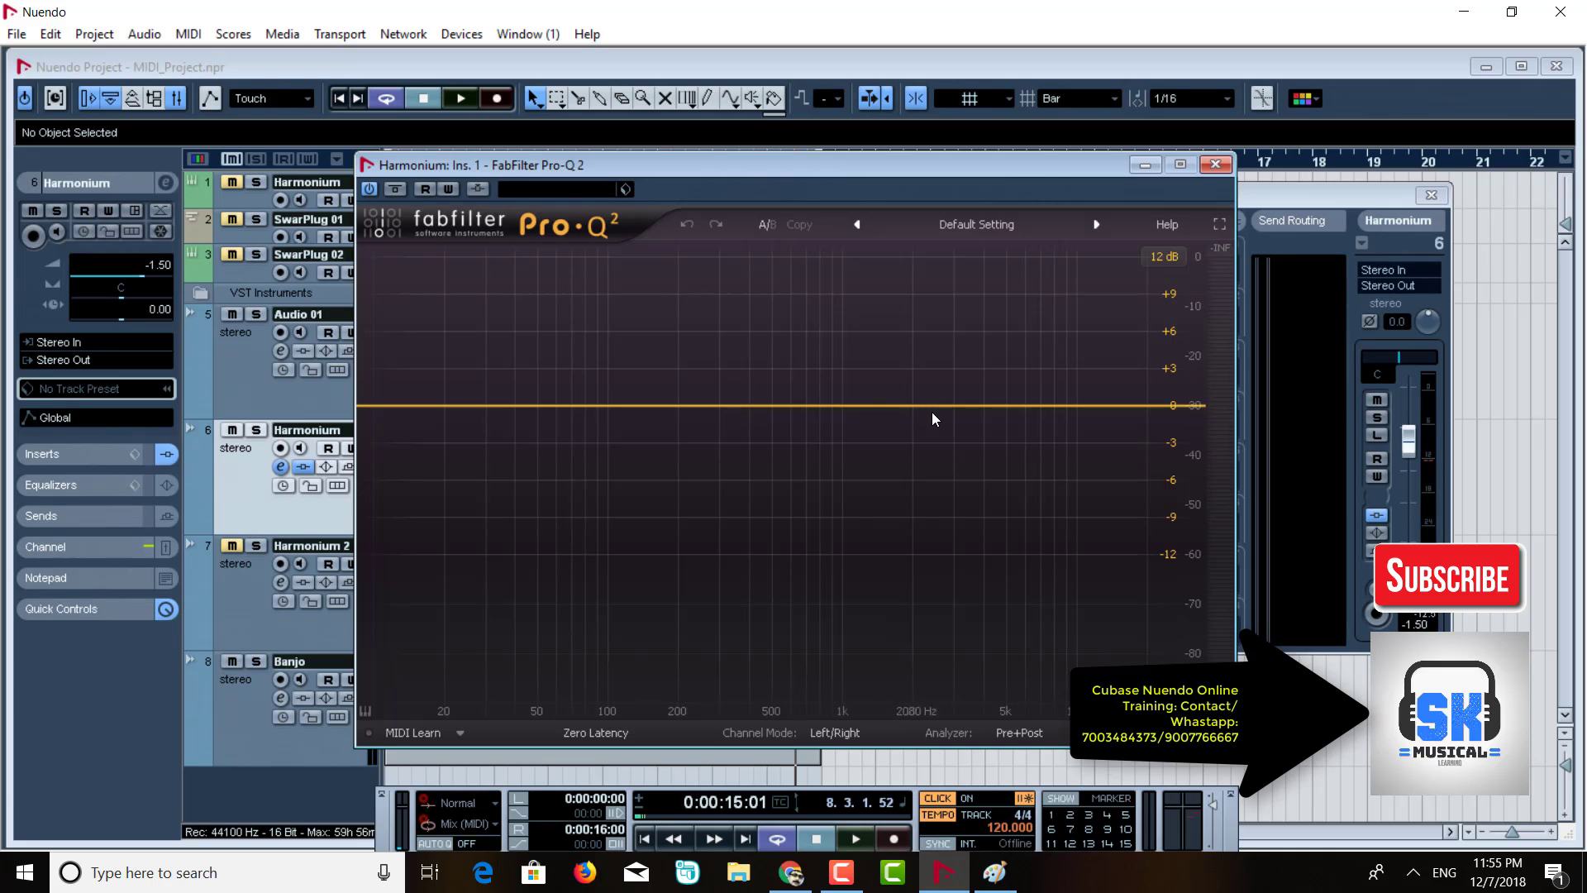
# Add a bell band to the Harmonium EQ and, during playback, shift it to about 9435 Hz and +3.25 dB.
pyautogui.moveTo(935, 407); pyautogui.dragTo(996, 382)
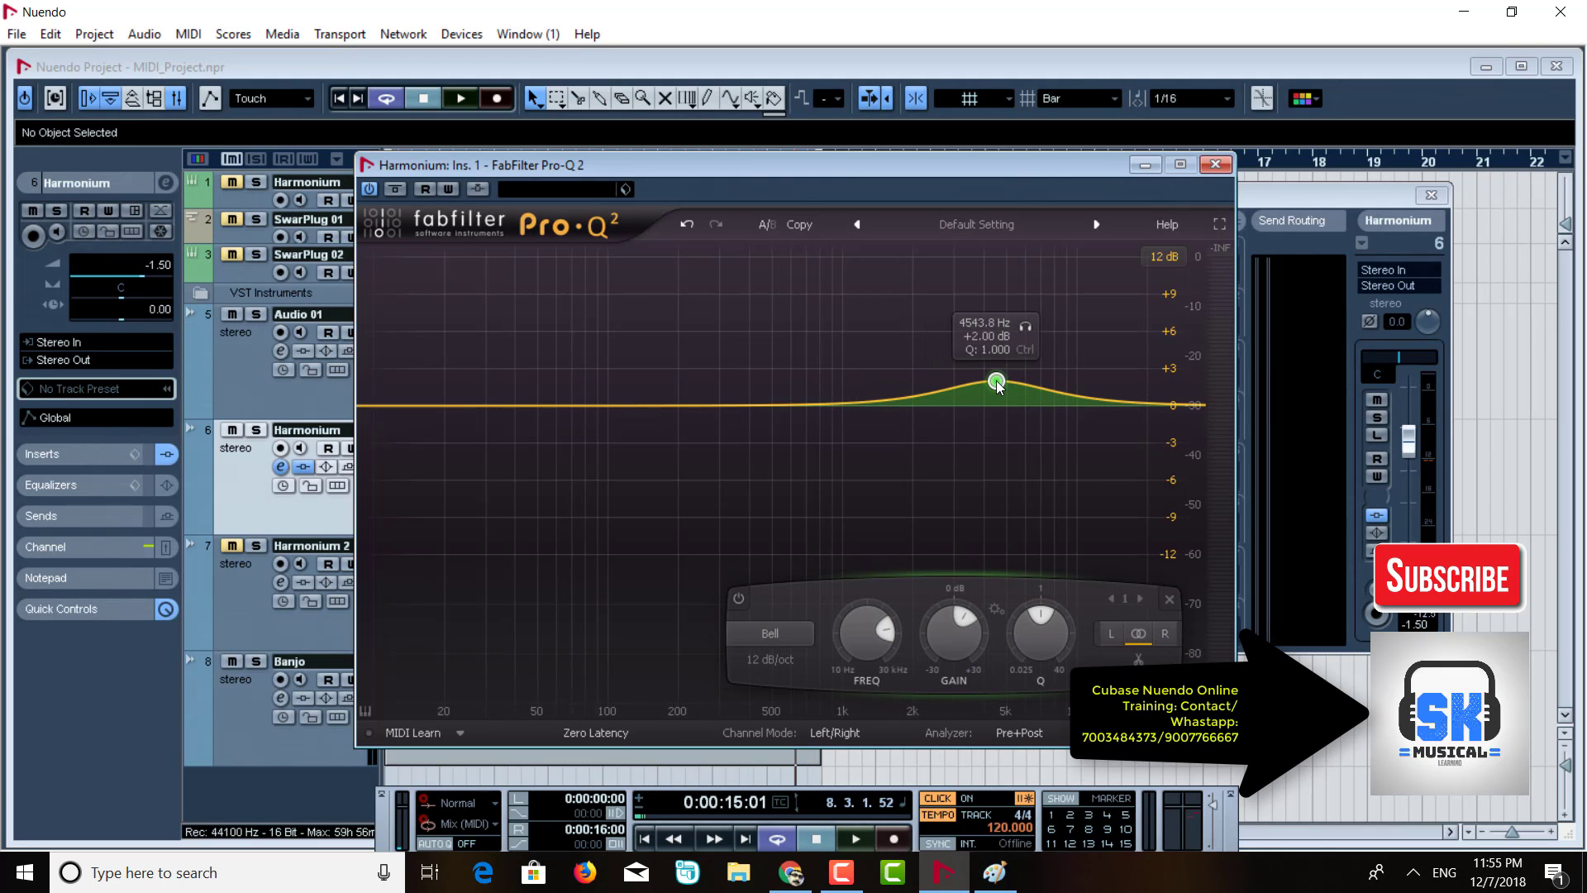
pyautogui.press('space')
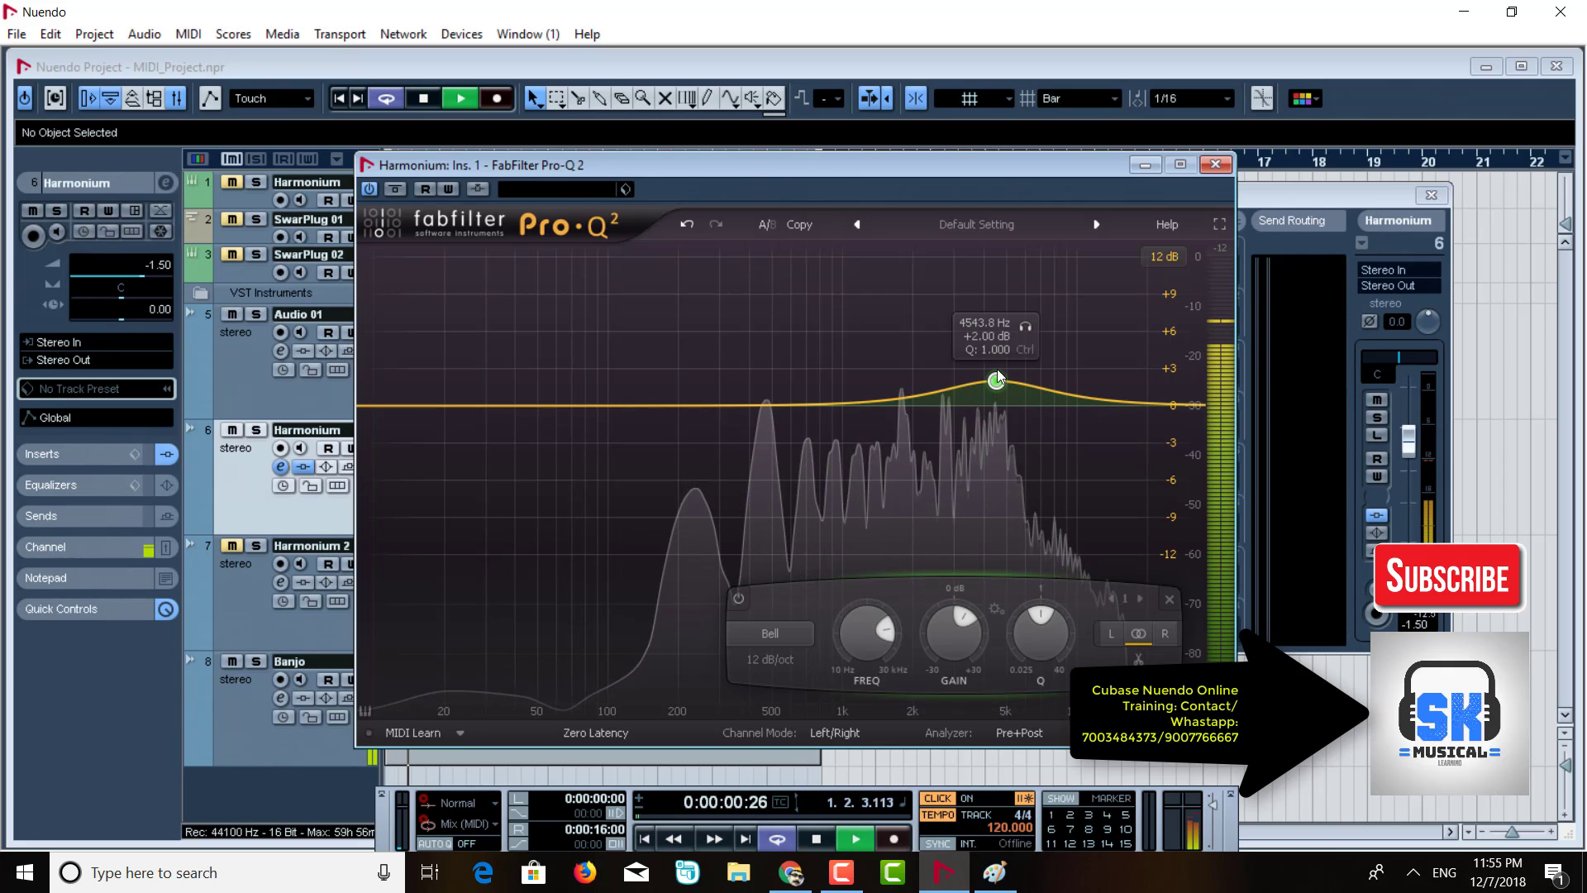
pyautogui.moveTo(998, 377); pyautogui.dragTo(1071, 363)
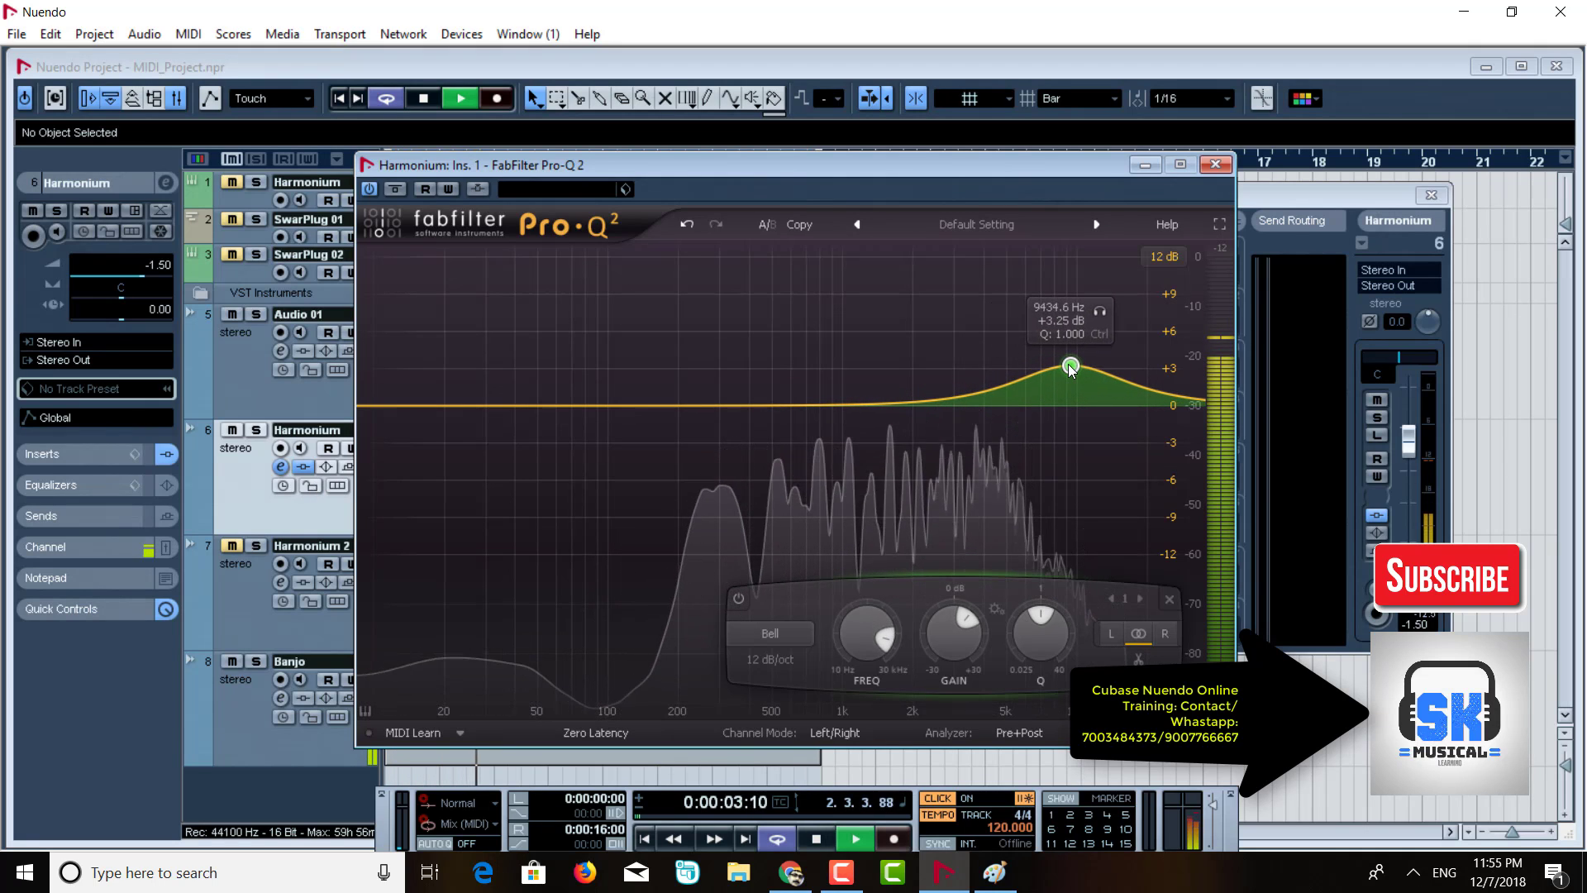
# Load the Clean preset in Pro-Q 2, add a high shelf at about 6819 Hz with +3.08 dB, and close the plug-in.
pyautogui.click(1021, 228)
pyautogui.click(949, 336)
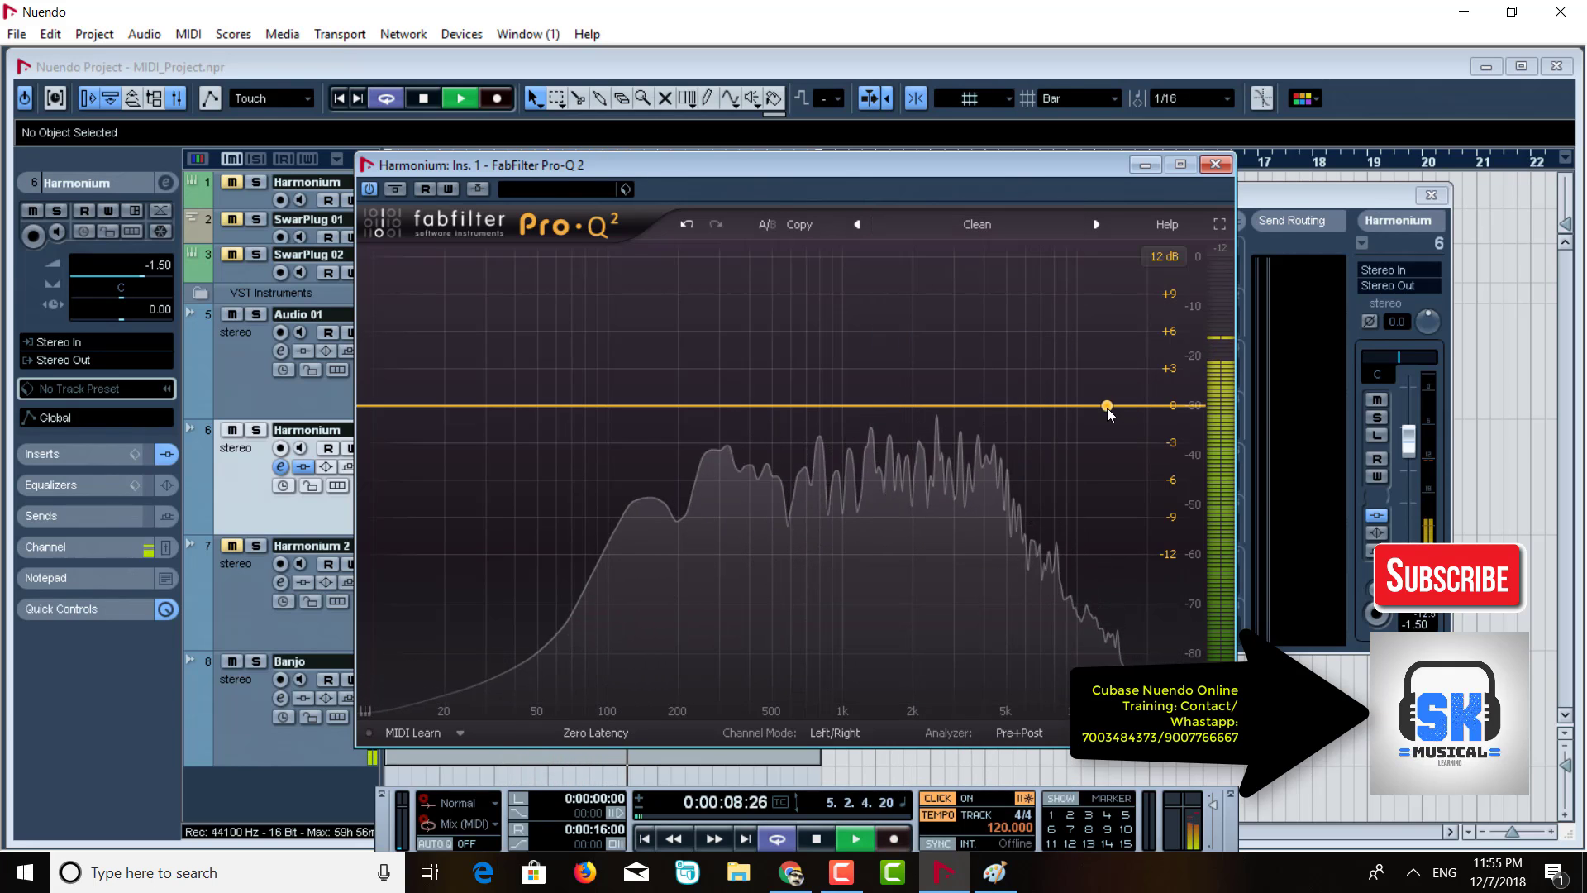
pyautogui.moveTo(1107, 406); pyautogui.dragTo(1042, 369)
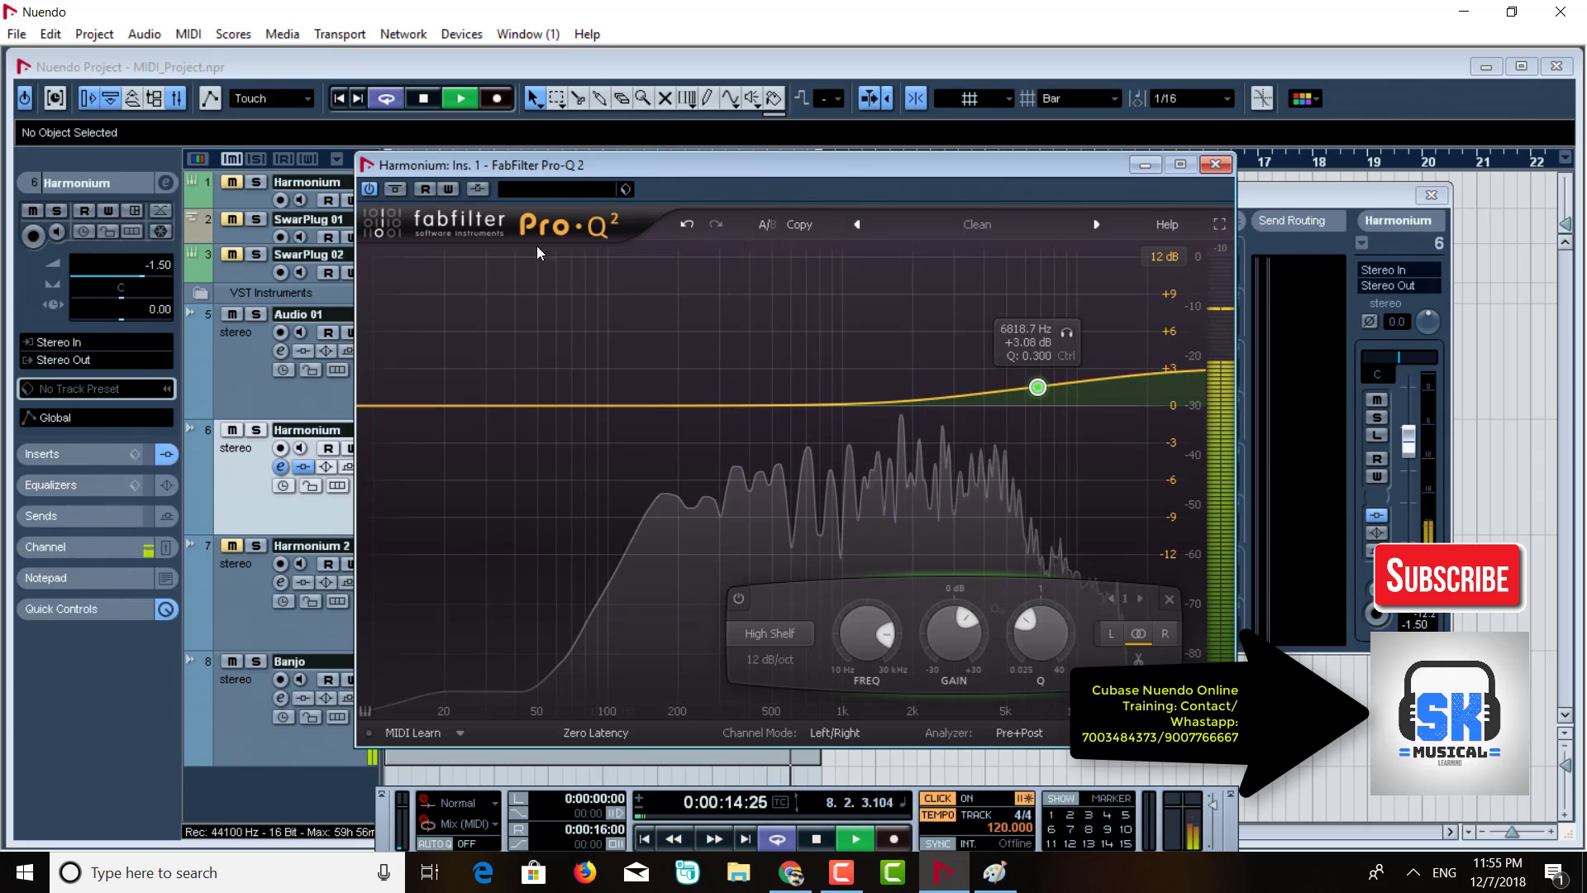
pyautogui.click(1215, 165)
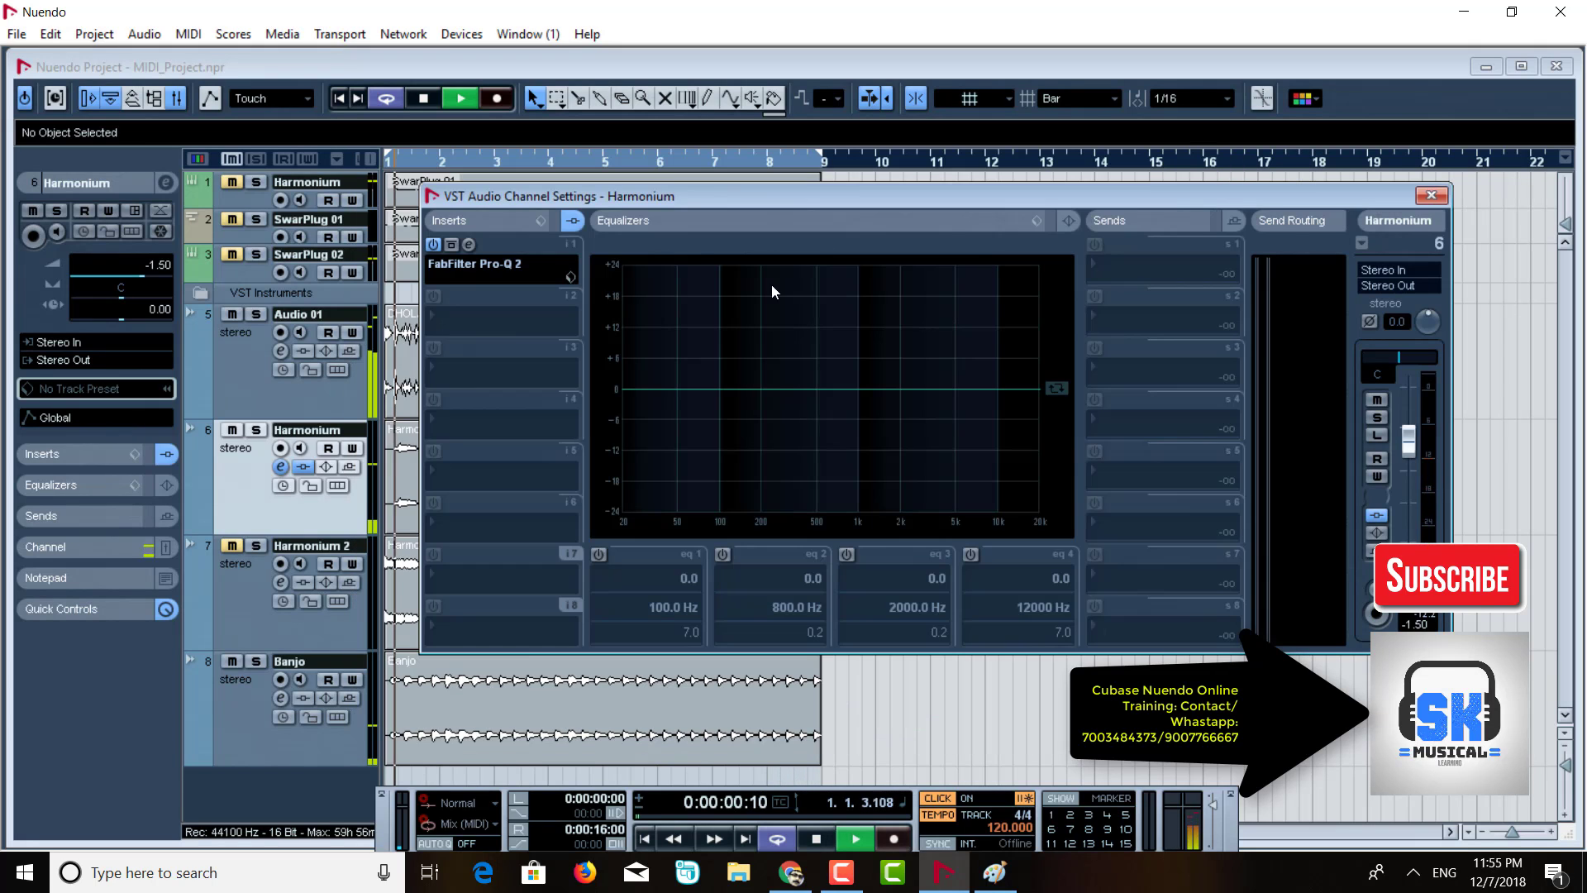
# Insert Reverberate in Harmonium's second insert slot with the Bright cathedral preset and close the plug-in window.
pyautogui.click(475, 321)
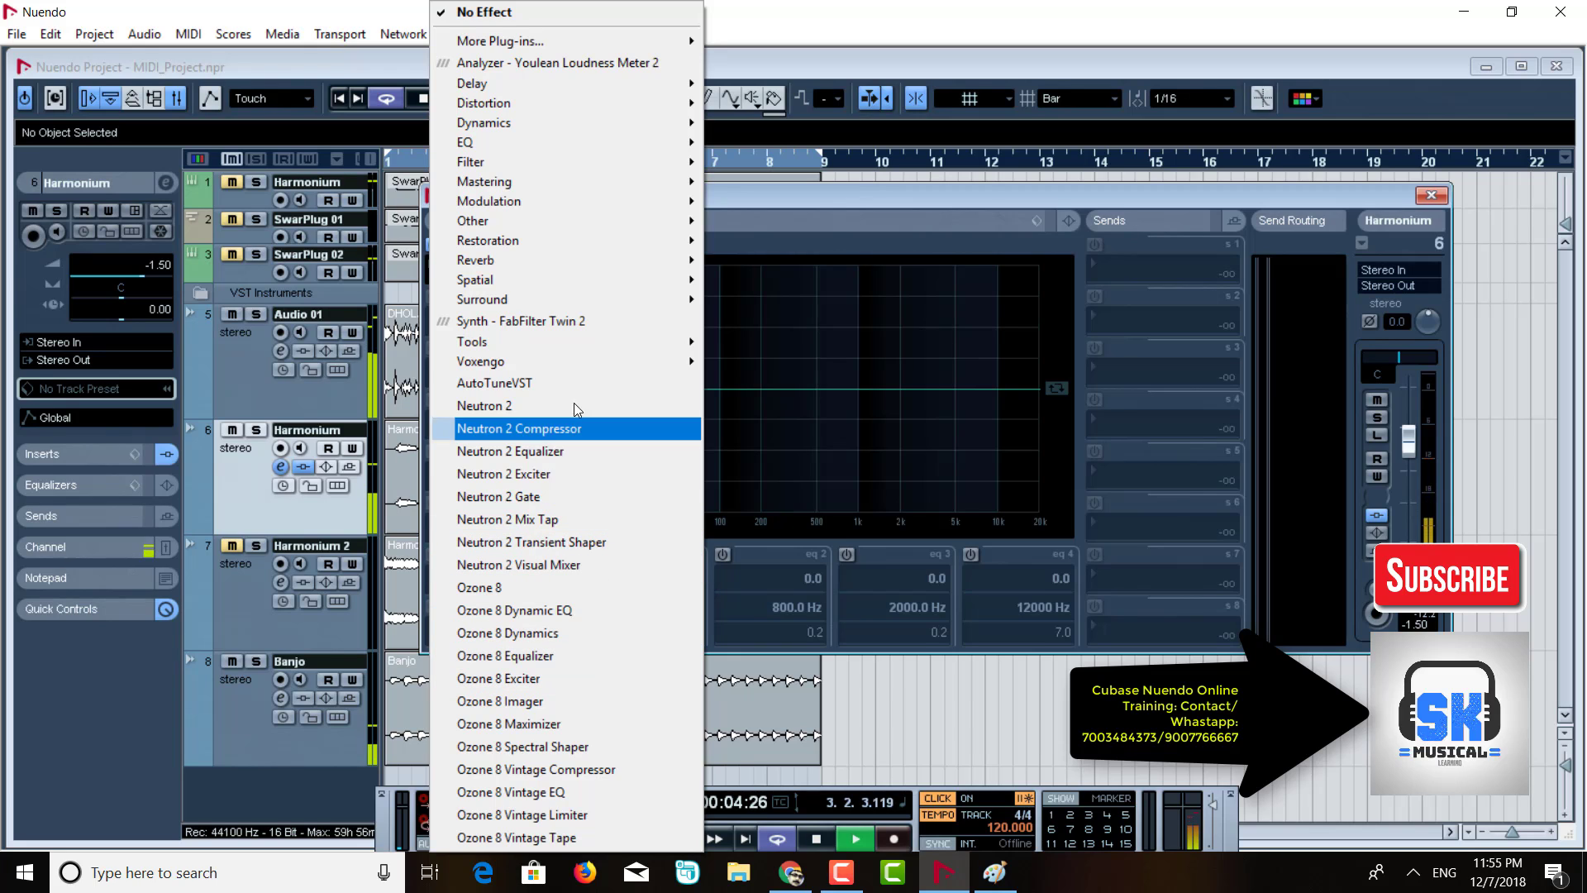
pyautogui.moveTo(565, 84)
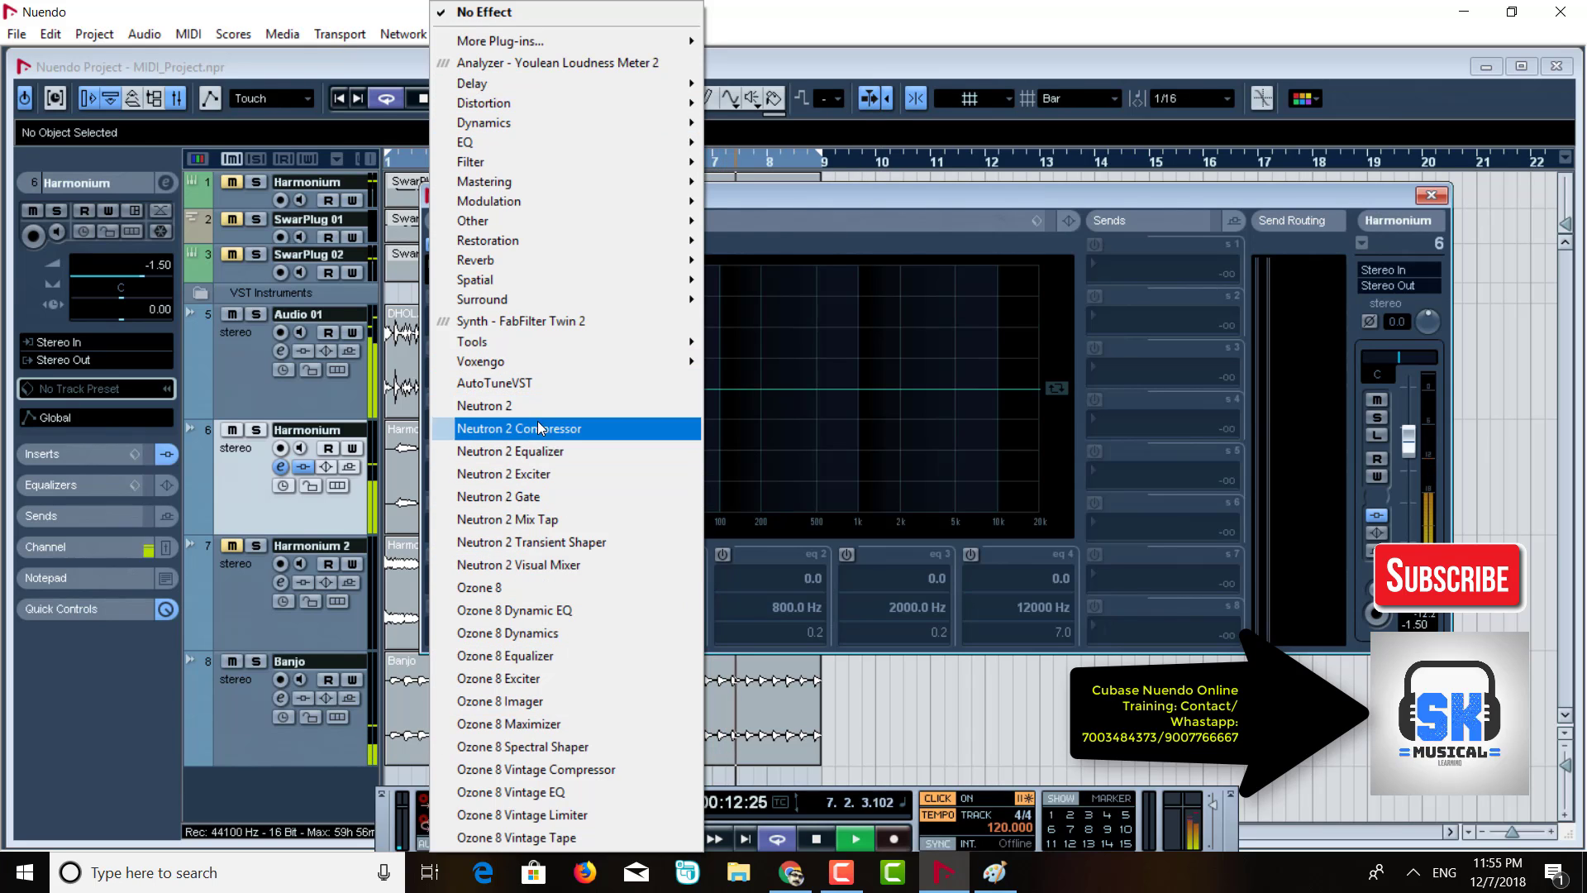
pyautogui.moveTo(612, 47)
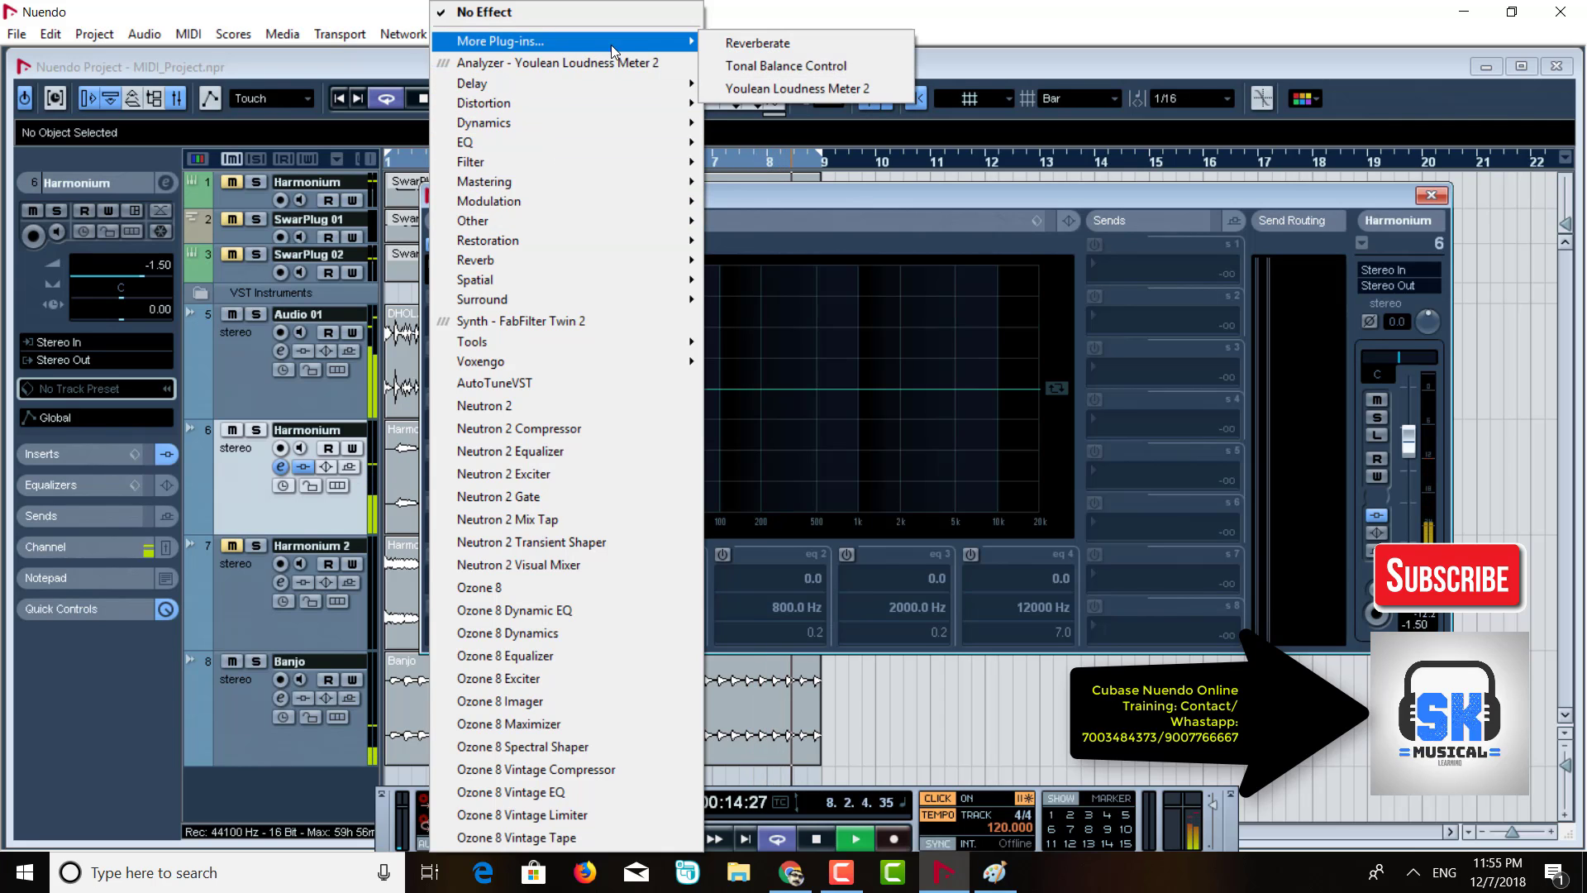
pyautogui.click(758, 43)
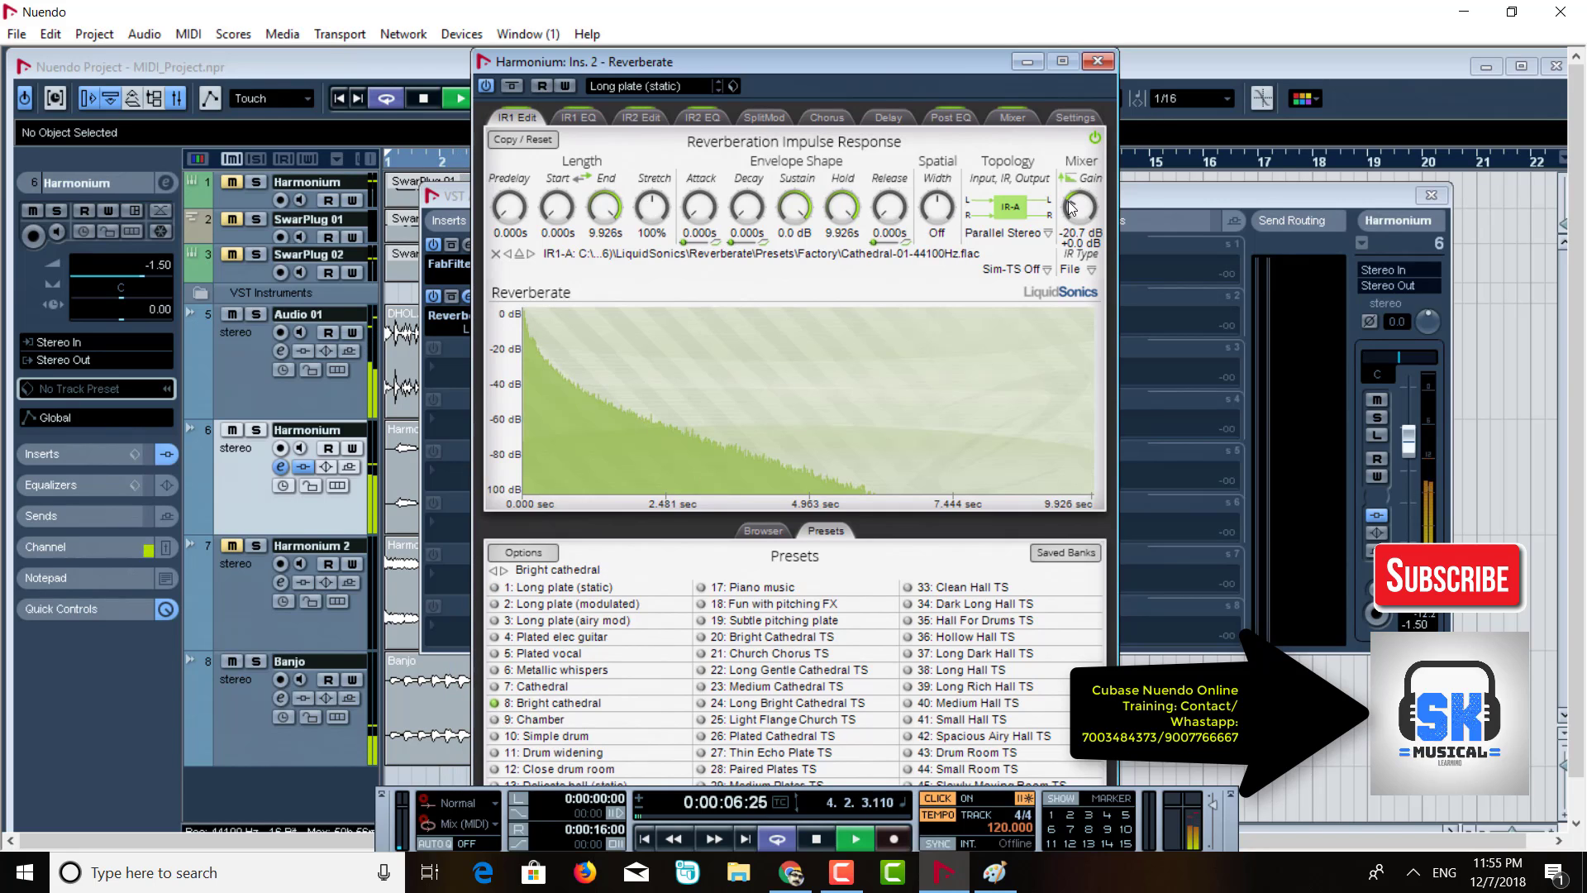
pyautogui.click(1099, 61)
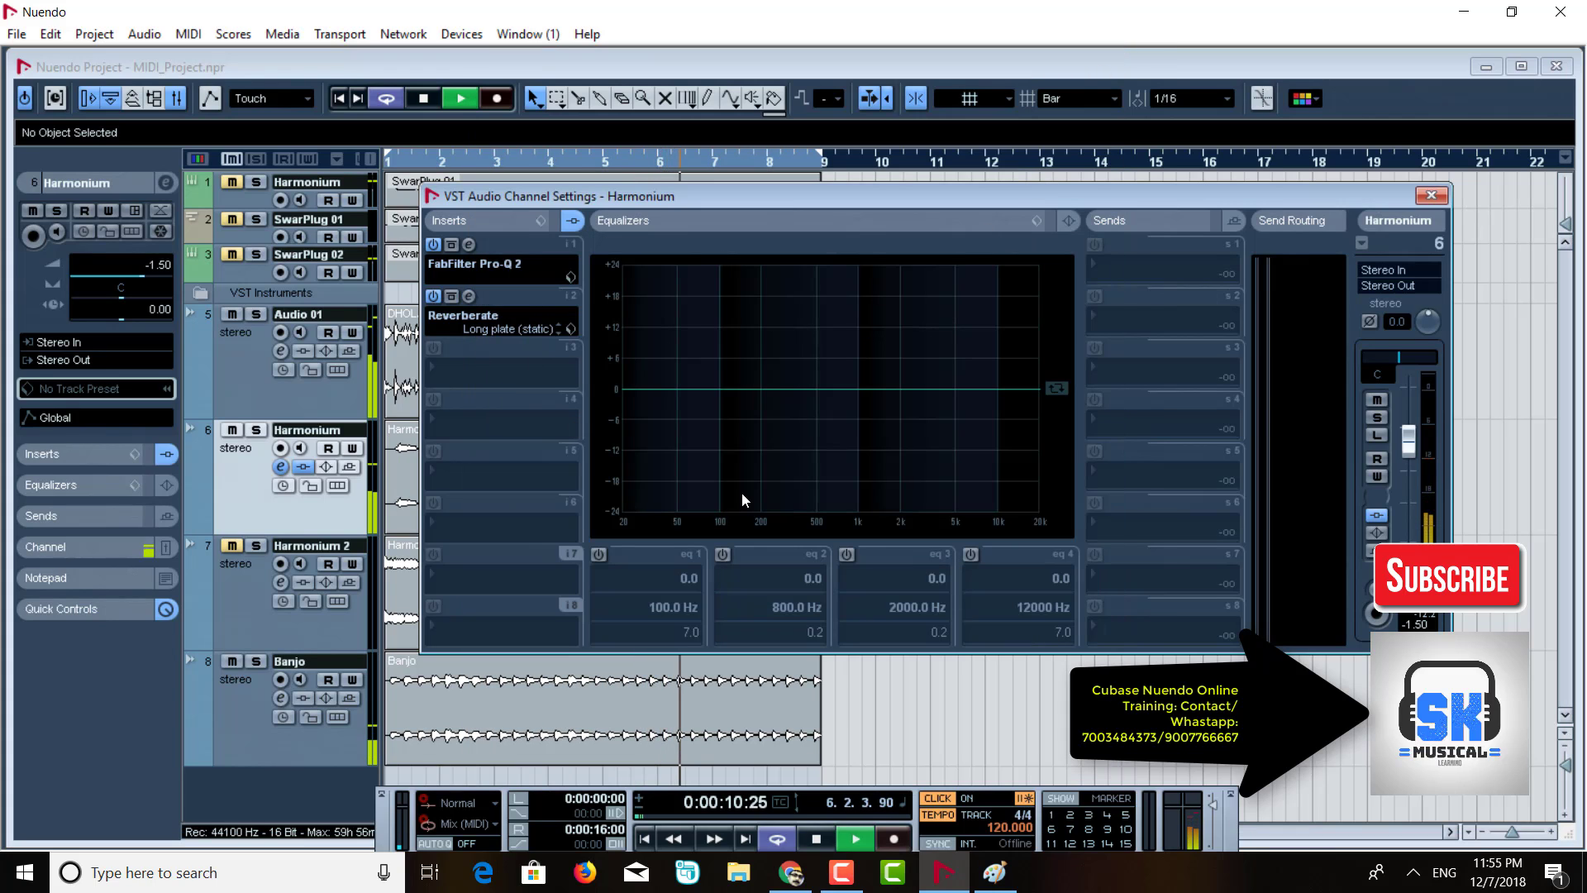
# In the Mixer, set Harmonium to 0.00 and Audio 01 to 0.40, reset the output clip indicator, and stop playback.
pyautogui.click(177, 100)
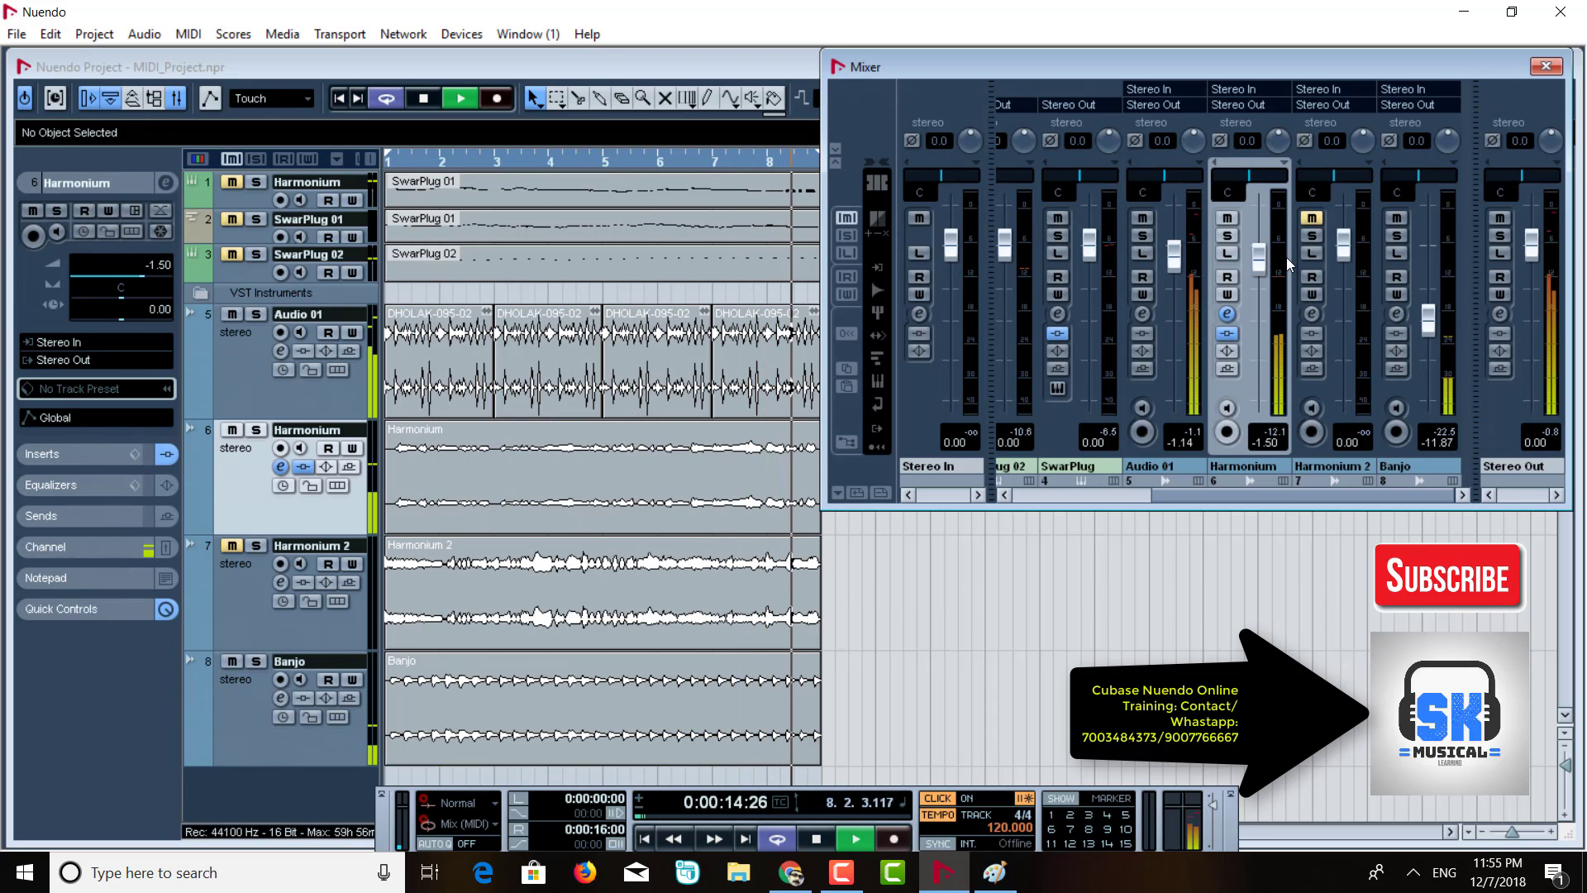
pyautogui.moveTo(1258, 258)
pyautogui.mouseDown()
pyautogui.moveTo(1261, 235)
pyautogui.moveTo(1260, 255)
pyautogui.mouseUp()
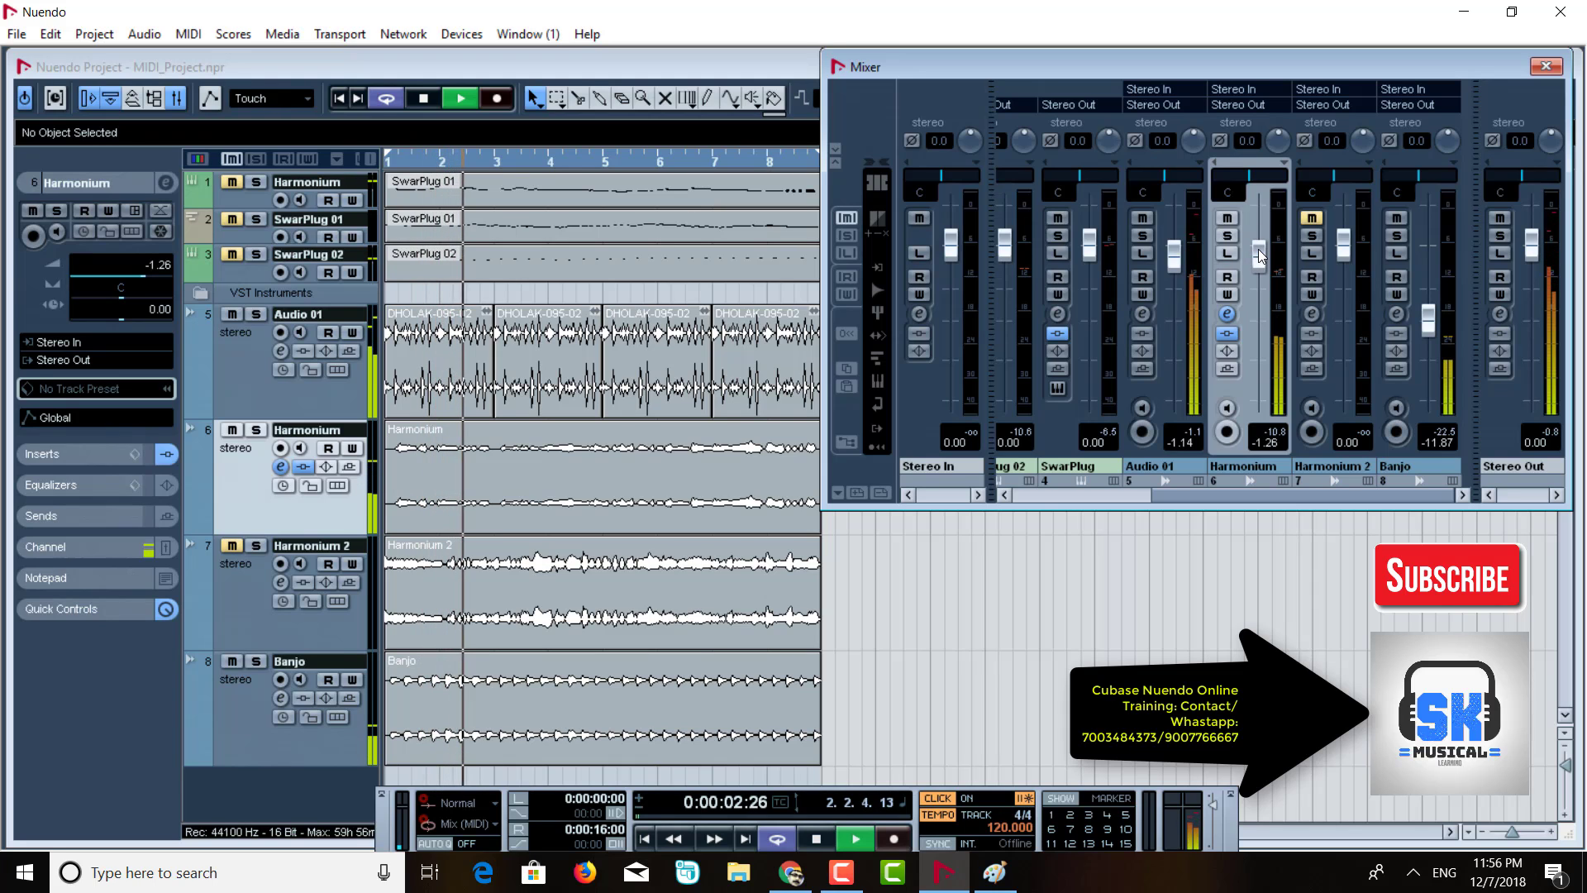
pyautogui.keyDown('ctrl'); pyautogui.click(1260, 256); pyautogui.keyUp('ctrl')
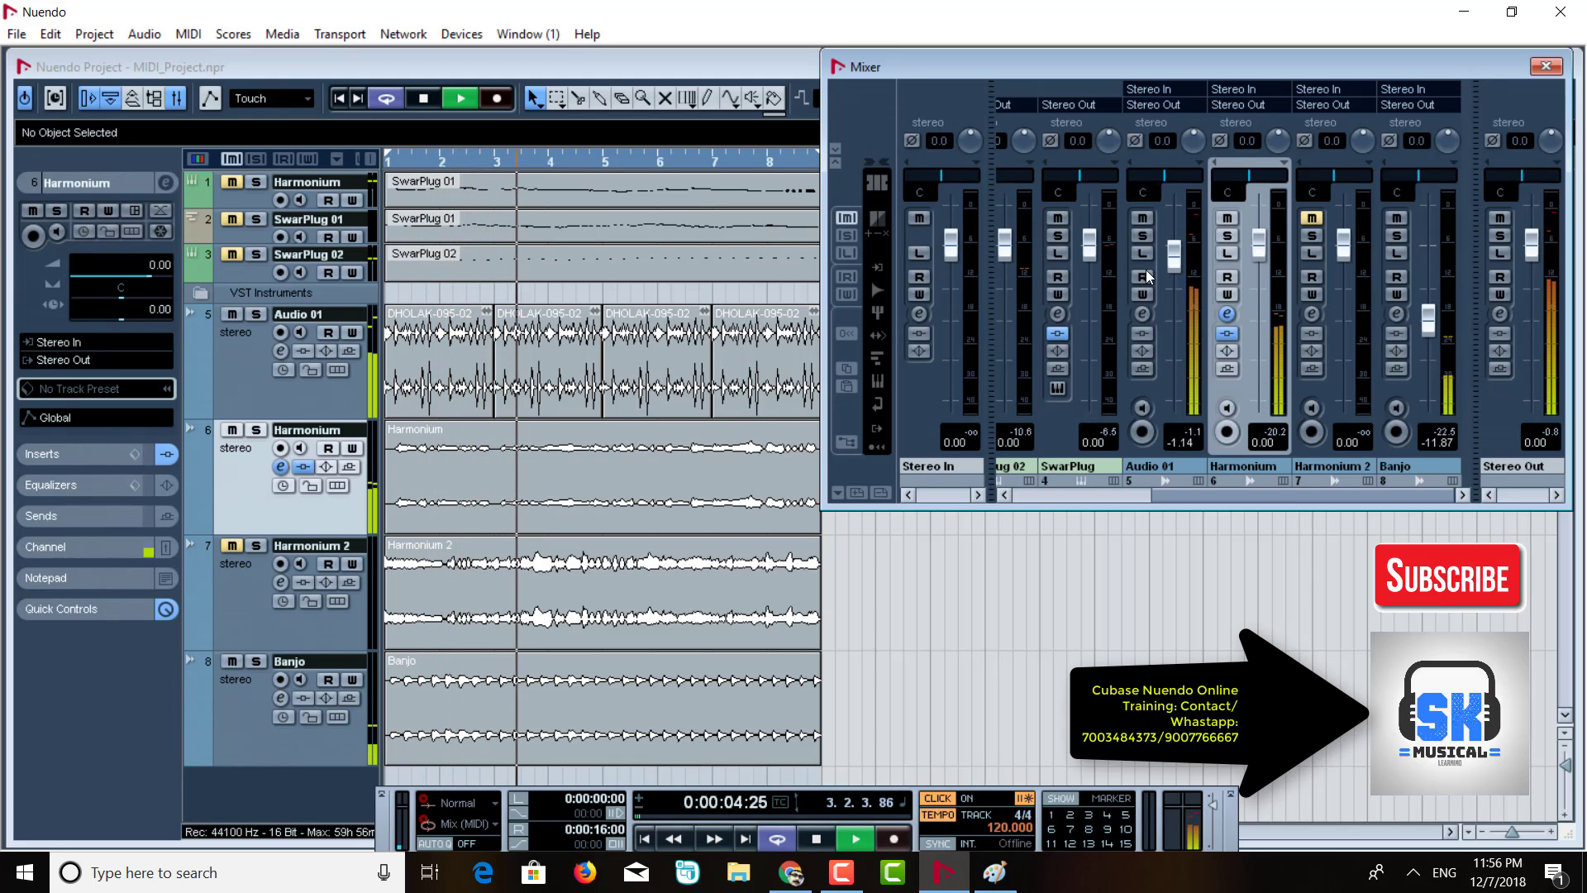
pyautogui.moveTo(1174, 258); pyautogui.dragTo(1179, 252)
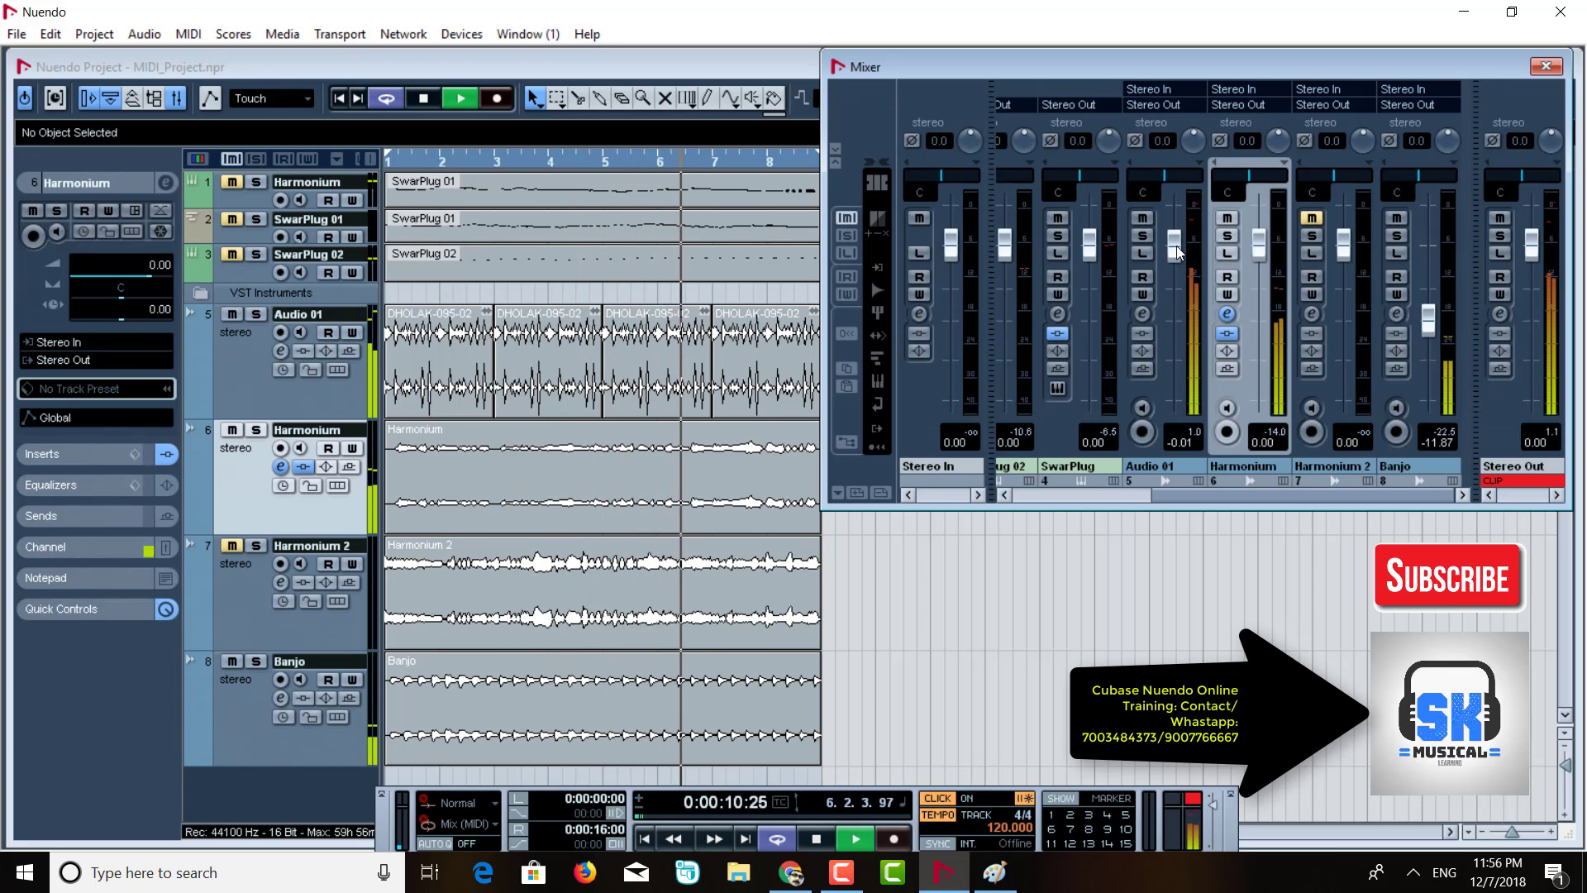
pyautogui.click(1522, 480)
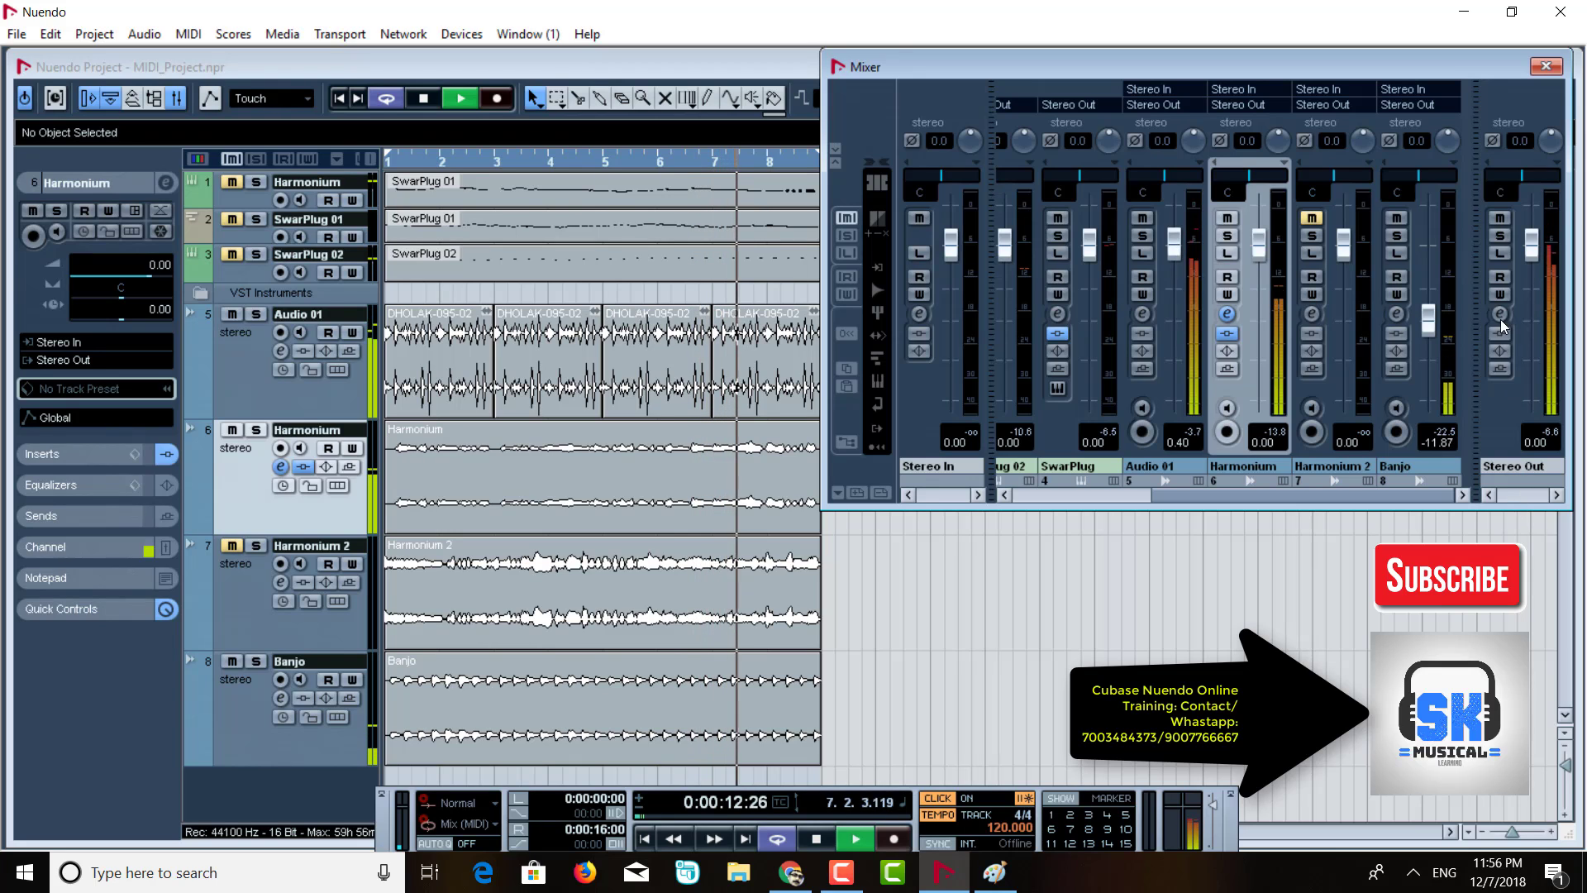
pyautogui.press('space')
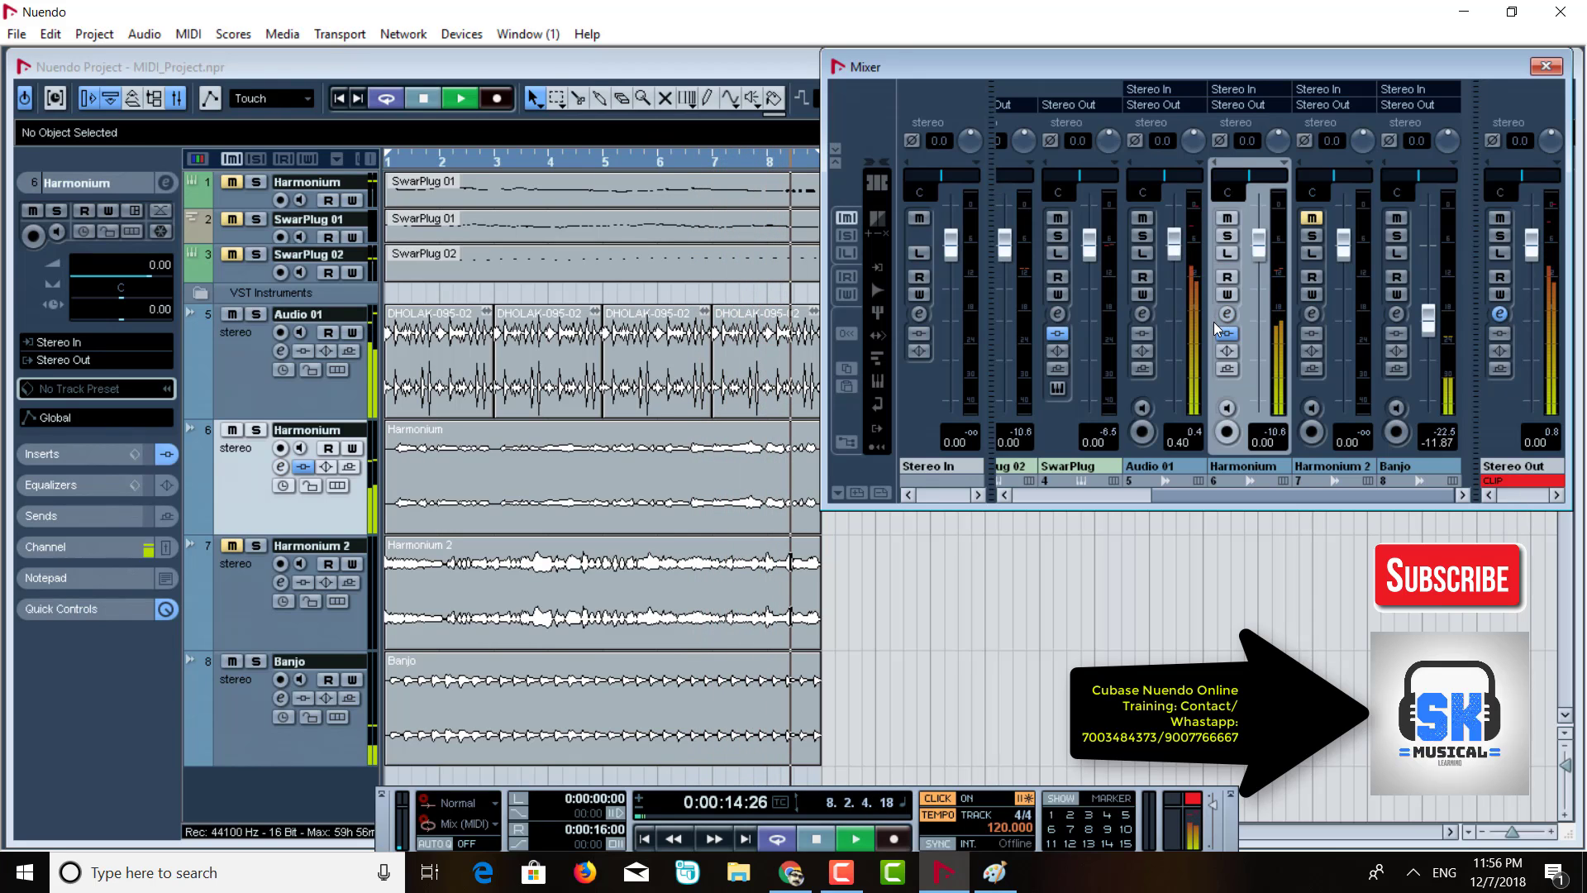
# Insert Youlean Loudness Meter 2 in the first insert slot of the Stereo Out channel.
pyautogui.click(1500, 316)
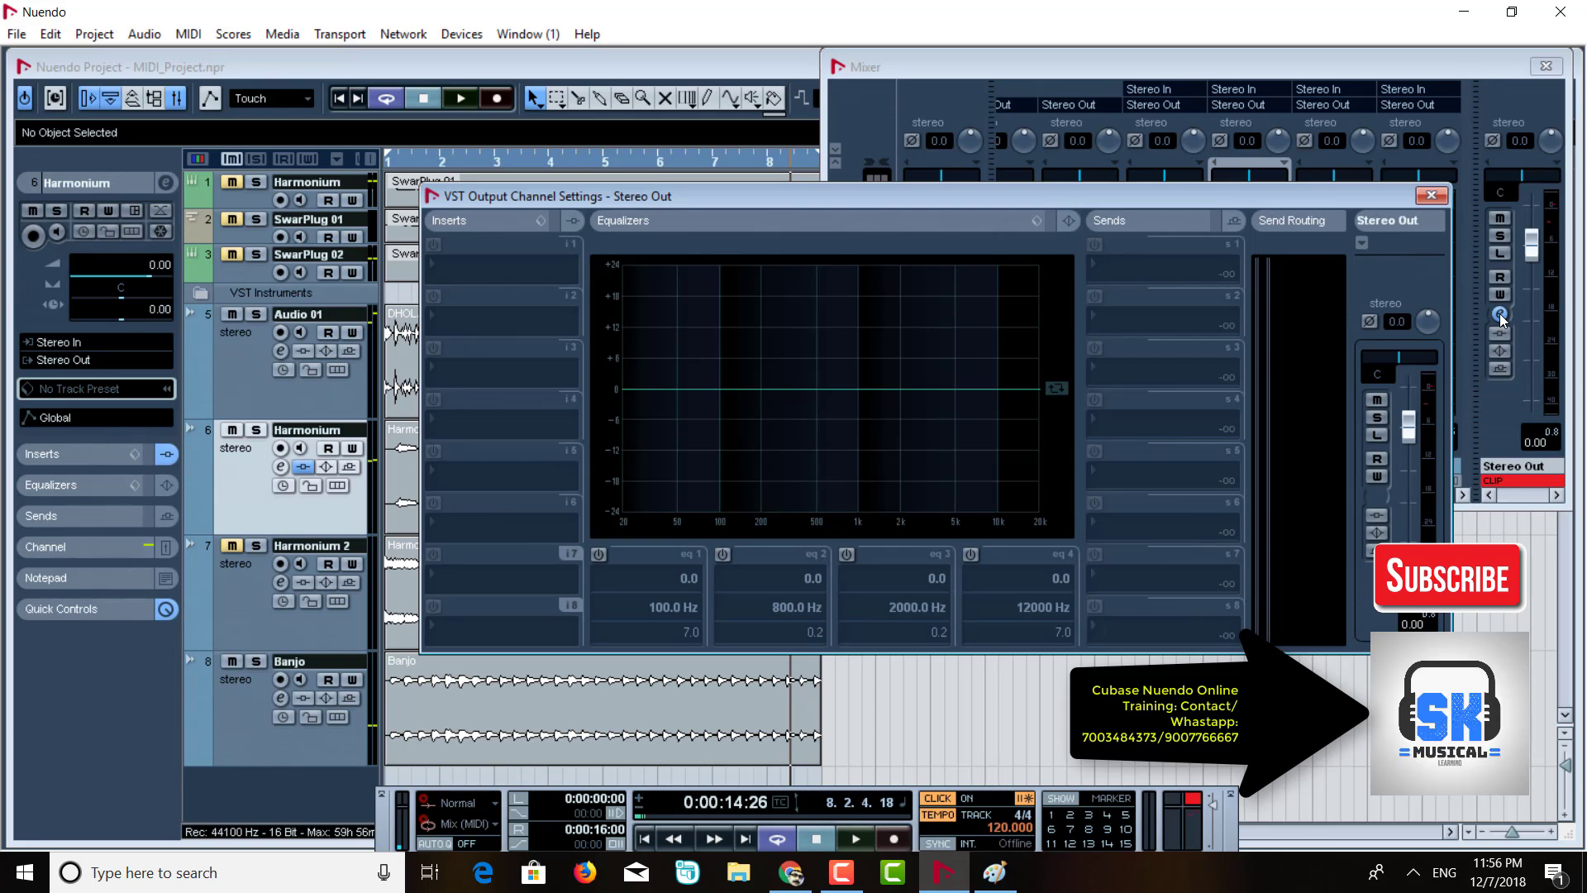
pyautogui.click(488, 269)
pyautogui.moveTo(543, 40)
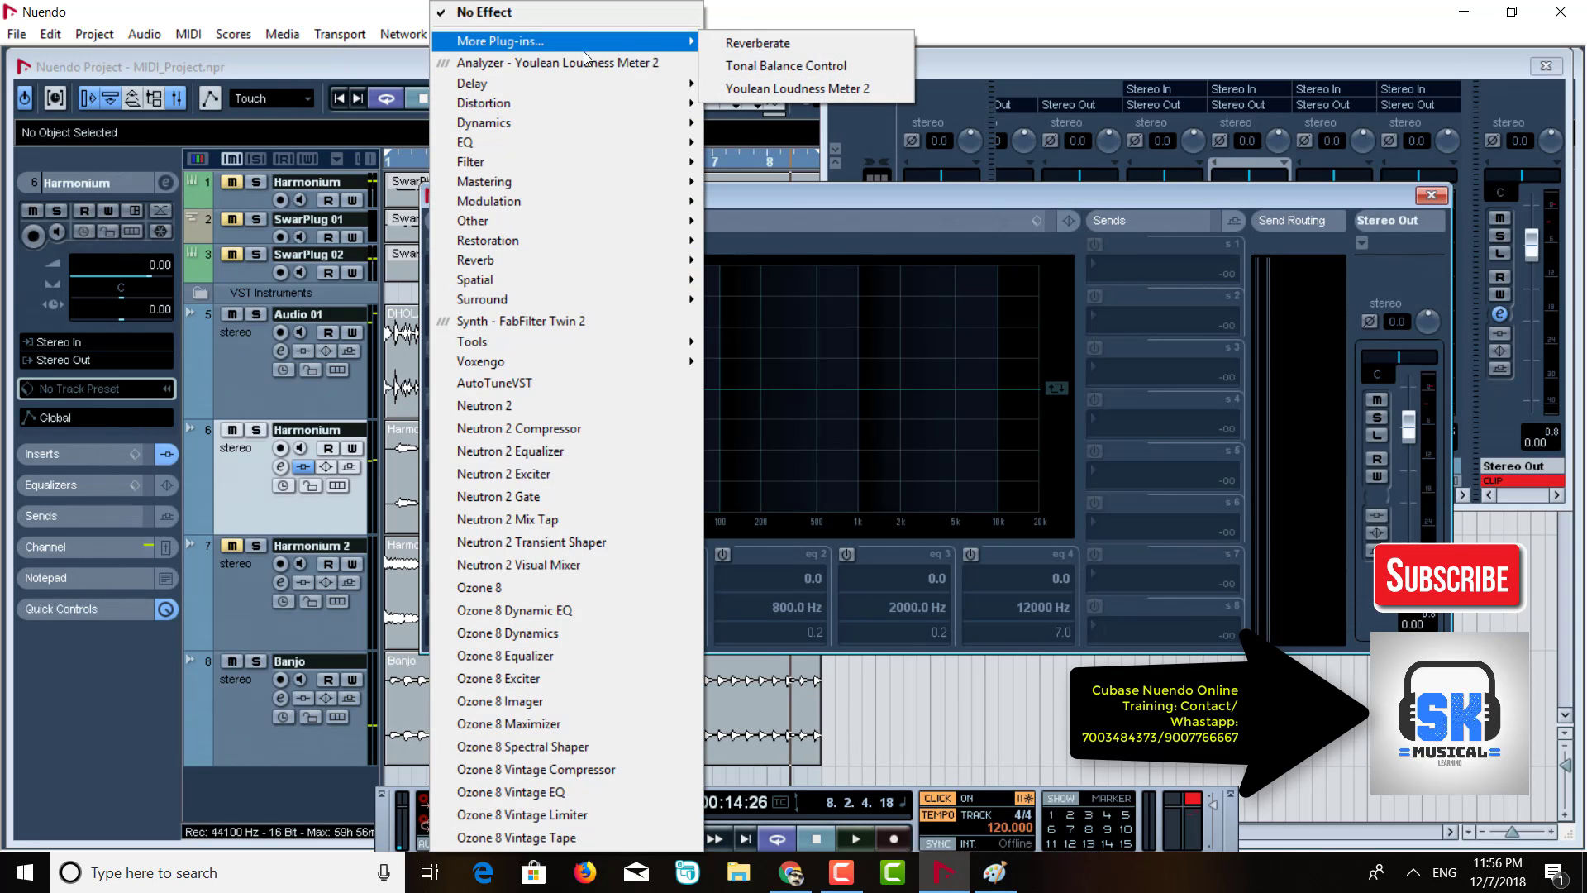
pyautogui.click(607, 66)
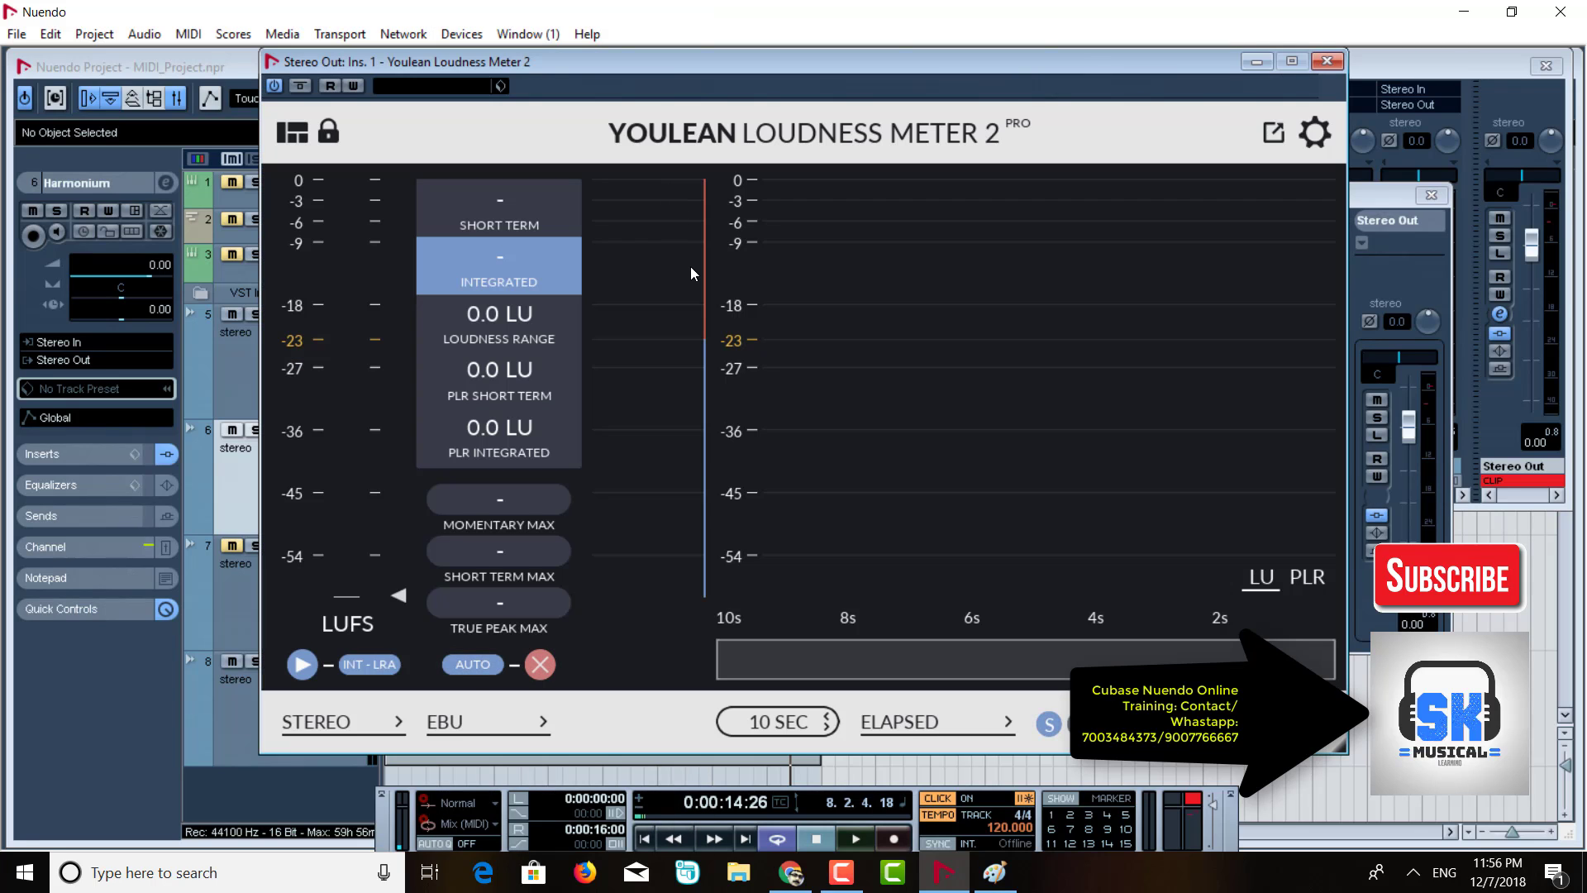
# Play the project briefly from the start to measure the mix loudness, stop, and close the loudness meter.
pyautogui.press('space')
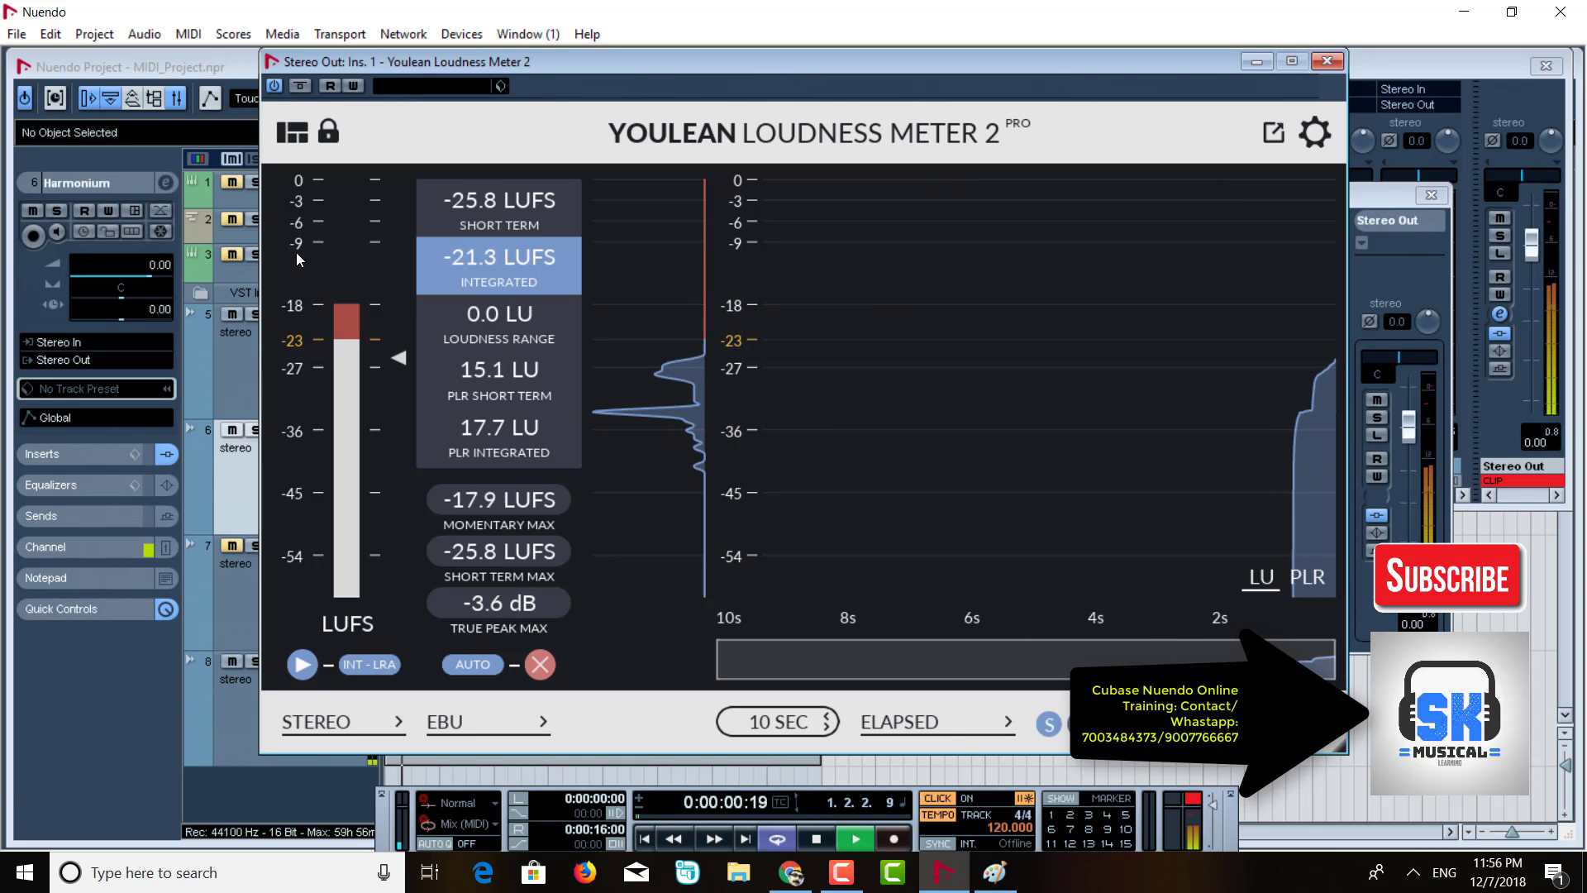
pyautogui.press('space')
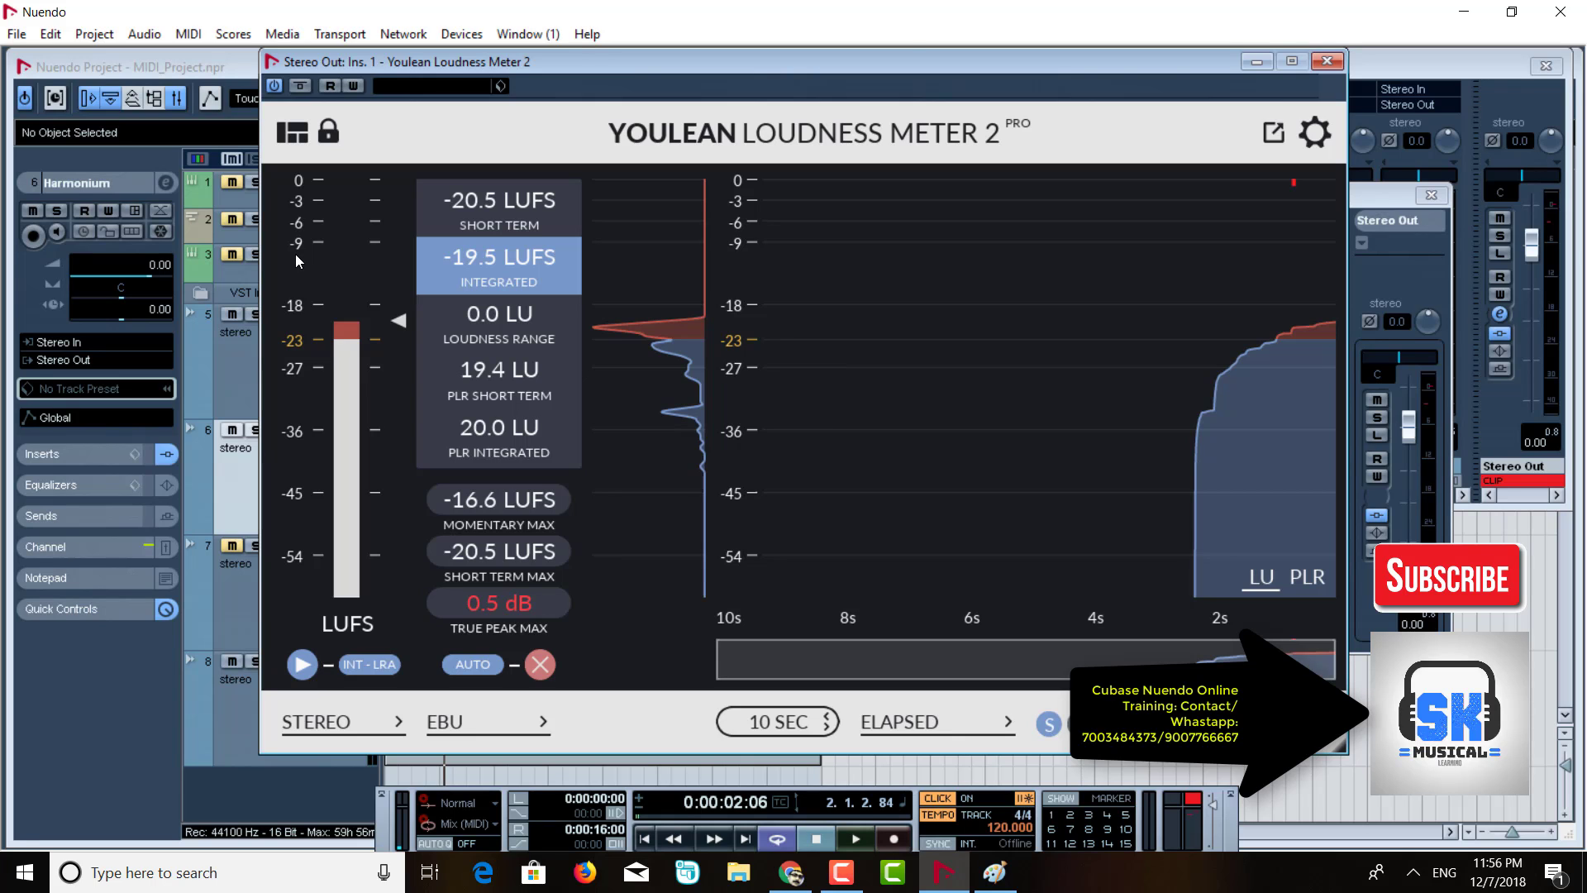
pyautogui.click(1326, 61)
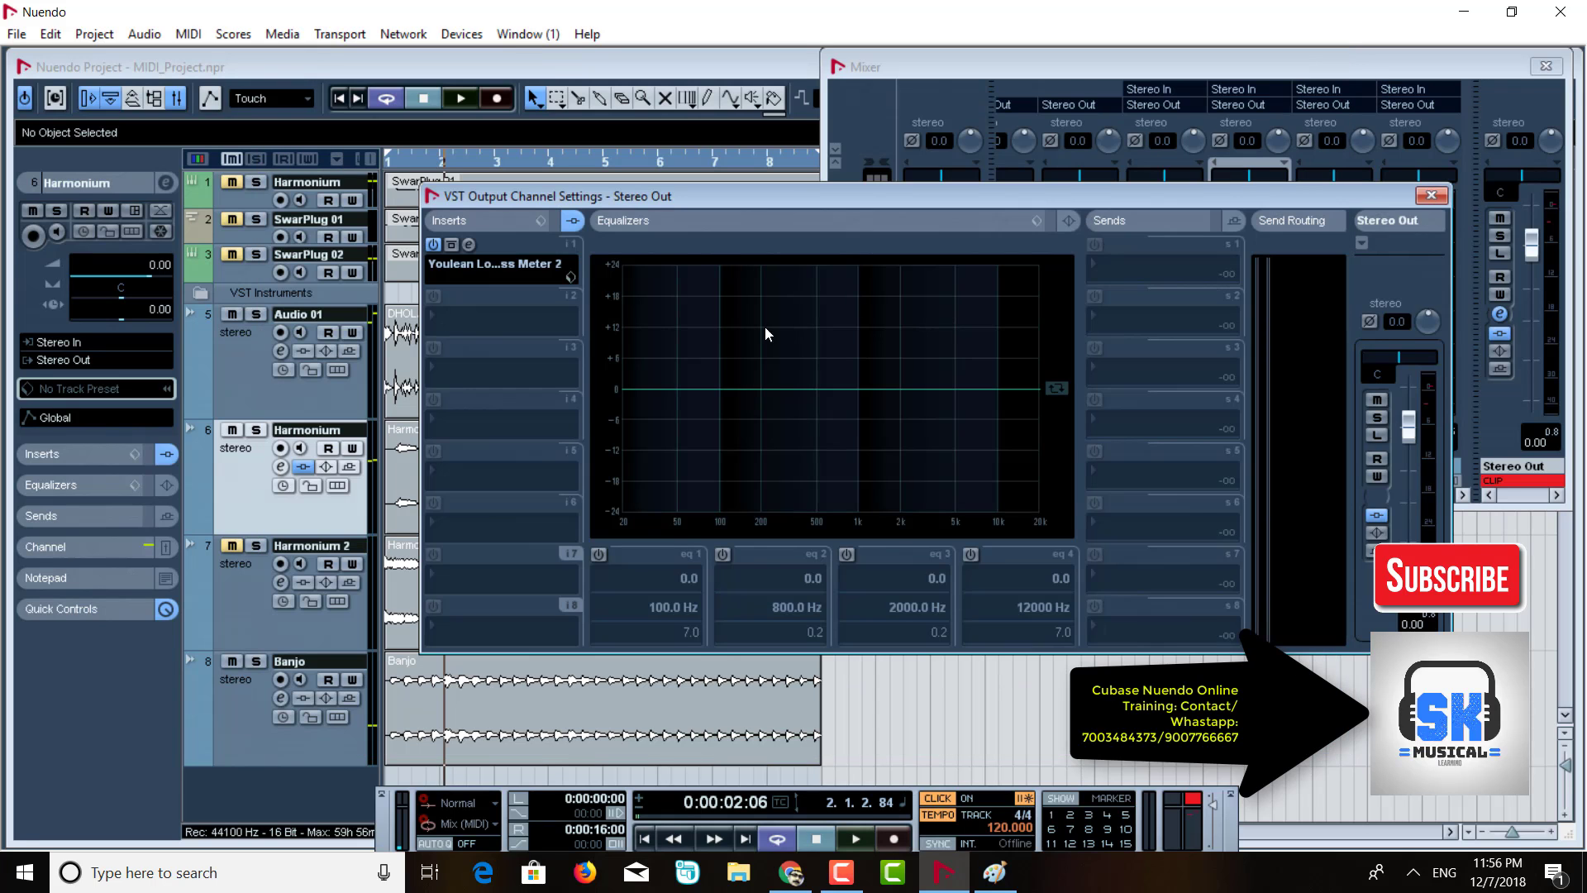
pyautogui.click(225, 496)
pyautogui.click(251, 596)
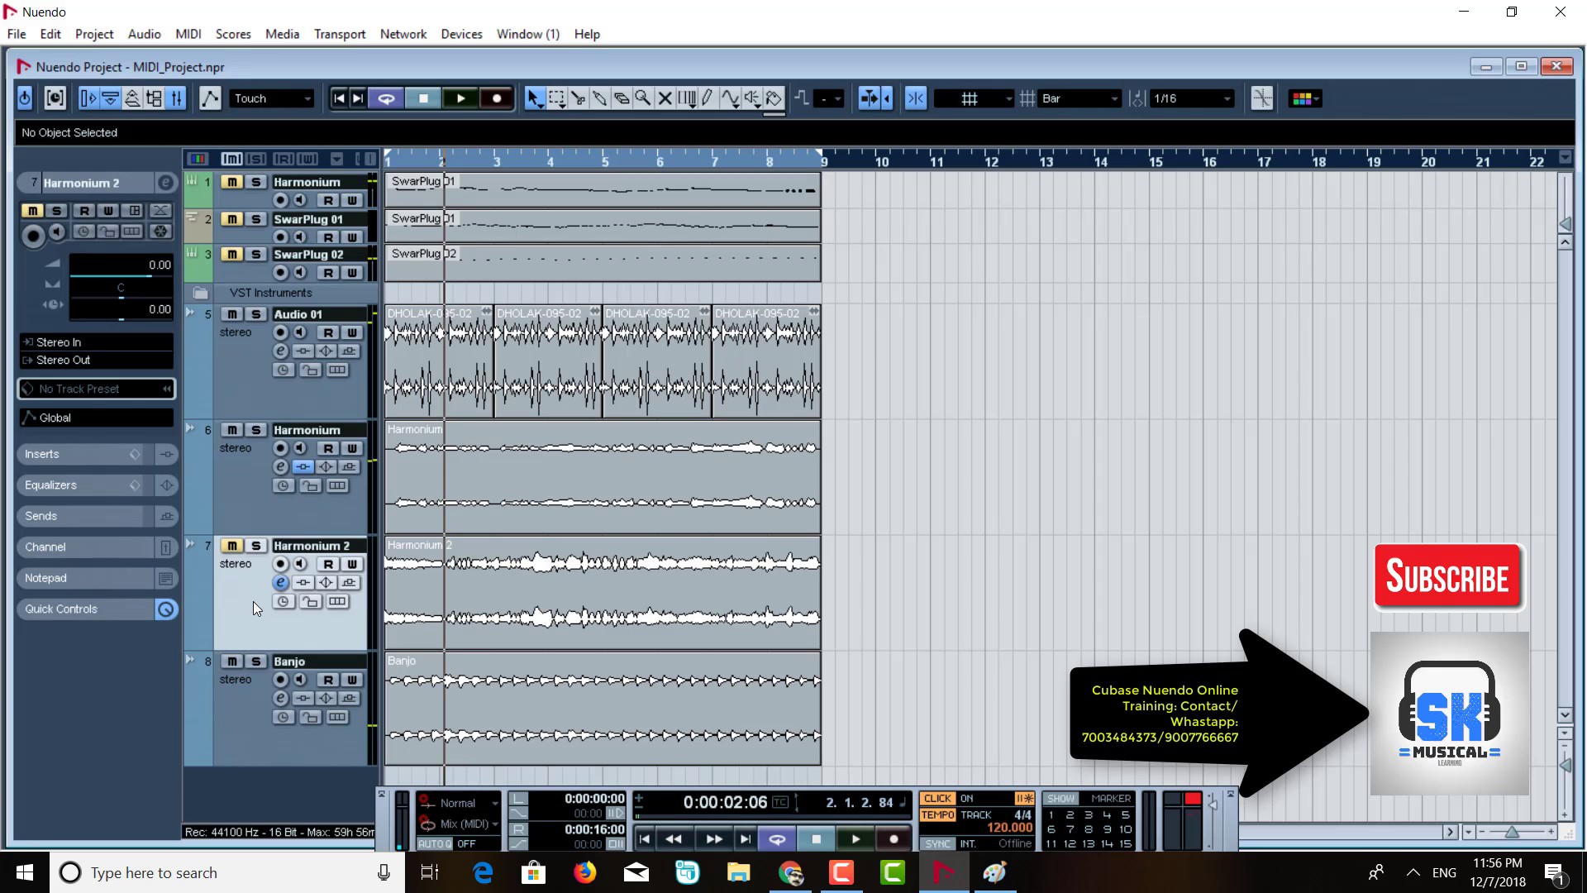
pyautogui.click(254, 499)
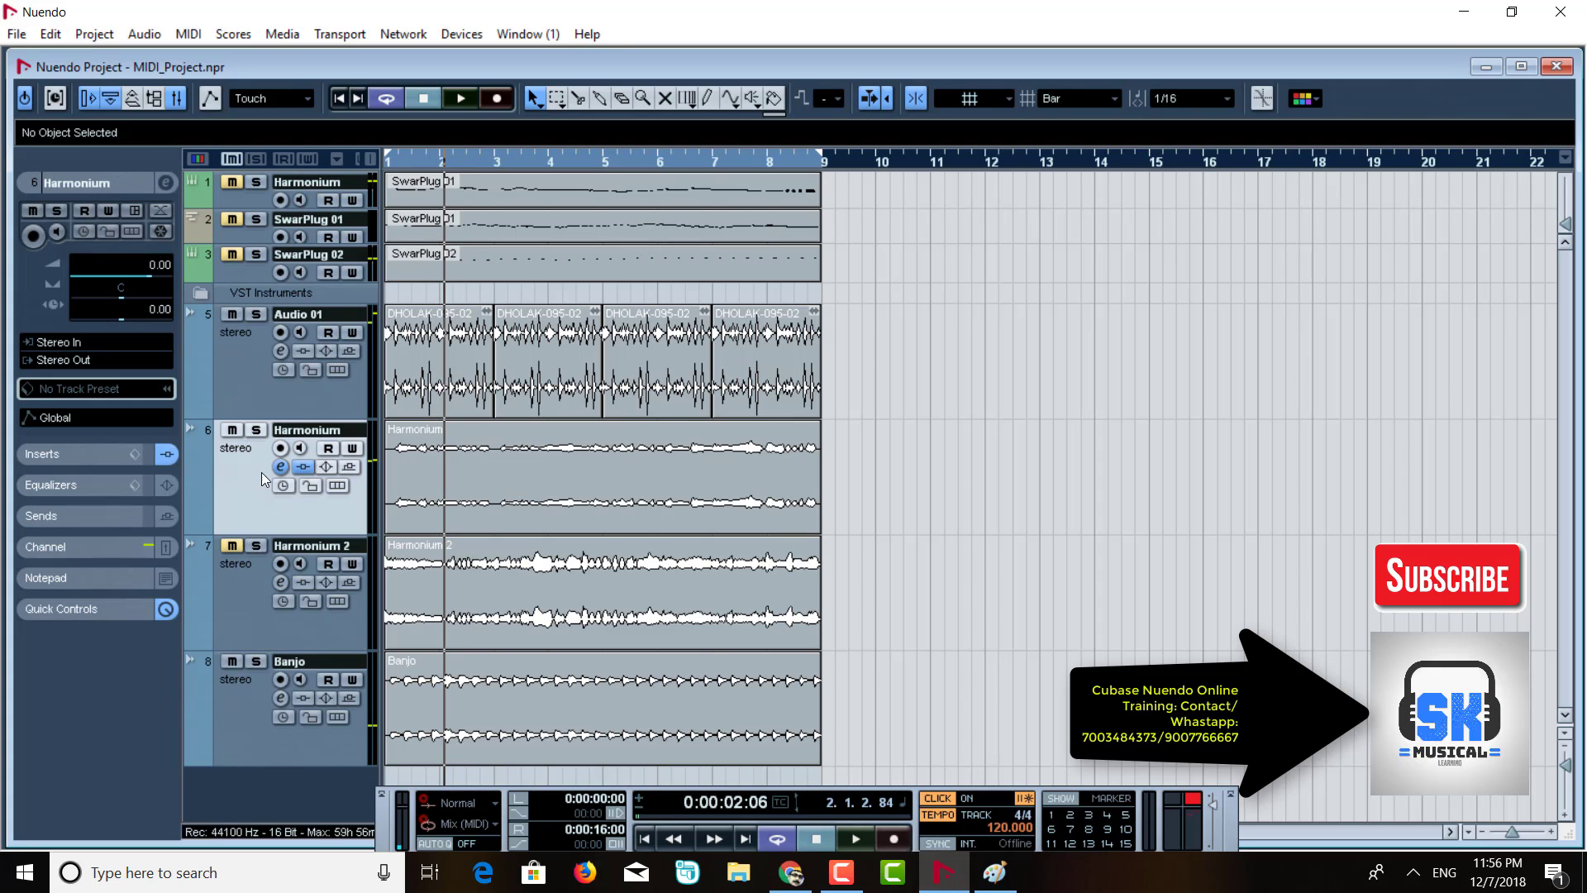
pyautogui.click(238, 386)
pyautogui.click(235, 498)
pyautogui.click(254, 370)
pyautogui.click(228, 500)
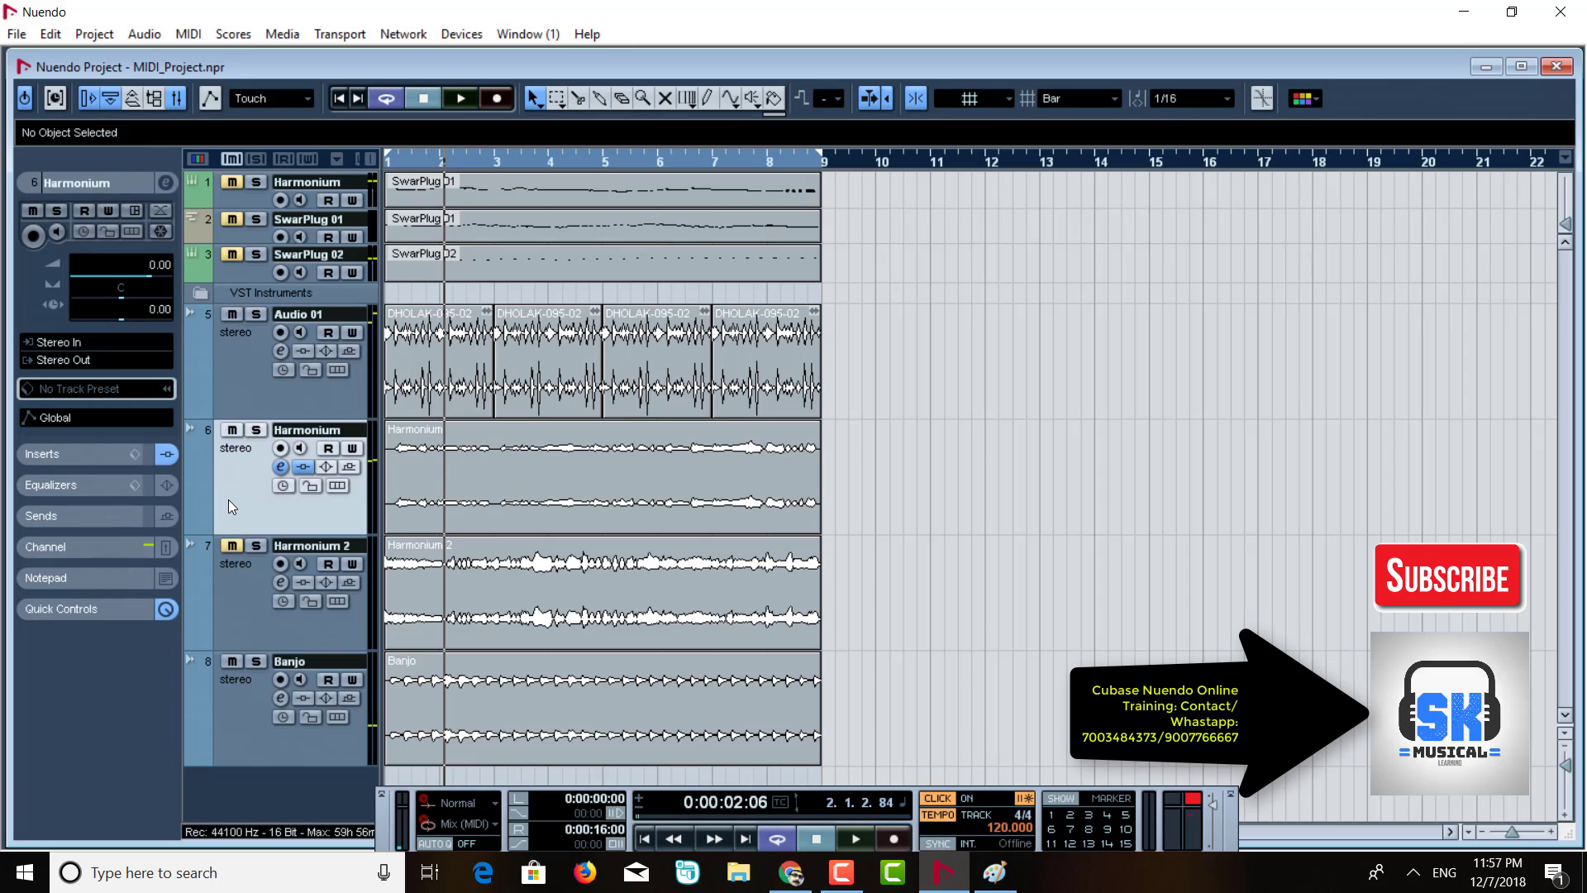
pyautogui.click(234, 606)
# Select the Banjo audio track and its clip, solo the track, and play it from the start.
pyautogui.click(251, 709)
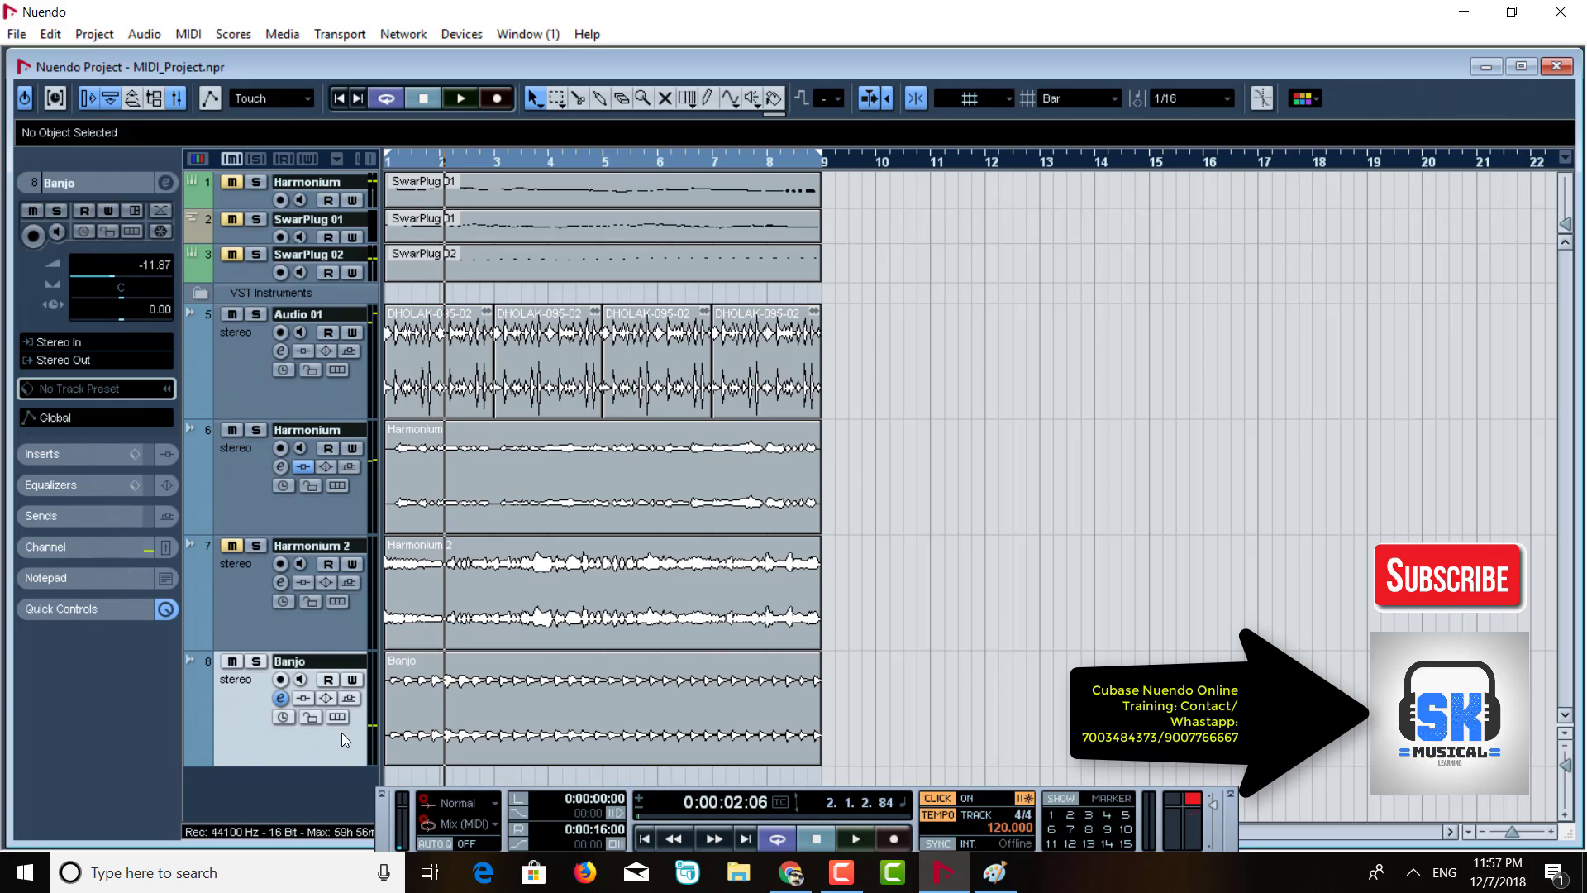
pyautogui.click(483, 717)
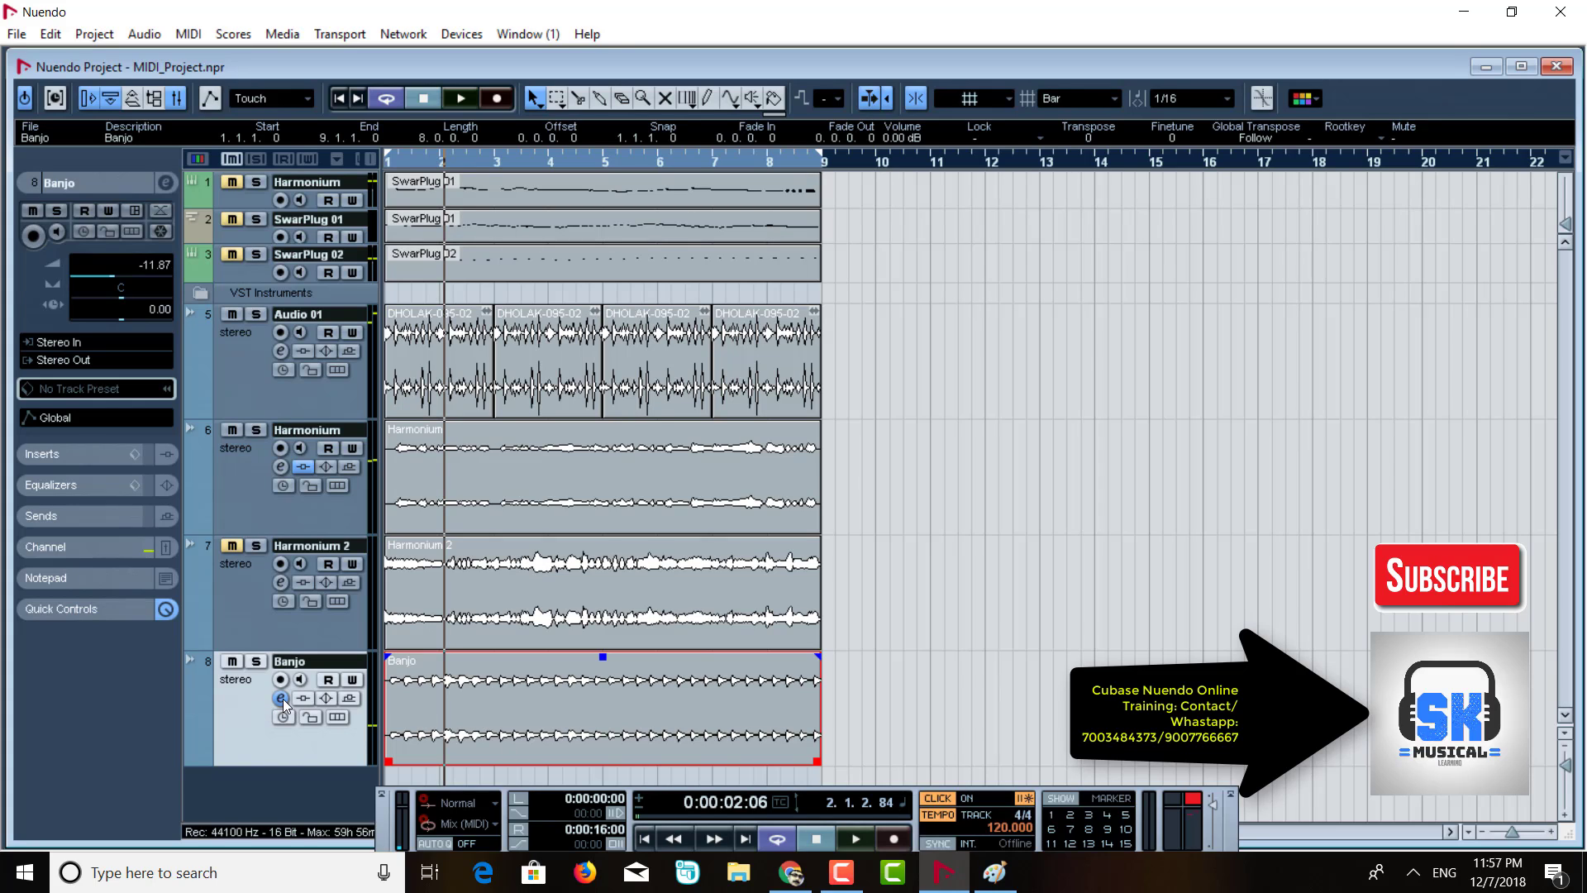
pyautogui.click(256, 661)
pyautogui.press('space')
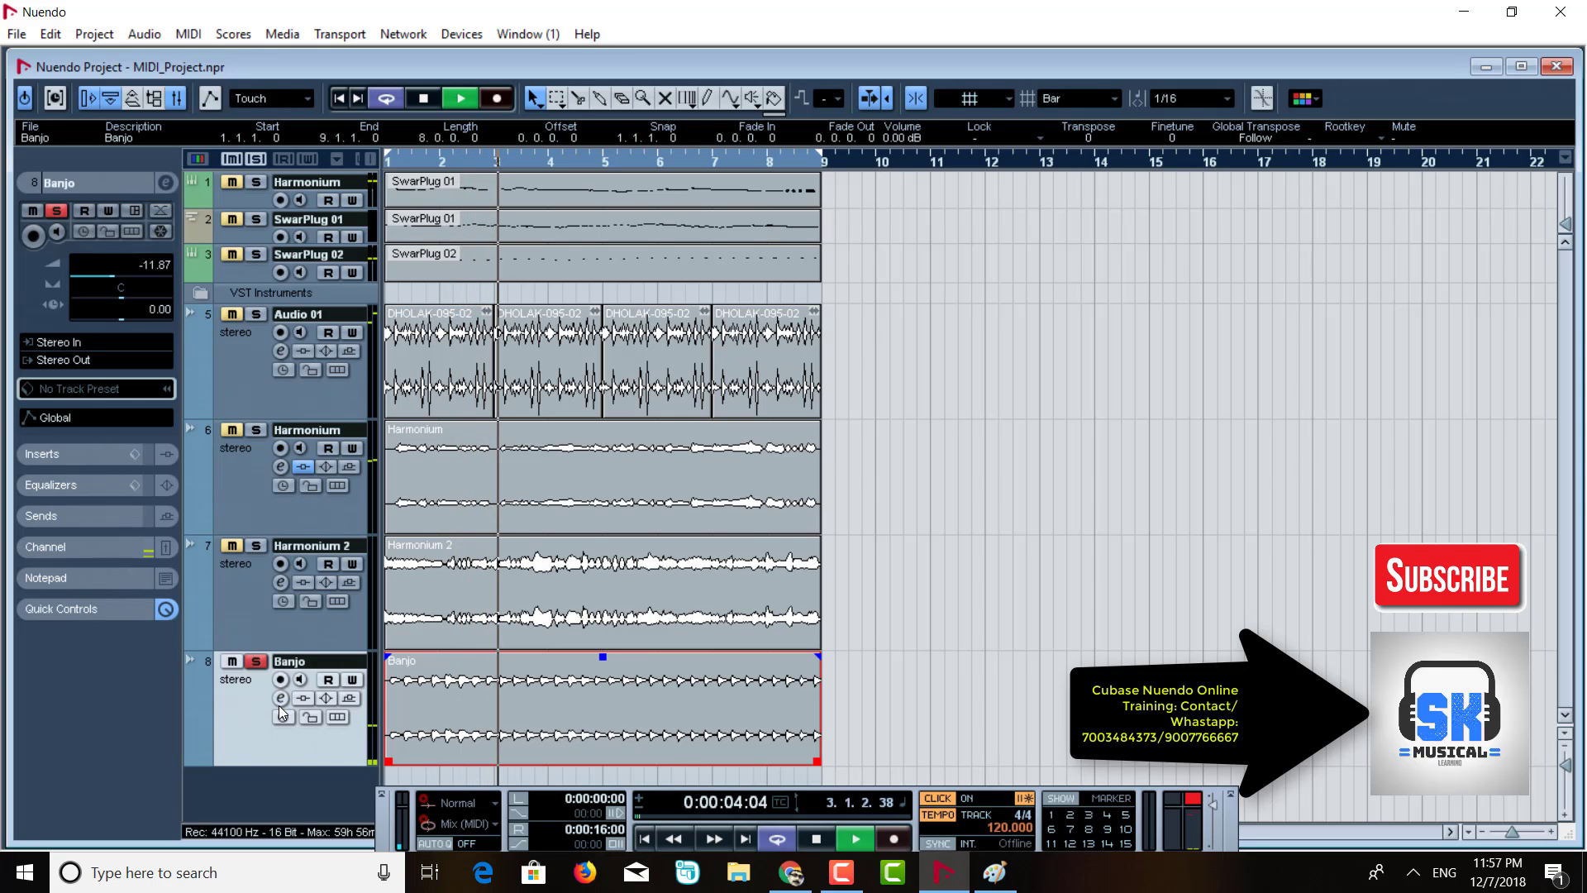
# Insert FabFilter Timeless 2 in the first insert slot of the Banjo channel.
pyautogui.click(280, 699)
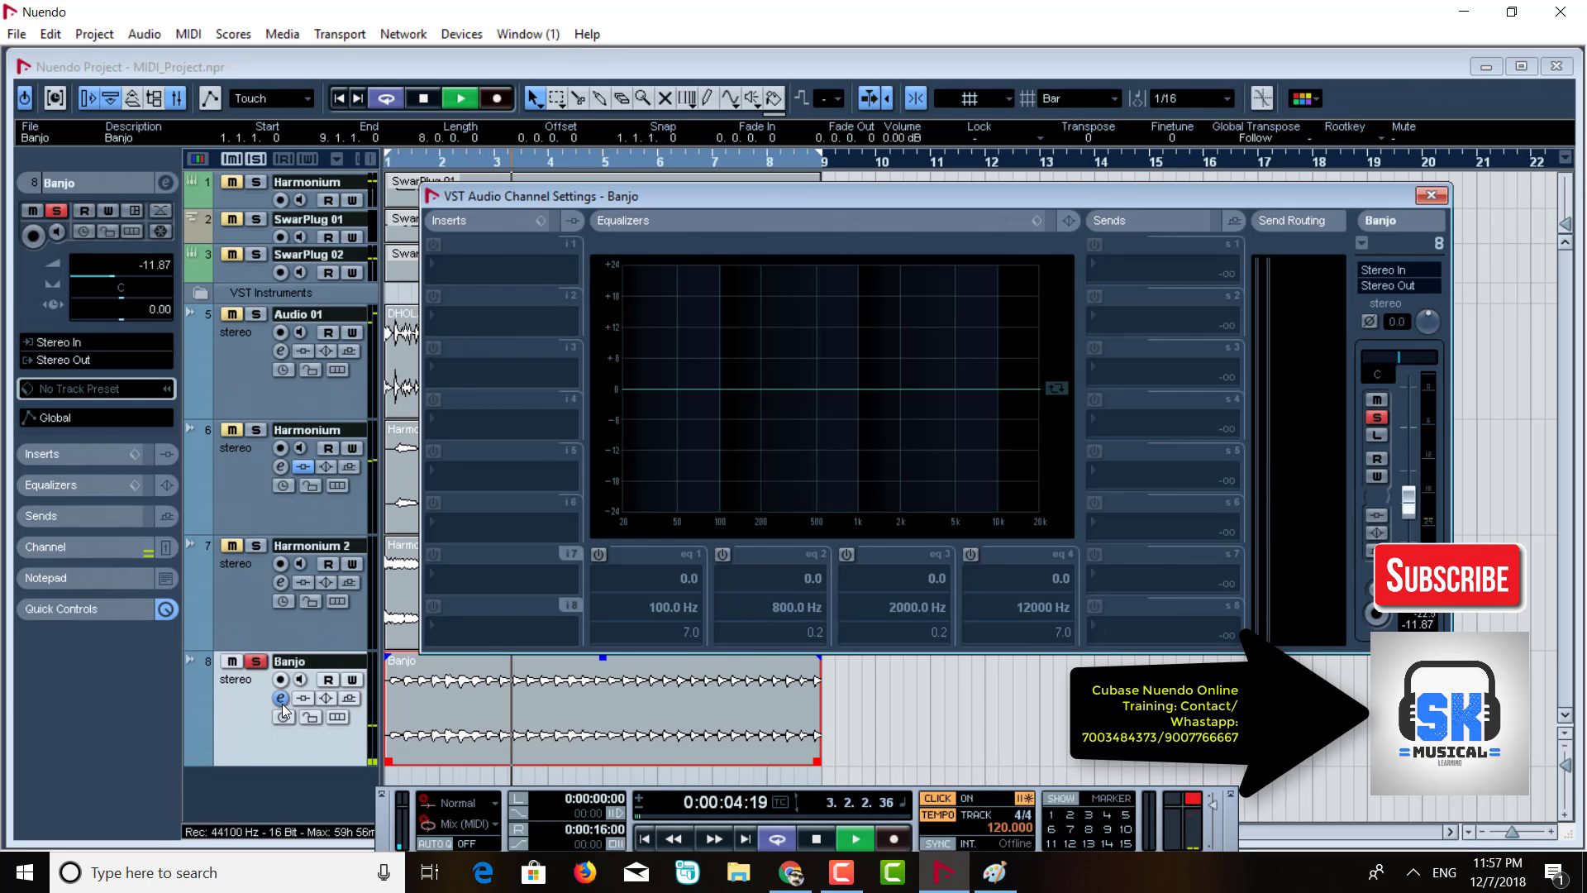
pyautogui.click(489, 269)
pyautogui.moveTo(610, 96)
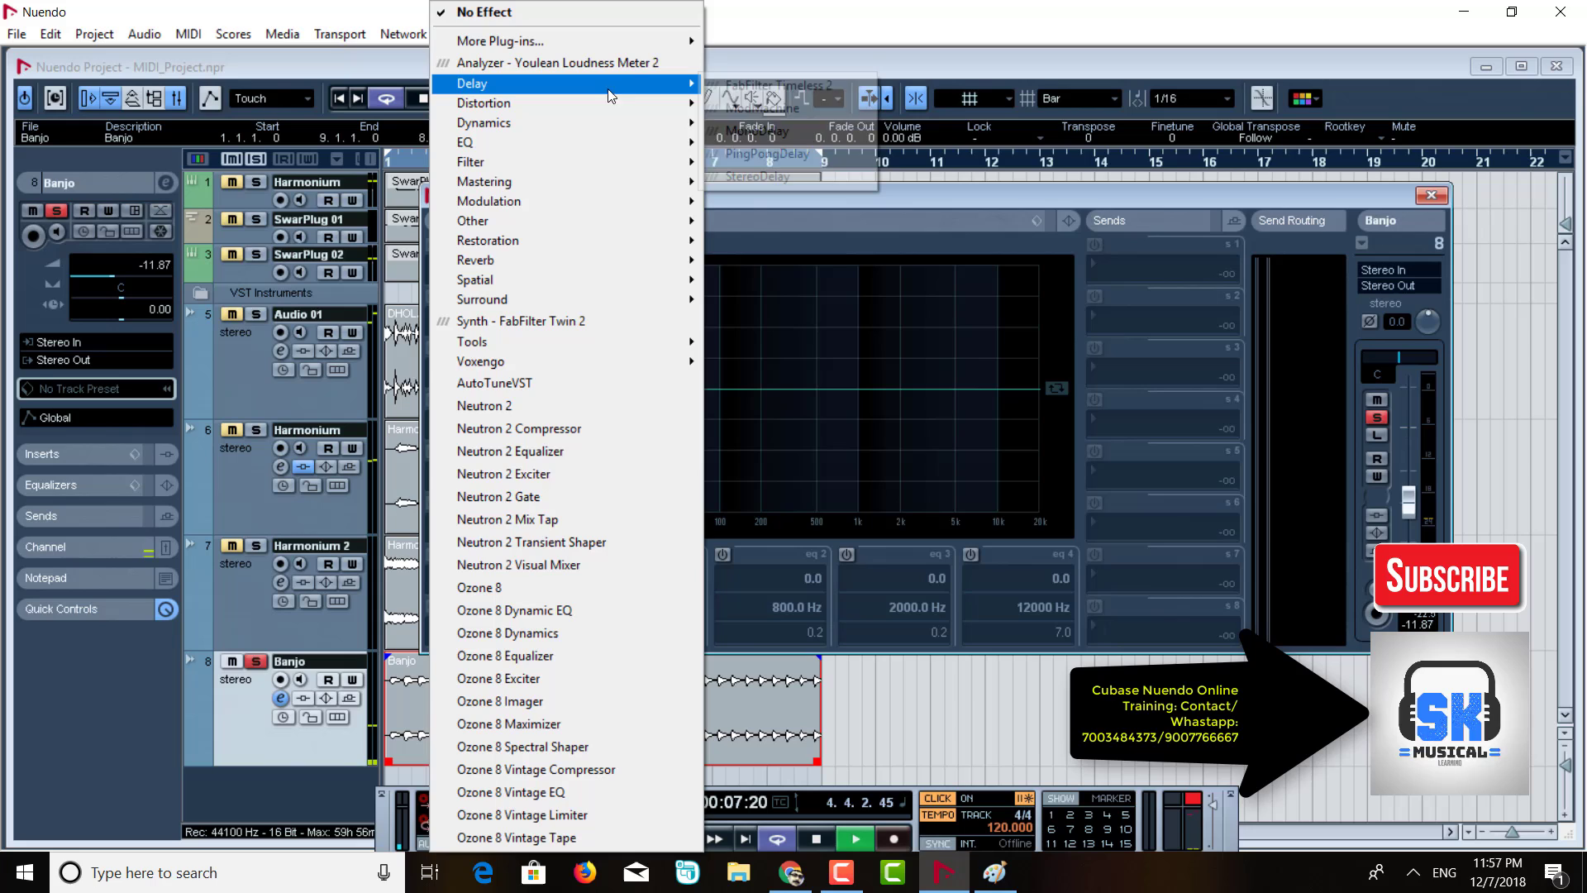
pyautogui.click(769, 85)
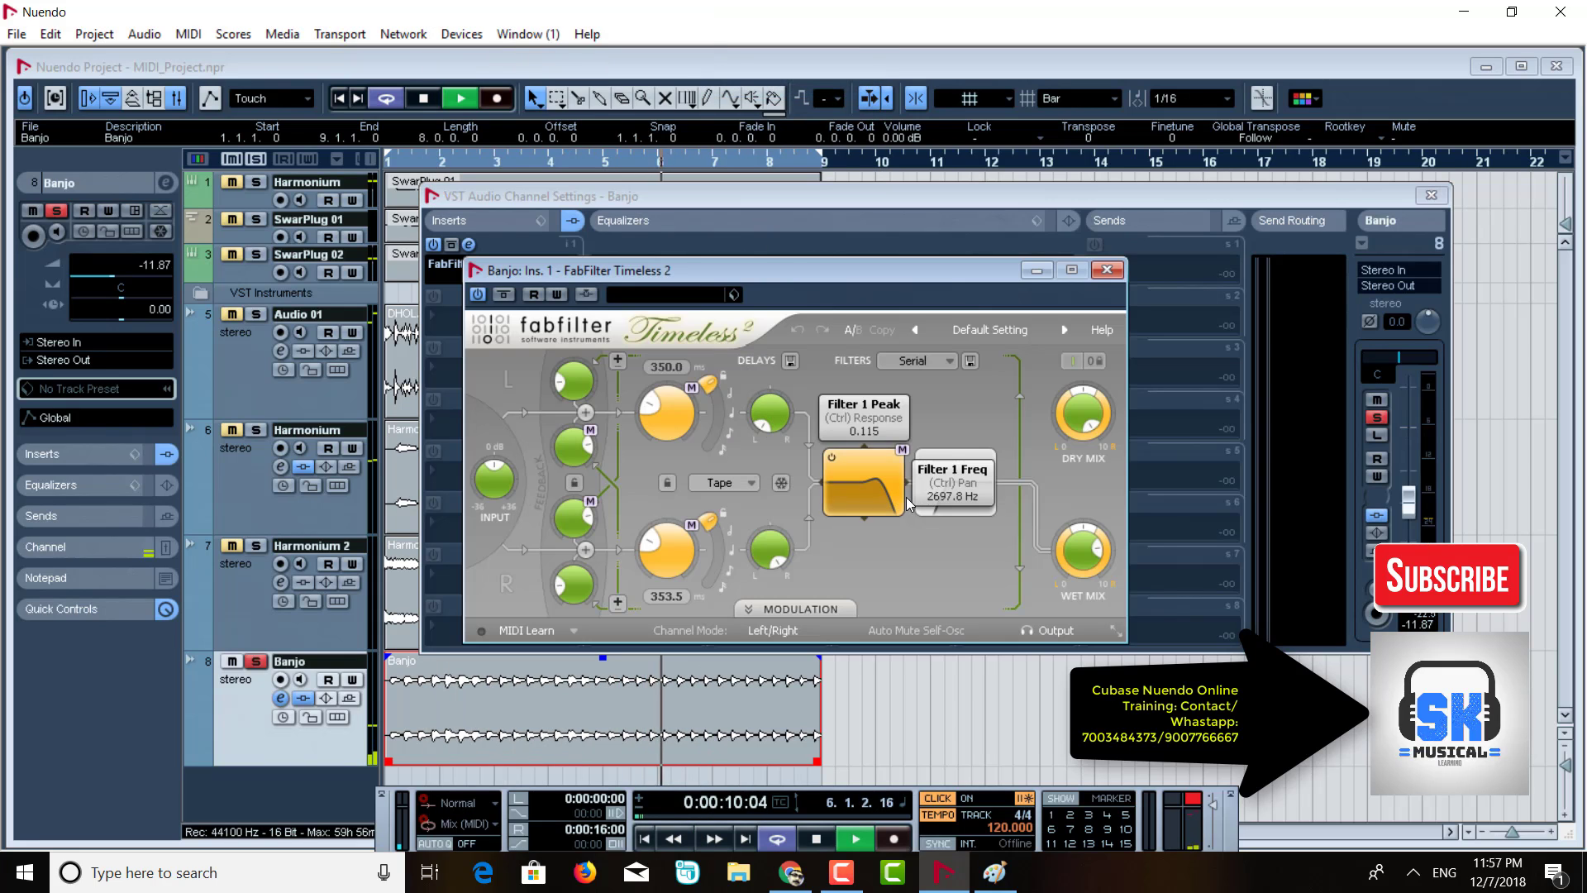
# Lower the filter 1 point slightly in the Timeless 2 filter display and solo the Audio 01 track alongside Banjo.
pyautogui.click(934, 474)
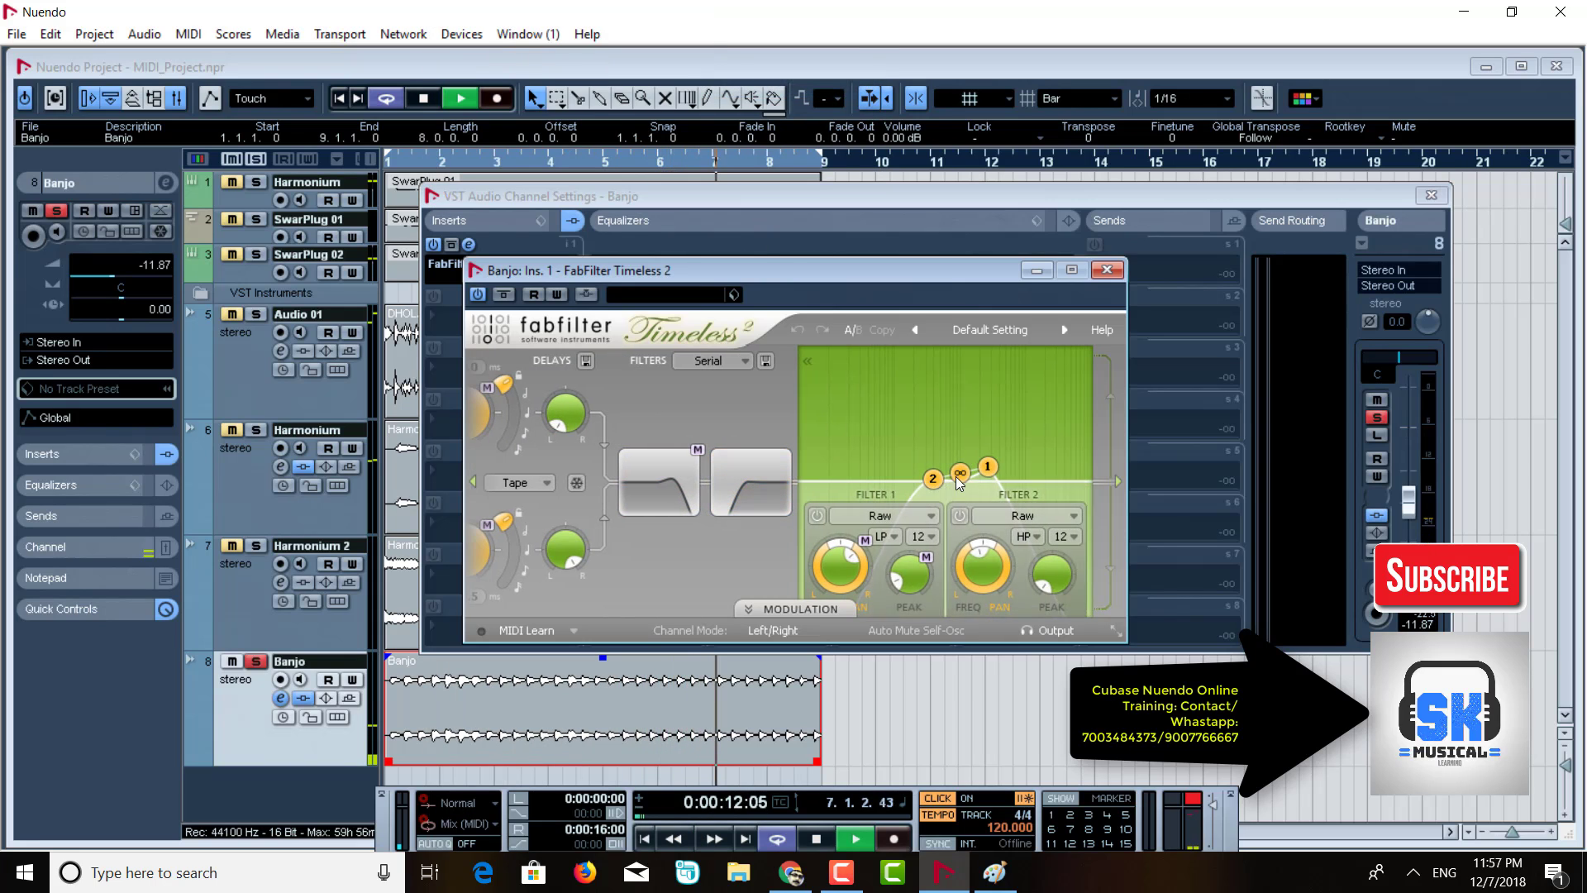
pyautogui.moveTo(988, 468); pyautogui.dragTo(990, 479)
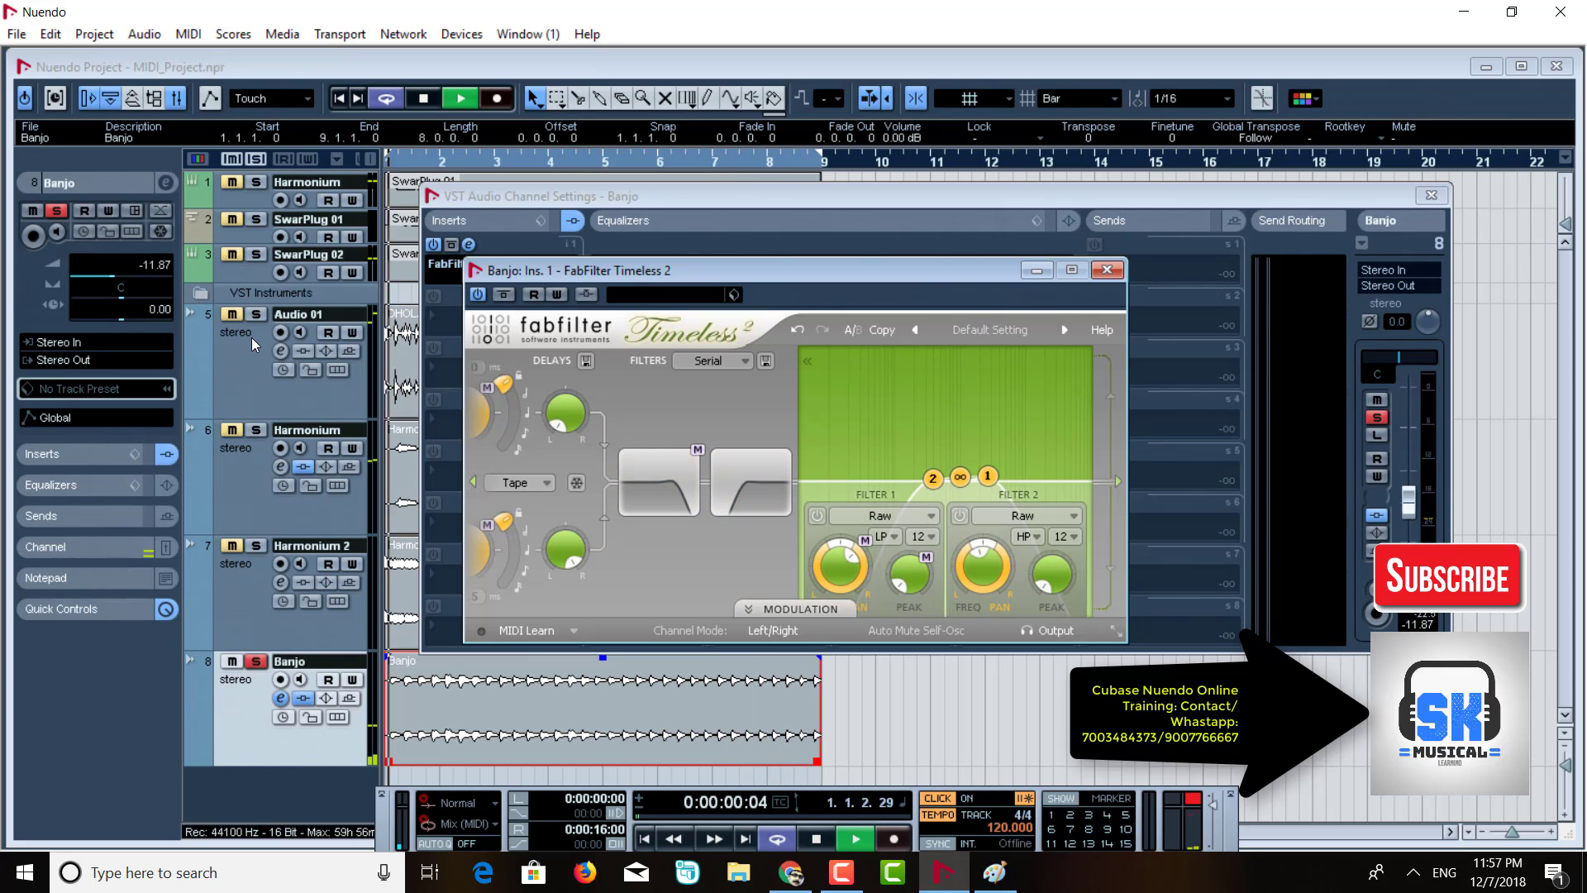
pyautogui.click(256, 315)
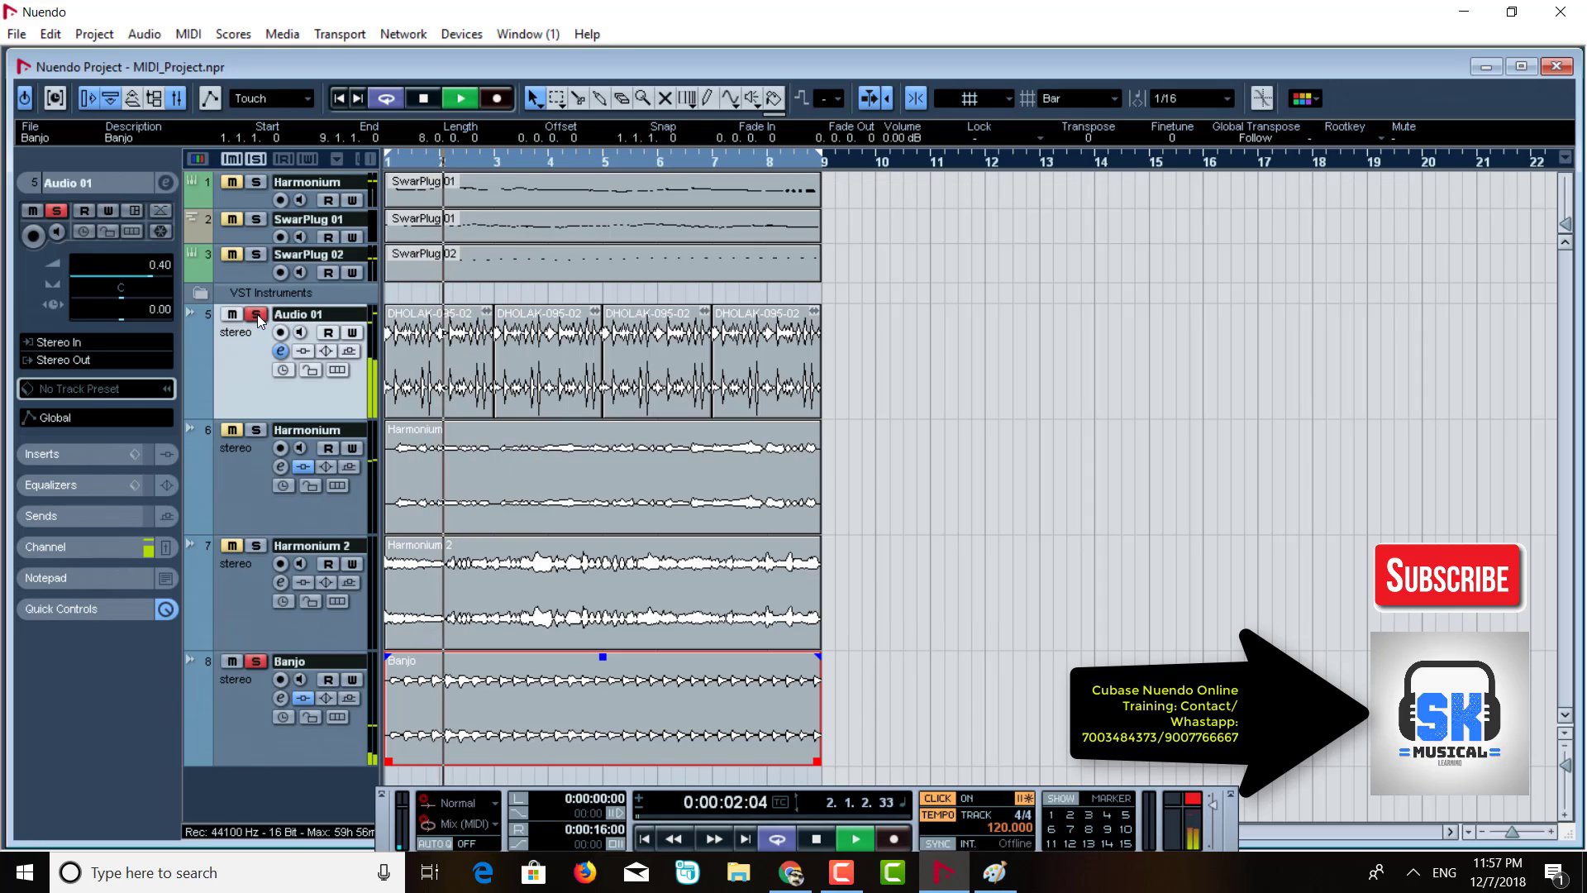
# Insert FabFilter Pro-Q in the second insert slot of the Banjo channel.
pyautogui.click(235, 706)
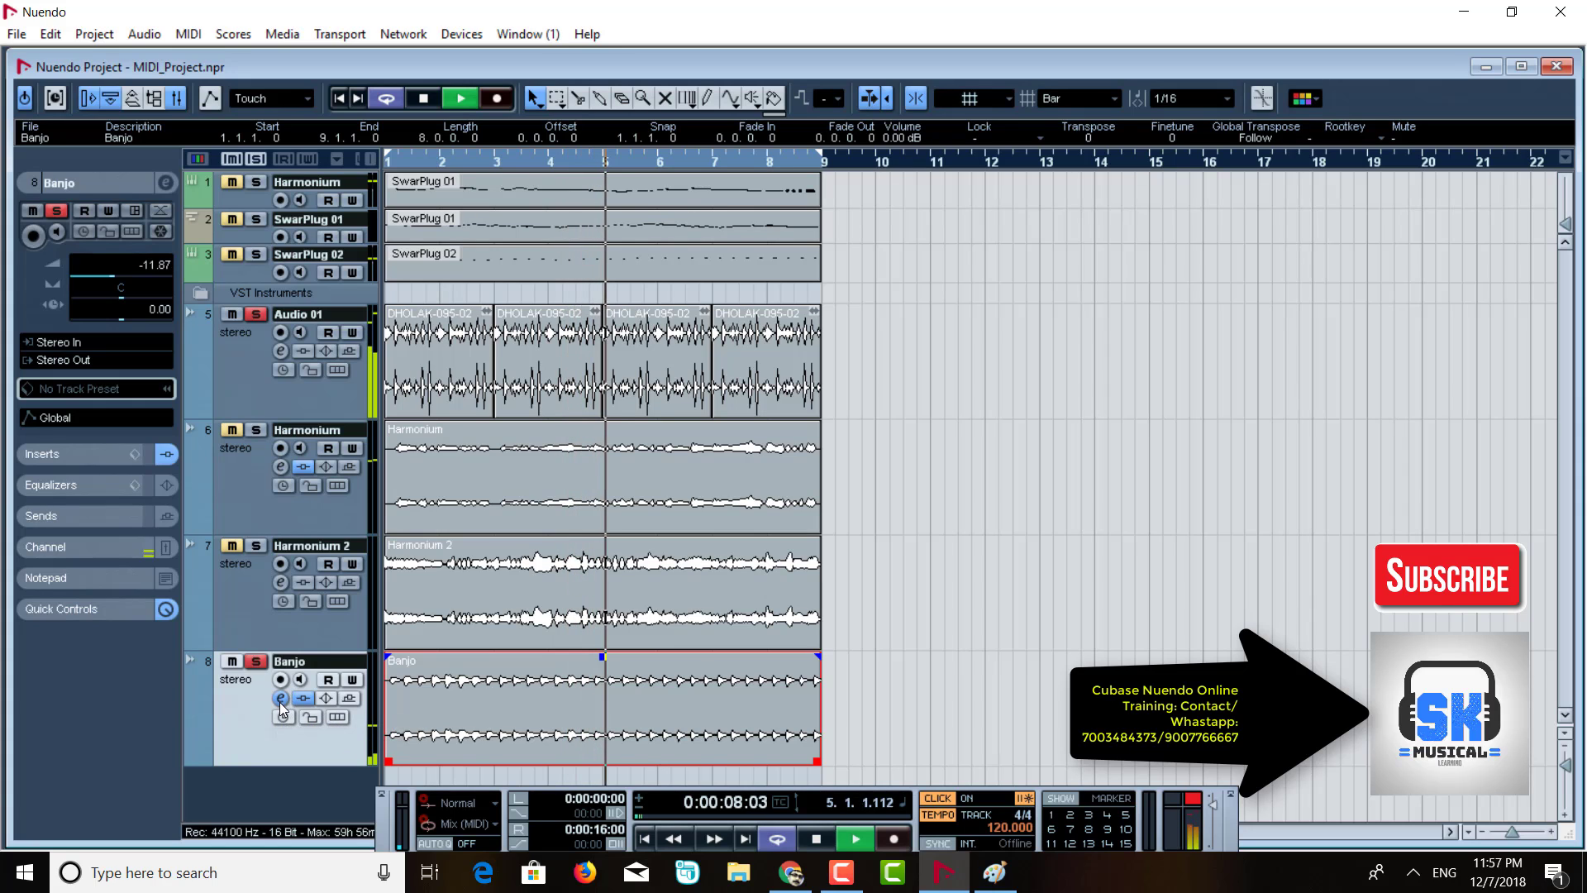
pyautogui.click(286, 714)
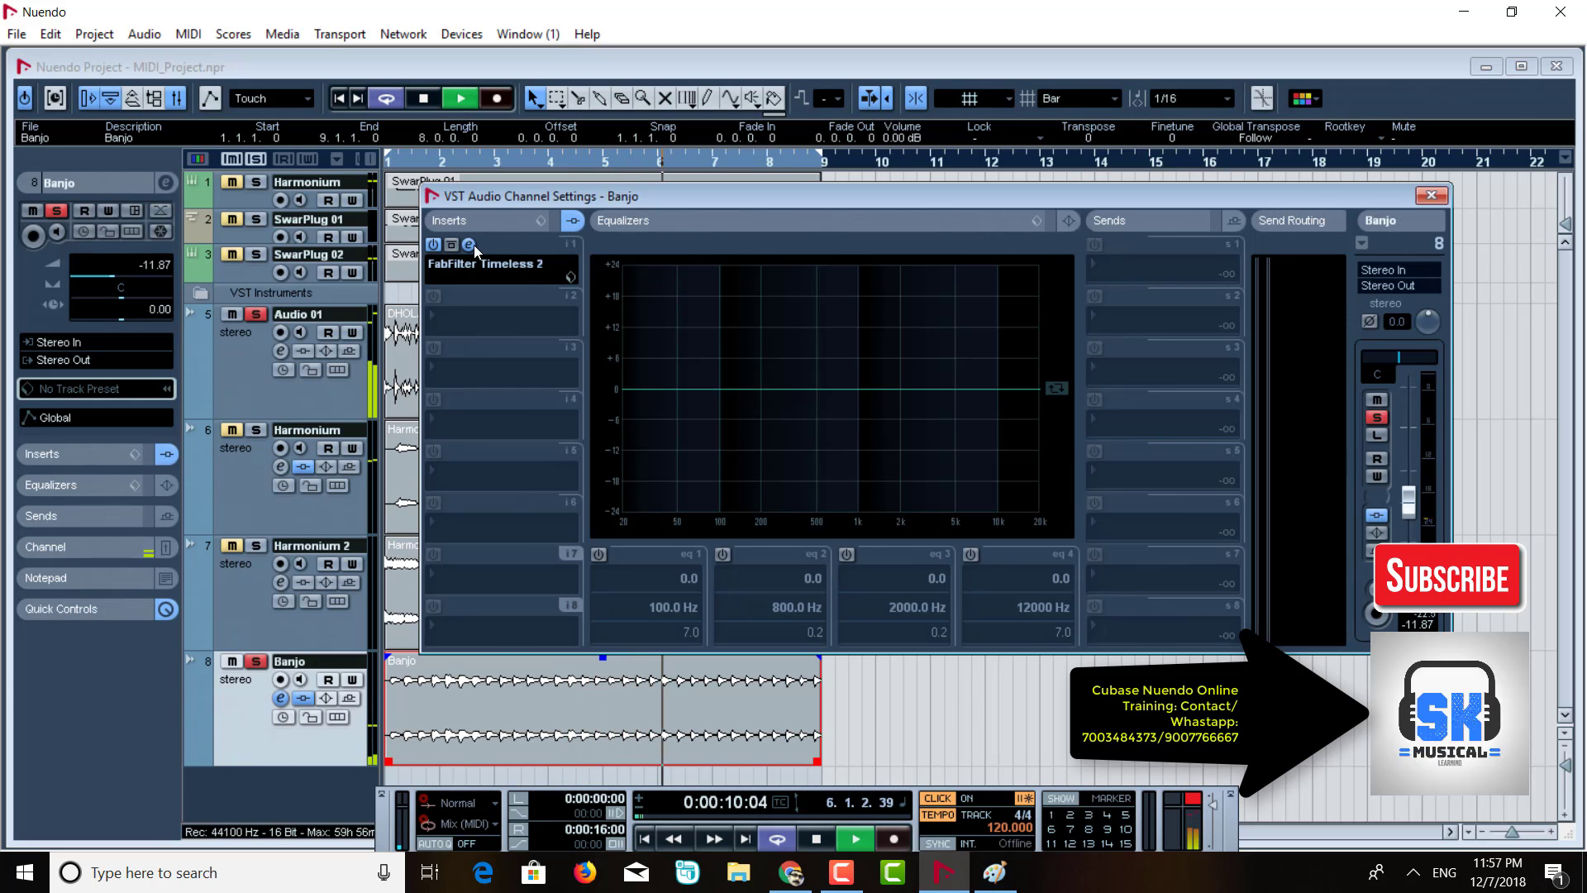
pyautogui.click(493, 325)
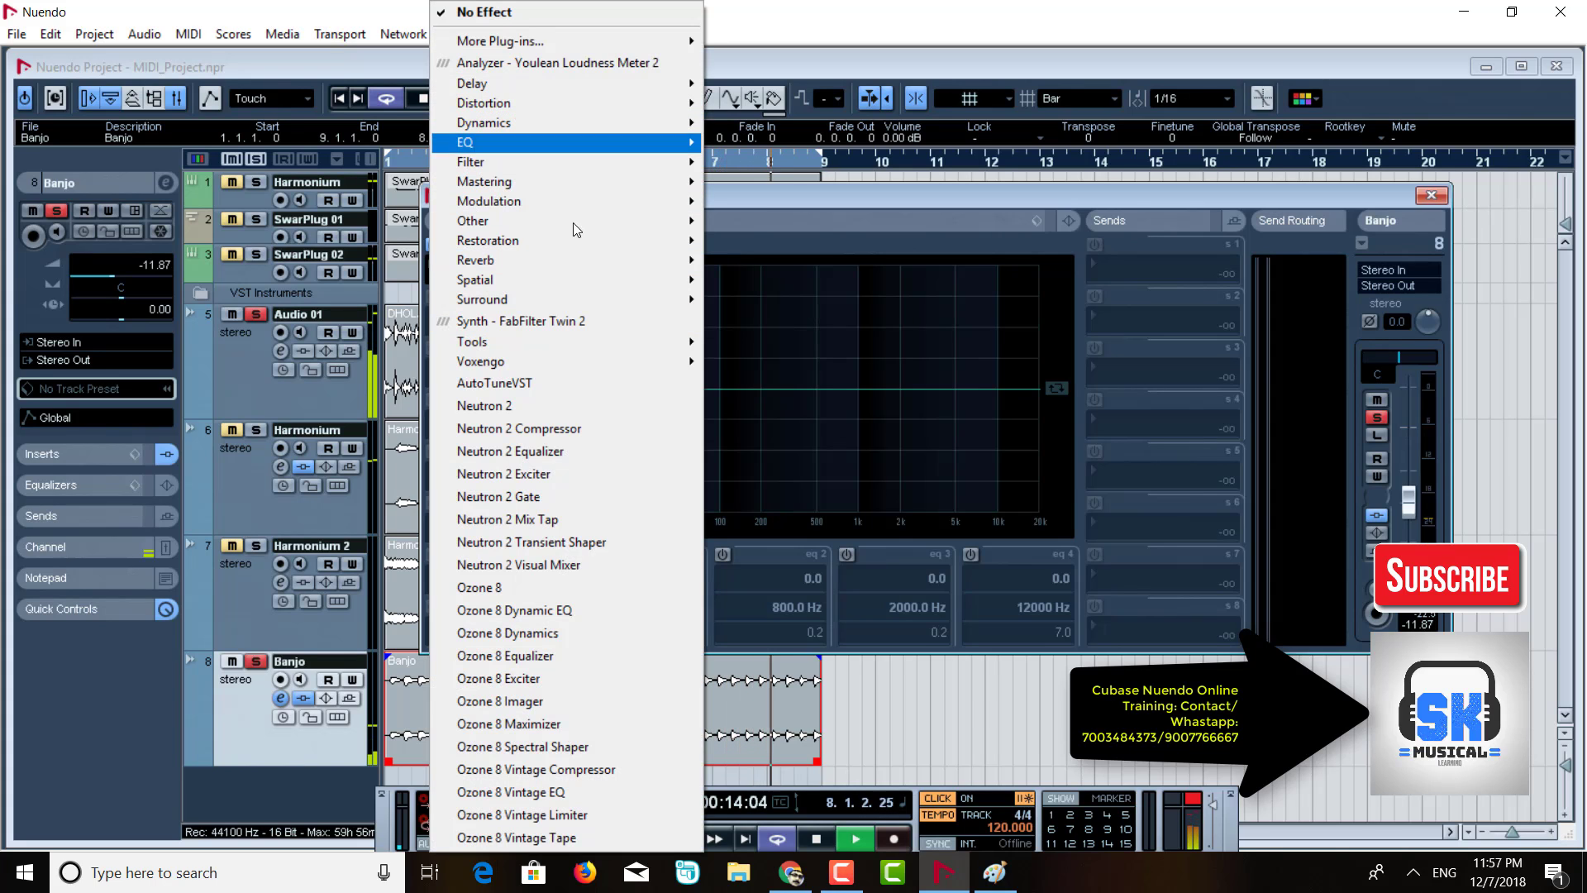
pyautogui.moveTo(584, 256)
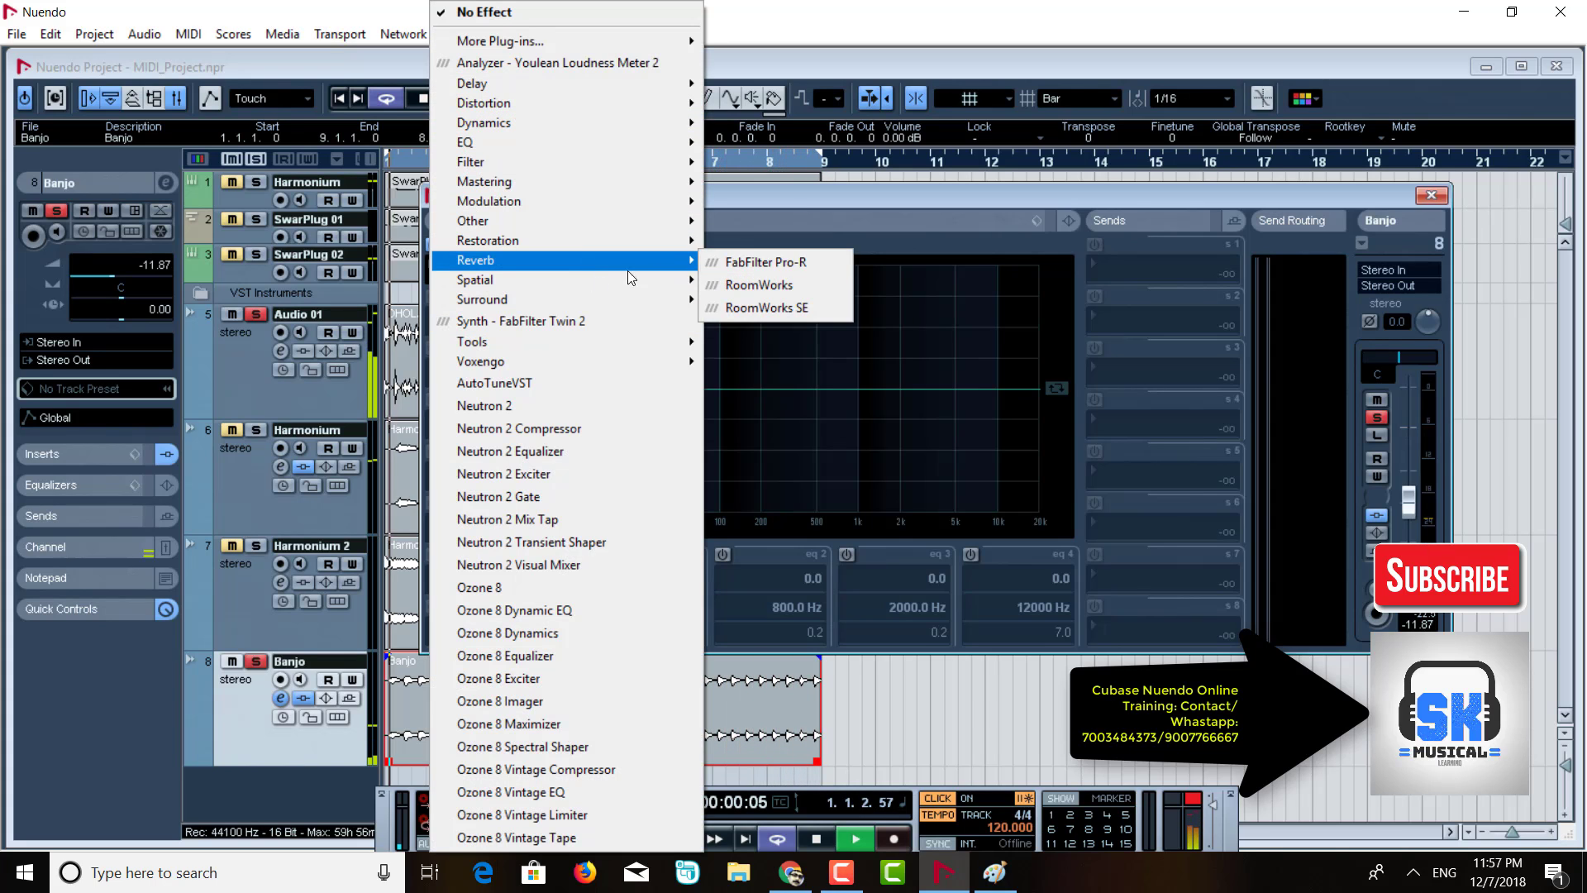
pyautogui.moveTo(662, 139)
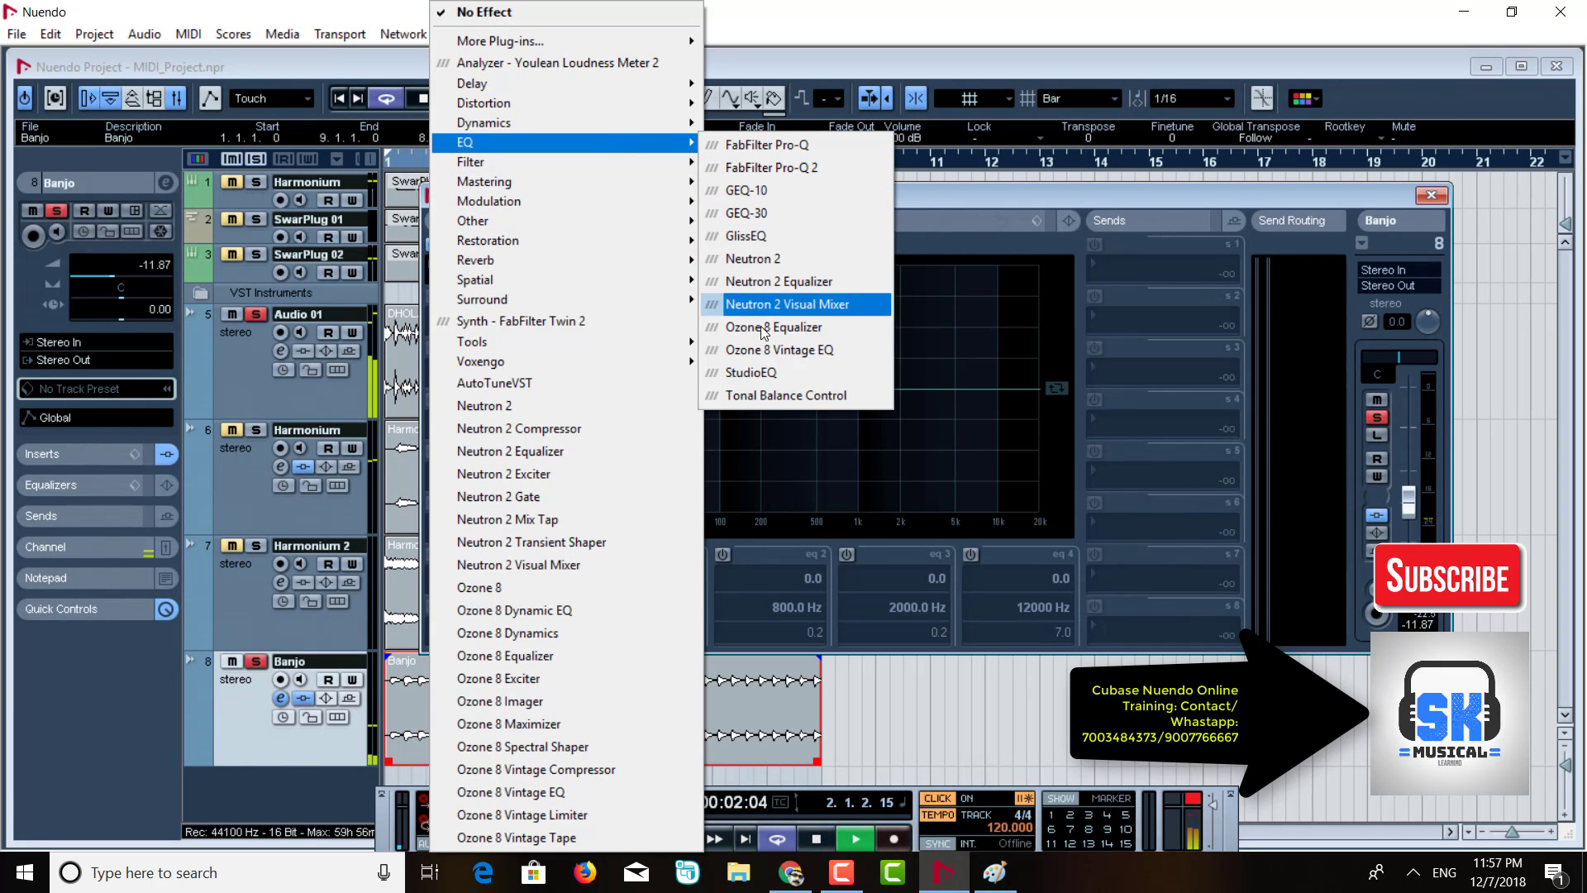
pyautogui.click(795, 148)
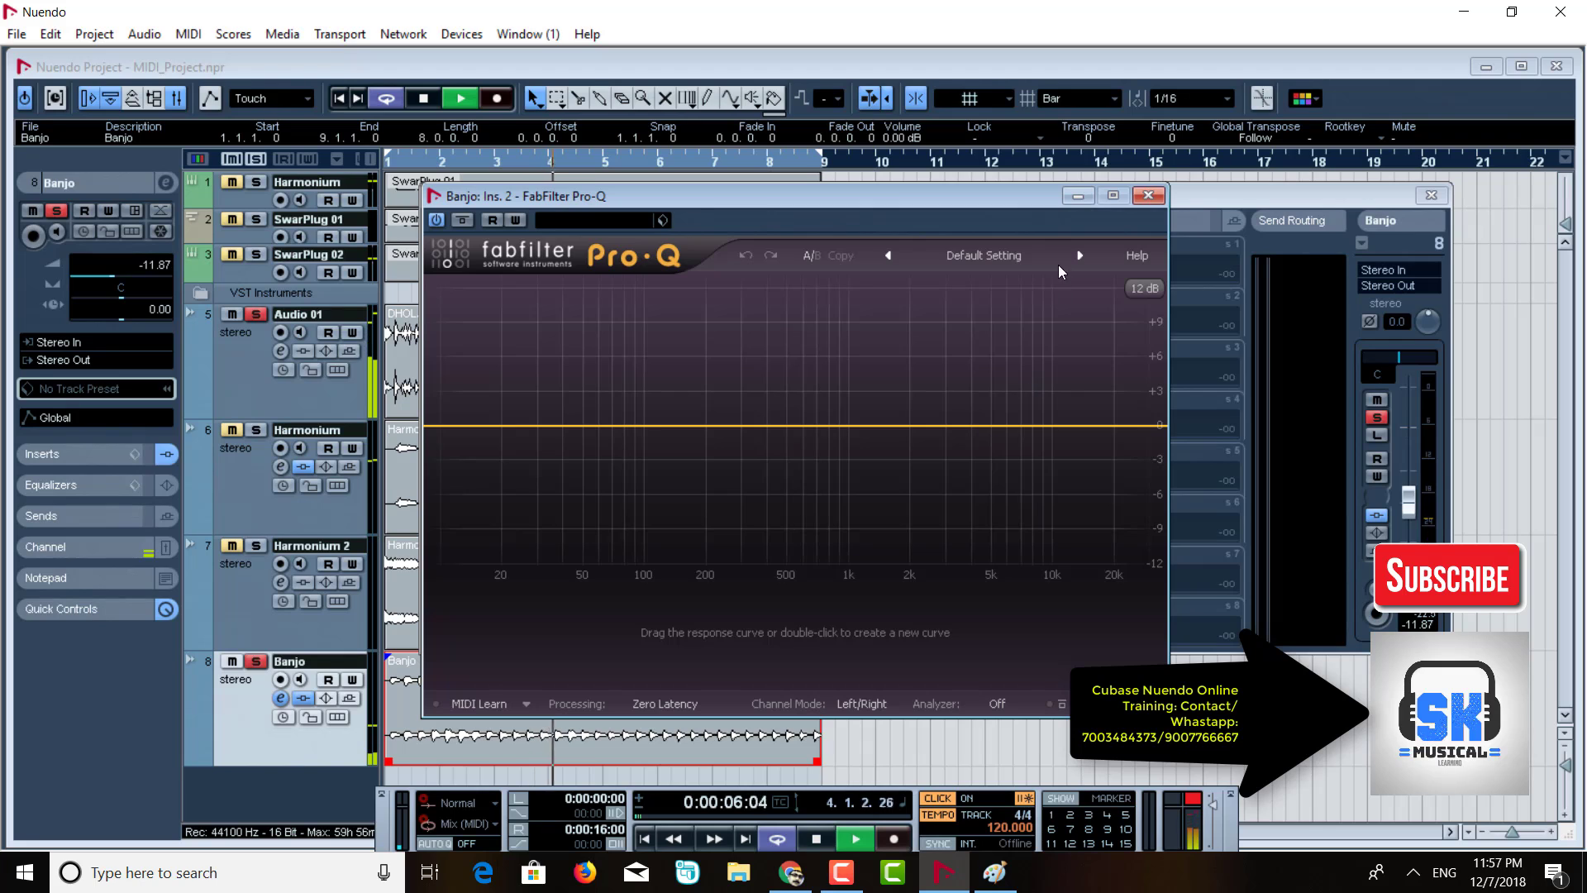
# Load the Boost High Side preset in Banjo's Pro-Q, raise both high bands, with the bell at about 10758 Hz and +4.60 dB, and close the plug-in.
pyautogui.click(1039, 250)
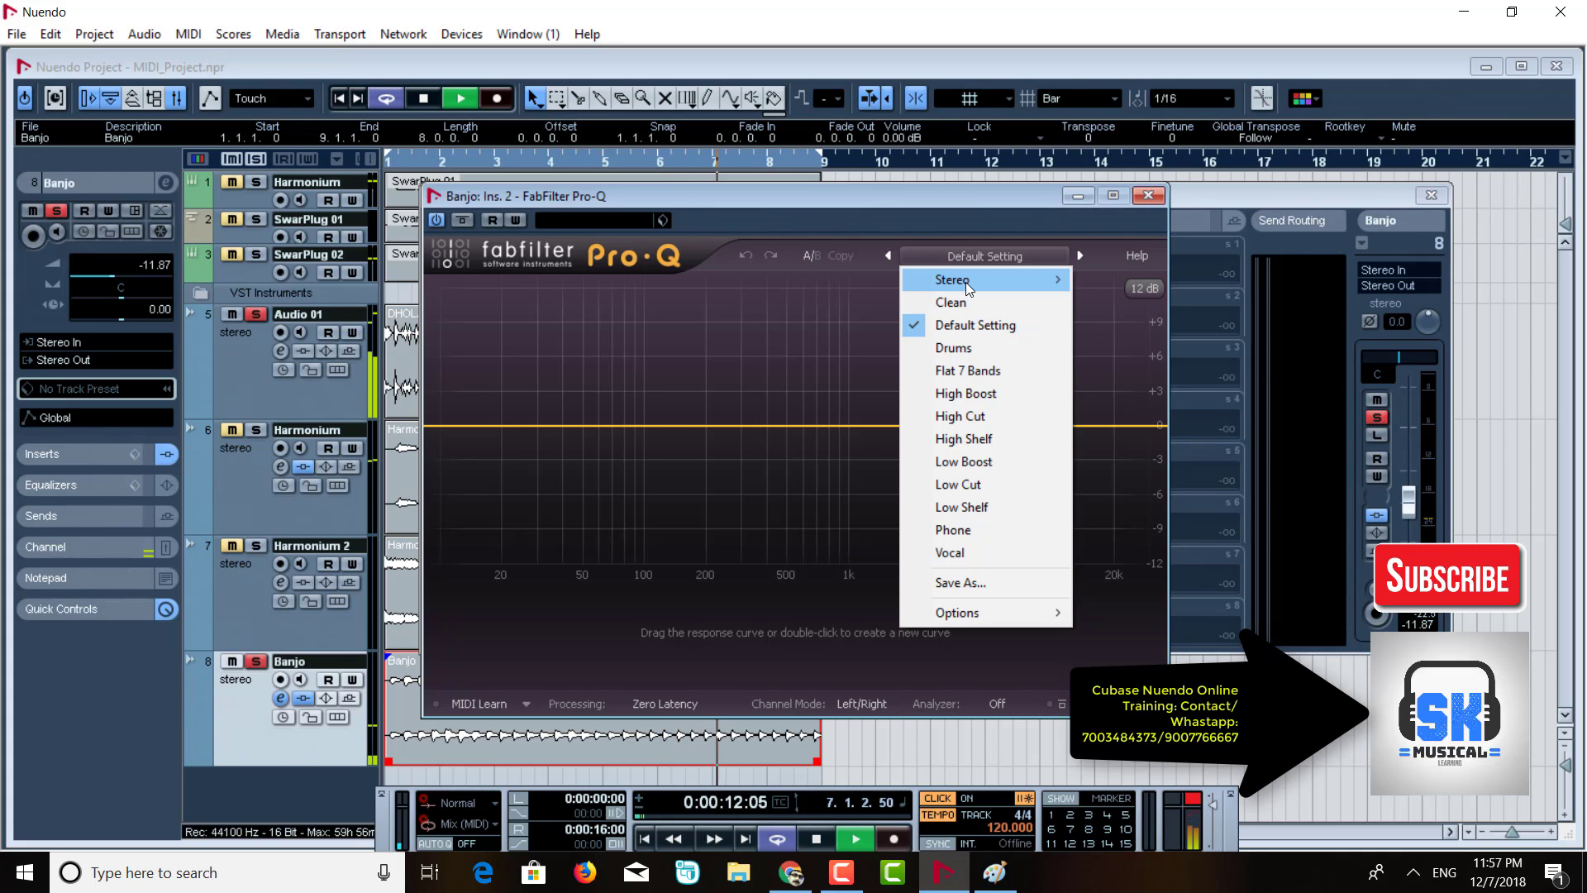
pyautogui.moveTo(965, 281)
pyautogui.click(1139, 281)
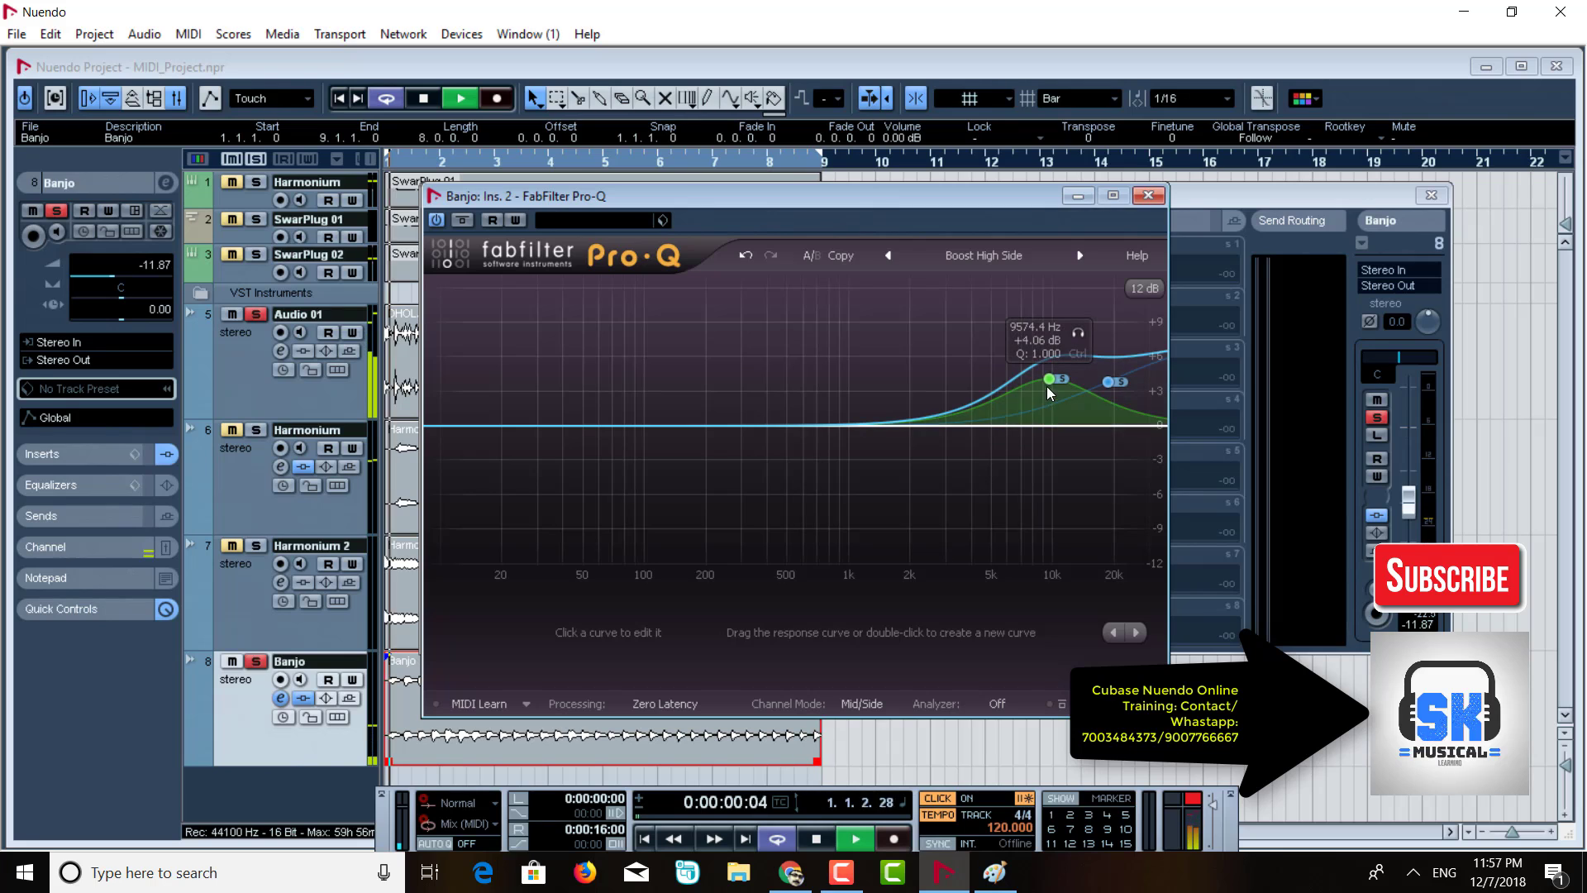
pyautogui.moveTo(1046, 379); pyautogui.dragTo(1106, 373)
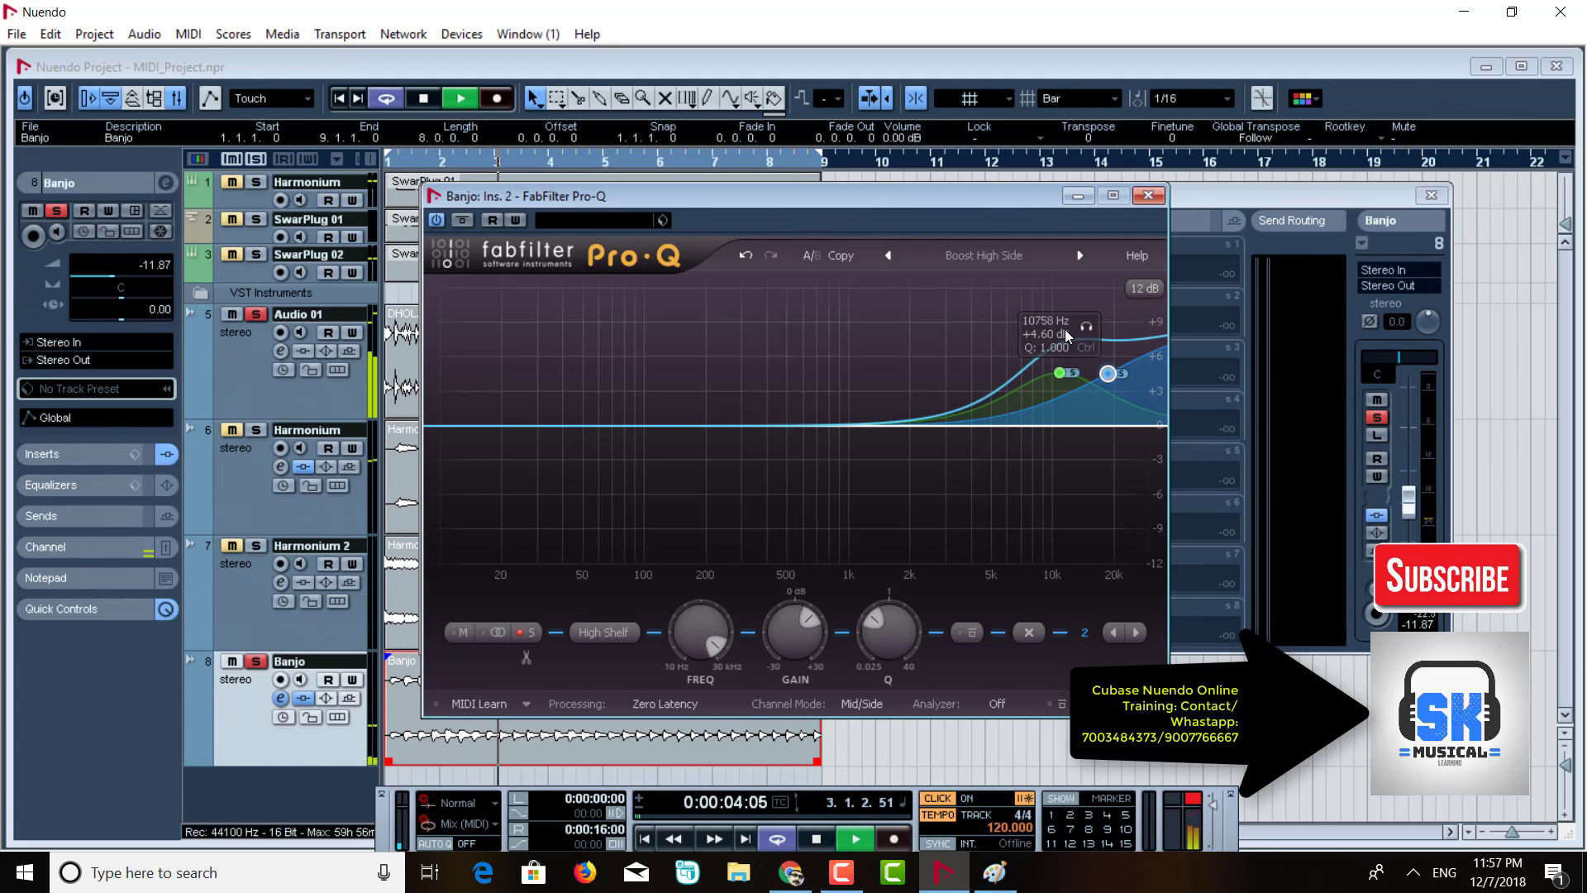
pyautogui.click(1085, 329)
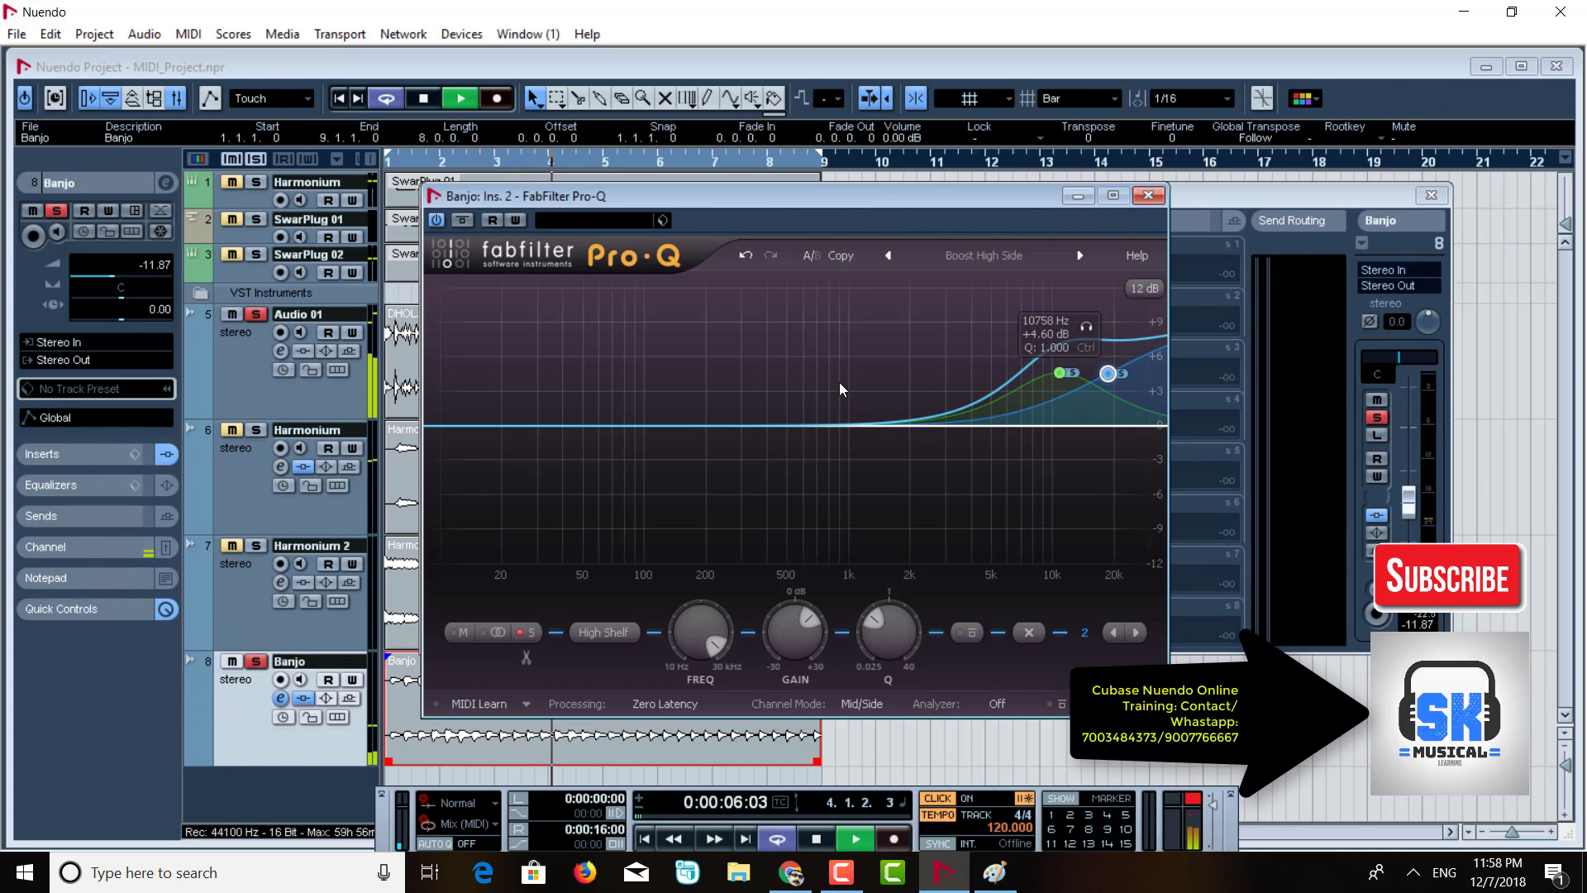
pyautogui.click(611, 621)
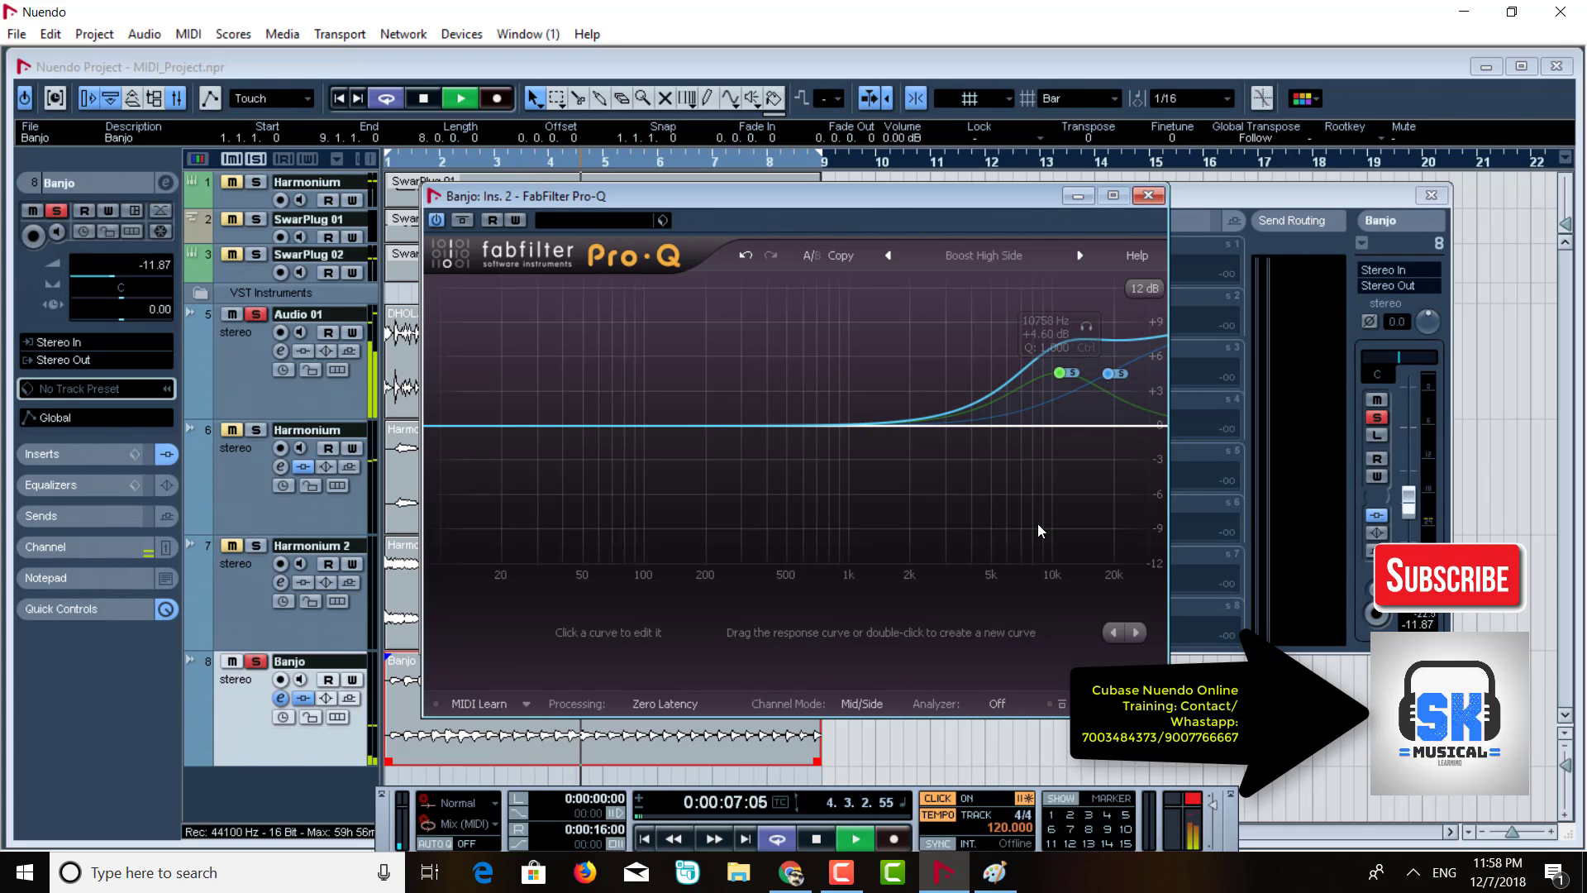
pyautogui.click(1148, 195)
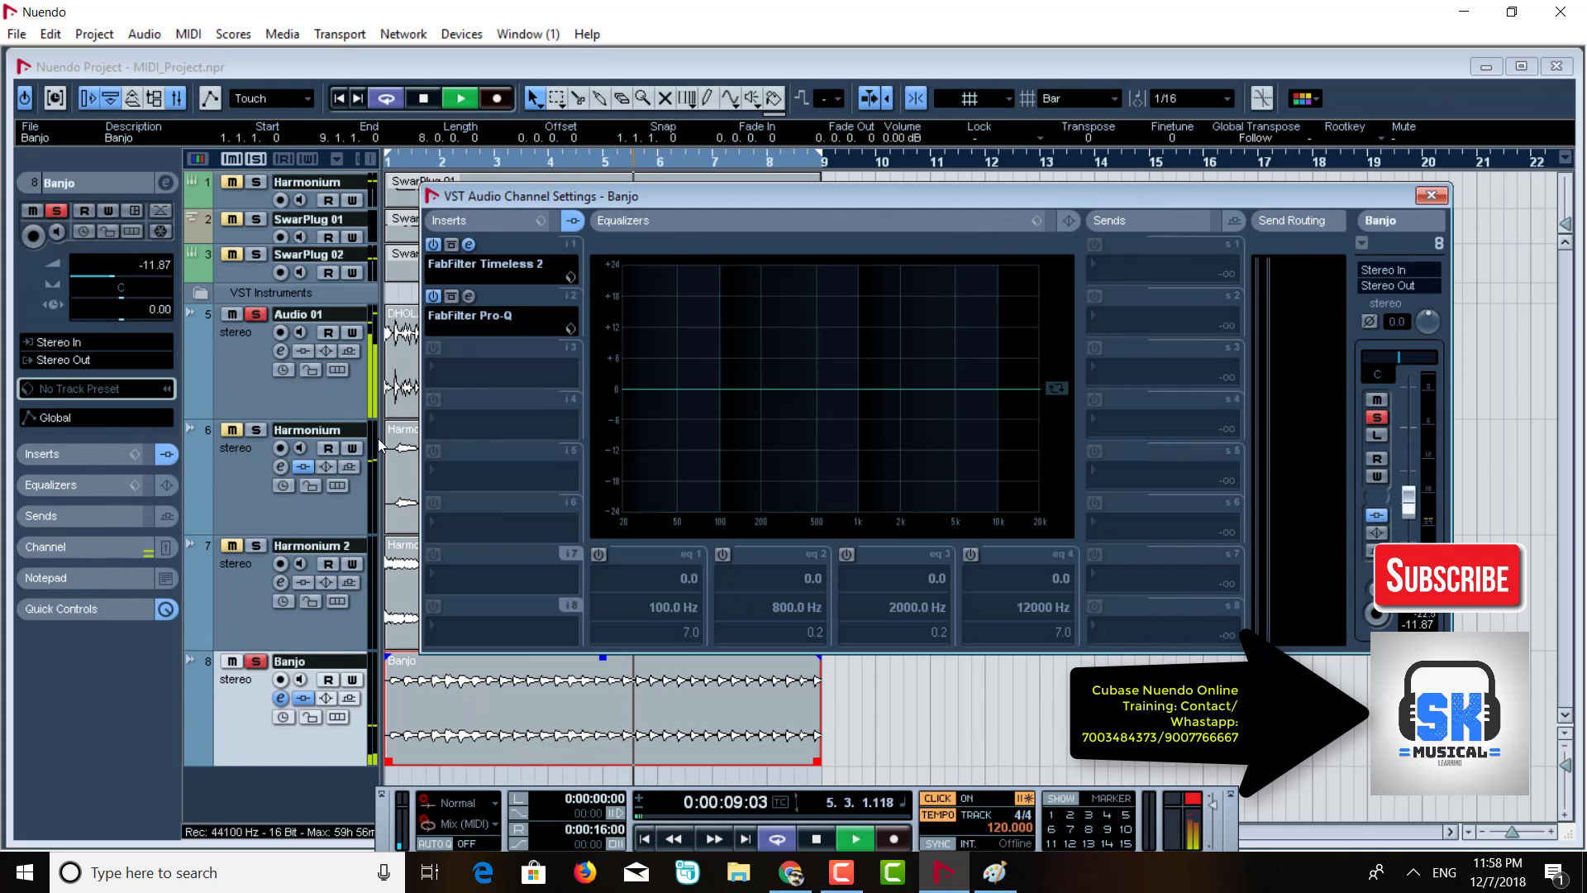
# Solo the Harmonium audio track as well and open its FabFilter Pro-Q 2 insert.
pyautogui.click(253, 433)
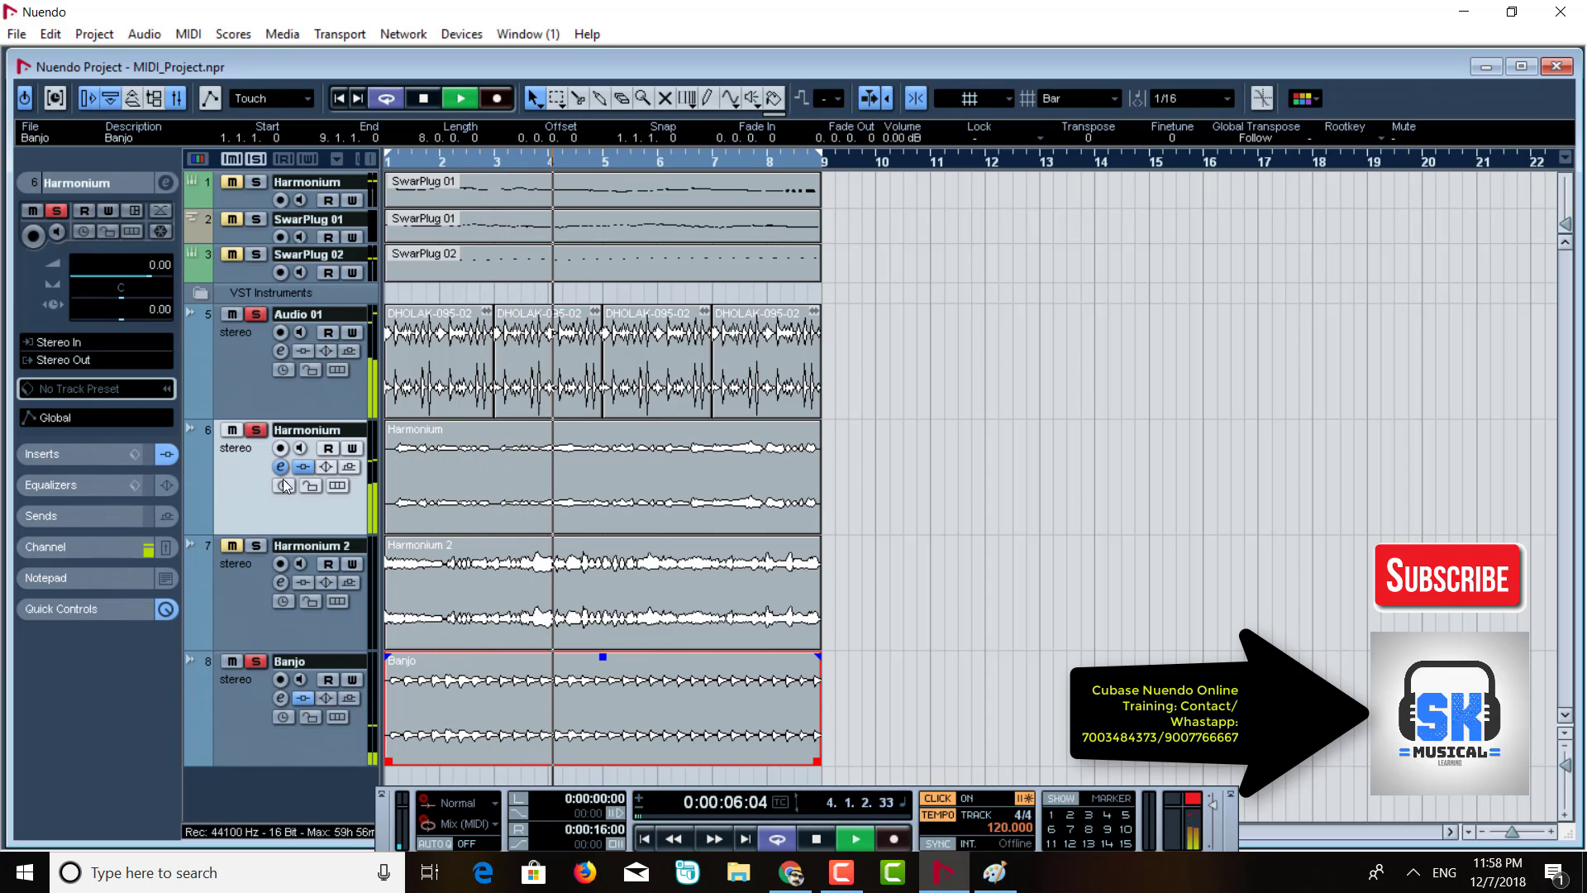
pyautogui.click(285, 468)
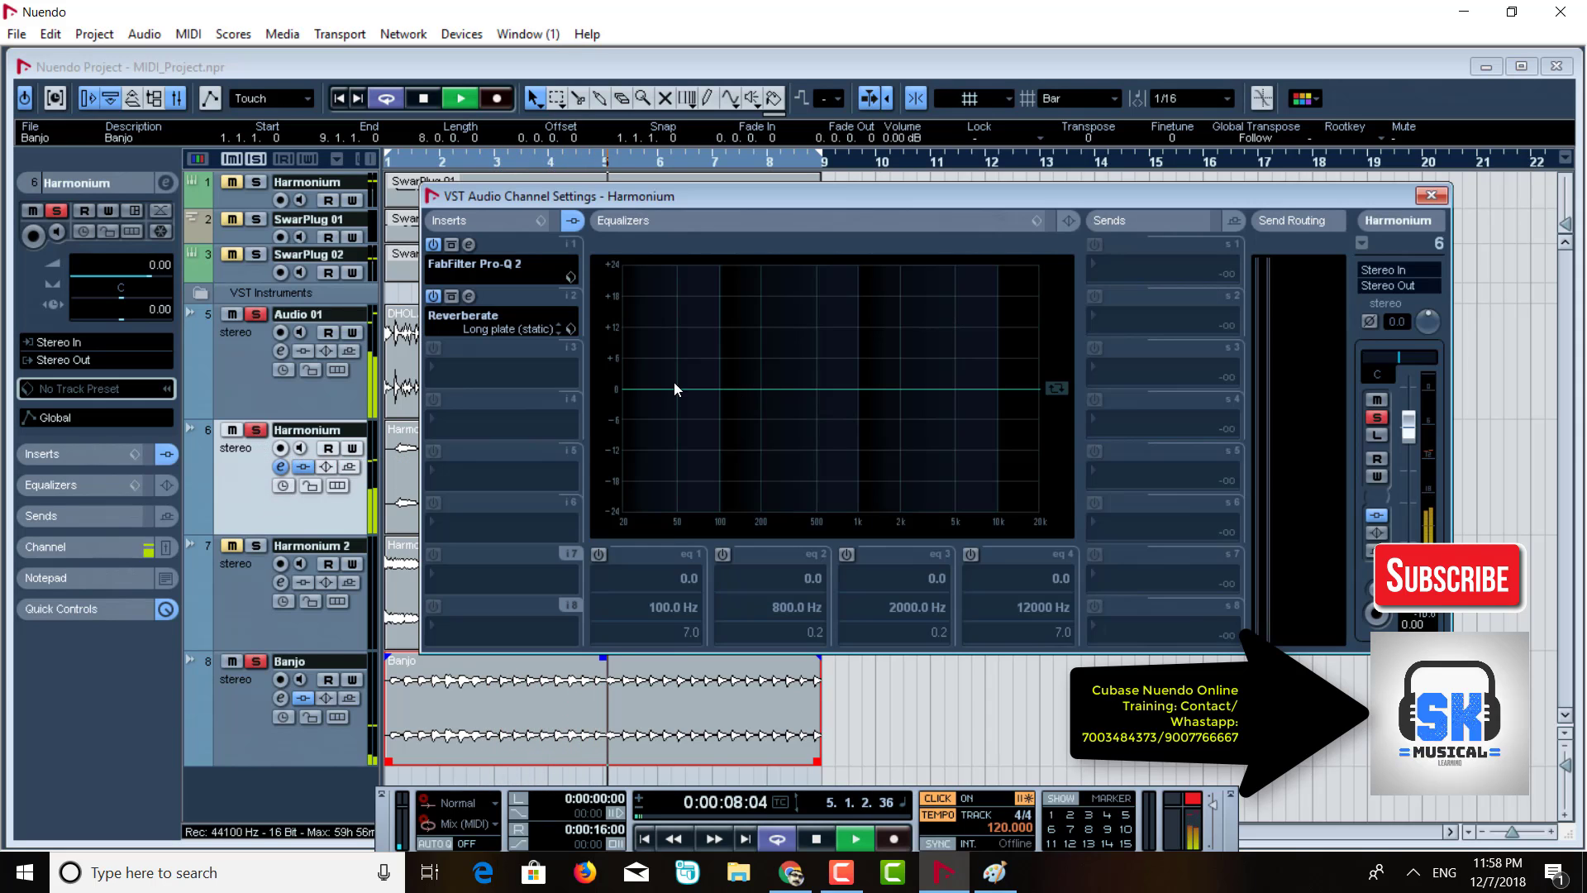
pyautogui.click(469, 246)
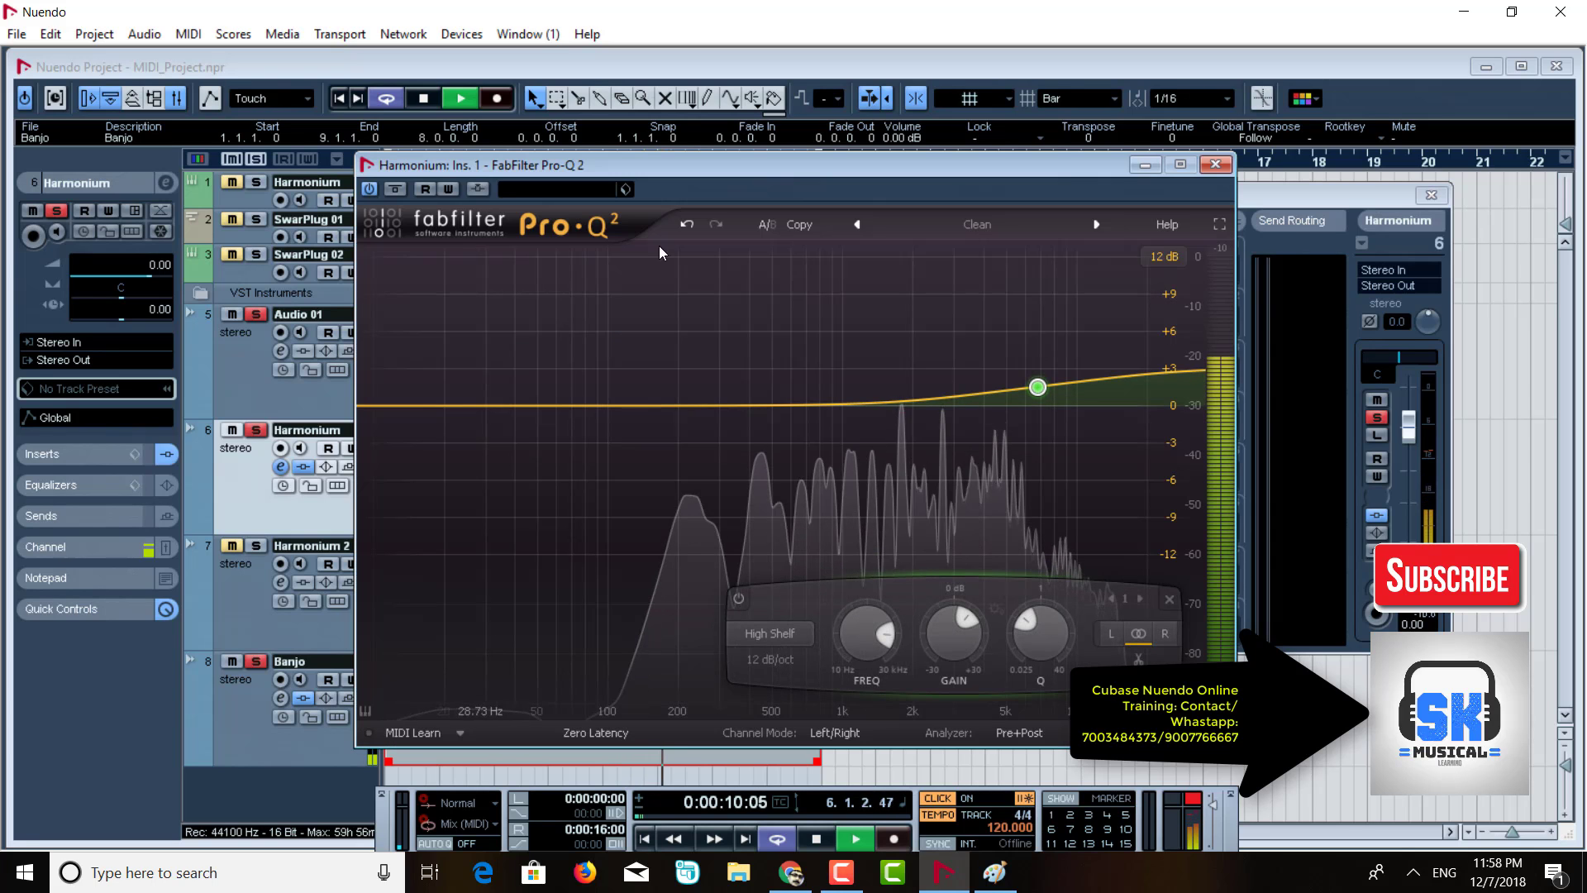
# Load the Low Cut preset in Harmonium's Pro-Q 2, set its high shelf to about 3709 Hz and +8.33 dB, and stop playback.
pyautogui.click(1043, 219)
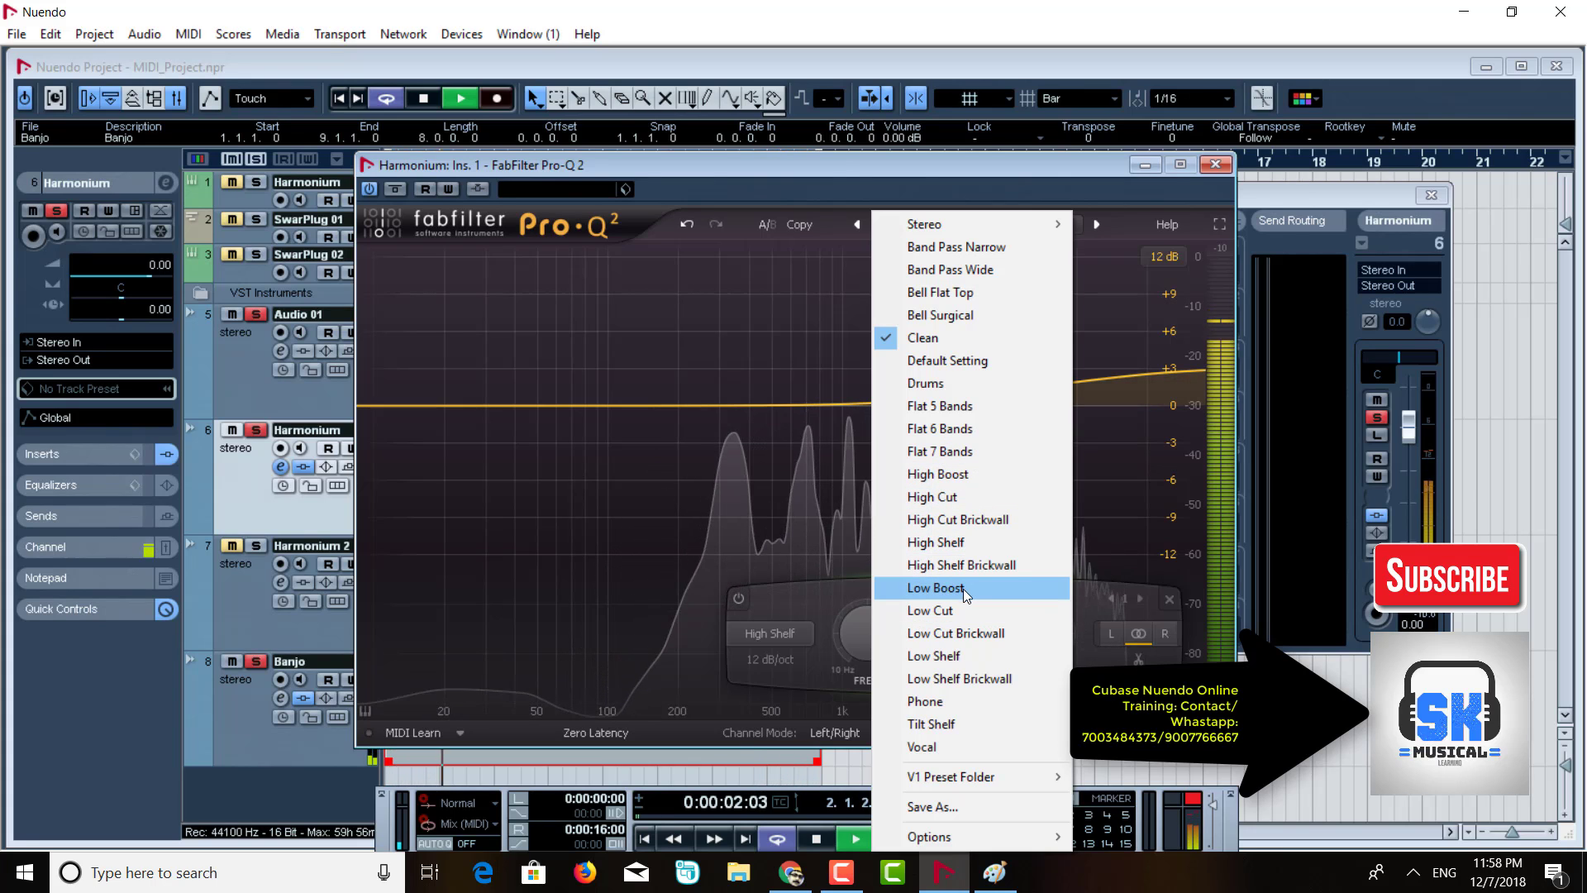
pyautogui.click(964, 609)
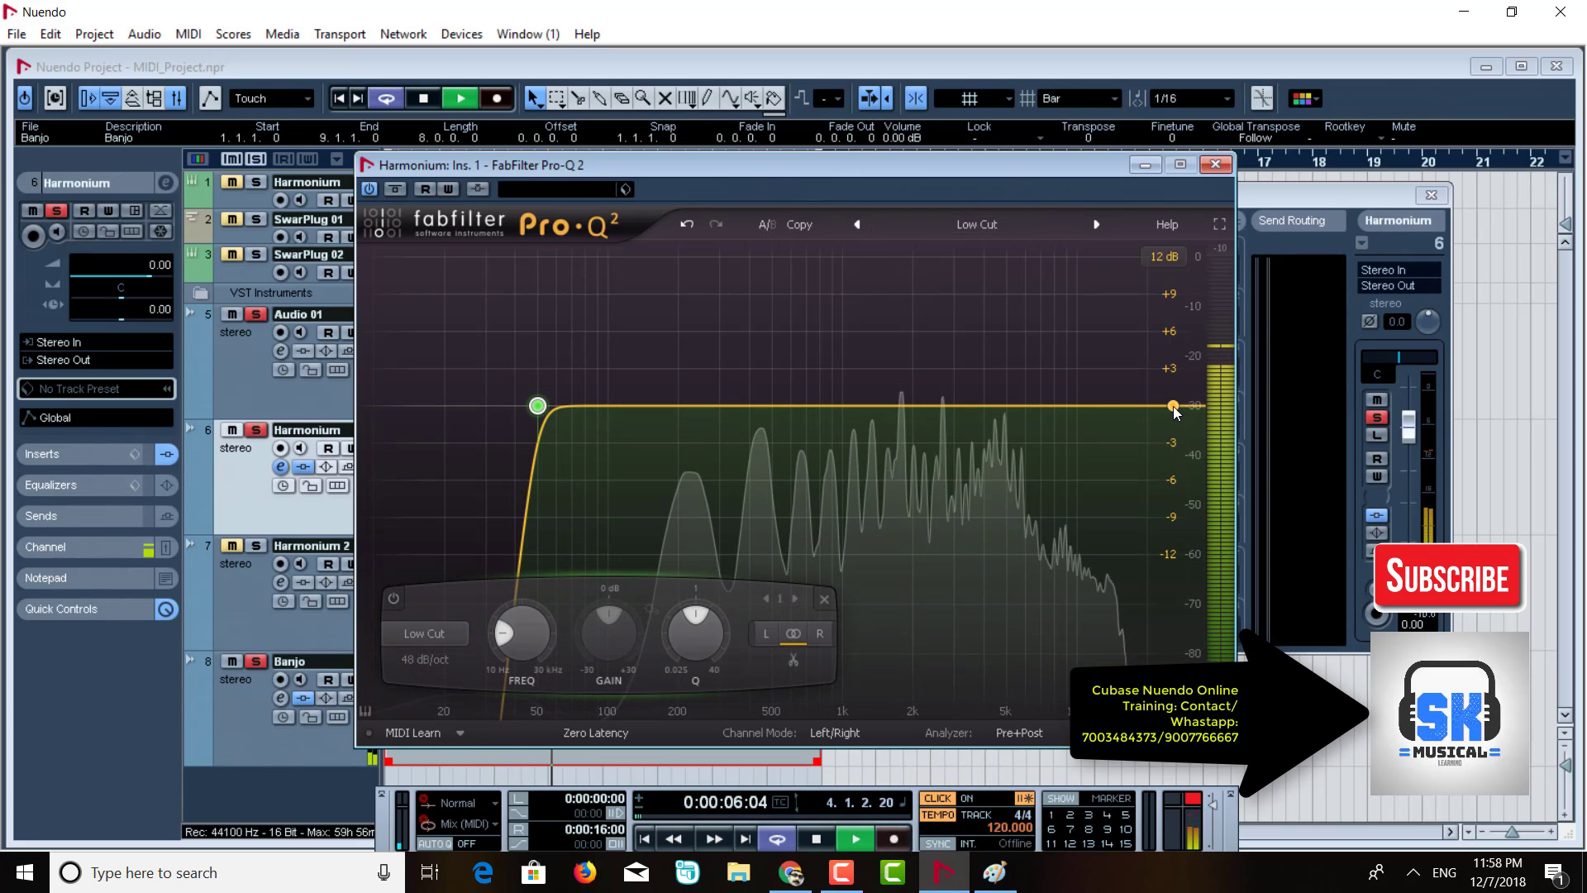
pyautogui.moveTo(1179, 409); pyautogui.dragTo(972, 346)
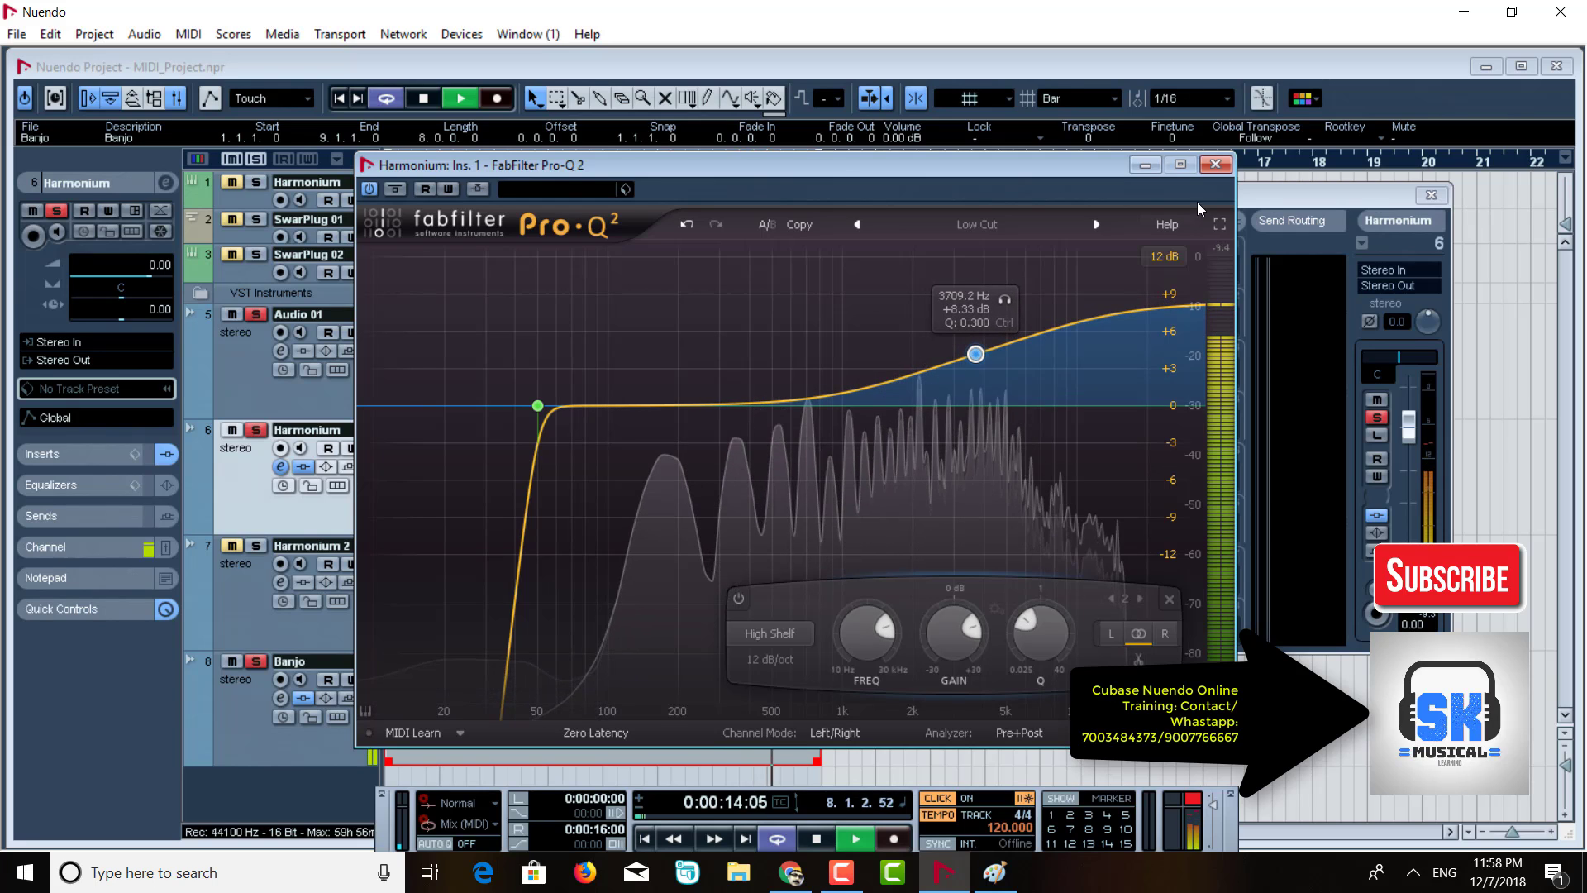
pyautogui.click(1215, 164)
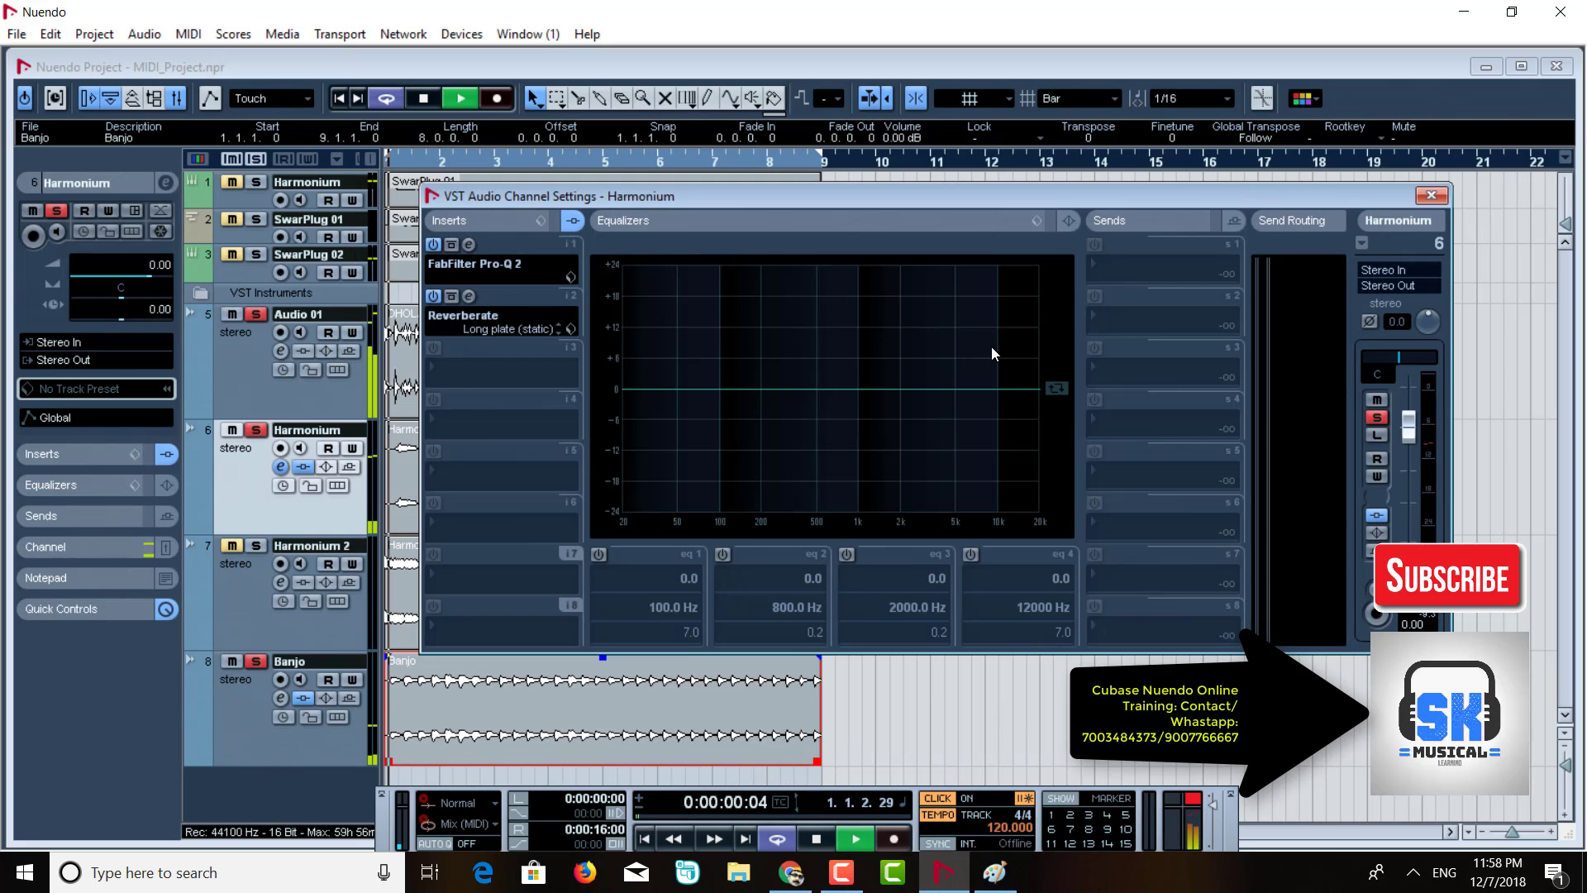
pyautogui.press('space')
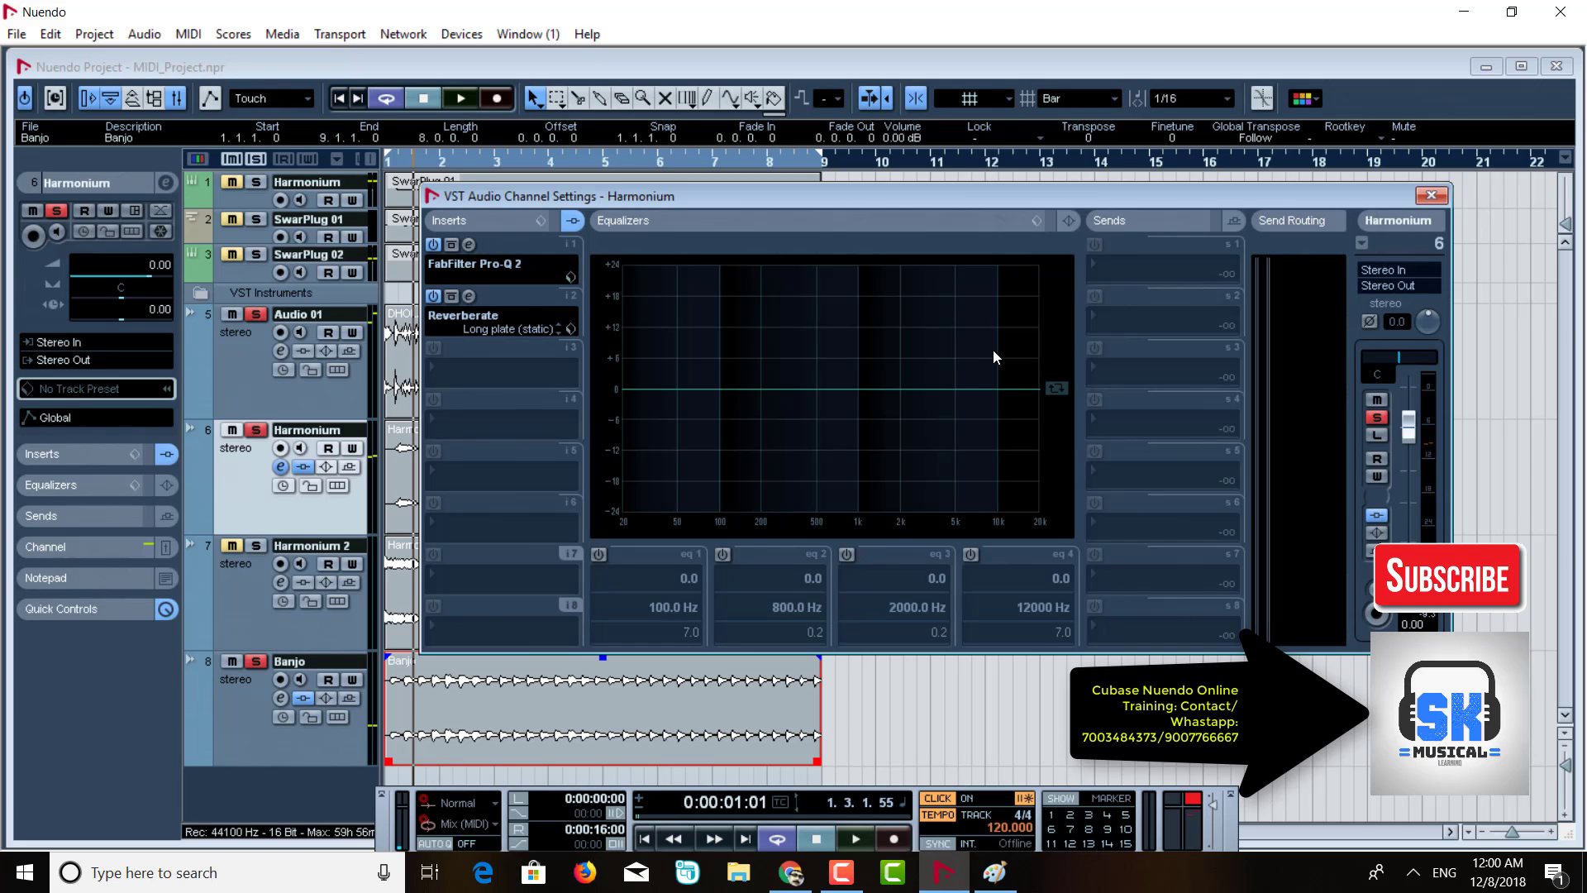
pyautogui.click(1433, 198)
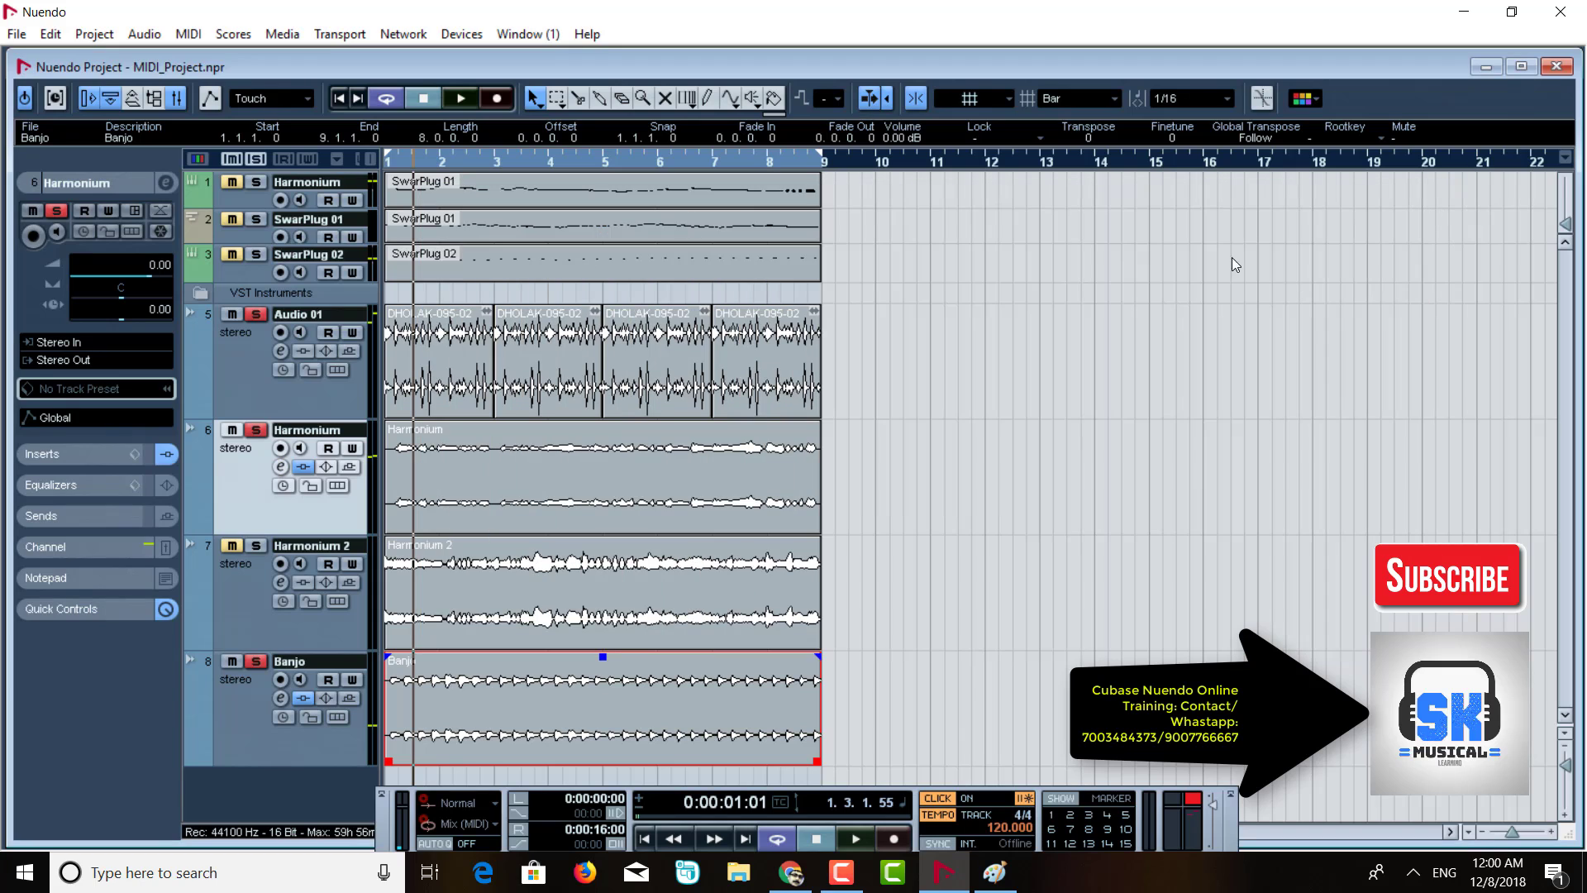
# Select all four DHOLAK clips on Audio 01, and in their place select the Harmonium, Harmonium 2 and Banjo audio clips.
pyautogui.click(643, 378)
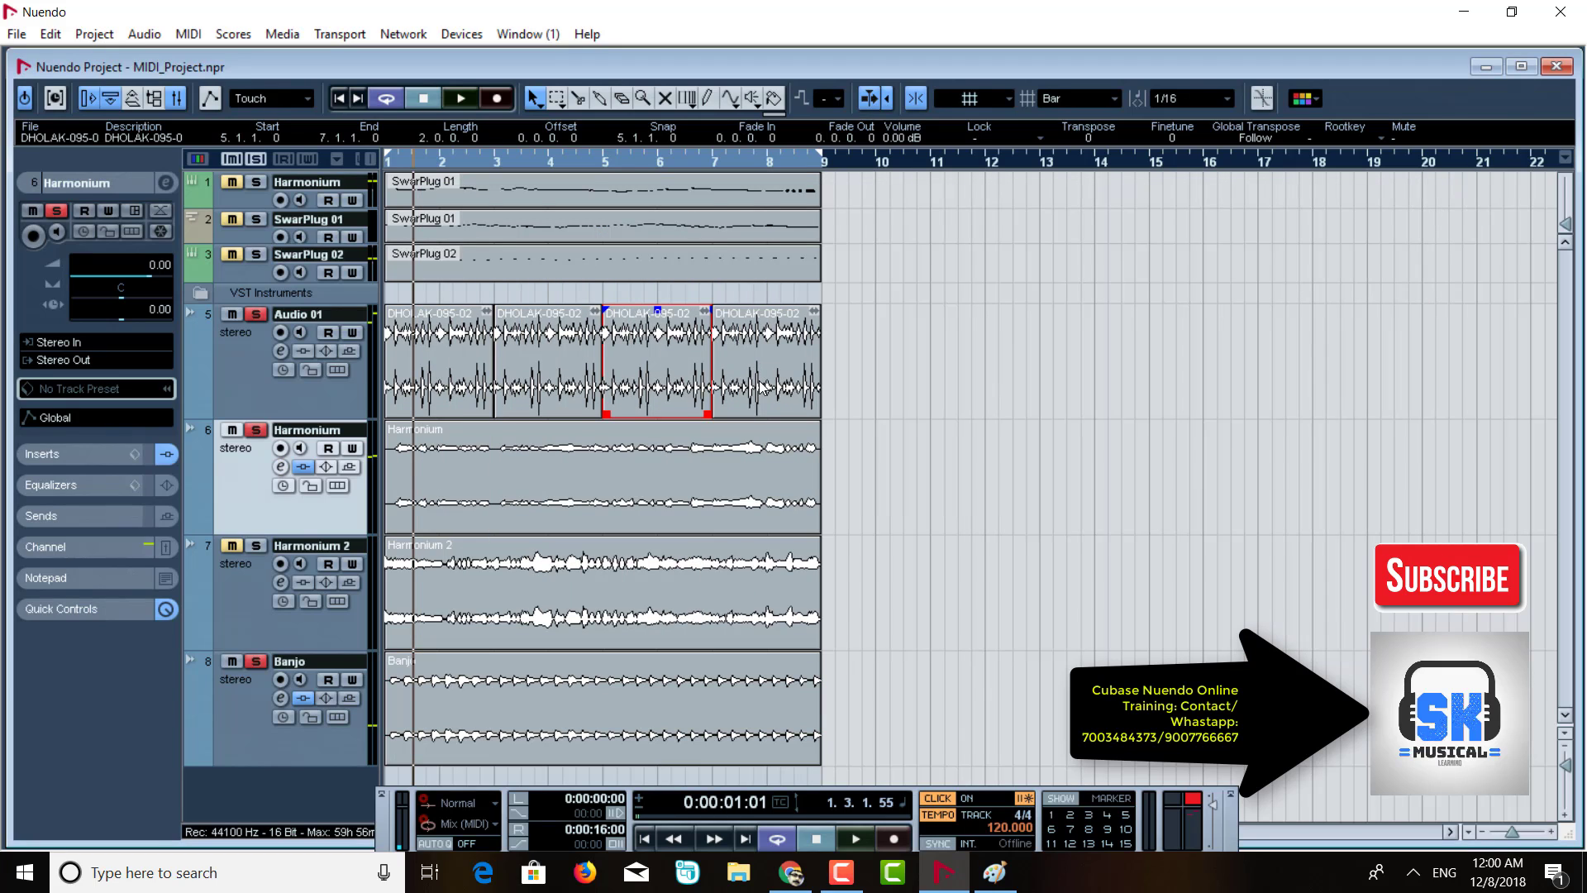
pyautogui.click(900, 405)
pyautogui.moveTo(909, 395); pyautogui.dragTo(364, 362)
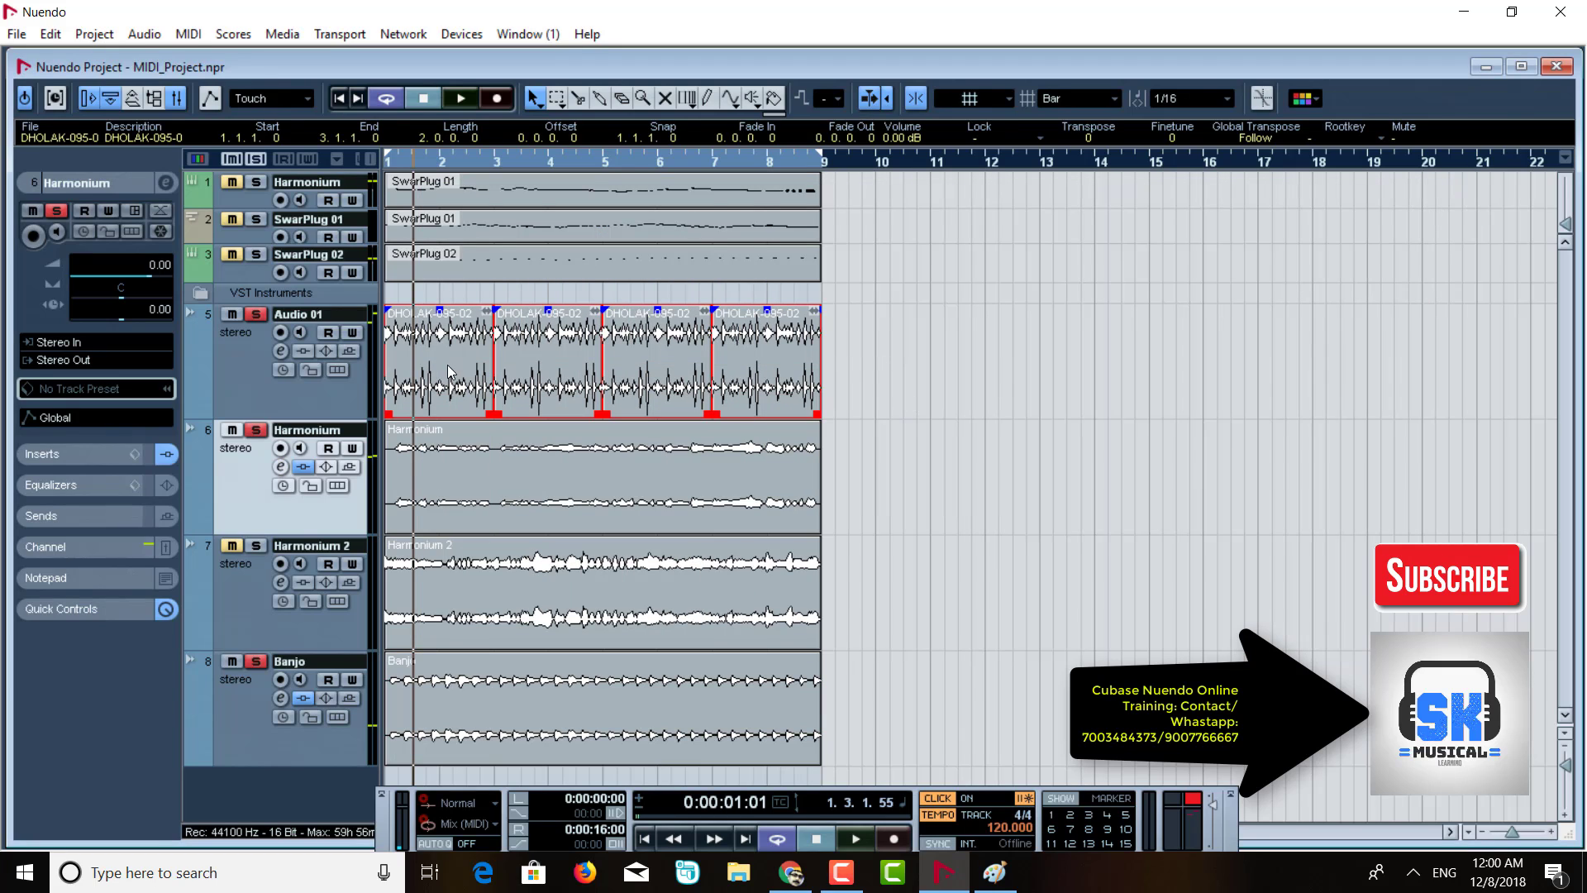
pyautogui.click(876, 388)
pyautogui.moveTo(871, 735); pyautogui.dragTo(571, 478)
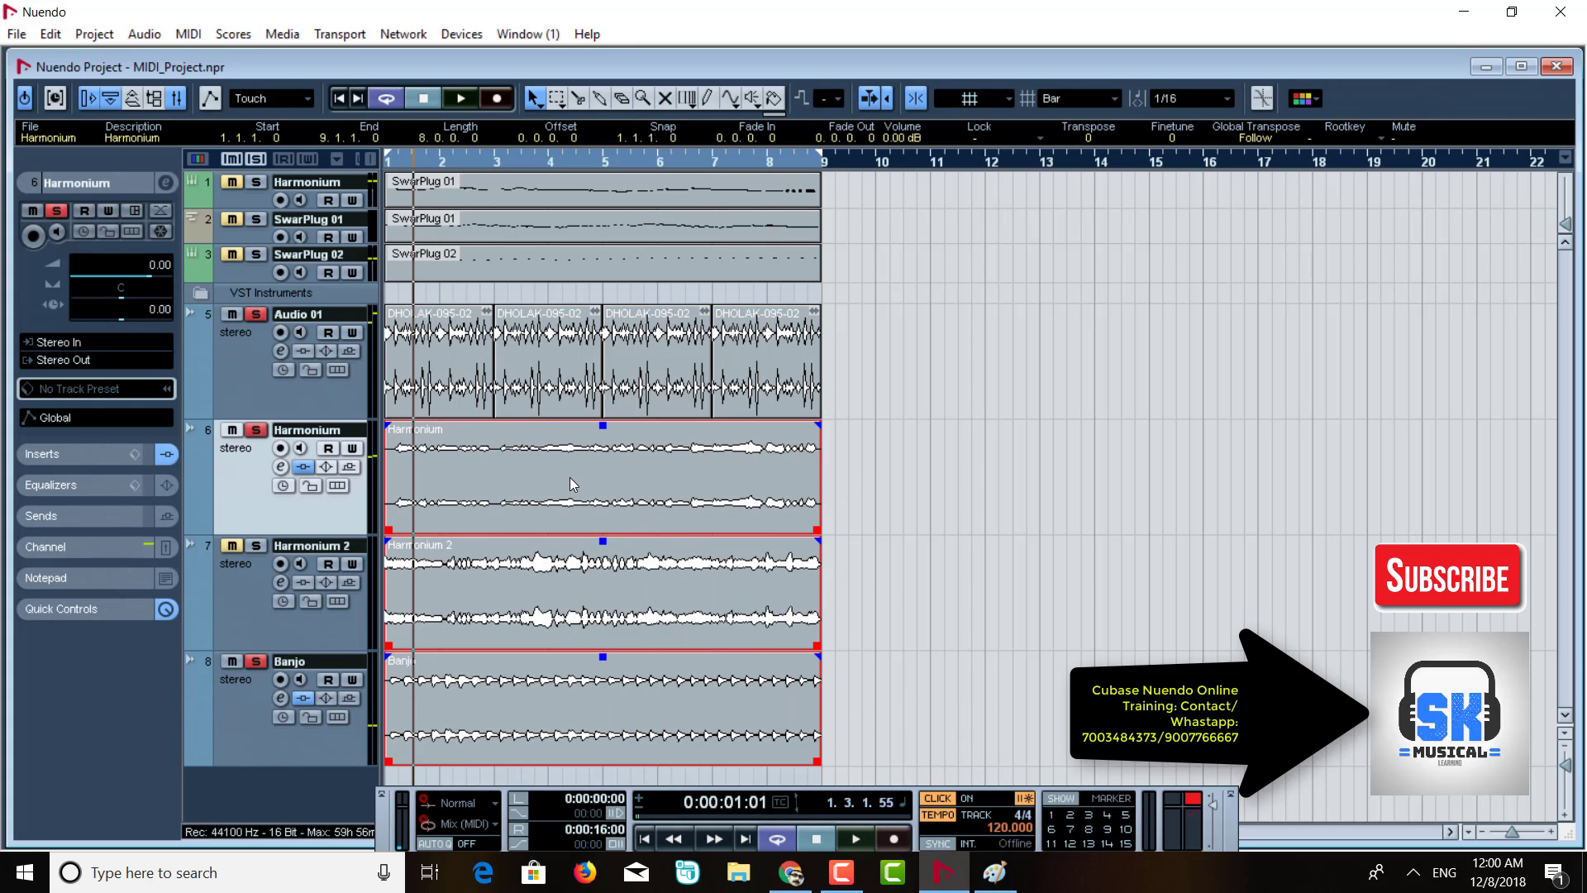